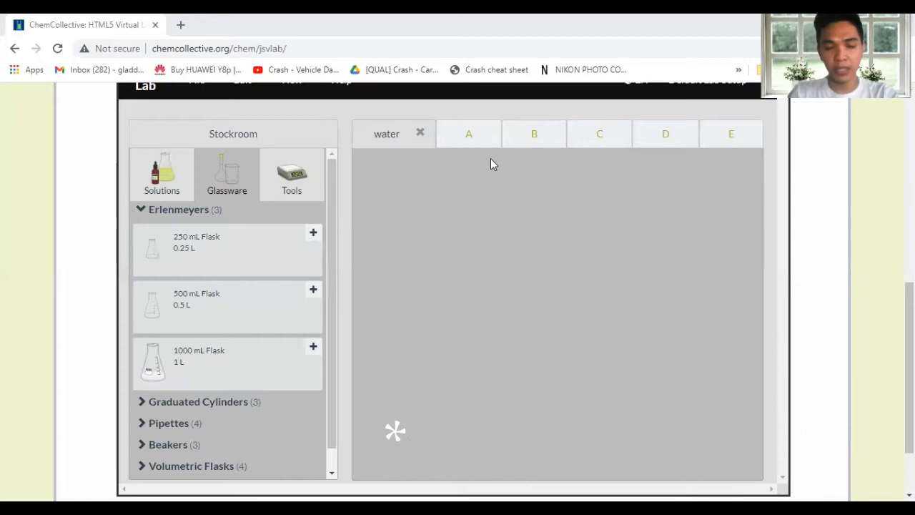
- Add two 250 mL Erlenmeyer flasks to the water workbench and place them apart near its lower left and lower right
click(212, 257)
click(212, 258)
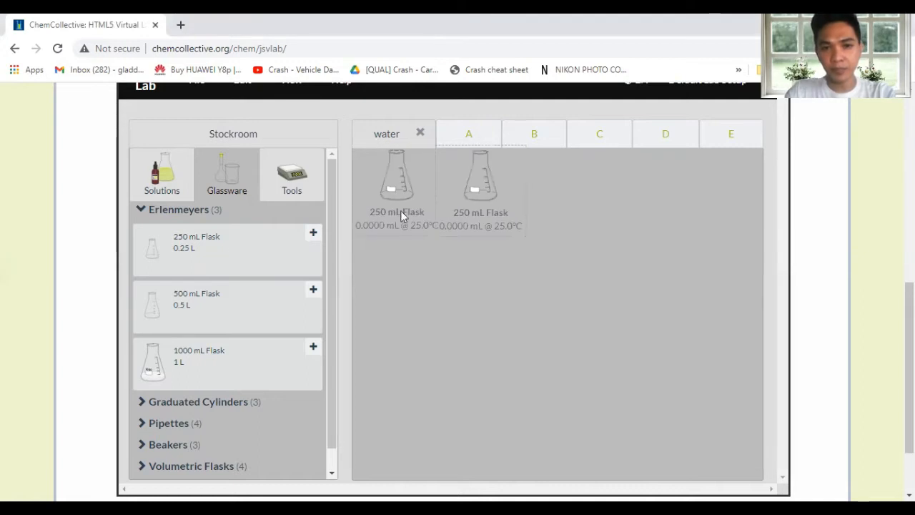
click(505, 212)
drag(505, 212, 697, 389)
drag(385, 200, 415, 396)
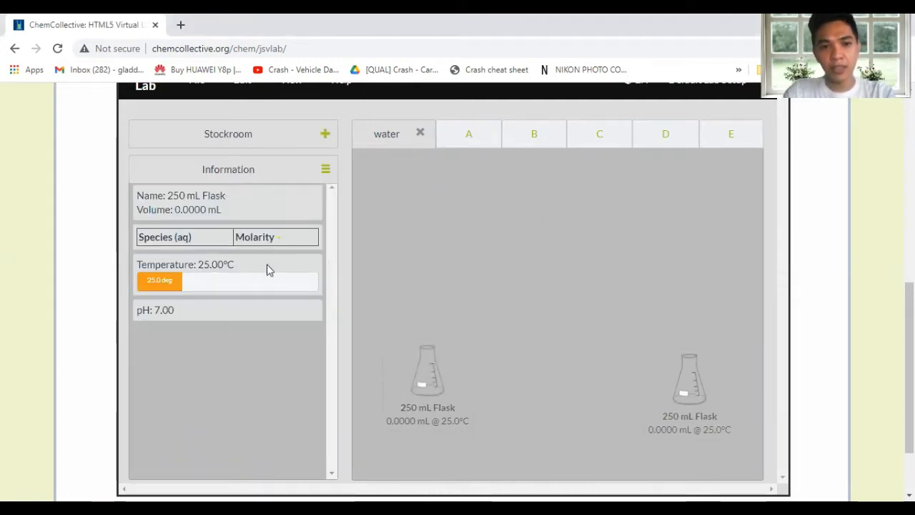
- Bring distilled water onto the workbench and pour 30.0 mL into the left 250 mL flask
click(171, 134)
click(161, 176)
drag(158, 241, 388, 349)
text(30.0)
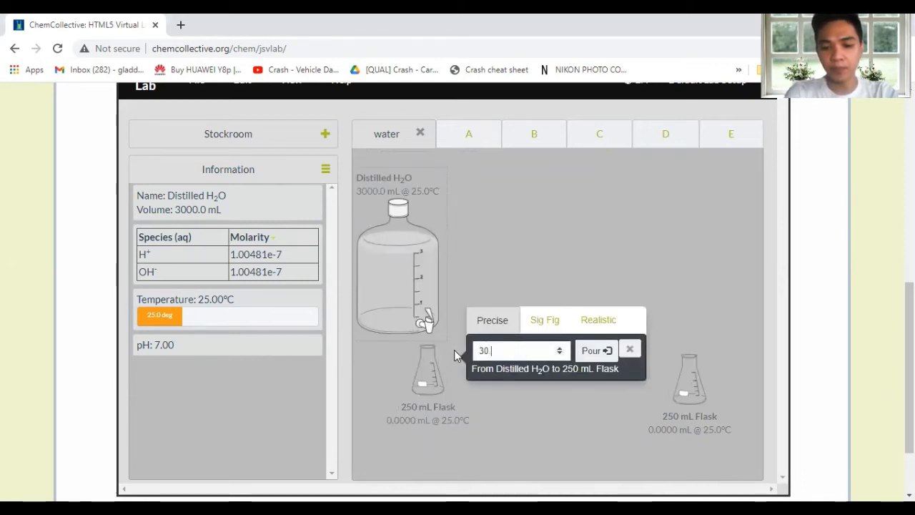
click(587, 351)
- Pour 30.0 mL of distilled water into the right 250 mL flask, then remove the water container from the workbench
drag(404, 293, 674, 367)
text(30.0)
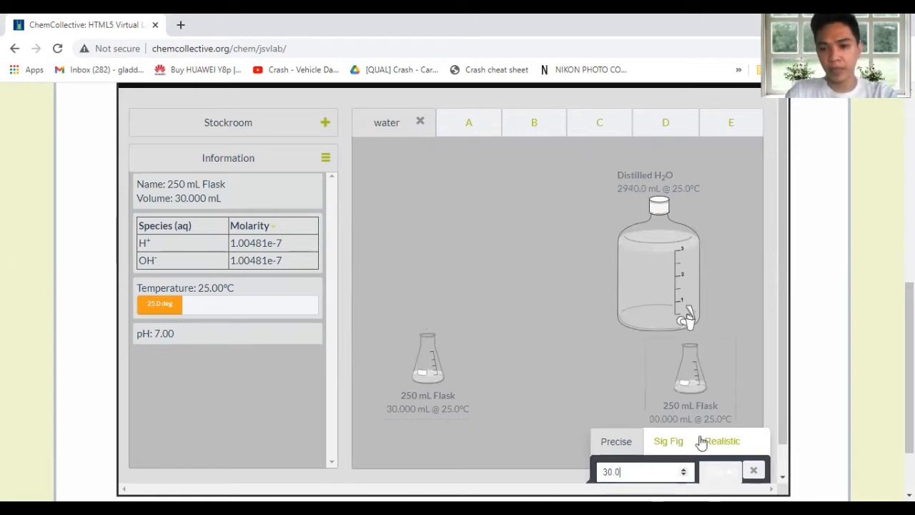
click(713, 474)
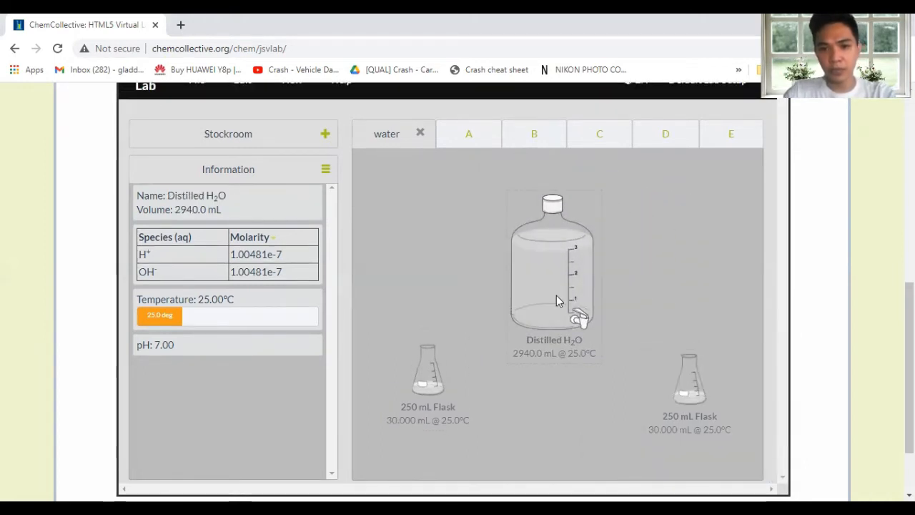
right_click(556, 295)
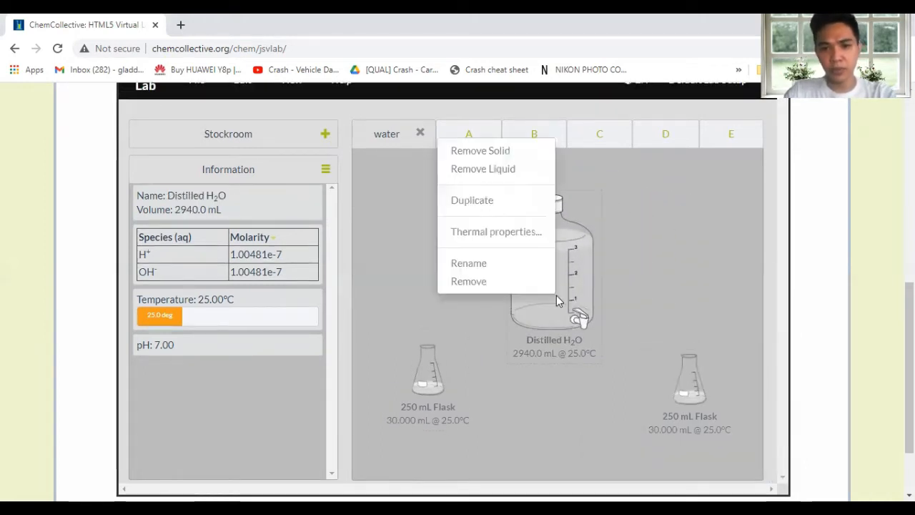
click(471, 282)
- Compare the volume, species molarities and pH of the water in the two 250 mL flasks
click(431, 386)
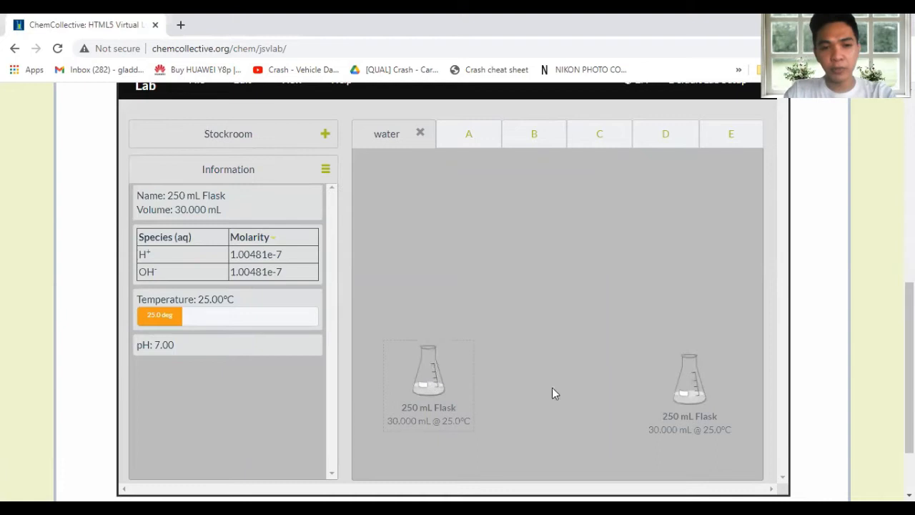
drag(682, 406, 683, 391)
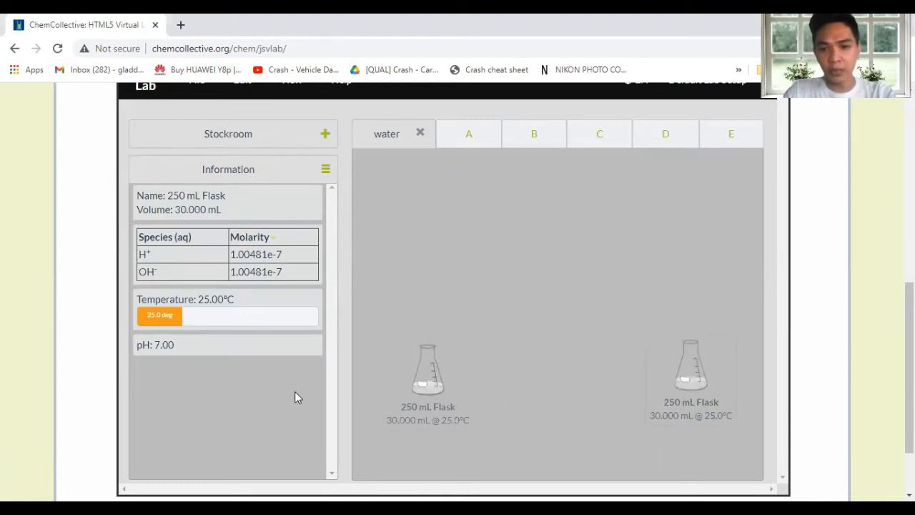
drag(437, 386, 422, 387)
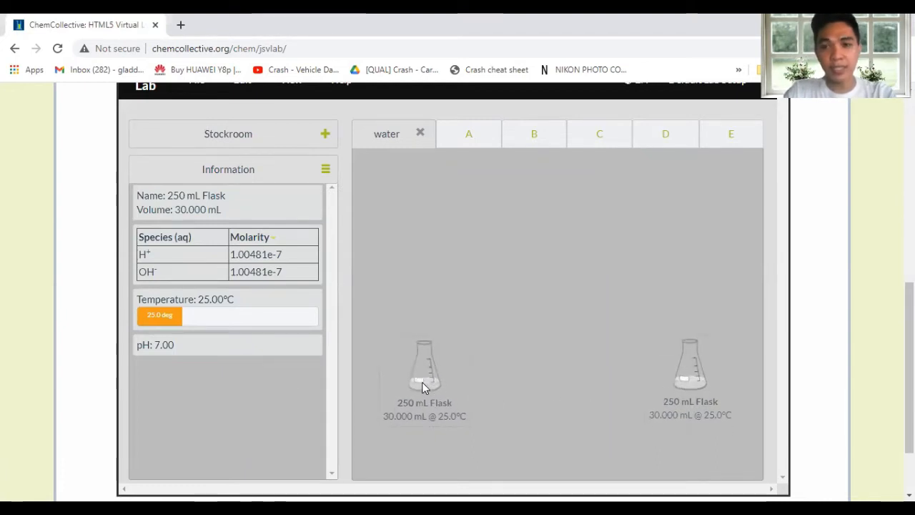
drag(668, 377, 686, 386)
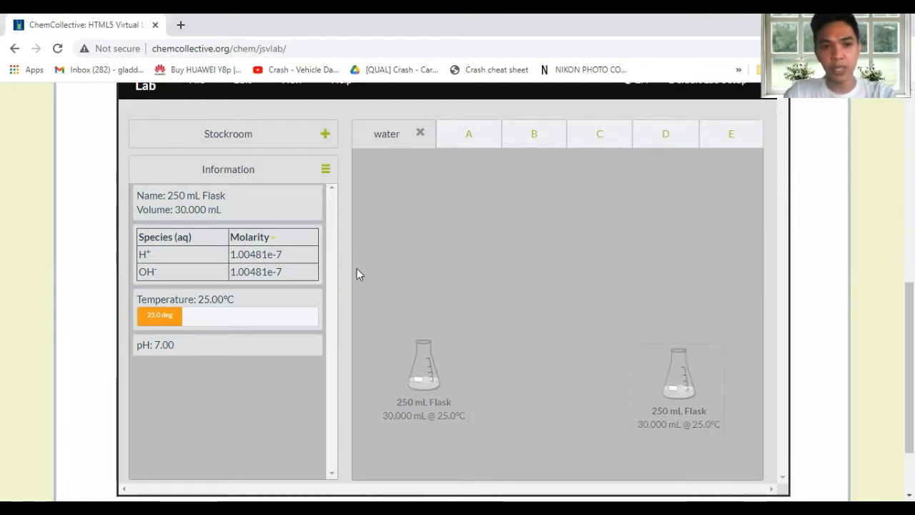
- Add the 1M HCl strong acid solution to the workbench above the left 250 mL flask
click(218, 140)
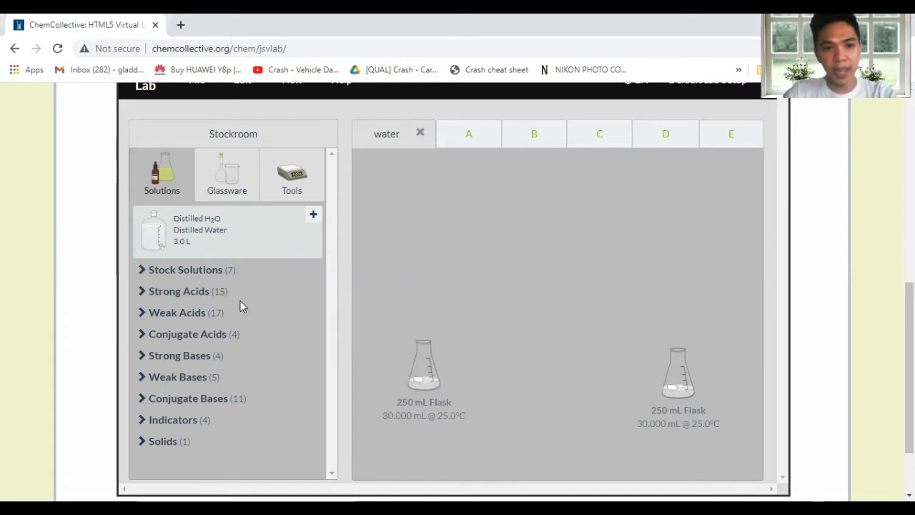
click(177, 294)
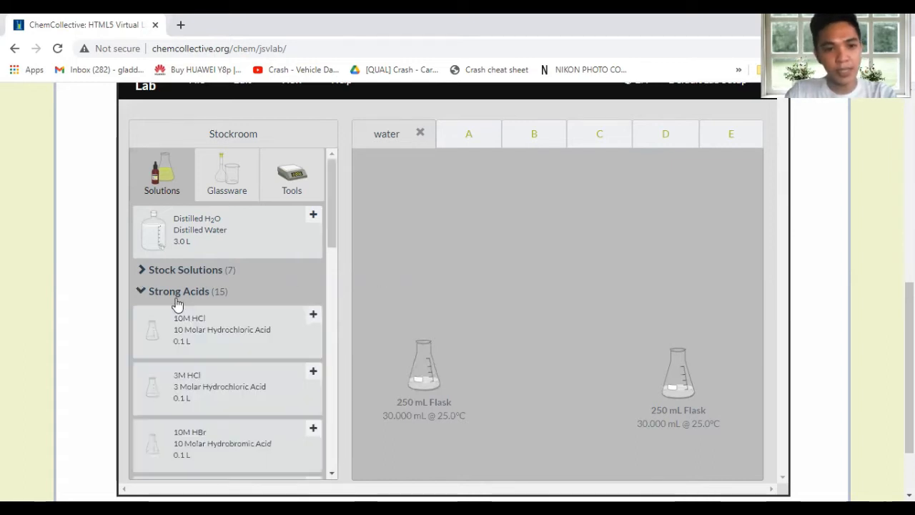
scroll(241, 319, down, 5)
scroll(243, 318, down, 8)
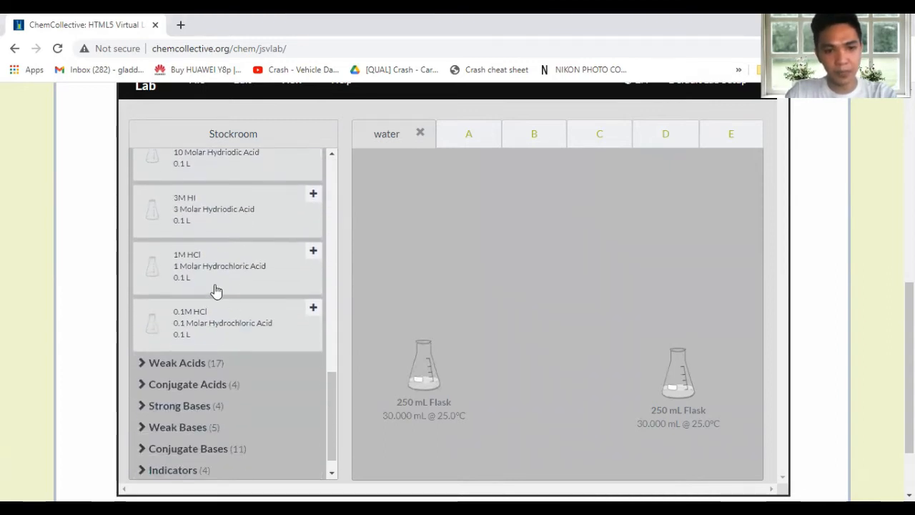
drag(213, 276, 455, 248)
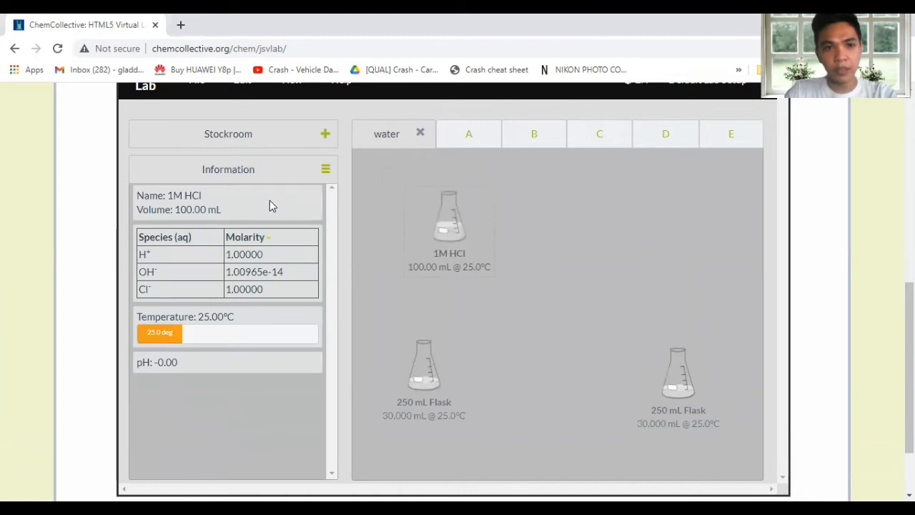
- Add a 5 mL pipette from the glassware to the workbench
click(223, 138)
scroll(200, 245, up, 6)
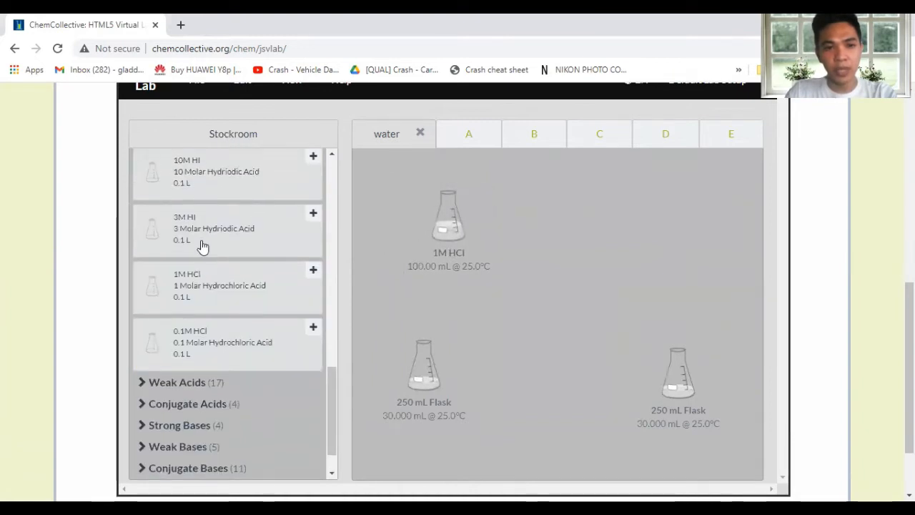
scroll(156, 227, up, 5)
click(143, 159)
click(217, 199)
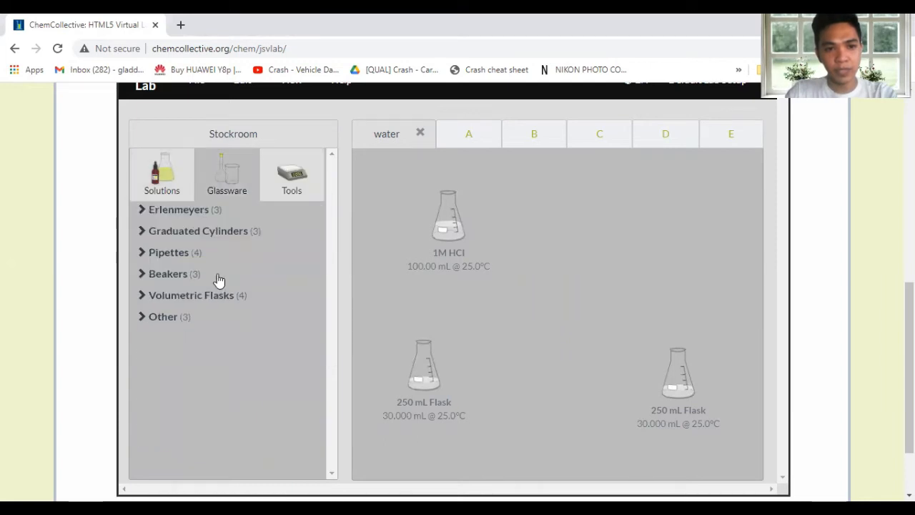
click(163, 258)
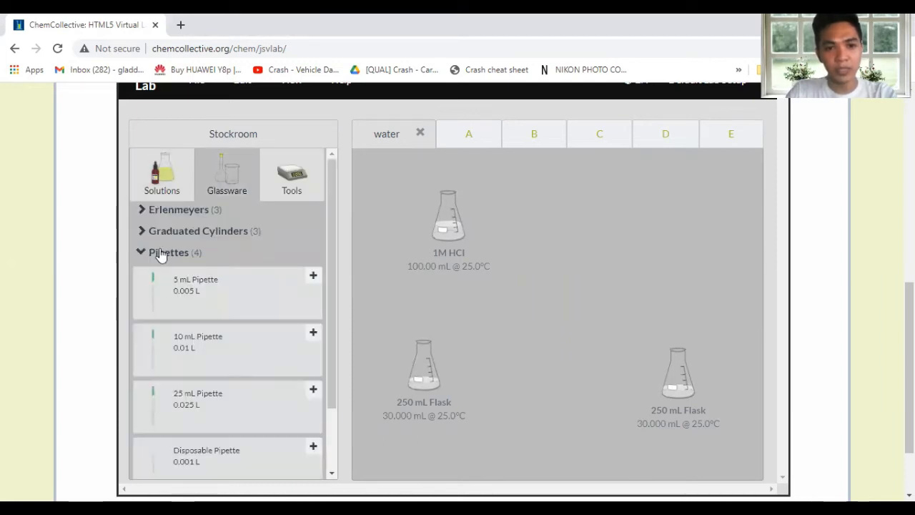
double_click(192, 292)
- Withdraw 2.0 mL of 1M HCl into the 5 mL pipette
drag(552, 237, 446, 231)
text(2.0)
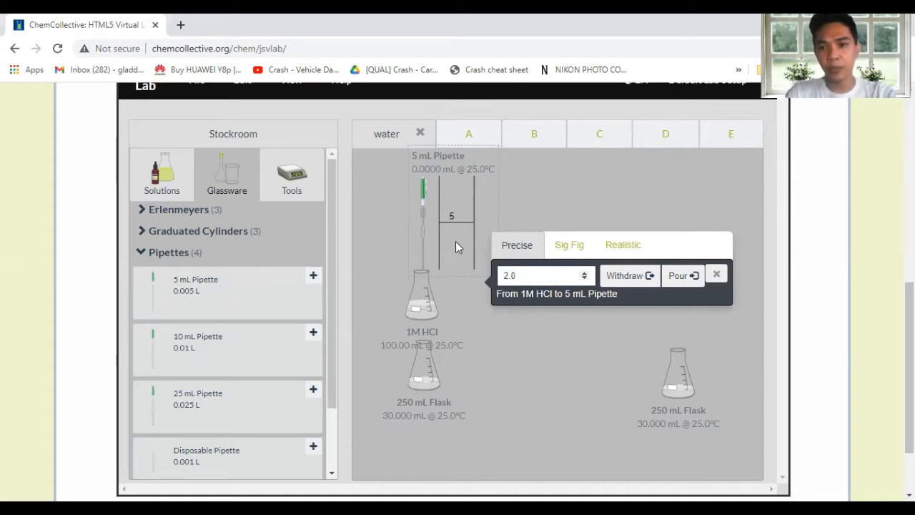
click(615, 277)
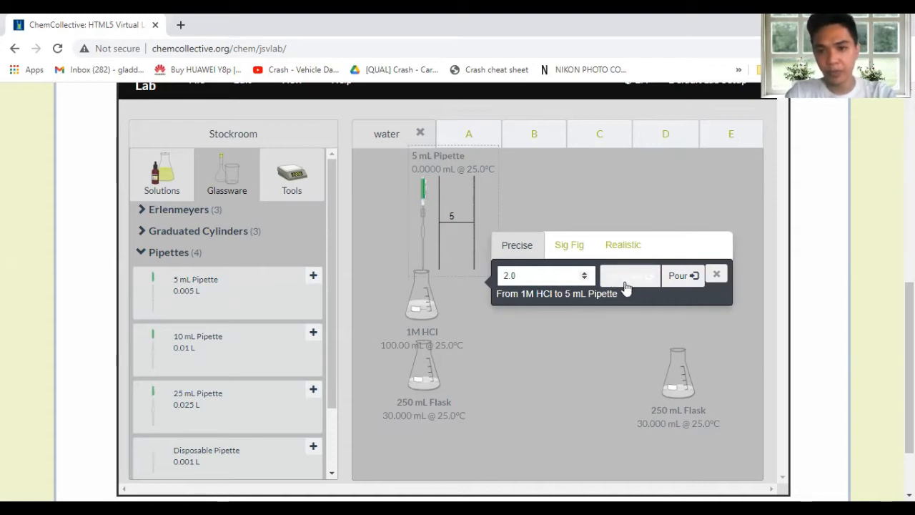
click(627, 280)
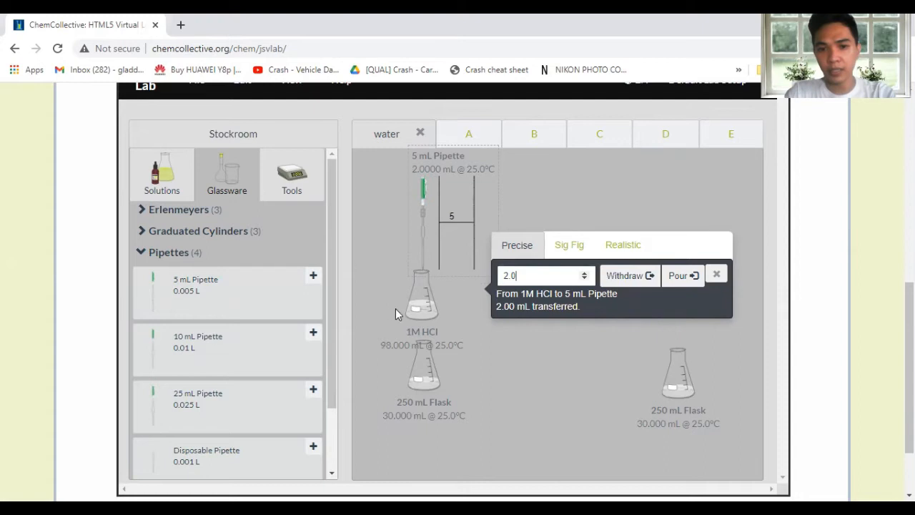
- Separate the pipette from the HCl flask and pour its 2.0 mL of acid into the left 250 mL flask
drag(426, 314, 514, 247)
drag(457, 253, 429, 298)
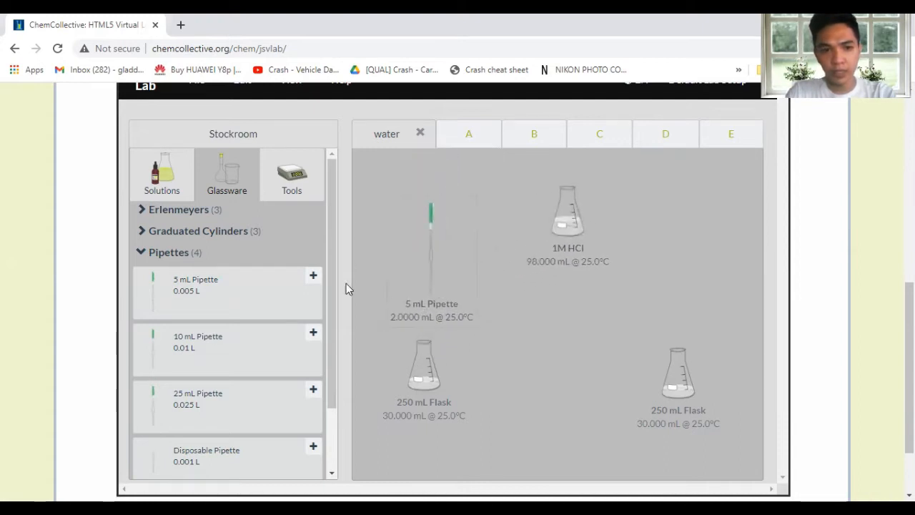
click(165, 254)
drag(415, 243, 420, 352)
click(510, 347)
text(2.9)
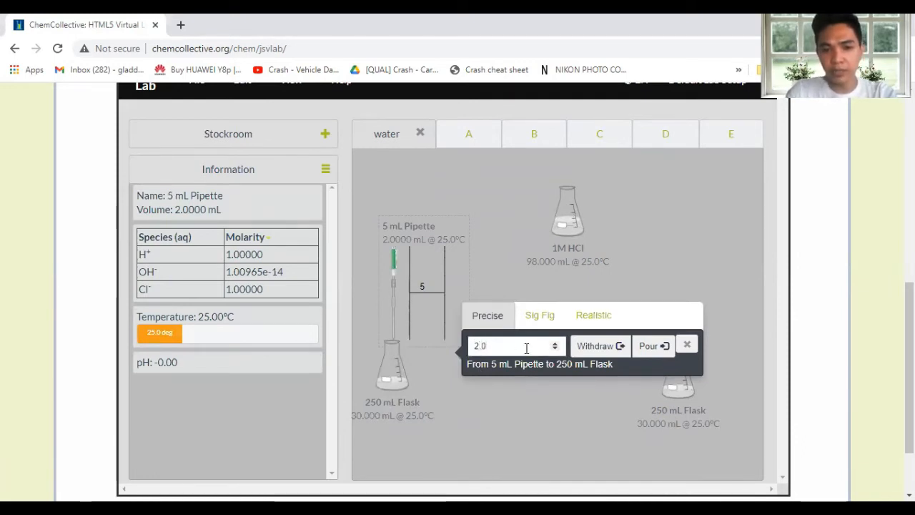
click(649, 351)
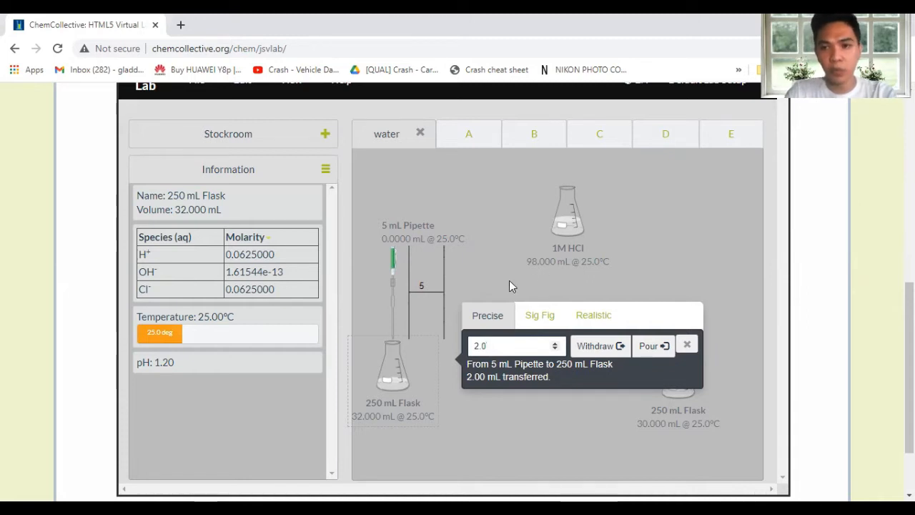
- Remove the used 5 mL pipette and the 1M HCl flask from the workbench
drag(393, 294, 444, 247)
right_click(445, 247)
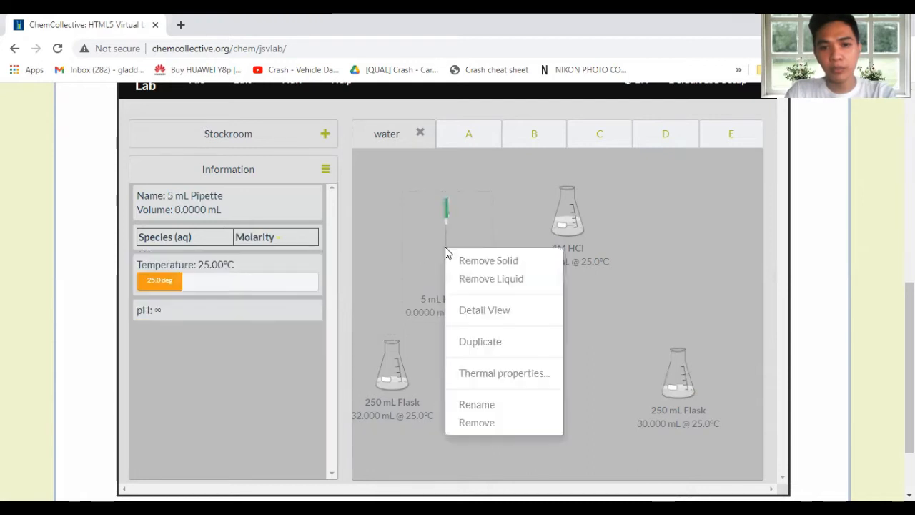
click(468, 426)
drag(407, 395, 449, 406)
click(561, 243)
right_click(561, 243)
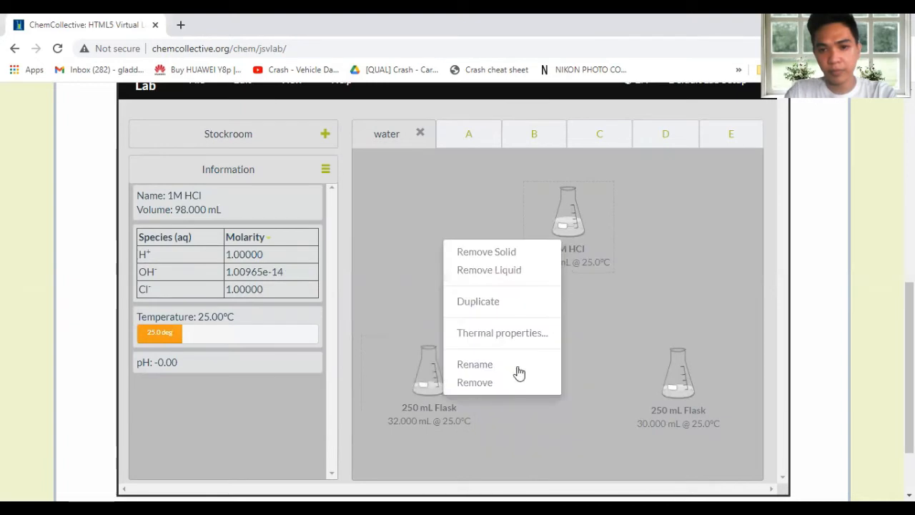
click(476, 384)
- Add the 1M NaOH strong base solution to the workbench above the two 250 mL flasks
click(174, 182)
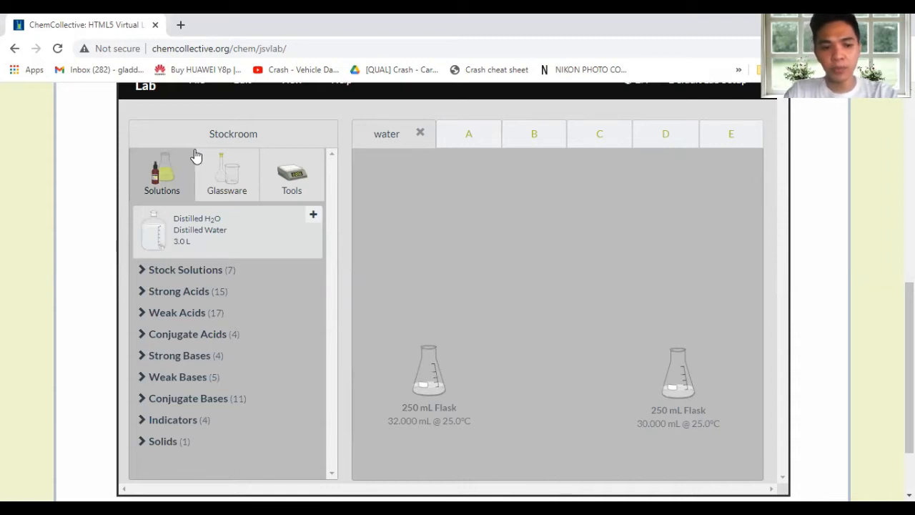
click(173, 357)
scroll(255, 351, down, 1)
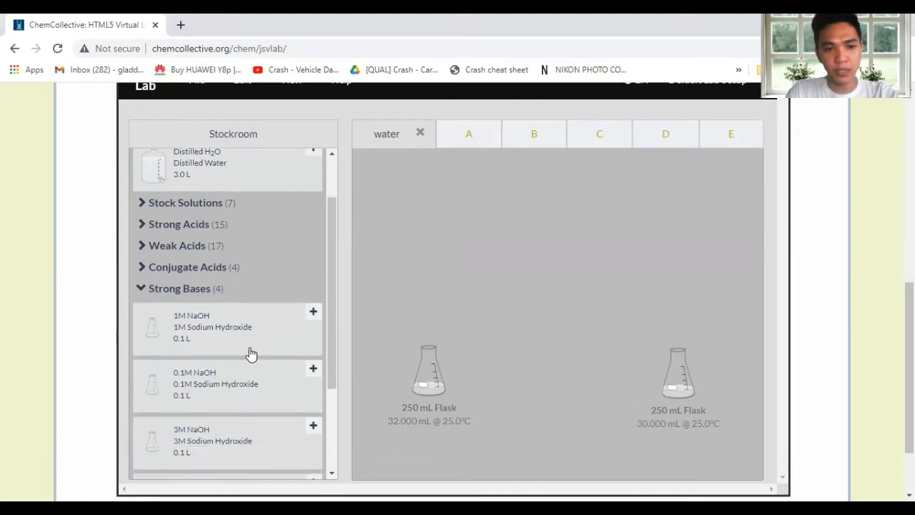
drag(246, 345, 584, 260)
- Add a new 5 mL pipette and withdraw 2.00 mL of 1M NaOH into it
click(205, 138)
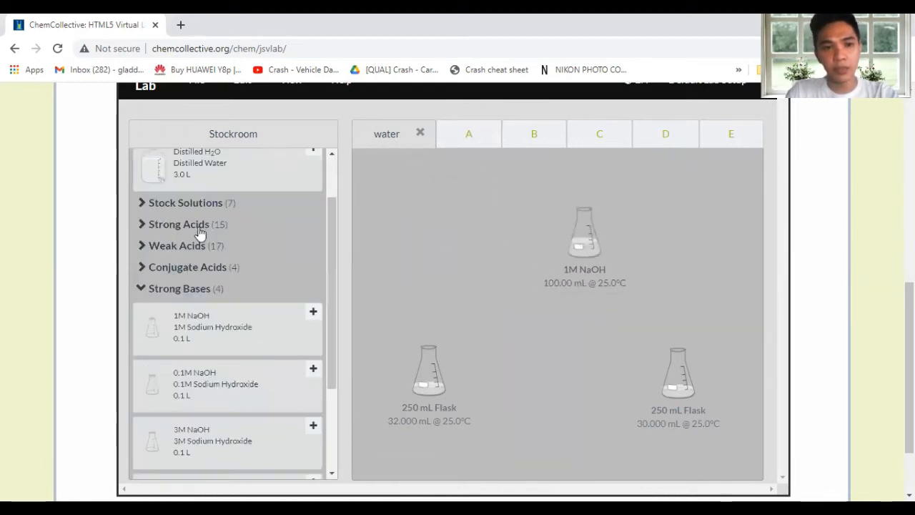
click(143, 289)
scroll(201, 268, up, 1)
scroll(210, 279, down, 1)
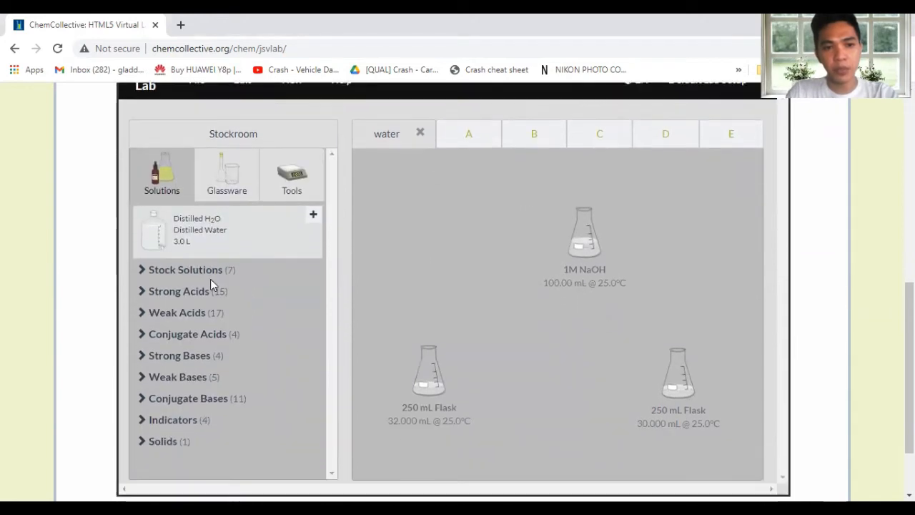
click(223, 188)
click(154, 254)
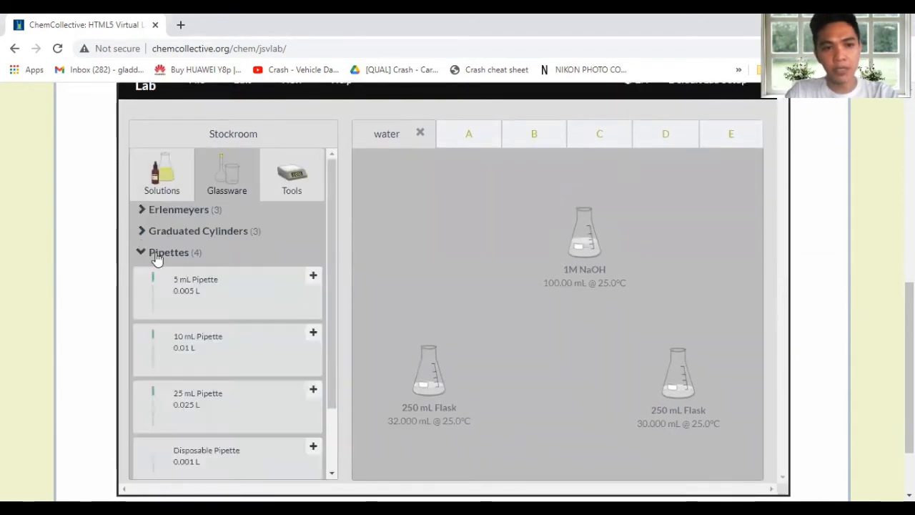
drag(193, 305, 567, 274)
text(2.00)
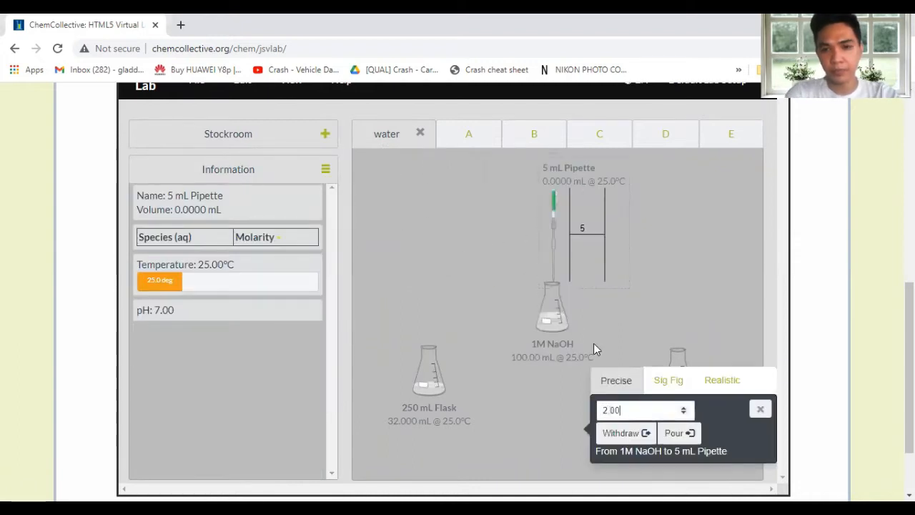
click(630, 434)
- Separate the pipette from the NaOH flask and pour its 2.00 mL of base into the right 250 mL flask
drag(553, 326, 461, 276)
drag(581, 218, 662, 363)
text(2)
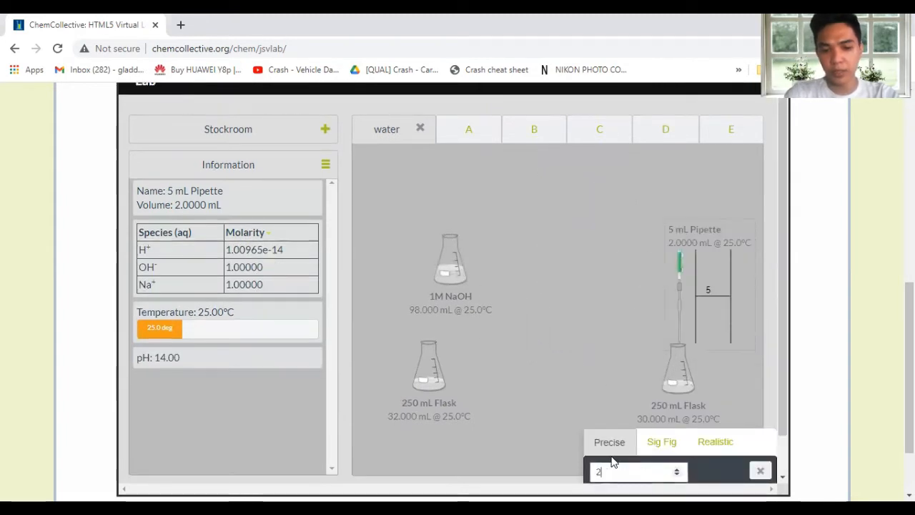
key(BackSpace)
text(2)
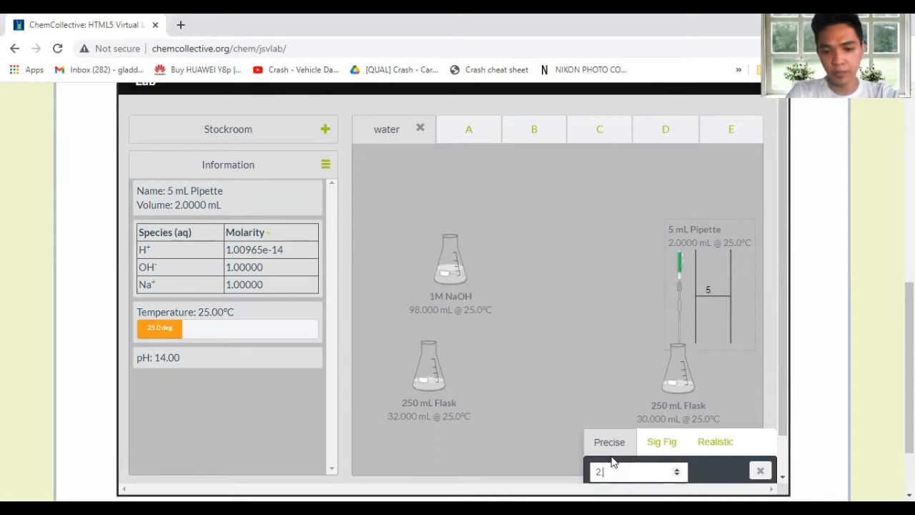
key(Return)
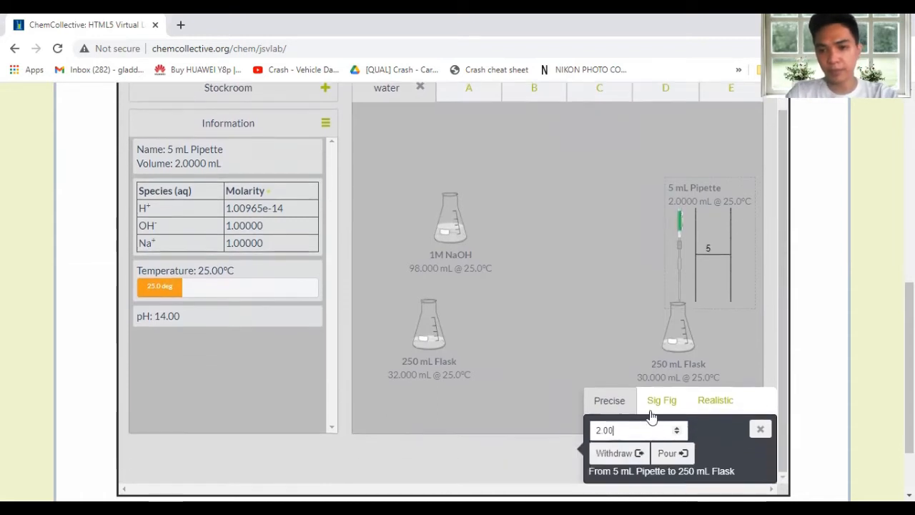
click(640, 289)
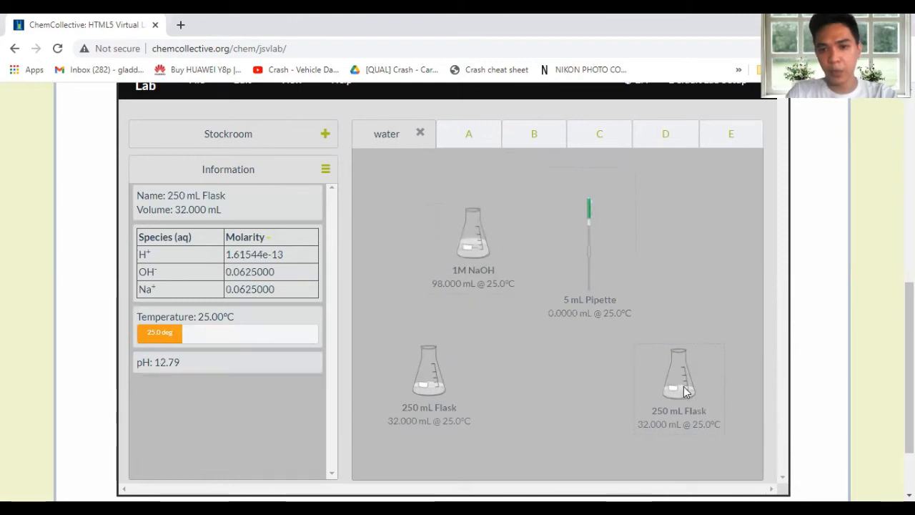
- Remove the emptied 5 mL pipette and the 1M NaOH flask from the water workbench
drag(581, 285, 525, 237)
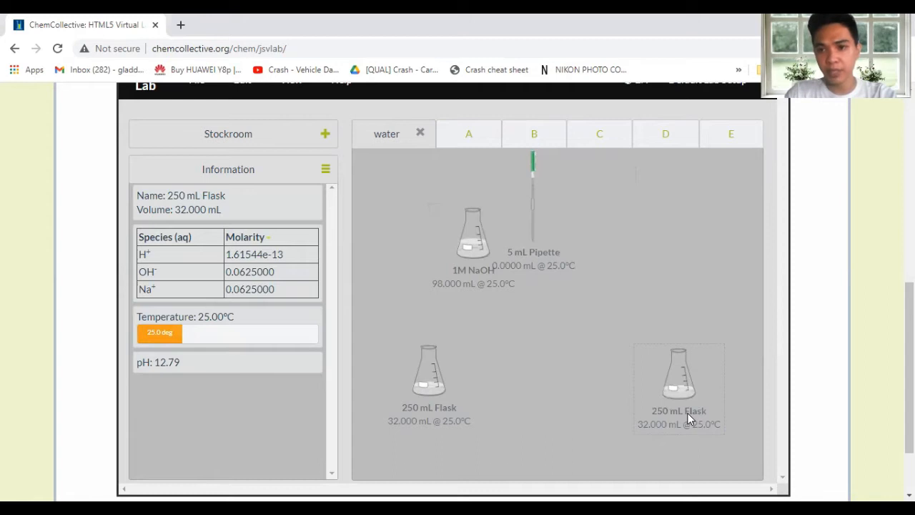
drag(541, 238, 559, 258)
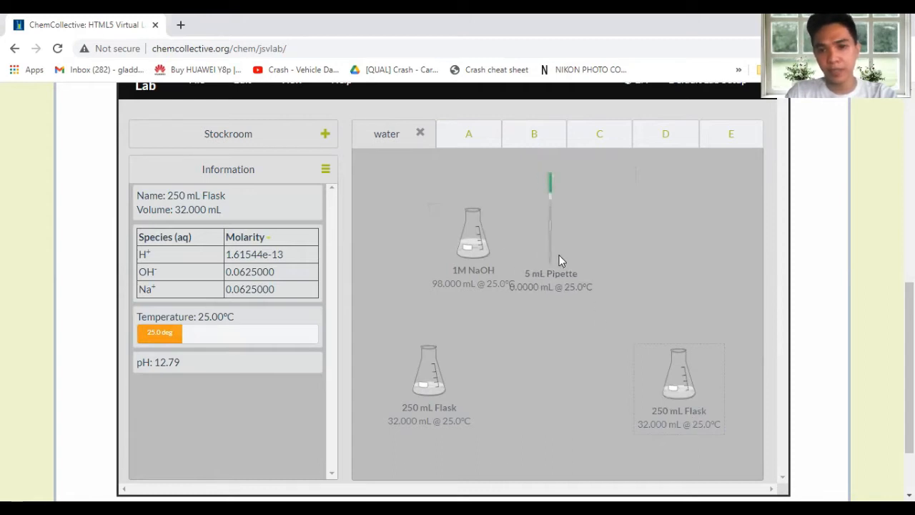
right_click(559, 258)
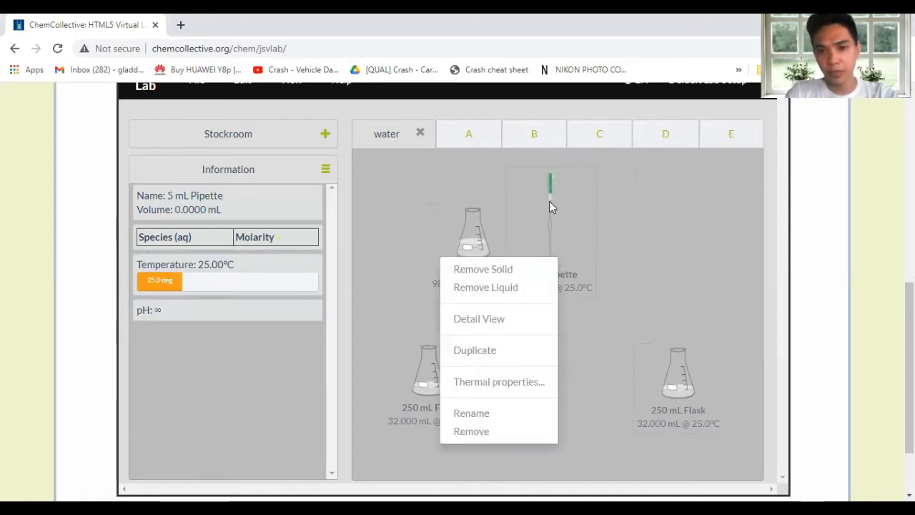
click(471, 431)
drag(472, 265, 501, 264)
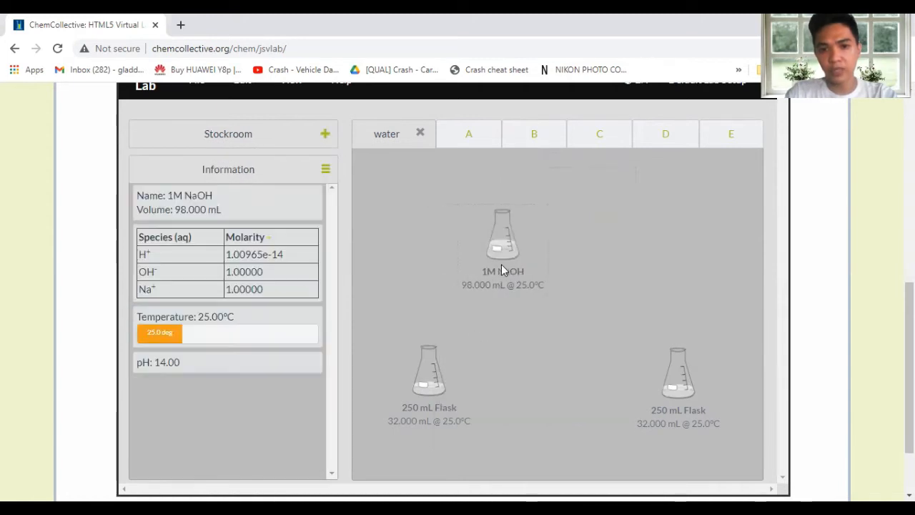
right_click(501, 263)
click(414, 409)
- Rename the 250 mL flask that received the HCl as "acid"
click(428, 408)
right_click(433, 398)
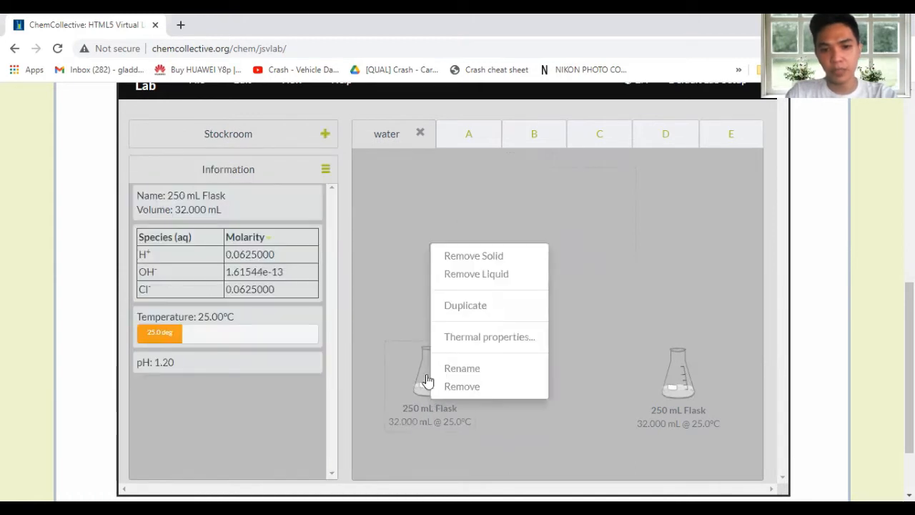
right_click(417, 379)
click(439, 346)
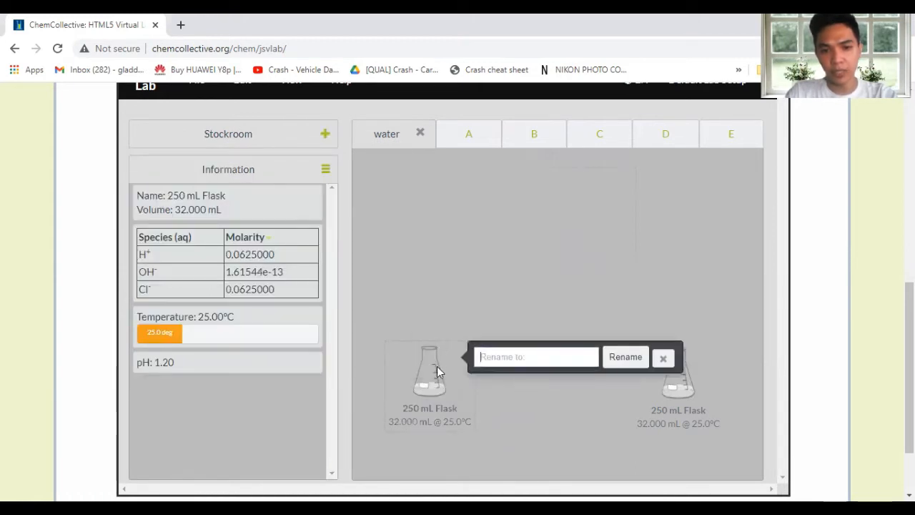
text(acid)
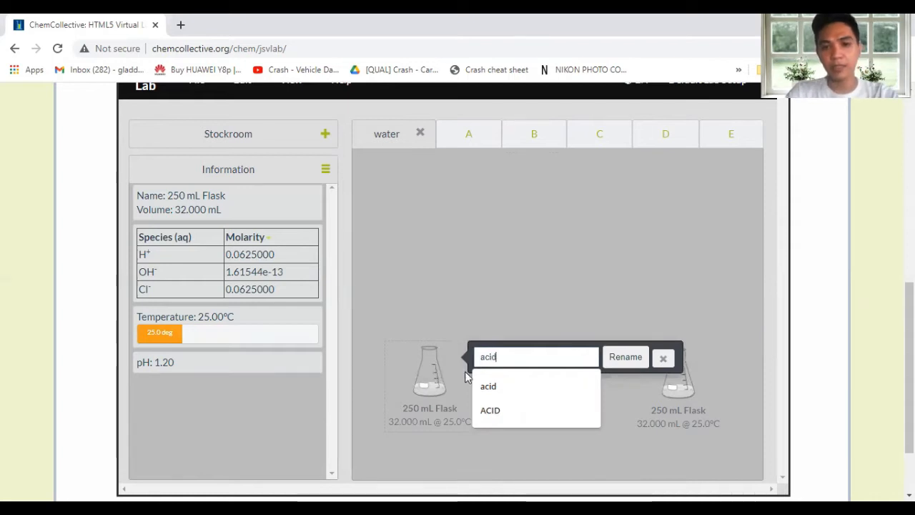
click(491, 384)
click(615, 357)
- Rename the 250 mL flask that received the NaOH as "base" and line it up with the acid flask
drag(664, 380, 631, 395)
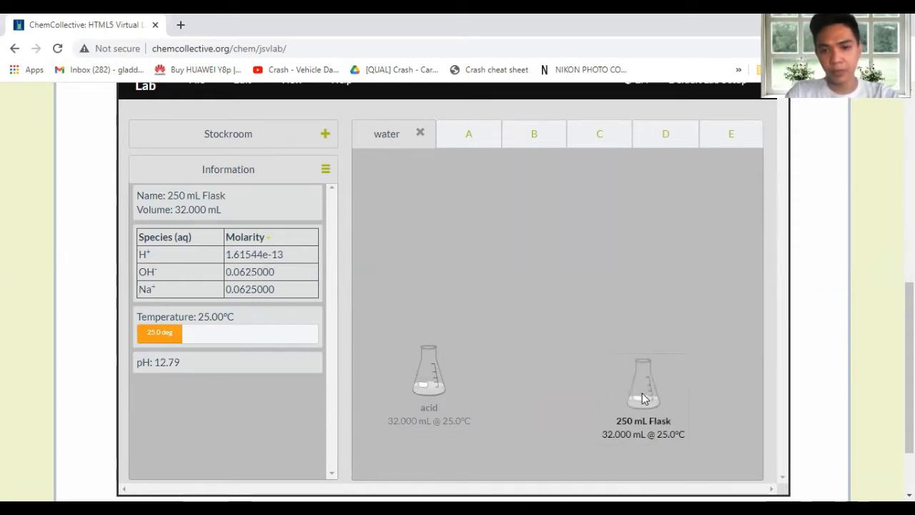
right_click(631, 393)
click(561, 361)
text(ba)
click(562, 354)
click(677, 335)
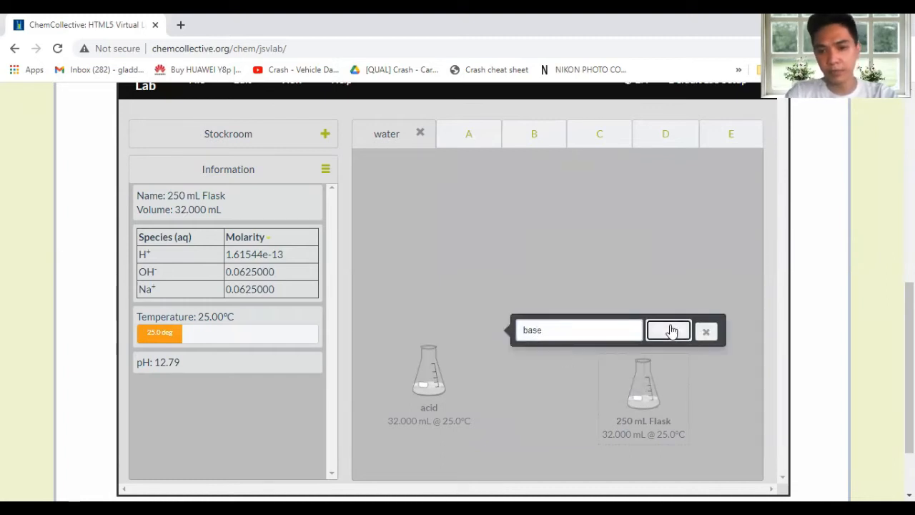
drag(644, 408, 649, 394)
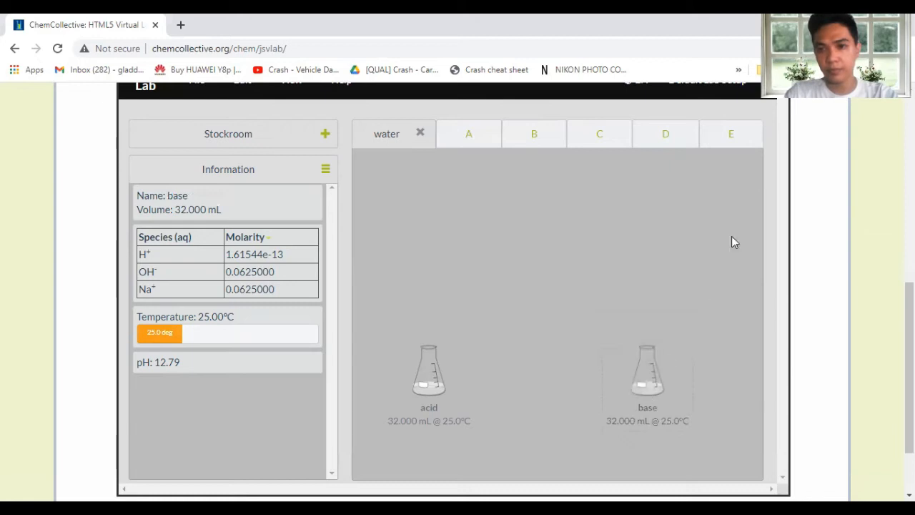
key(alt+Tab)
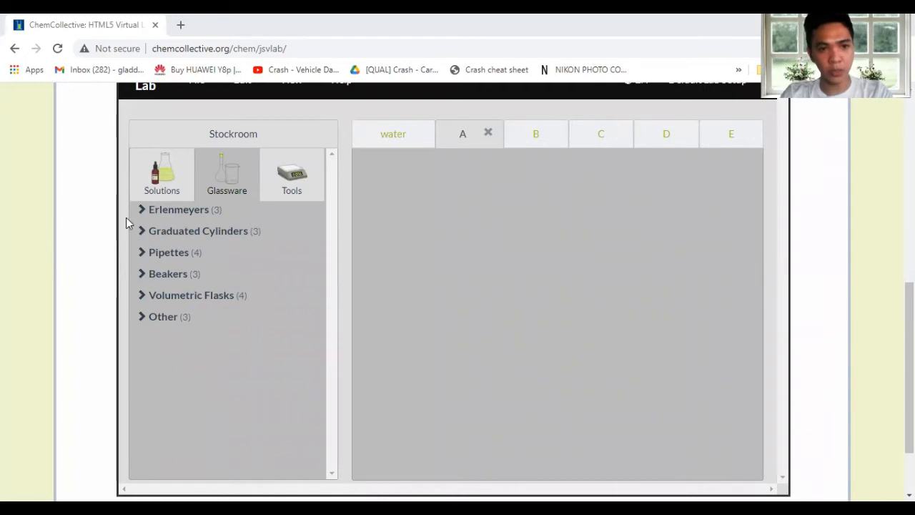
- Look through the stockroom's weak acid solutions to locate acetic acid
click(161, 189)
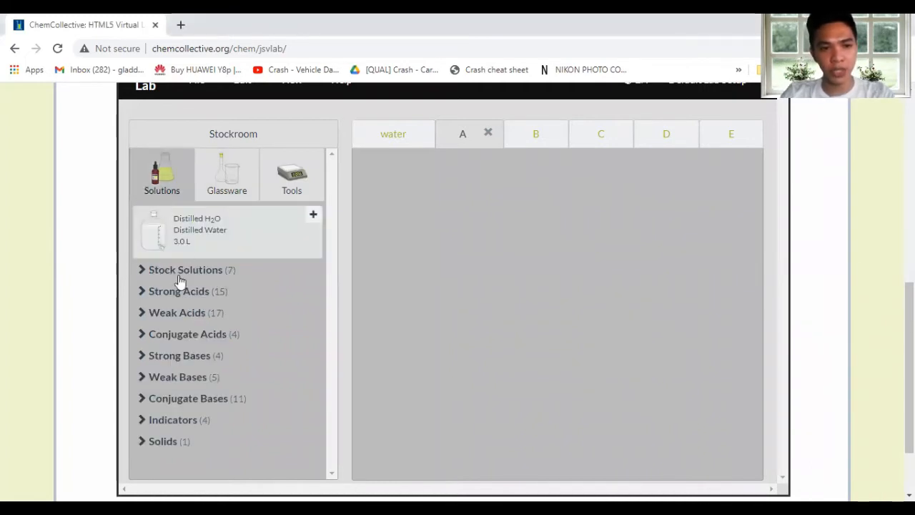
click(169, 315)
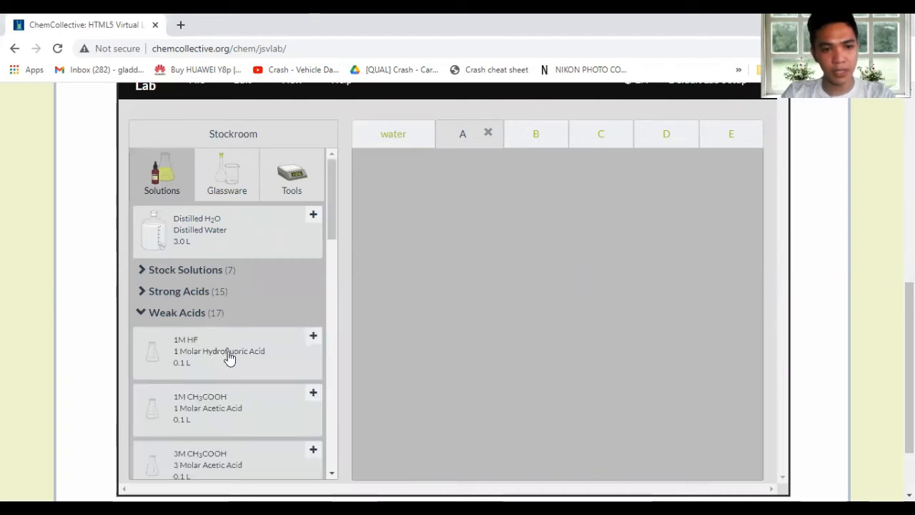
scroll(228, 358, down, 5)
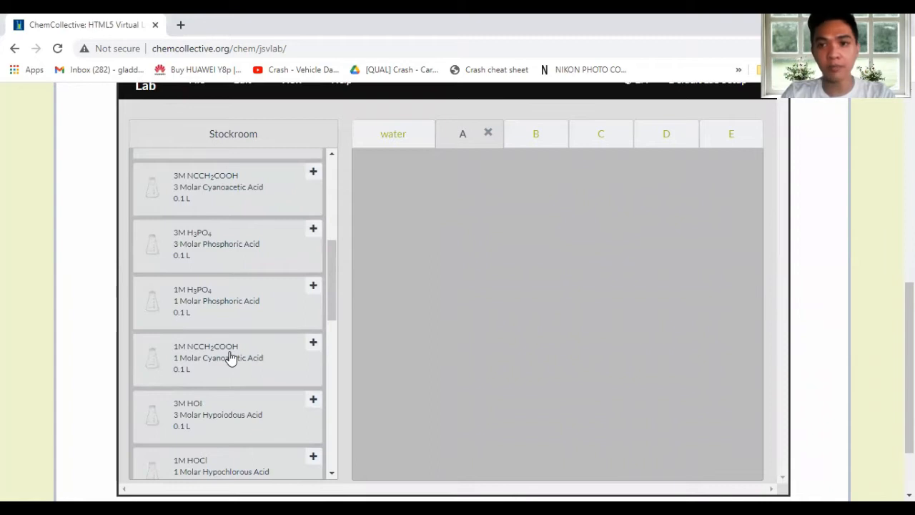
scroll(232, 356, down, 3)
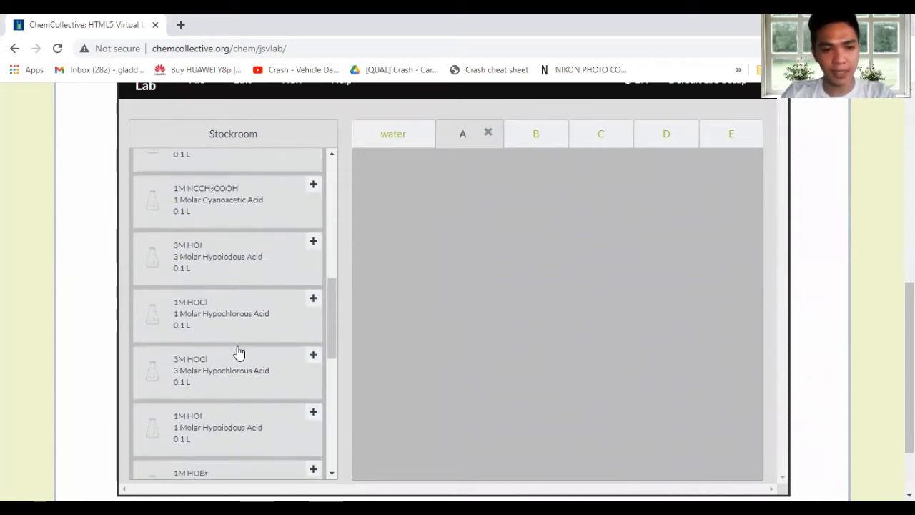
scroll(238, 353, down, 6)
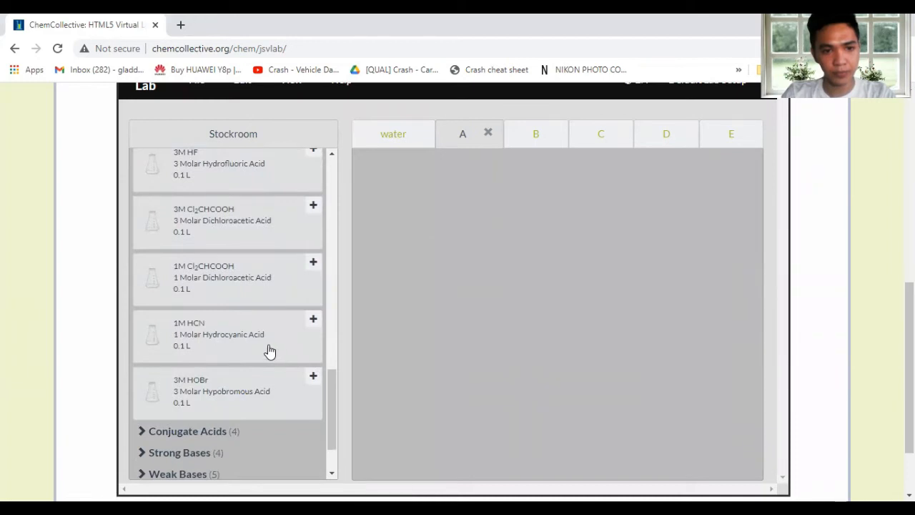
scroll(269, 350, up, 15)
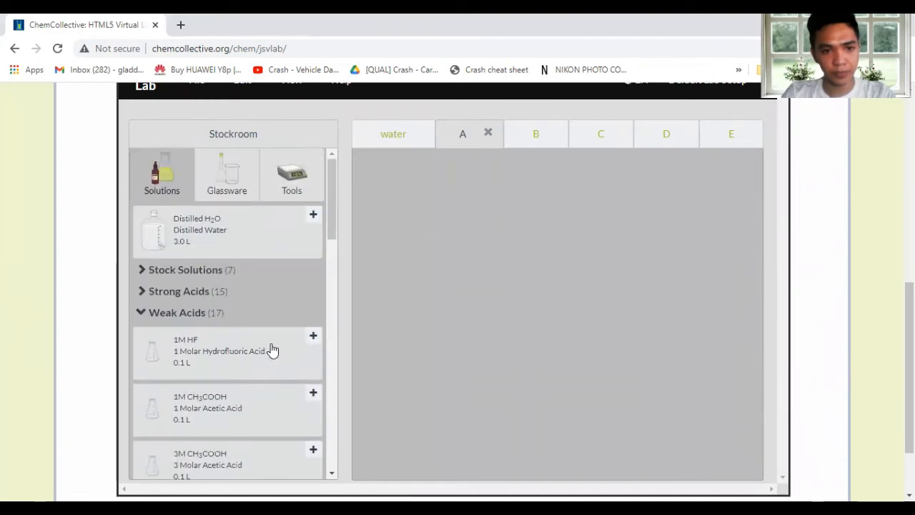
scroll(272, 350, down, 4)
scroll(276, 337, down, 2)
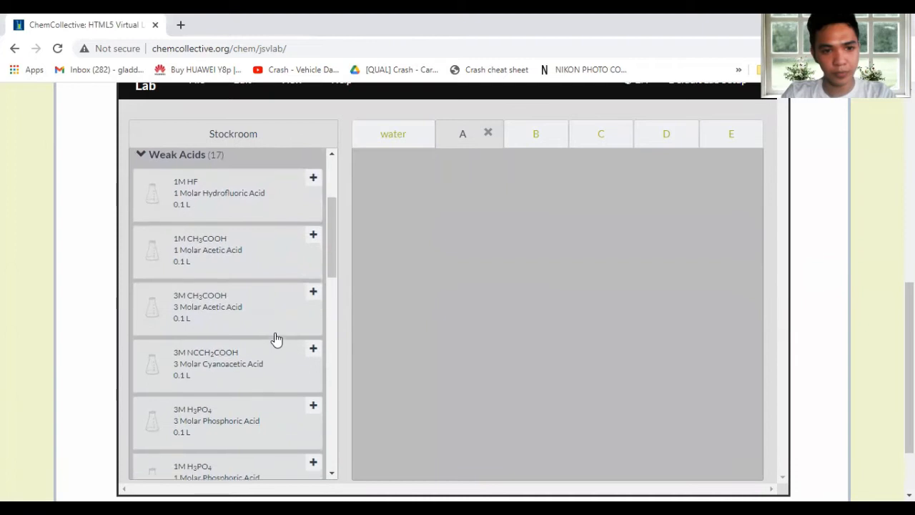
double_click(243, 267)
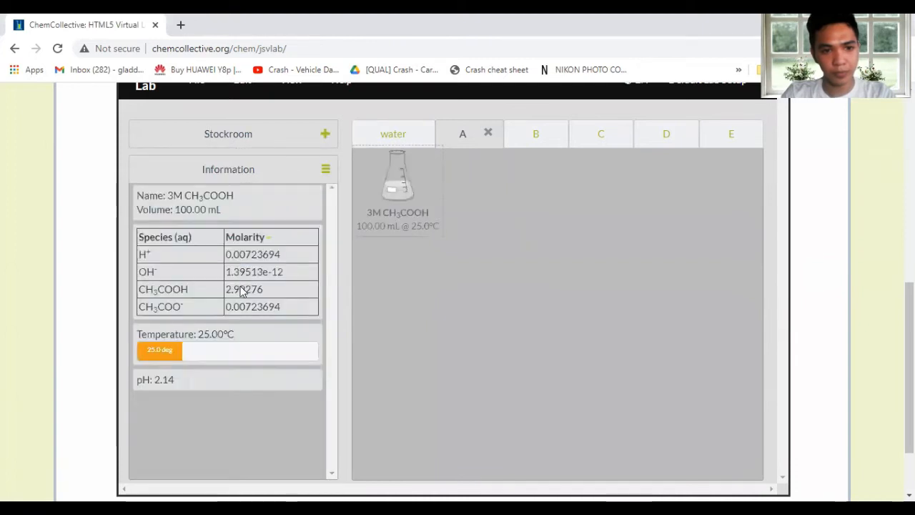
drag(383, 199, 389, 226)
right_click(397, 222)
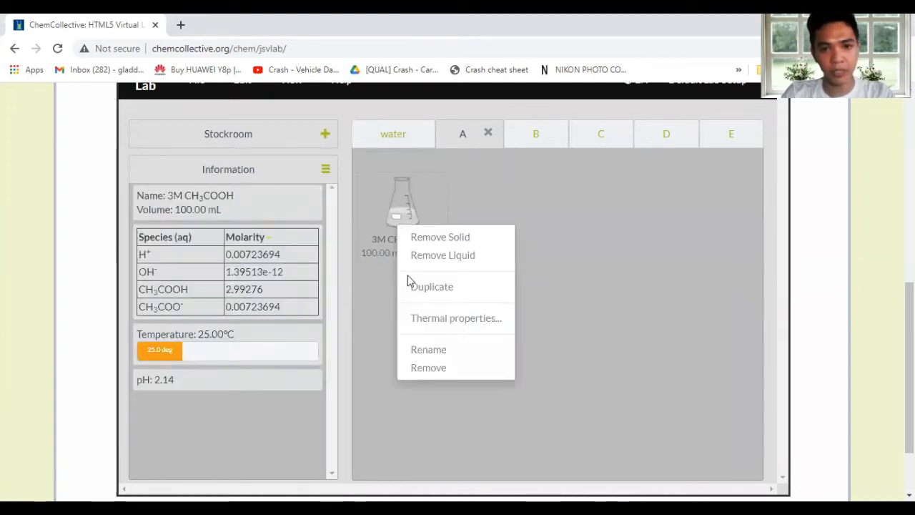
click(429, 367)
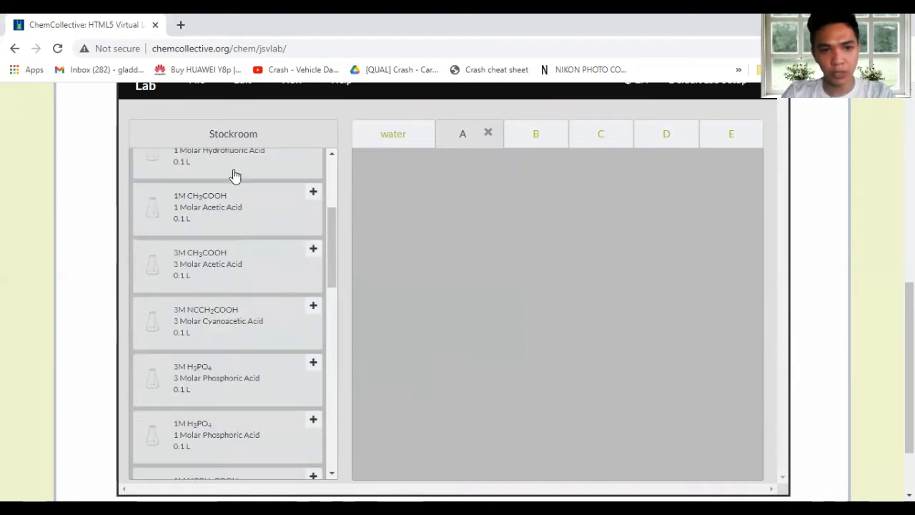
- Place the 1M CH3COOH solution and an empty 100 mL volumetric flask on workbench A, with the volumetric flask lower down
click(269, 220)
drag(435, 217, 473, 386)
click(209, 136)
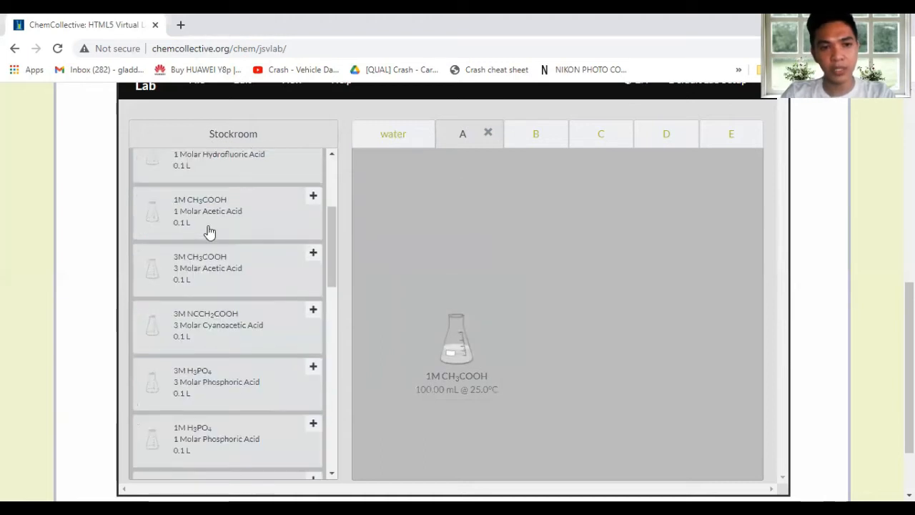
scroll(207, 236, up, 3)
click(157, 247)
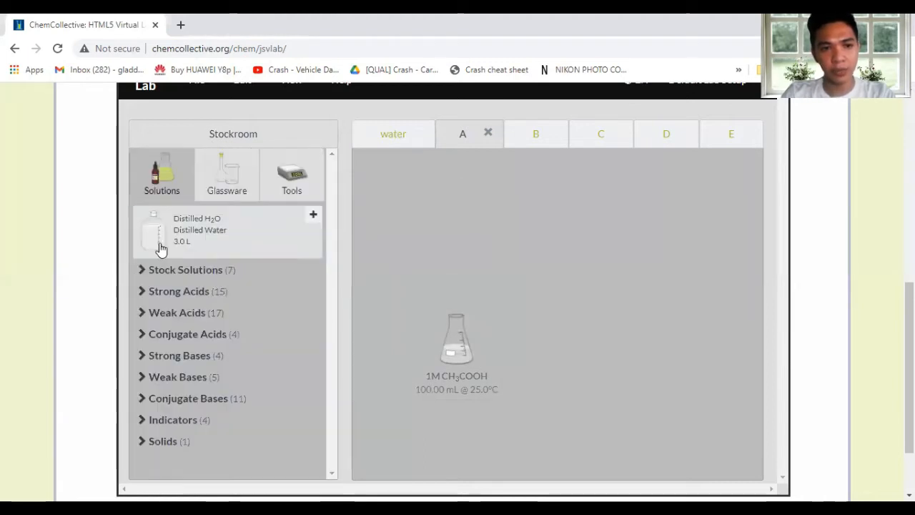
click(222, 186)
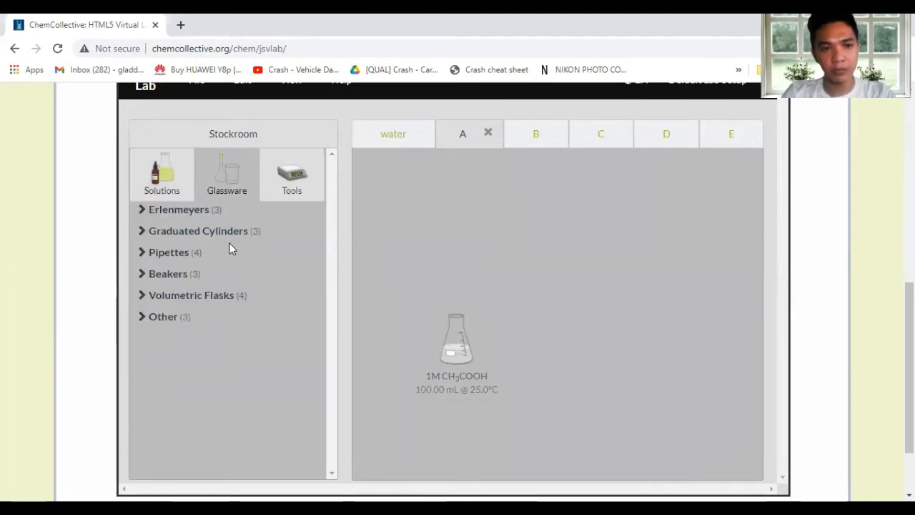
click(193, 296)
click(193, 348)
drag(399, 199, 588, 443)
drag(471, 374, 471, 338)
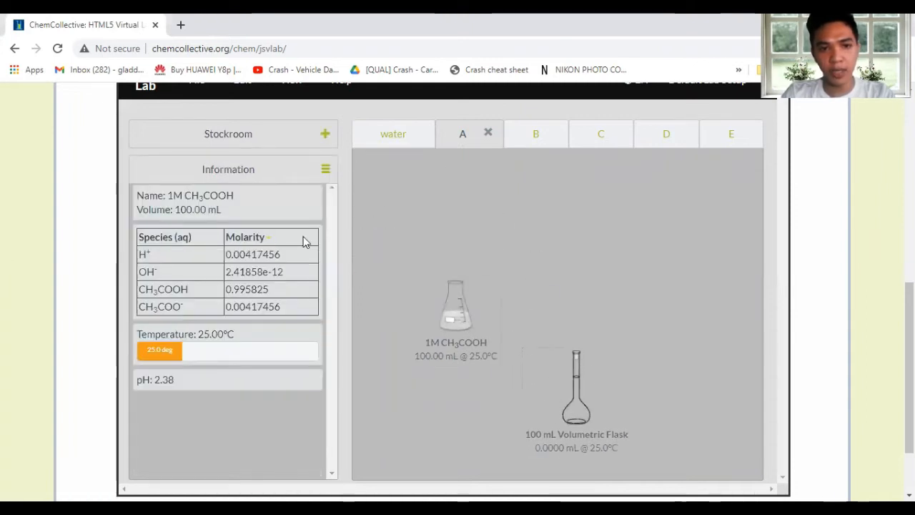
- Add distilled water to workbench A beside the acetic acid and arrange the 100 mL volumetric flask below the two
click(213, 135)
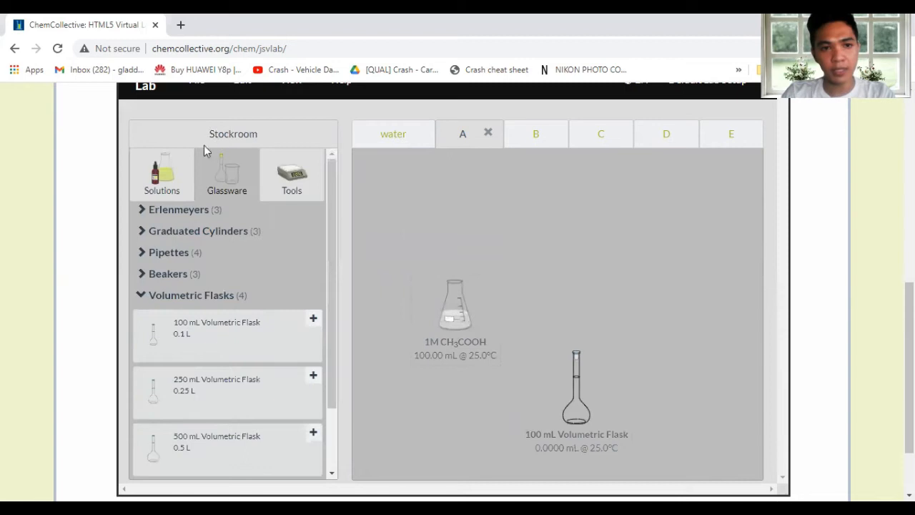
click(164, 187)
click(178, 236)
drag(431, 250, 516, 267)
click(444, 320)
drag(445, 321, 449, 274)
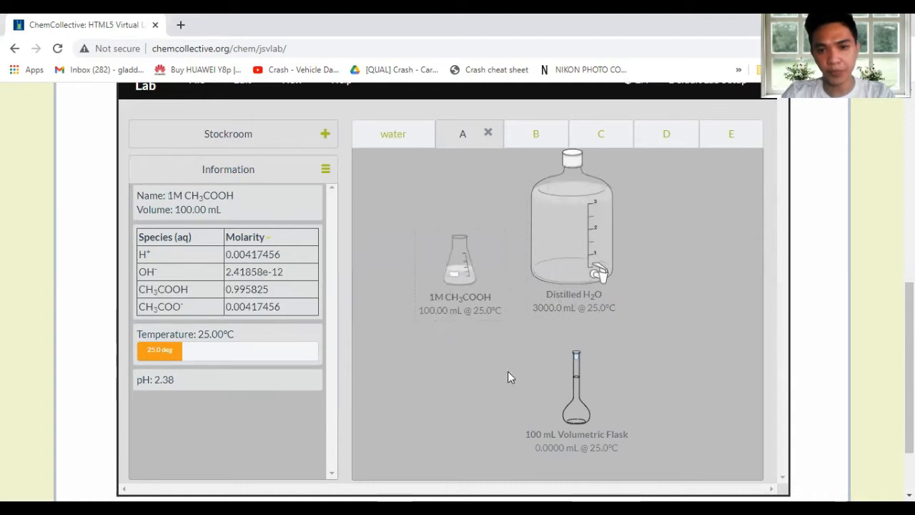
drag(551, 405, 481, 412)
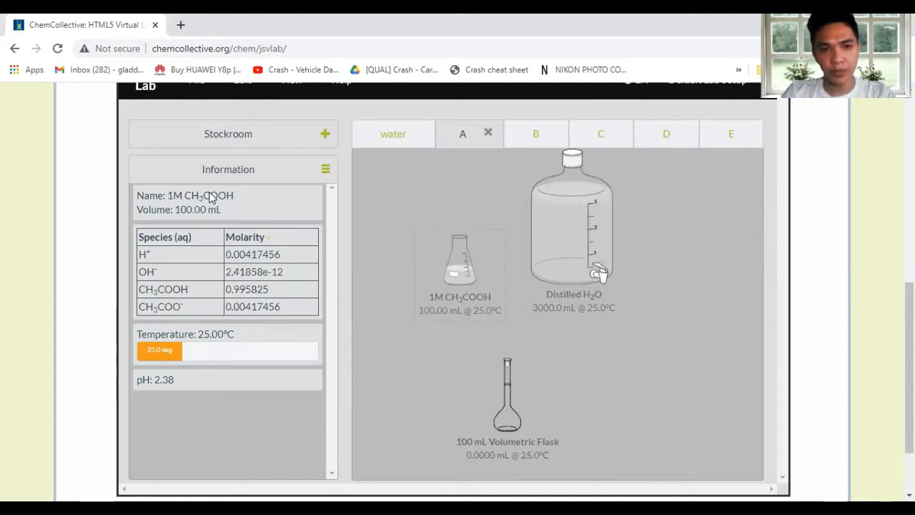
- Attach a 10 mL pipette to the 1M CH3COOH flask and withdraw 10.0 mL of the acid
click(207, 140)
click(223, 178)
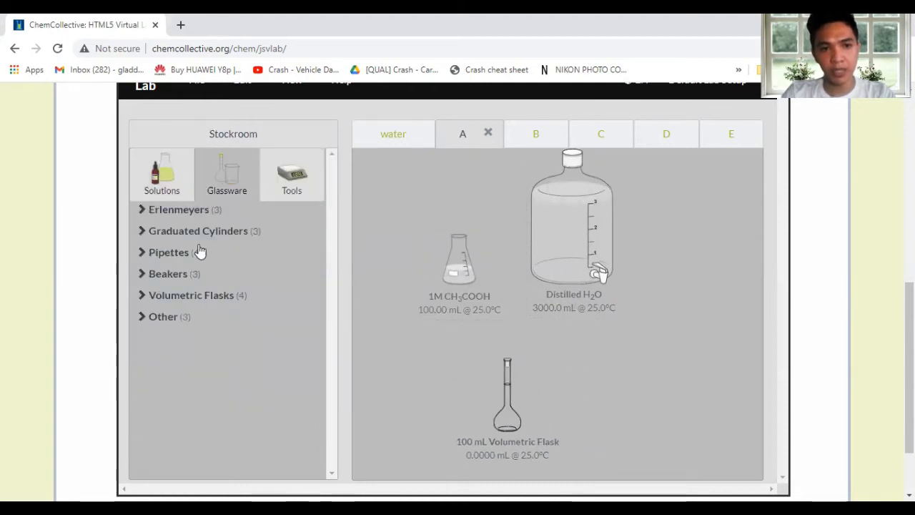
click(152, 256)
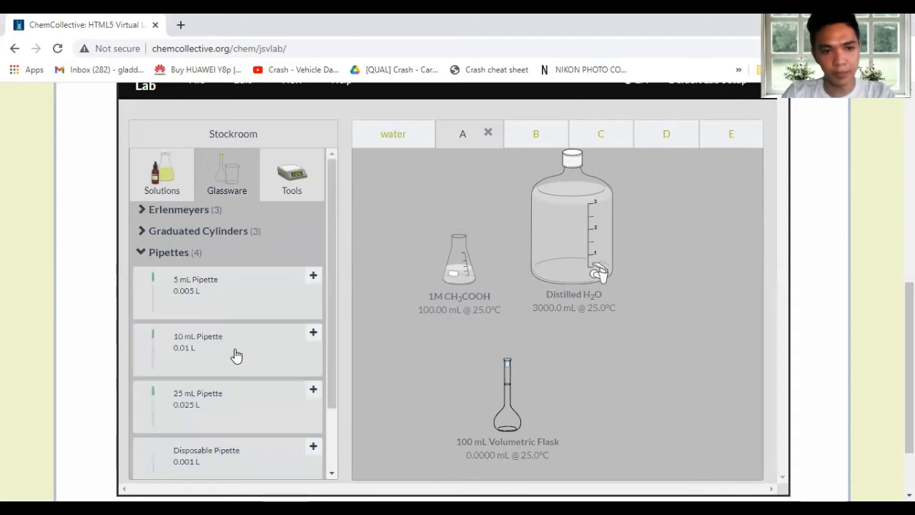
drag(230, 359, 449, 242)
text(10.0)
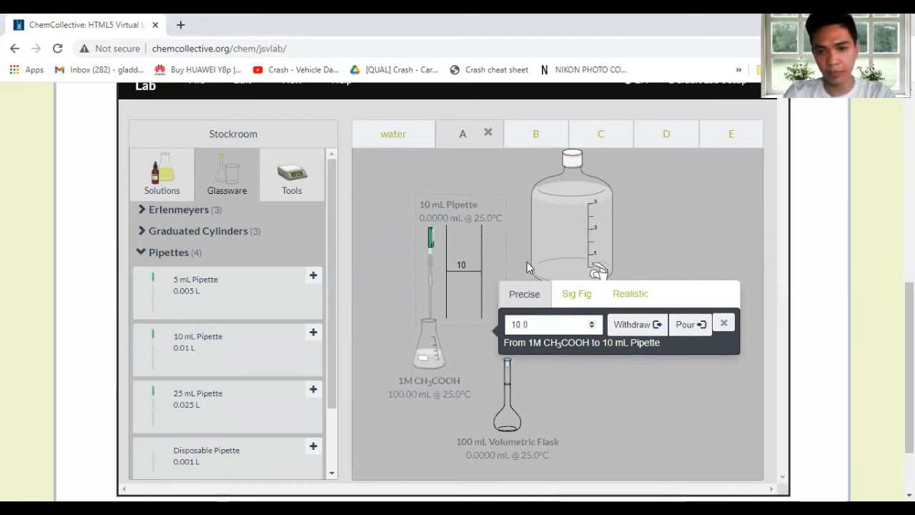
click(633, 325)
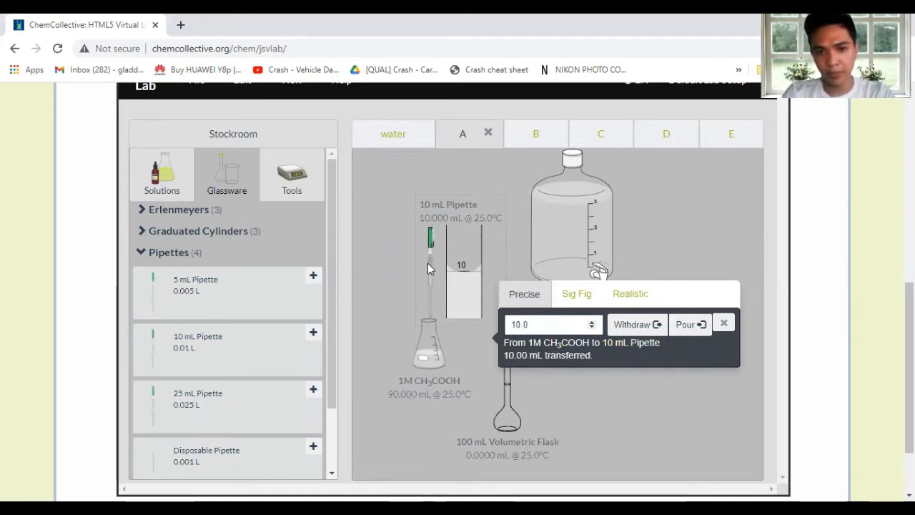
- Move the filled pipette to the 100 mL volumetric flask and pour in 10.0 mL of 1M CH3COOH
drag(429, 261, 486, 388)
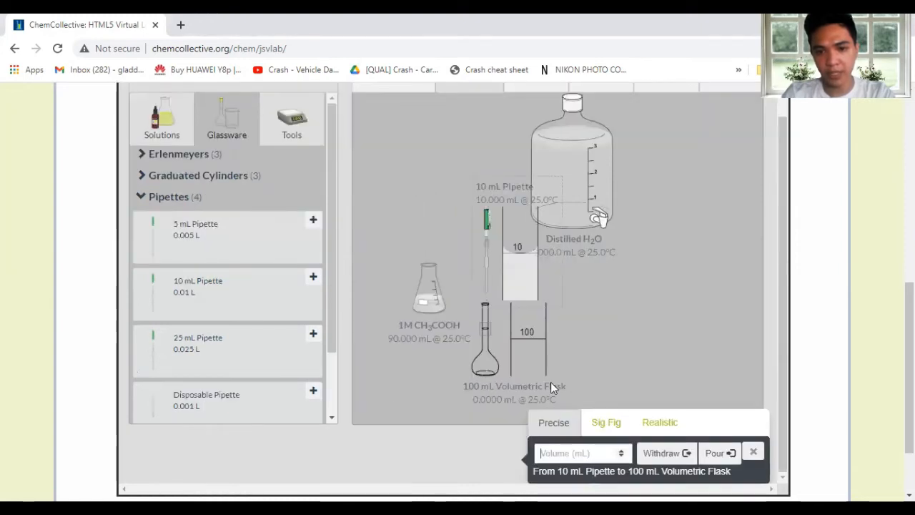
text(10.0)
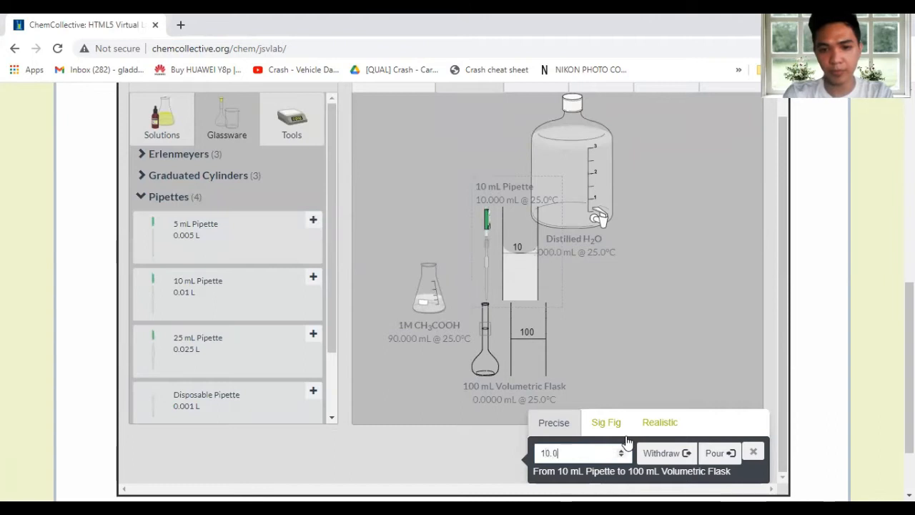
click(711, 452)
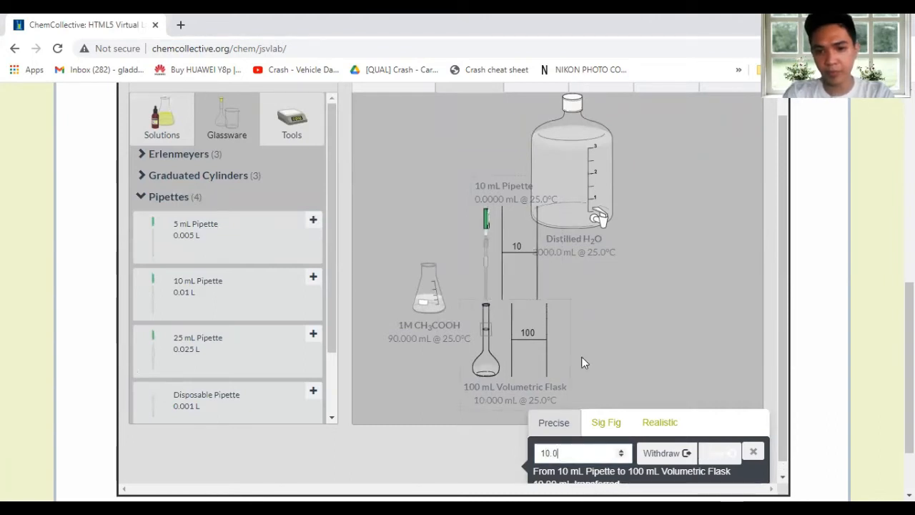
- Remove the 1M CH3COOH flask and the emptied 10 mL pipette from workbench A
drag(446, 355, 422, 271)
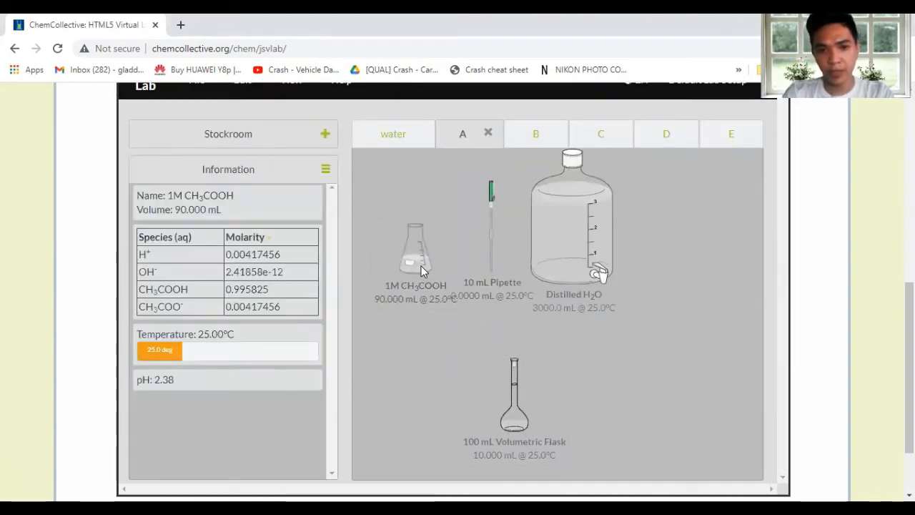
right_click(422, 269)
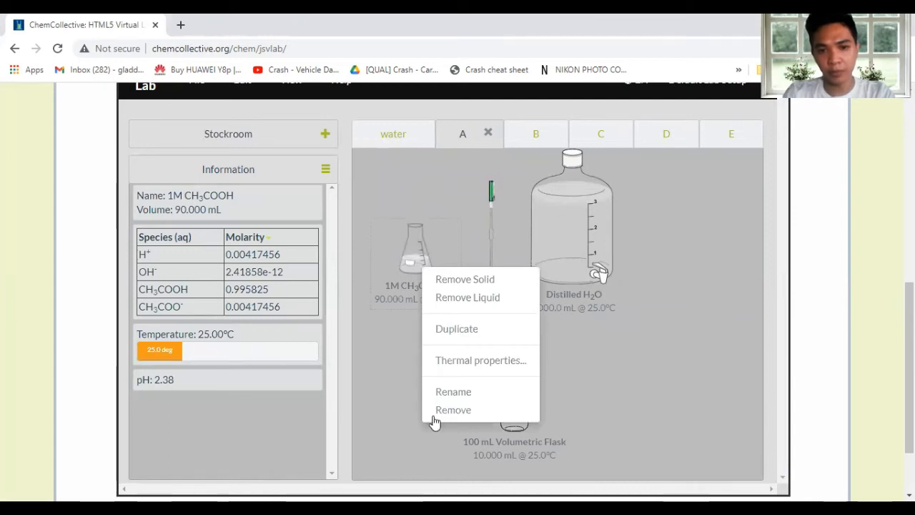
click(436, 410)
click(481, 278)
drag(481, 279, 454, 275)
right_click(454, 276)
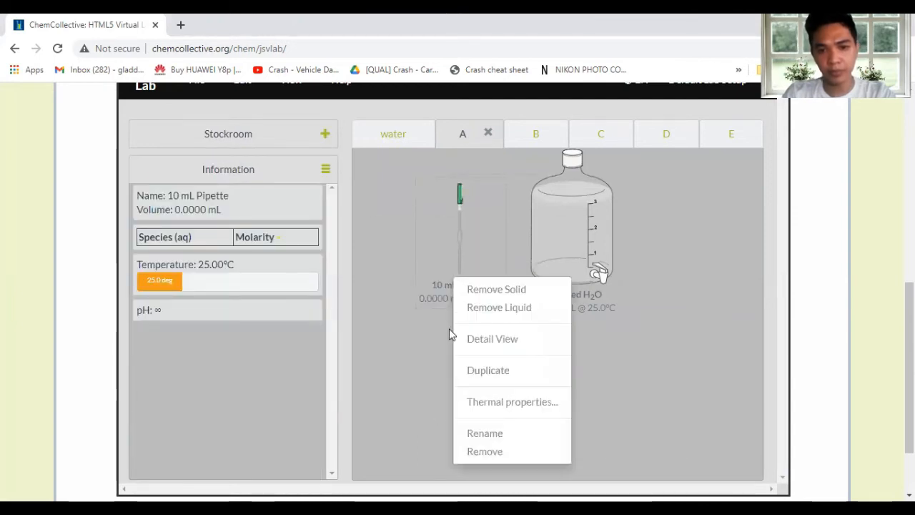
click(472, 453)
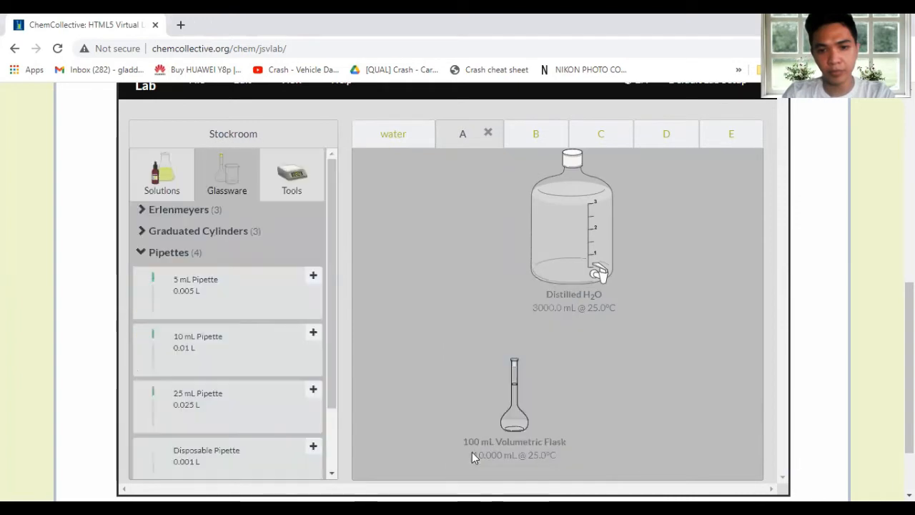
- Move the distilled water aside, add a 250 mL beaker and place it beside the 100 mL volumetric flask
click(576, 251)
drag(577, 251, 430, 248)
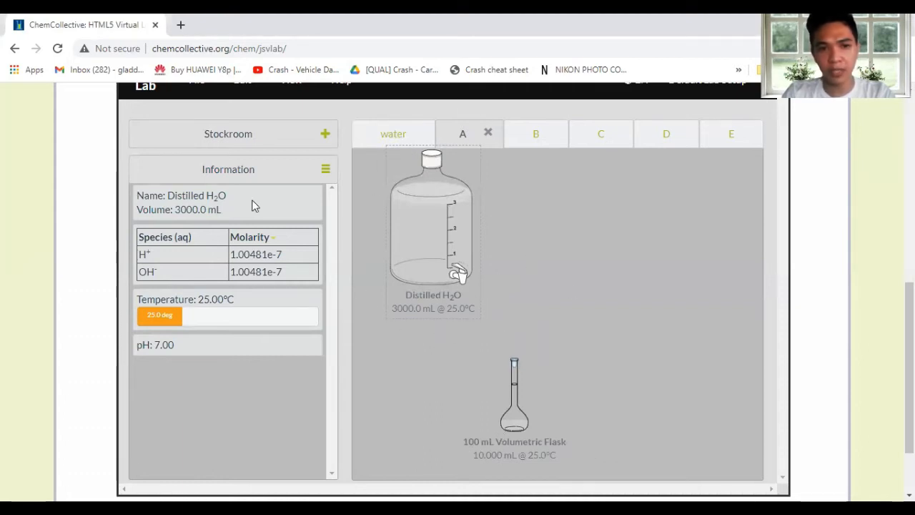
click(231, 136)
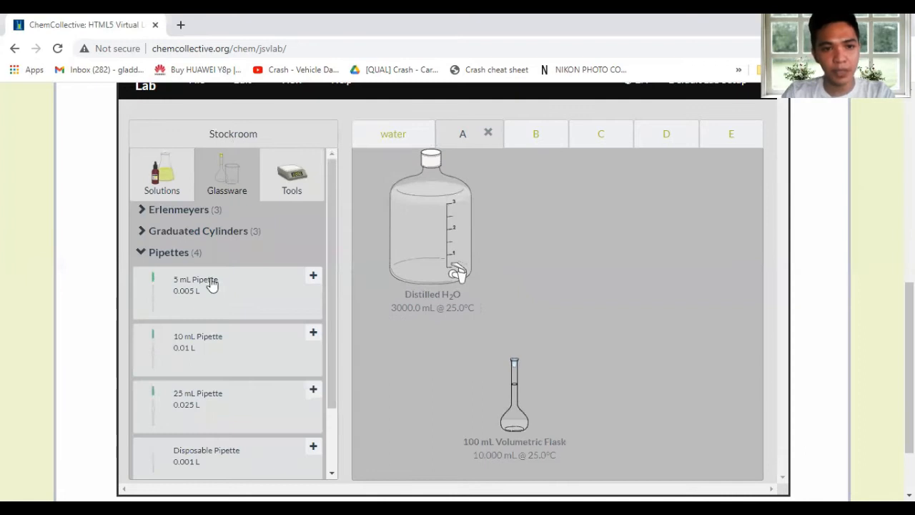
click(168, 255)
click(177, 234)
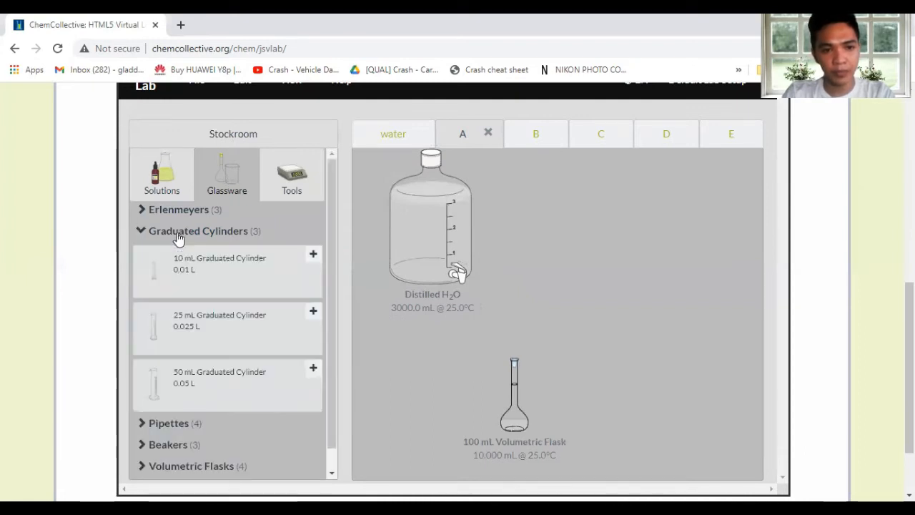
click(178, 236)
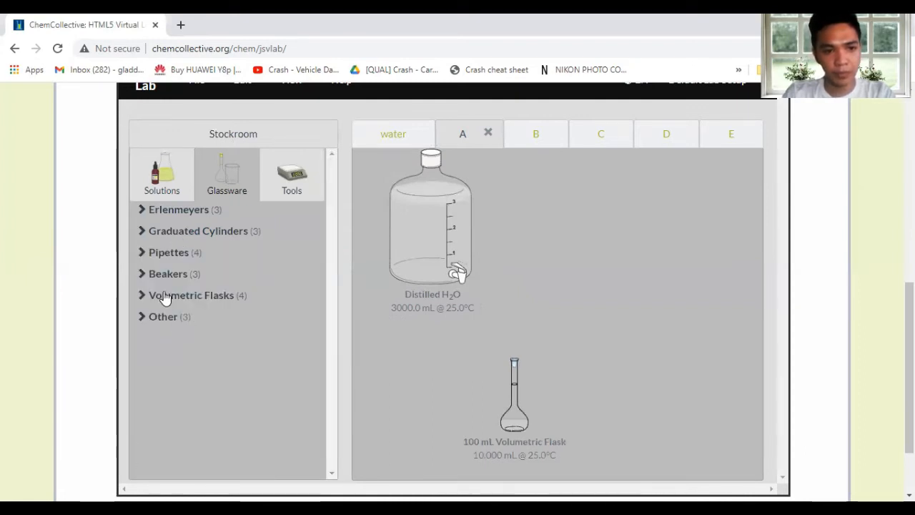
click(167, 276)
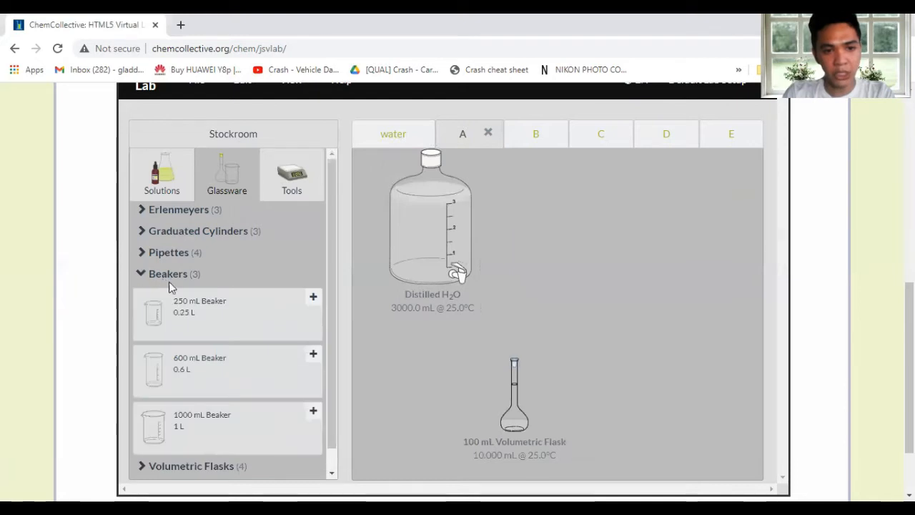
click(233, 333)
drag(463, 264, 616, 313)
- Pour 90.0 mL of distilled water into the 250 mL beaker
drag(576, 257, 606, 336)
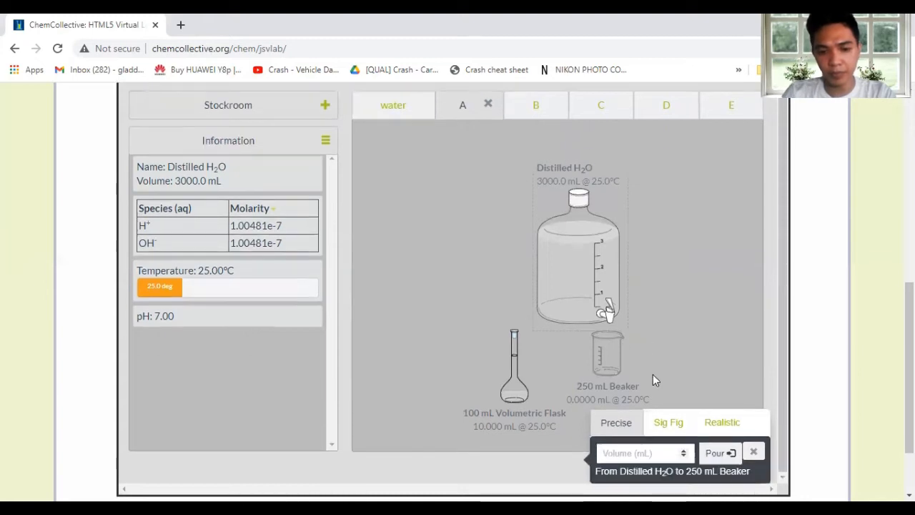
text(90.0)
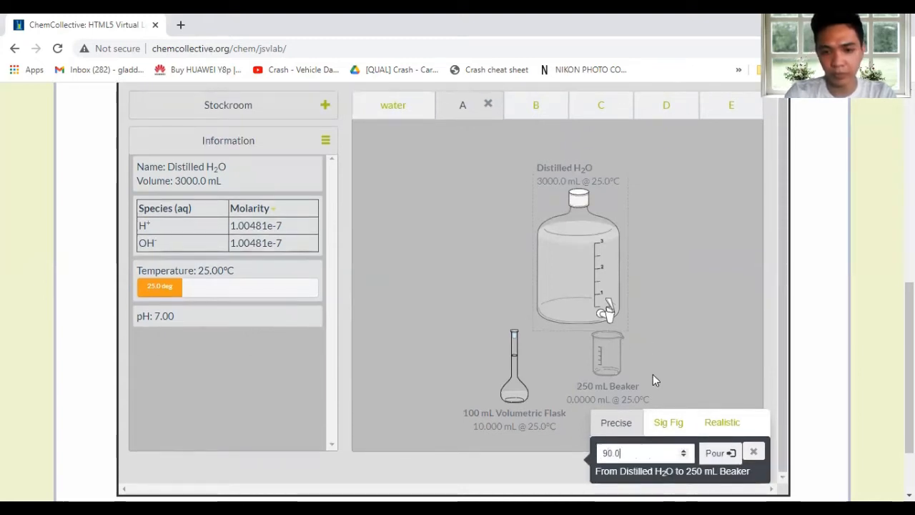
click(719, 452)
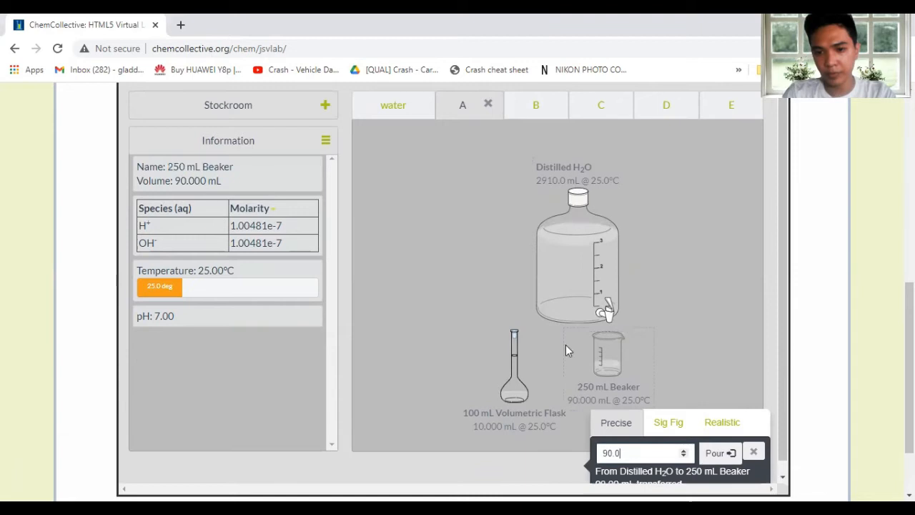
- Move the distilled water clear and pour 90.0 mL from the 250 mL beaker into the 100 mL volumetric flask
drag(523, 309, 616, 269)
drag(608, 377, 433, 325)
drag(518, 403, 496, 410)
drag(431, 330, 456, 387)
text(90.0)
click(697, 372)
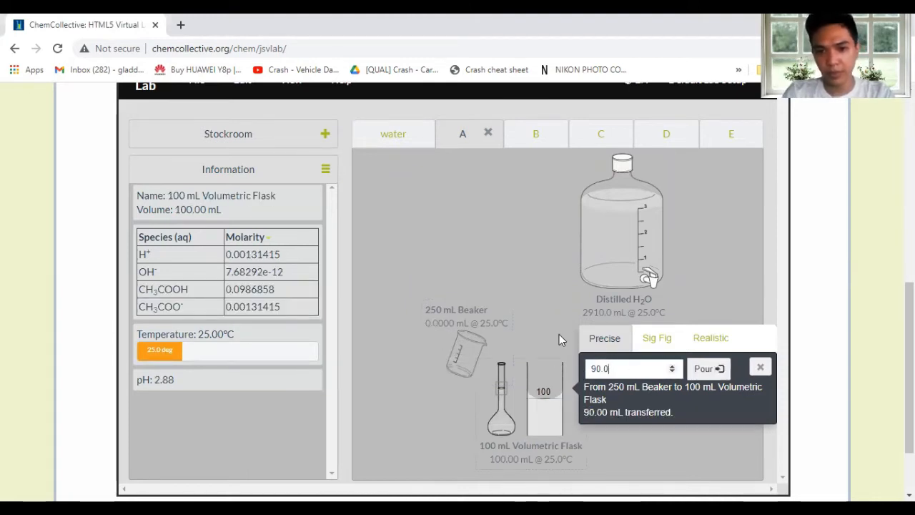
- Detach the empty 250 mL beaker from the volumetric flask and set it beside the distilled water
drag(464, 368, 449, 321)
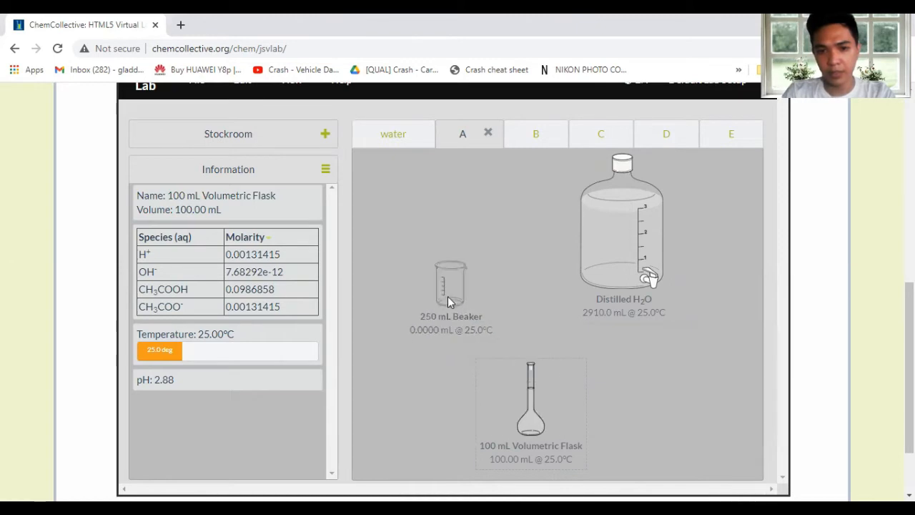
click(448, 296)
right_click(449, 300)
drag(449, 300, 715, 279)
click(529, 429)
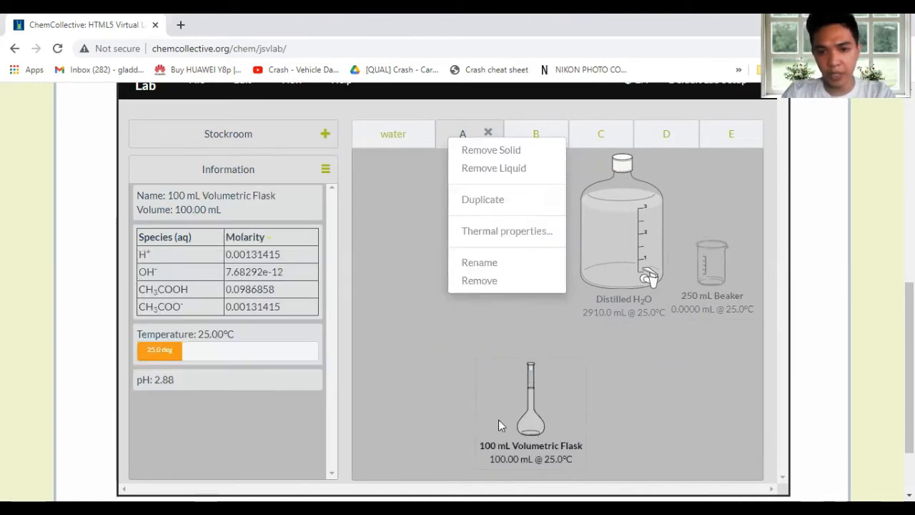
- Move the filled volumetric flask to the lower corner of the workbench and rename it "0.1M acetic acid"
drag(498, 419, 403, 405)
right_click(455, 399)
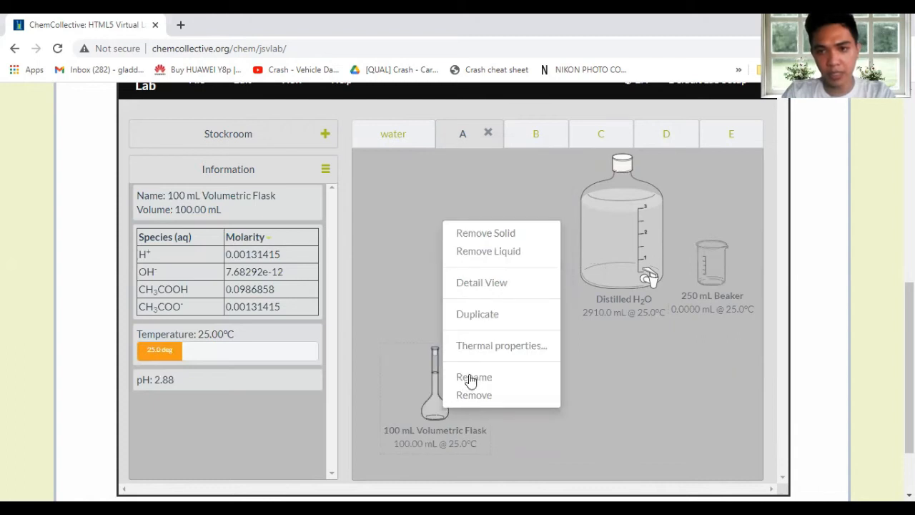
click(476, 377)
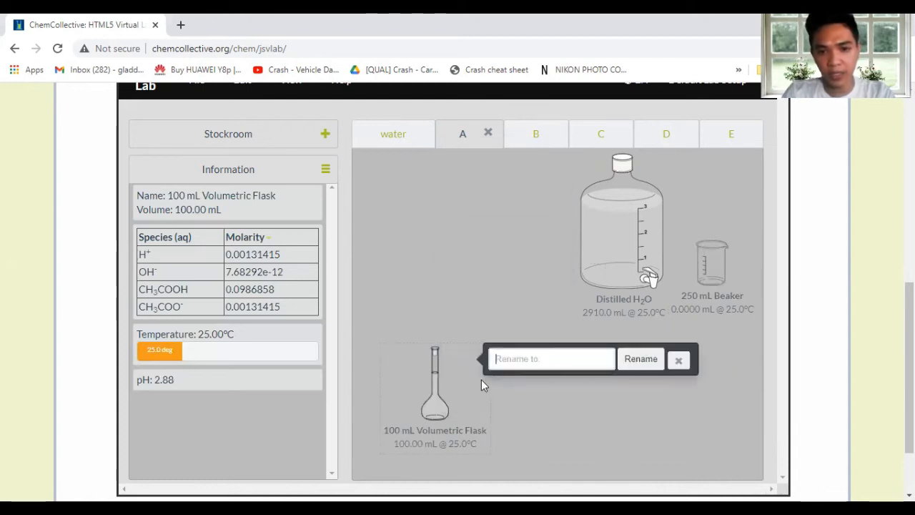
text(0)
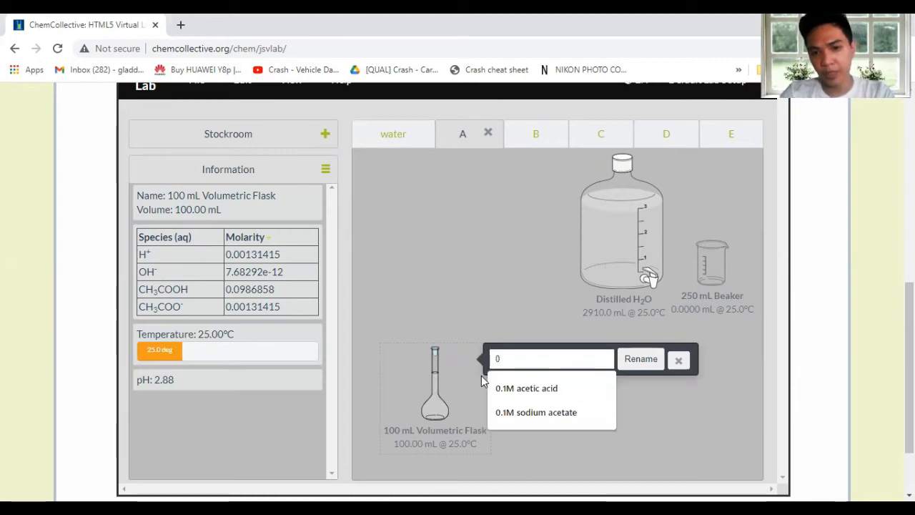
click(527, 388)
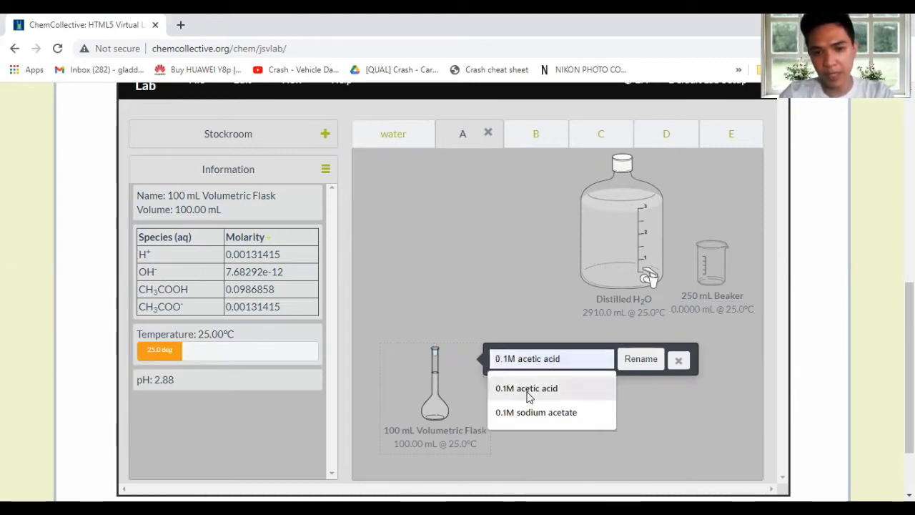
click(526, 392)
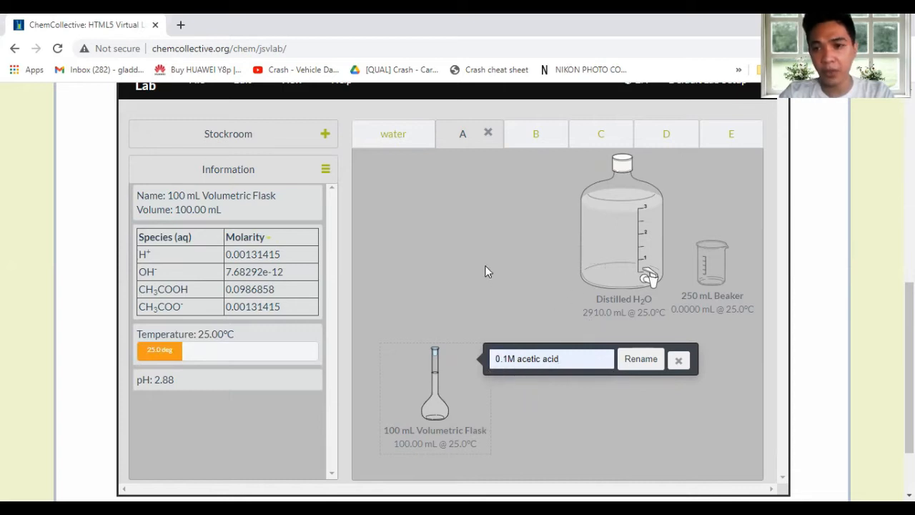
click(631, 358)
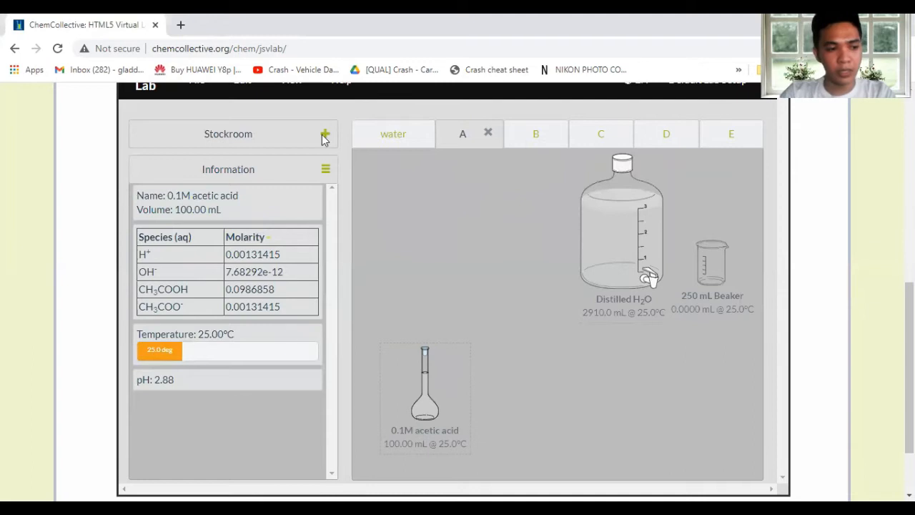
- Add the conjugate base 1M NaCH3COO (sodium acetate) to workbench A and place it near the distilled water
click(221, 136)
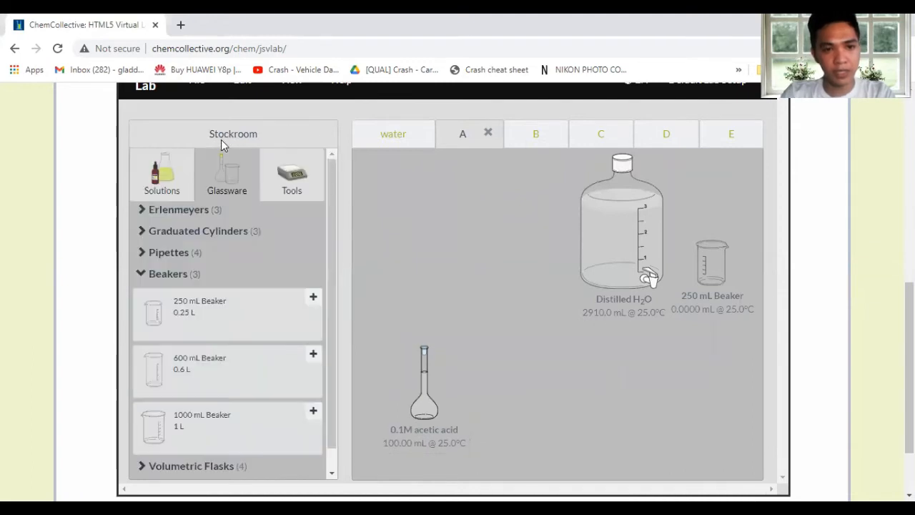
click(159, 275)
click(159, 180)
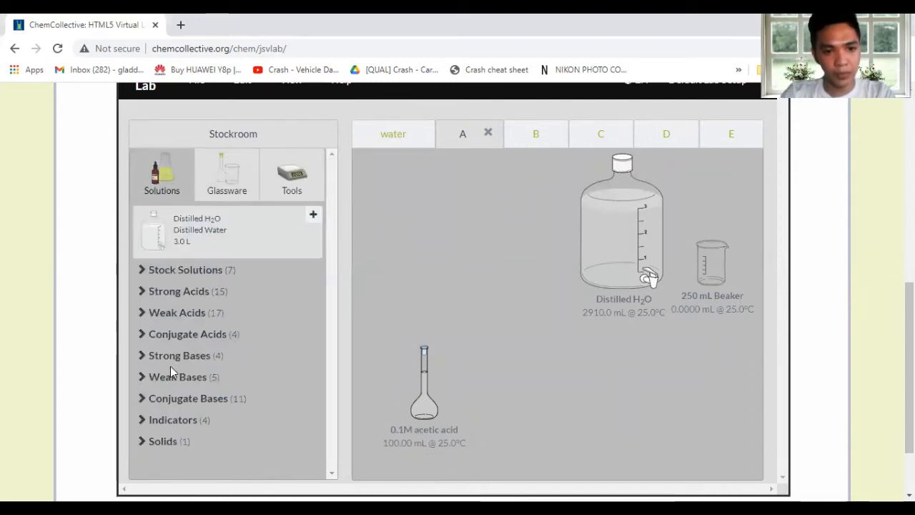
click(165, 404)
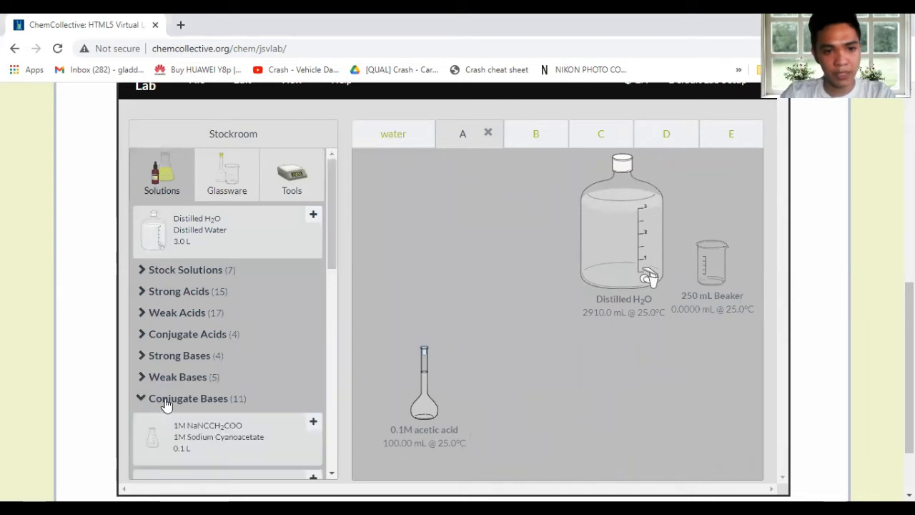
scroll(261, 368, down, 2)
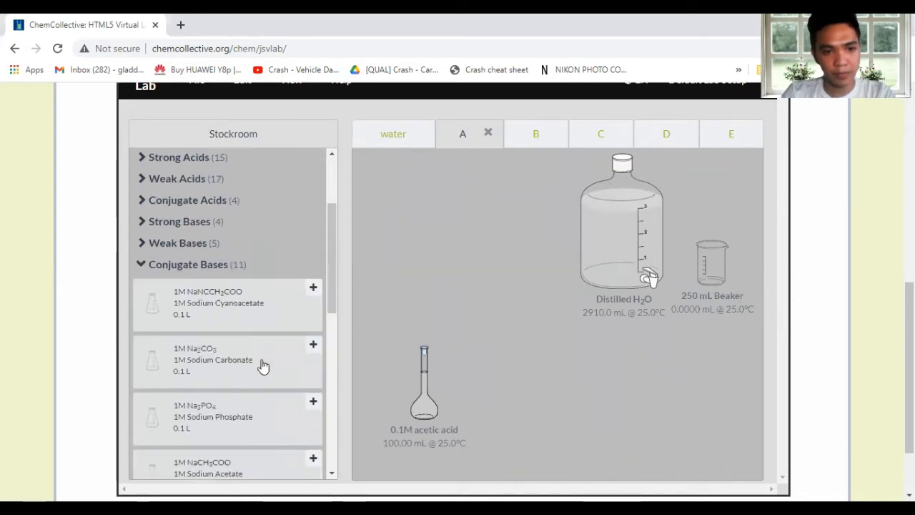
scroll(263, 365, down, 6)
scroll(263, 366, down, 1)
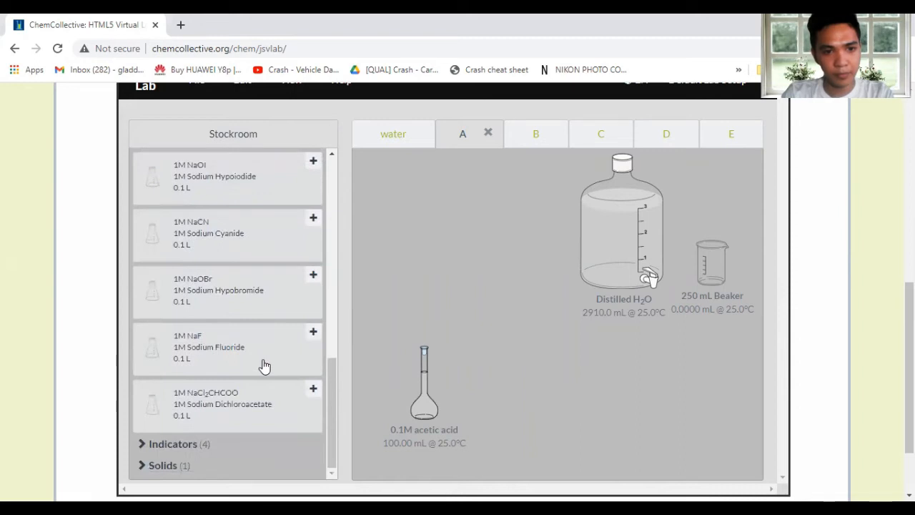
scroll(264, 365, up, 2)
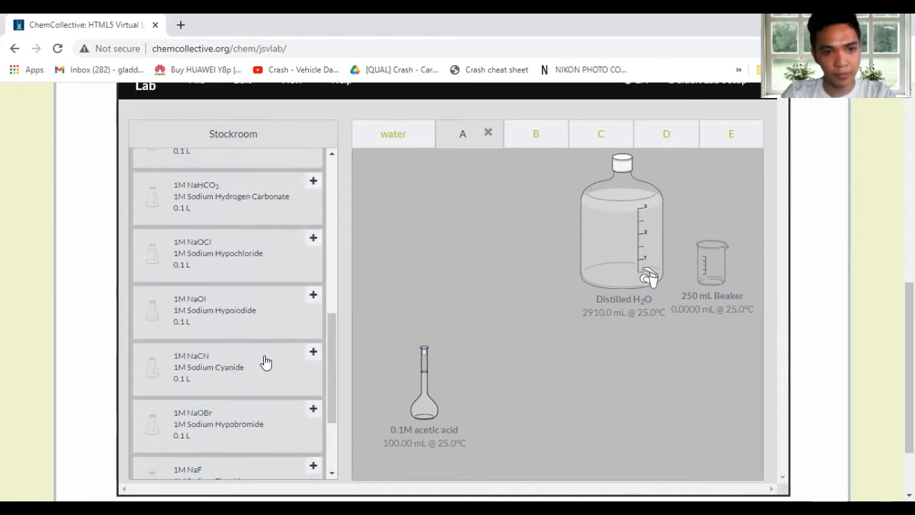
scroll(265, 361, up, 1)
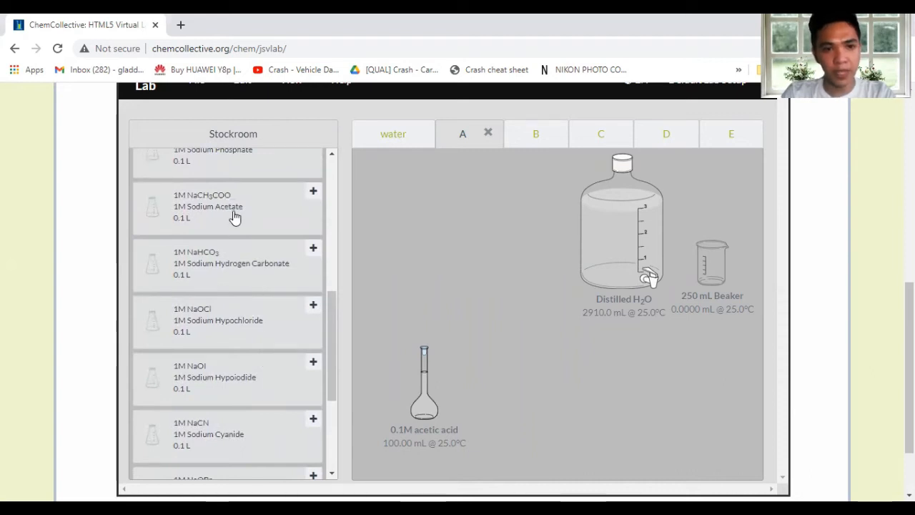
click(234, 216)
drag(404, 187, 486, 226)
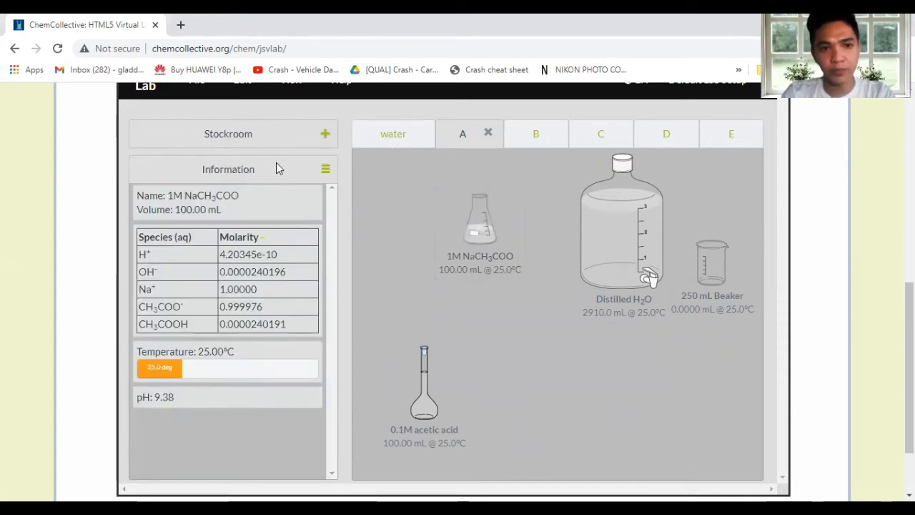
- Try to add a 100 mL volumetric flask, and move the 1M NaCH3COO flask below the distilled water to free space
click(229, 136)
scroll(207, 286, up, 2)
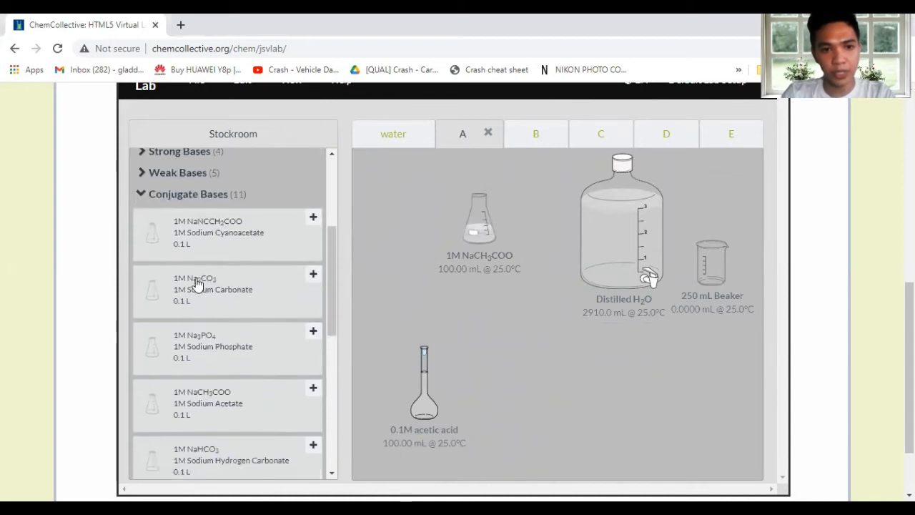
click(157, 202)
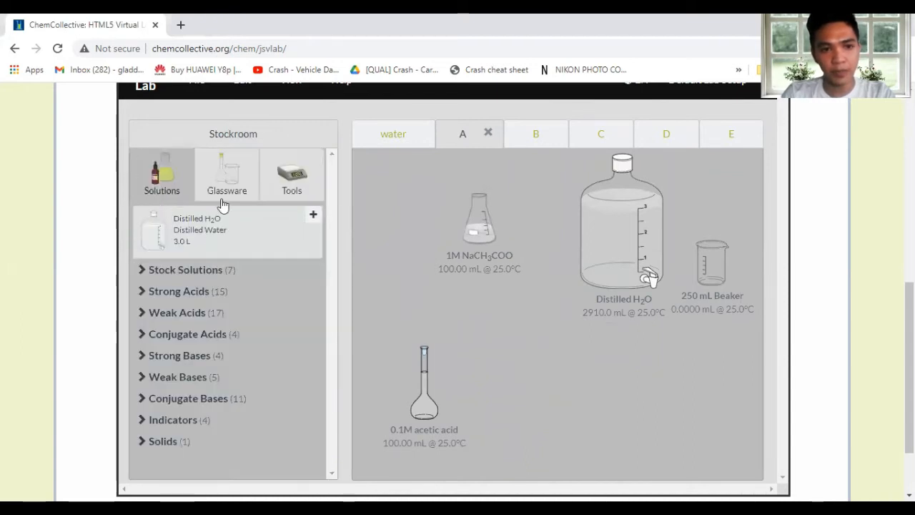
click(229, 172)
click(190, 296)
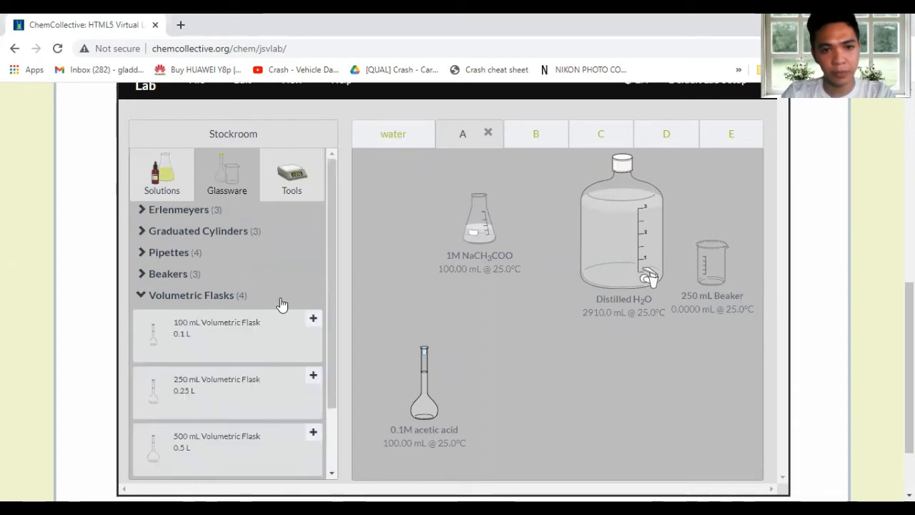
drag(188, 354, 463, 268)
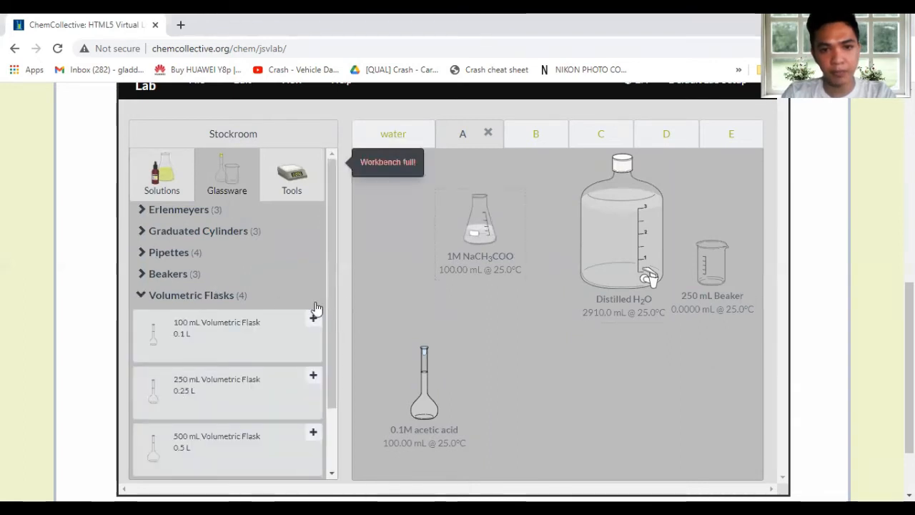
drag(510, 286, 628, 399)
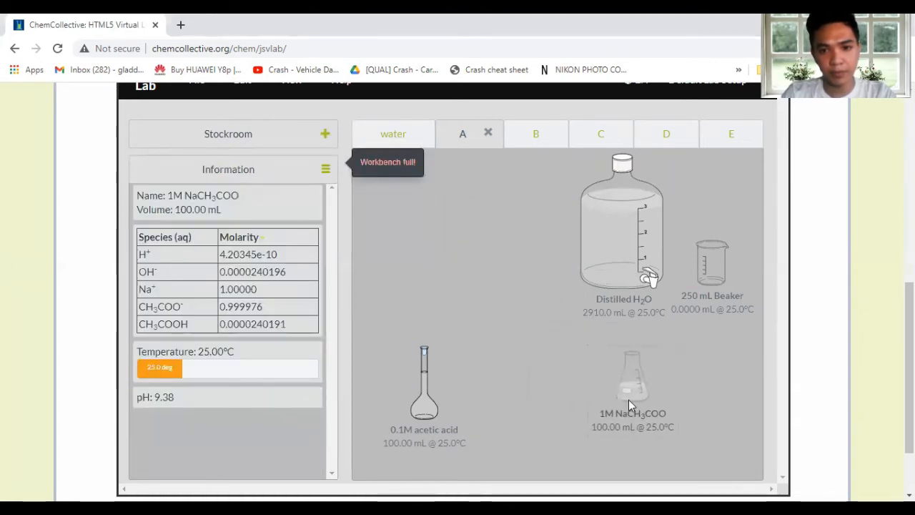
- Add a 100 mL volumetric flask below the distilled water and place the 1M NaCH3COO flask between it and the 0.1M acetic acid
click(183, 137)
click(180, 326)
drag(405, 212, 508, 288)
drag(618, 390, 383, 211)
drag(488, 270, 634, 414)
drag(414, 229, 525, 314)
click(213, 136)
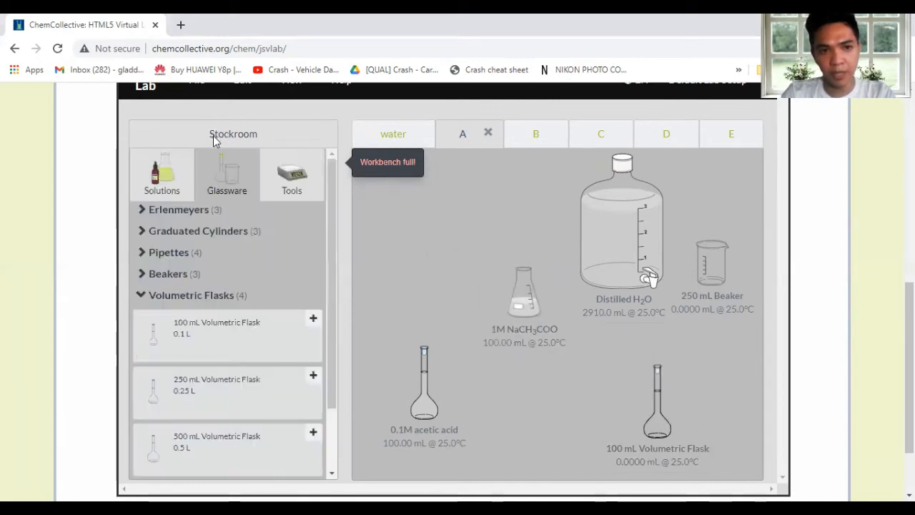
- Withdraw 10.0 mL of 1M NaCH3COO into a new 10 mL pipette and move the stock flask away from it
click(185, 254)
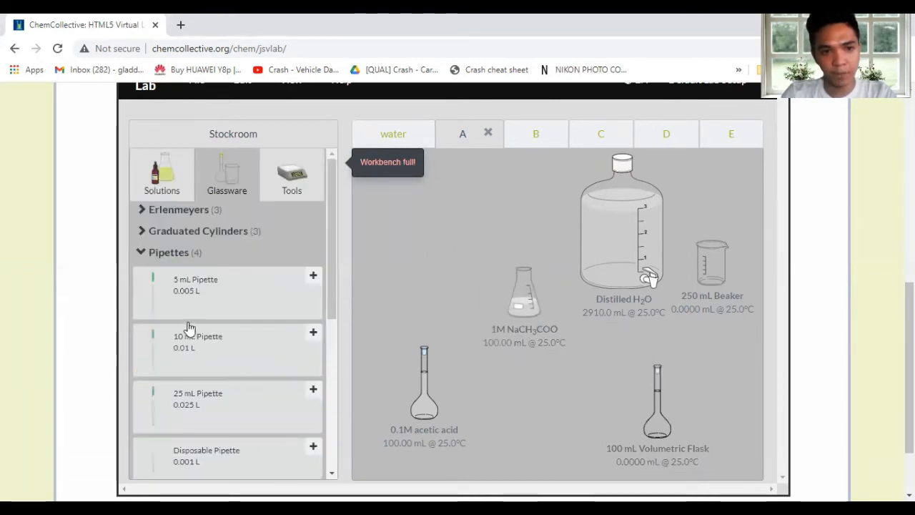
drag(186, 347, 519, 313)
text(10.0)
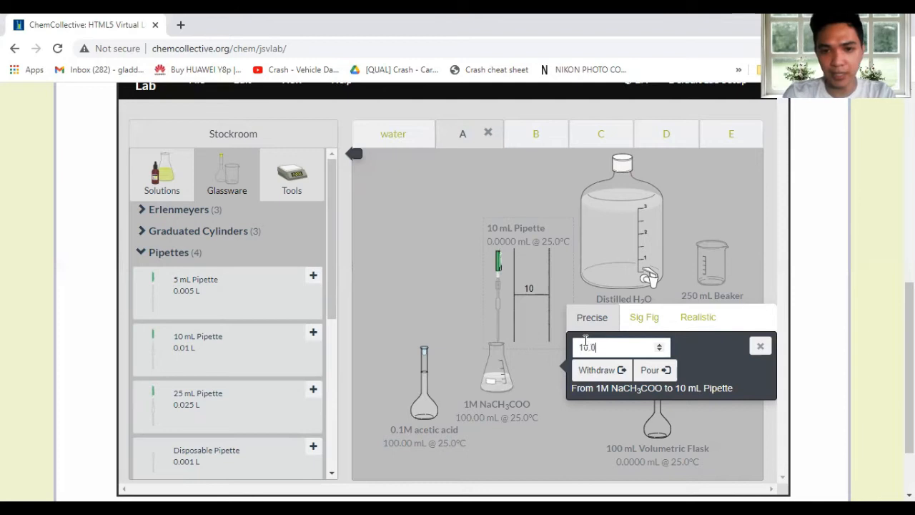
click(593, 370)
drag(487, 383, 438, 263)
- Transfer 10.0 mL from the 10 mL pipette into the empty 100 mL volumetric flask
drag(529, 297, 639, 382)
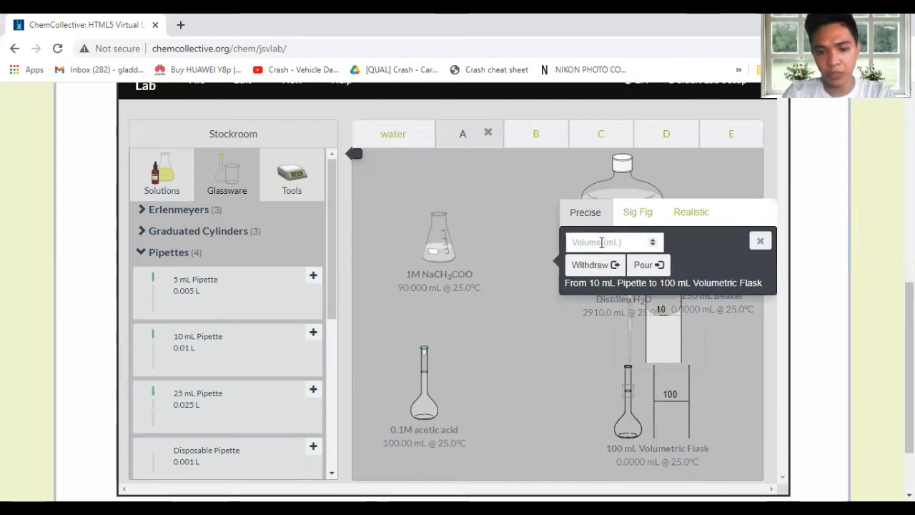
text(10)
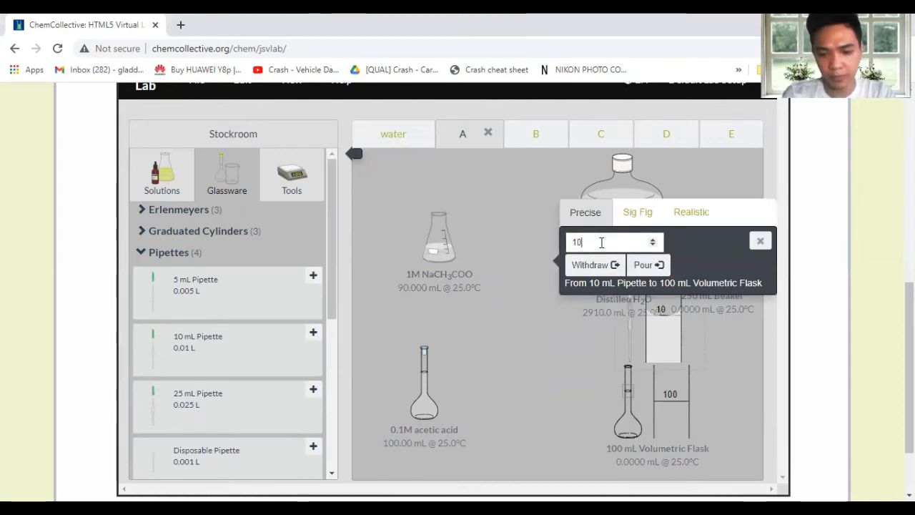
text(.0)
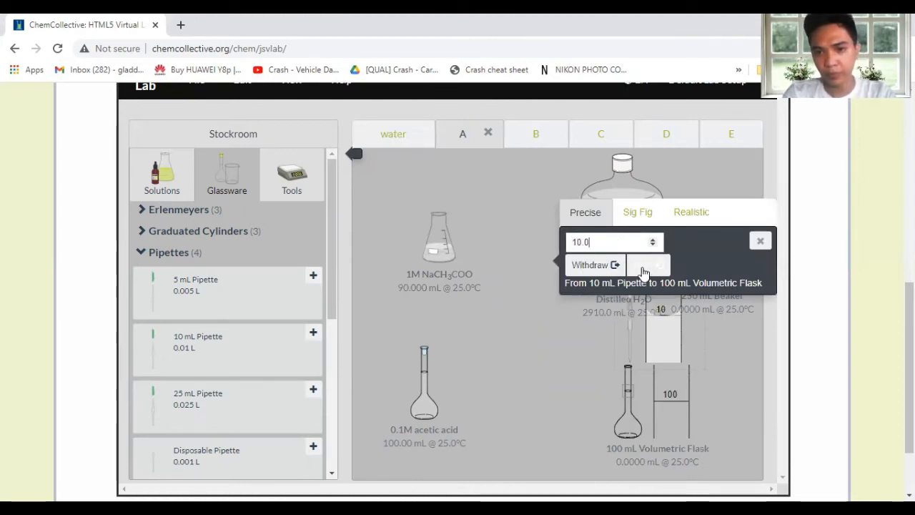
click(640, 269)
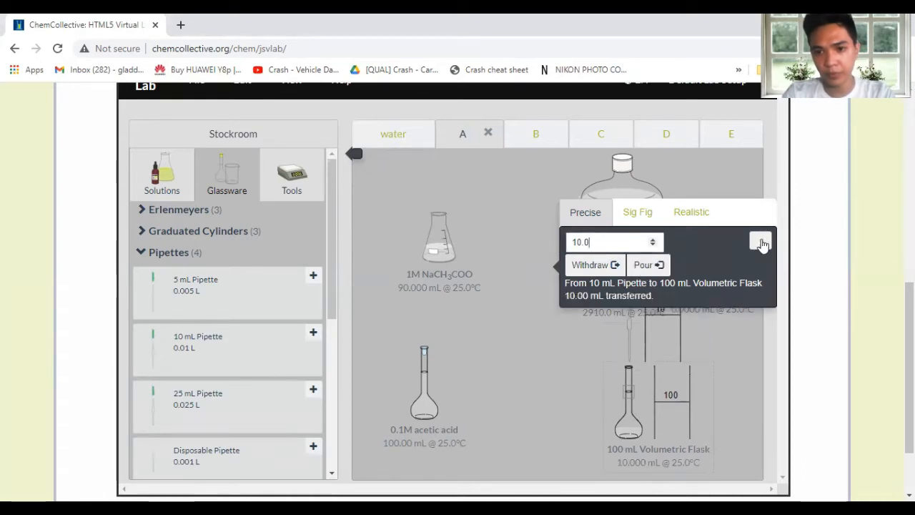
- Remove the 1M NaCH3COO flask and the 10 mL pipette from workbench A
click(440, 229)
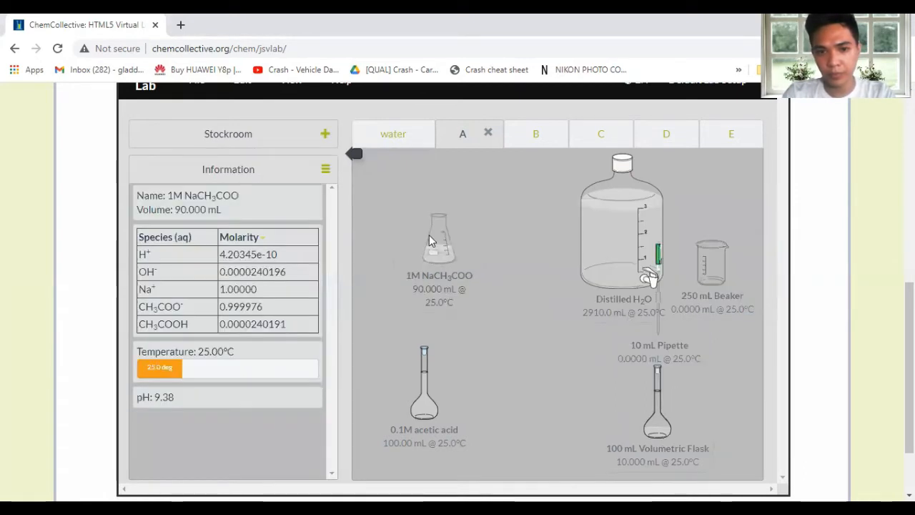
drag(651, 320, 502, 278)
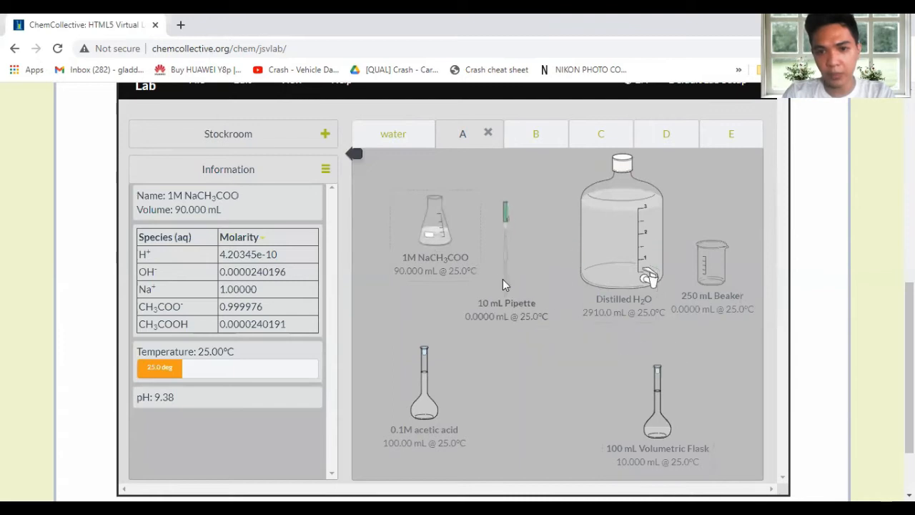
right_click(455, 256)
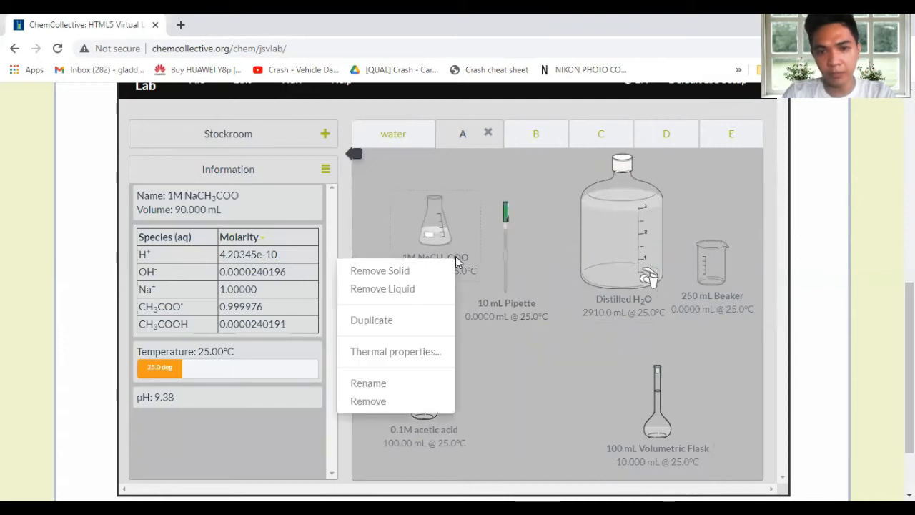
click(366, 401)
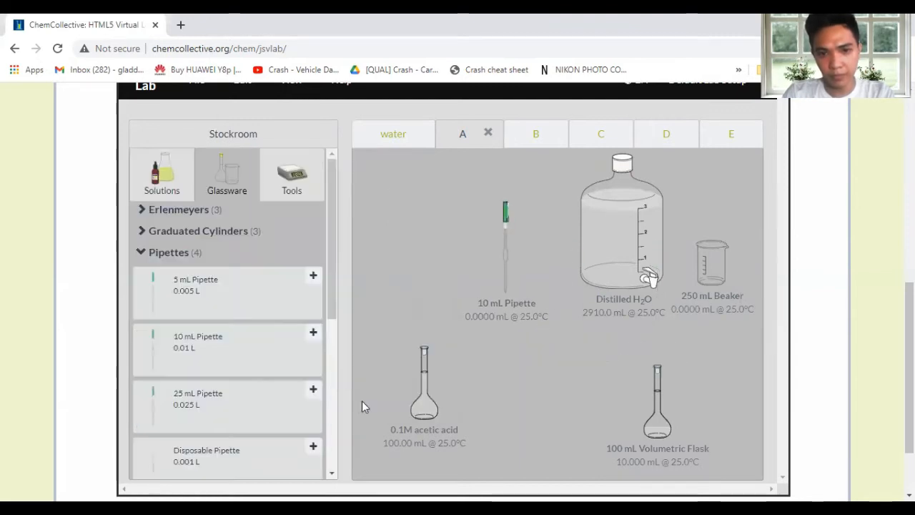
click(504, 252)
right_click(504, 248)
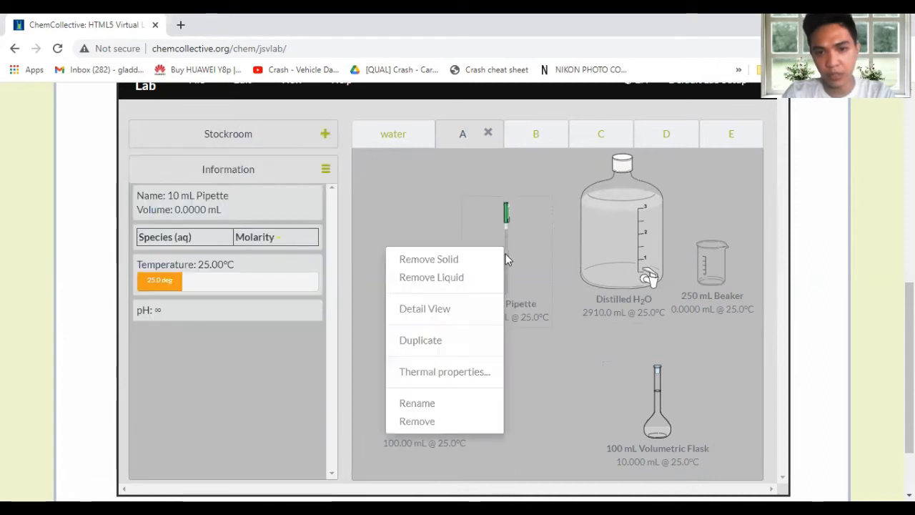
click(418, 421)
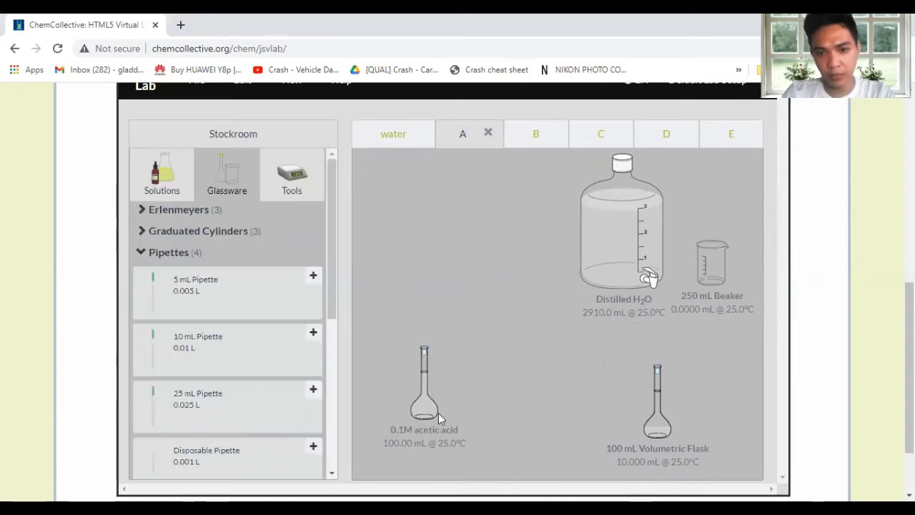
- Pour 90.0 mL of distilled water into the 250 mL beaker and remove the distilled water container
drag(726, 272, 558, 323)
drag(591, 251, 512, 303)
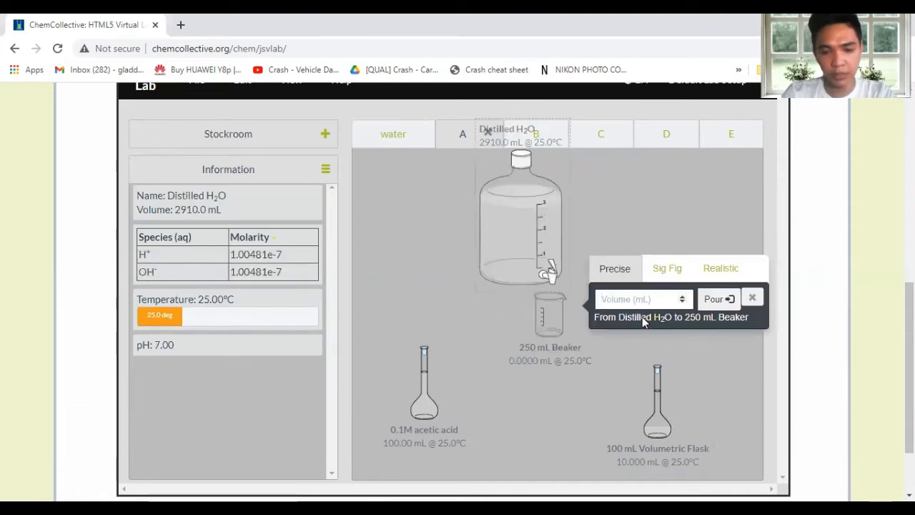
text(90.0)
click(706, 300)
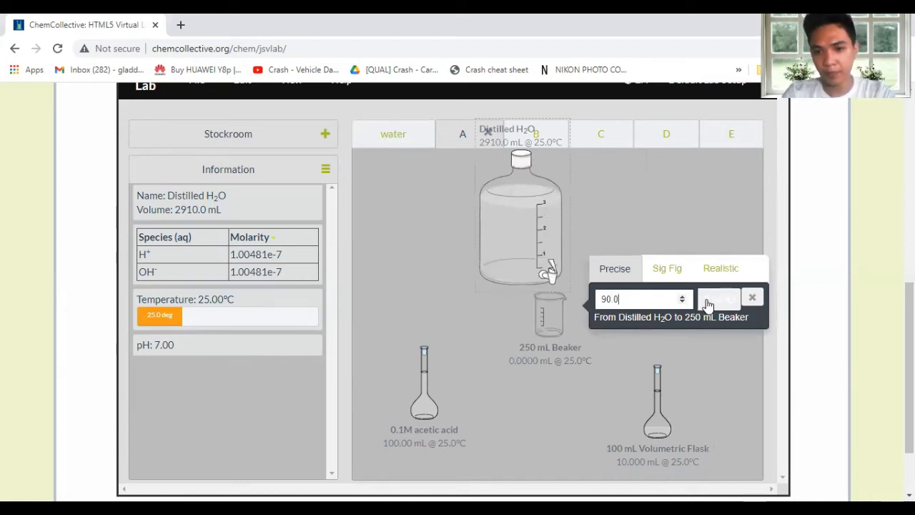
right_click(498, 241)
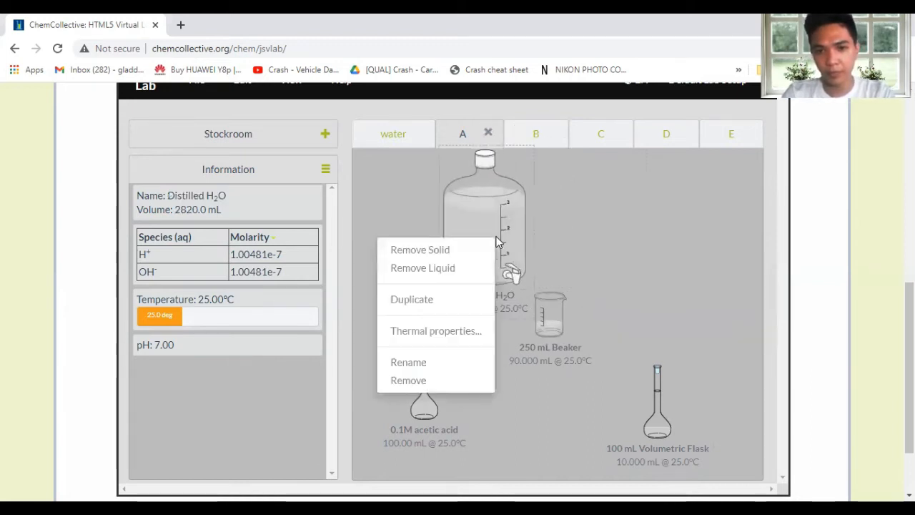
click(408, 381)
- Pour 90.0 mL of water from the 250 mL beaker into the 100 mL volumetric flask
drag(561, 319, 643, 388)
text(90.0)
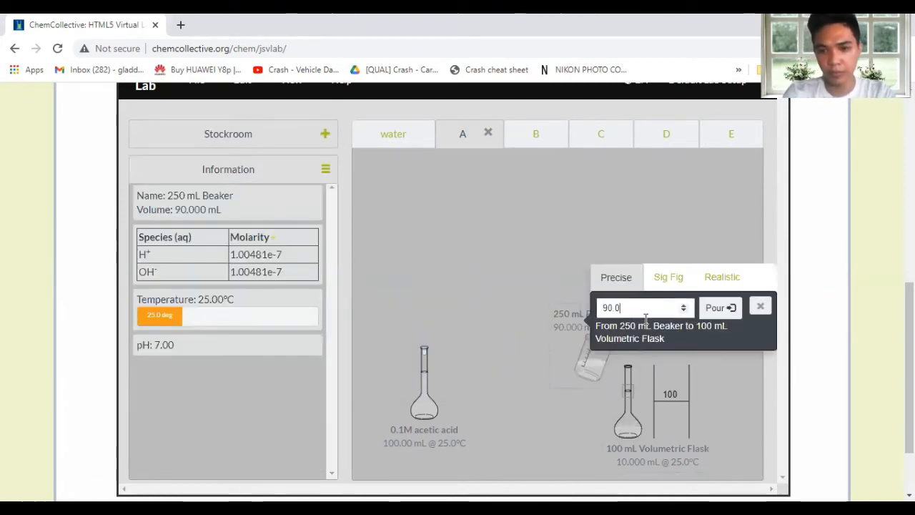
click(708, 316)
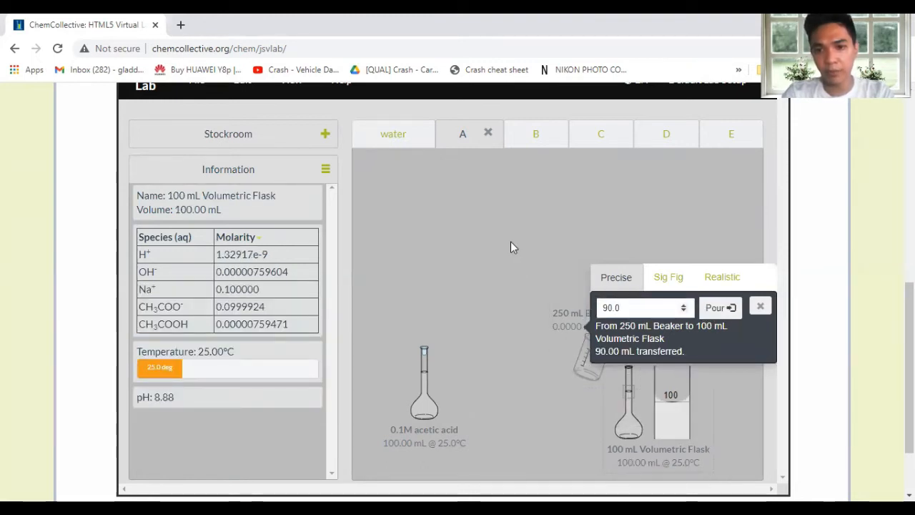
- Move the empty 250 mL beaker away from the volumetric flask and remove it from the workbench
drag(583, 365, 524, 255)
right_click(524, 255)
click(534, 254)
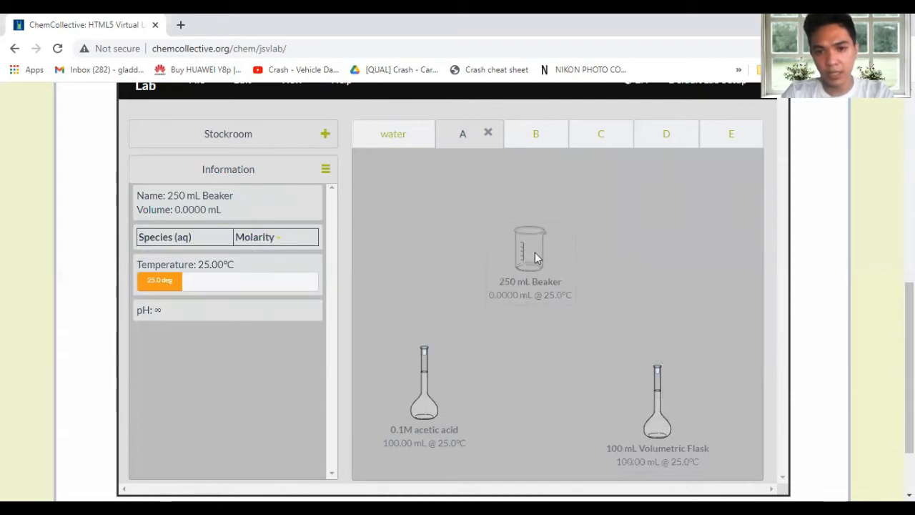
right_click(534, 253)
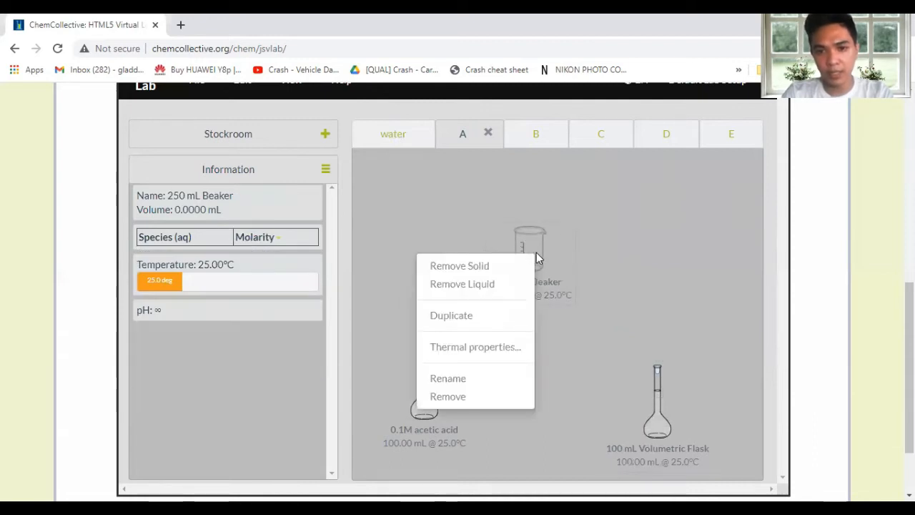
click(457, 397)
- Rename the filled 100 mL volumetric flask "0.1M sodium acetate"
click(658, 432)
right_click(658, 424)
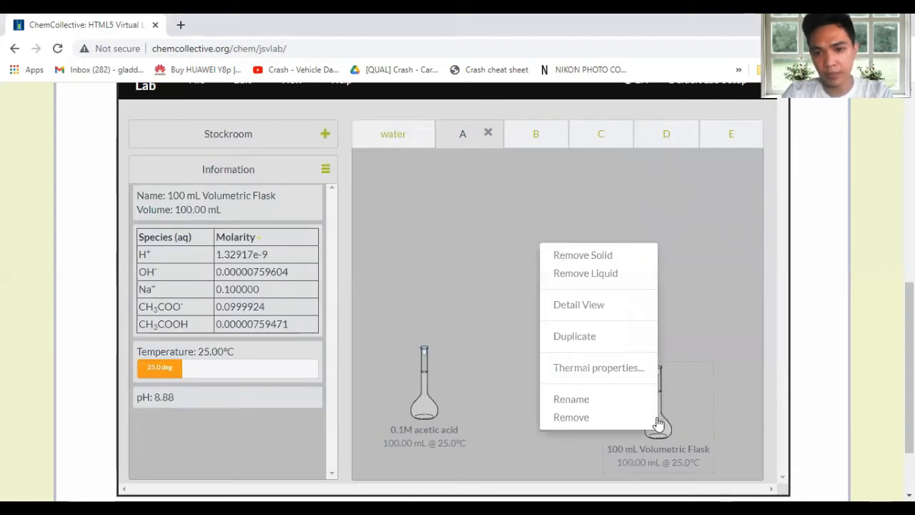
click(571, 399)
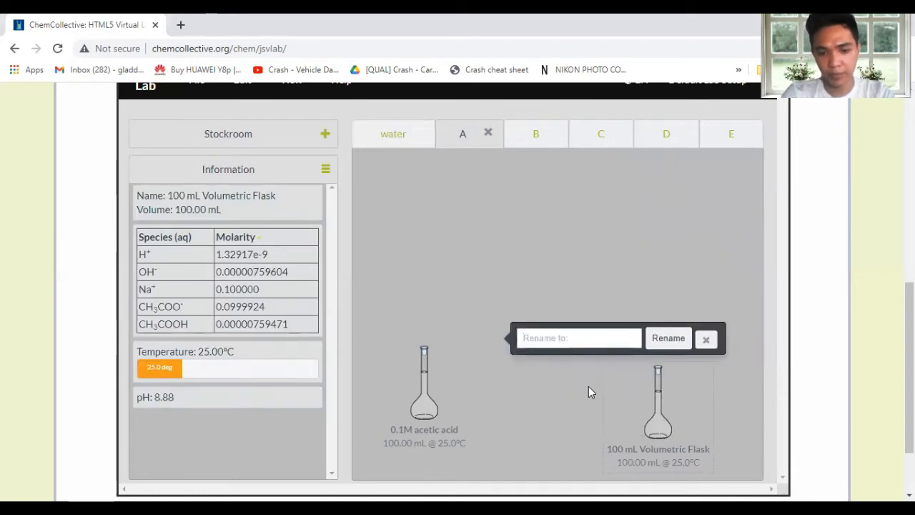
text(0)
click(590, 391)
click(659, 346)
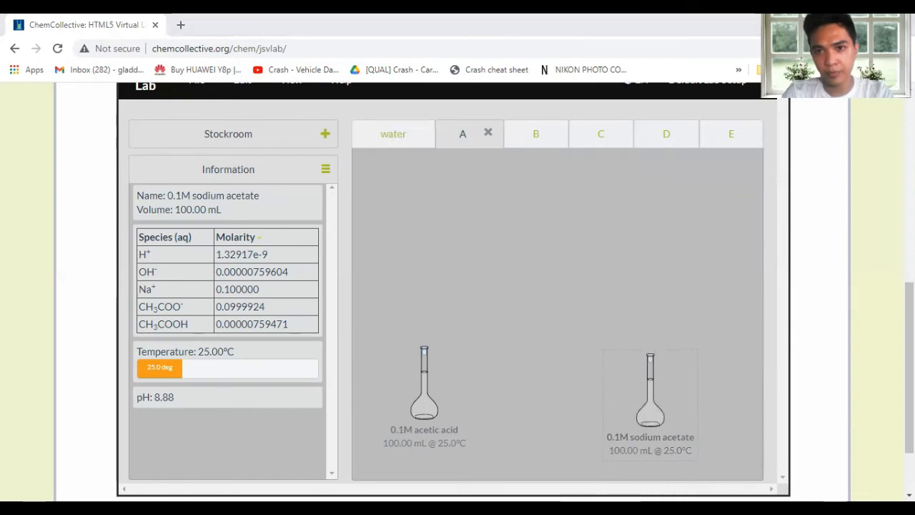
- Switch to the Buffer Solutions Virtual Lab document in Word and check the buffer volumes in table 1
key(alt+Tab)
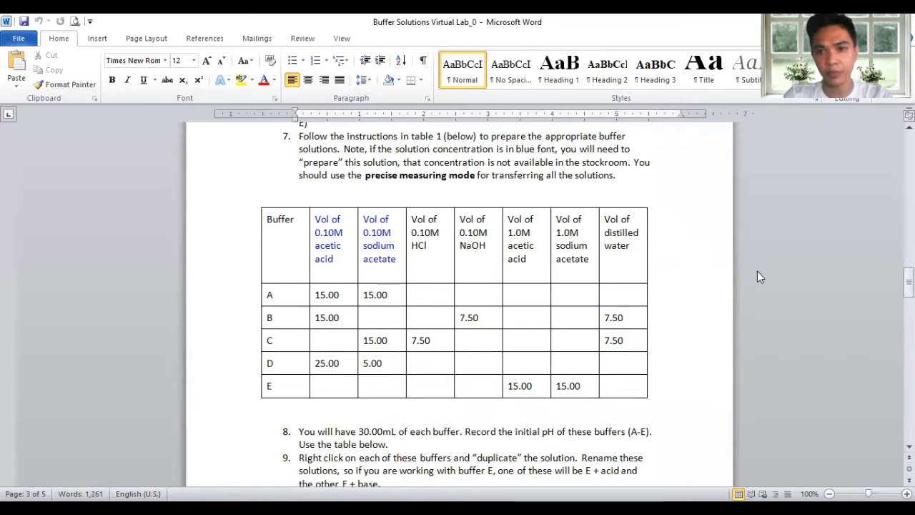
scroll(738, 303, up, 1)
scroll(622, 154, down, 1)
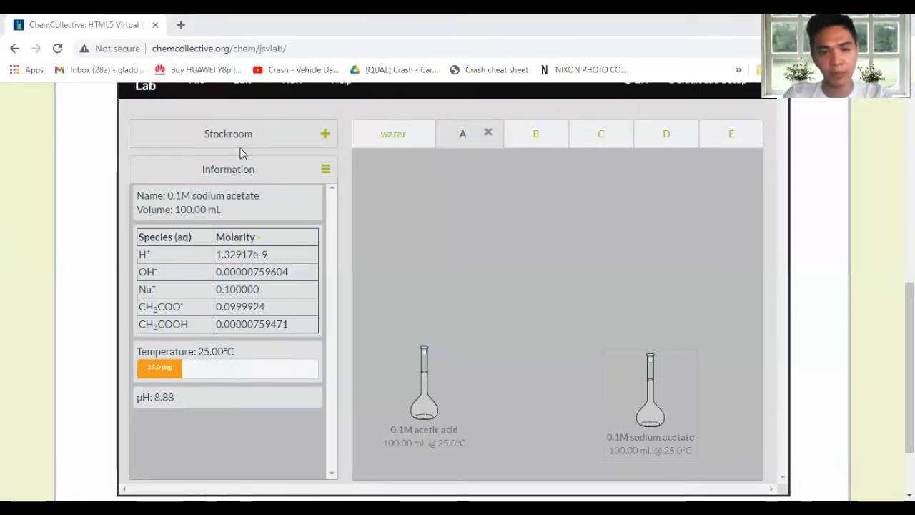
- Add a 250 mL Erlenmeyer flask to workbench A and place the 0.1M acetic acid and 0.1M sodium acetate flasks above it on either side
click(233, 133)
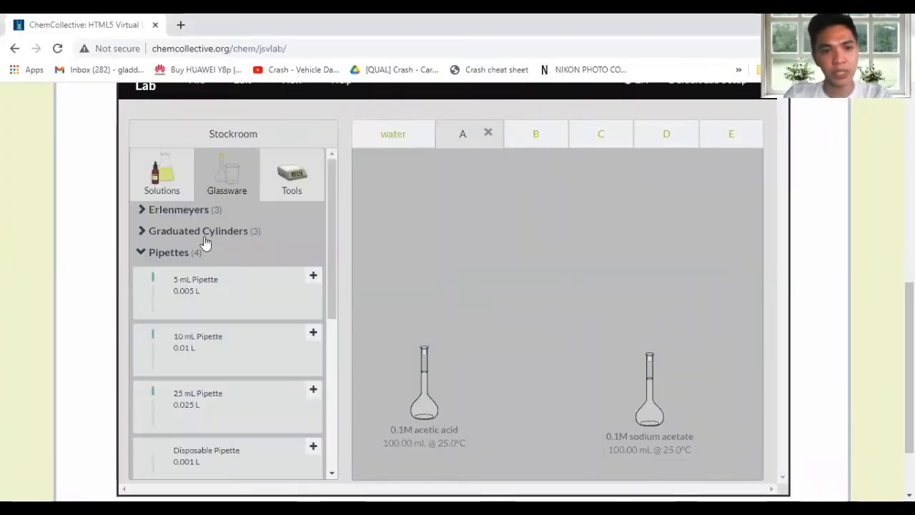
click(178, 252)
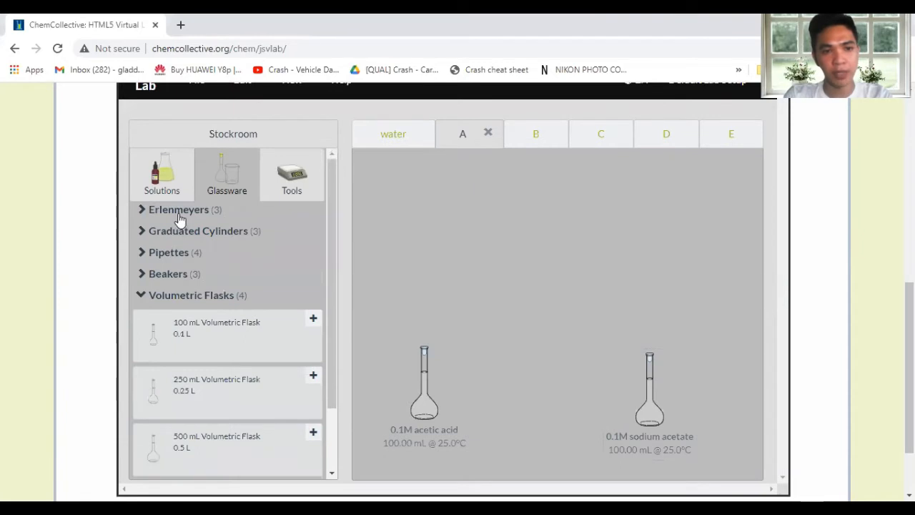
click(179, 211)
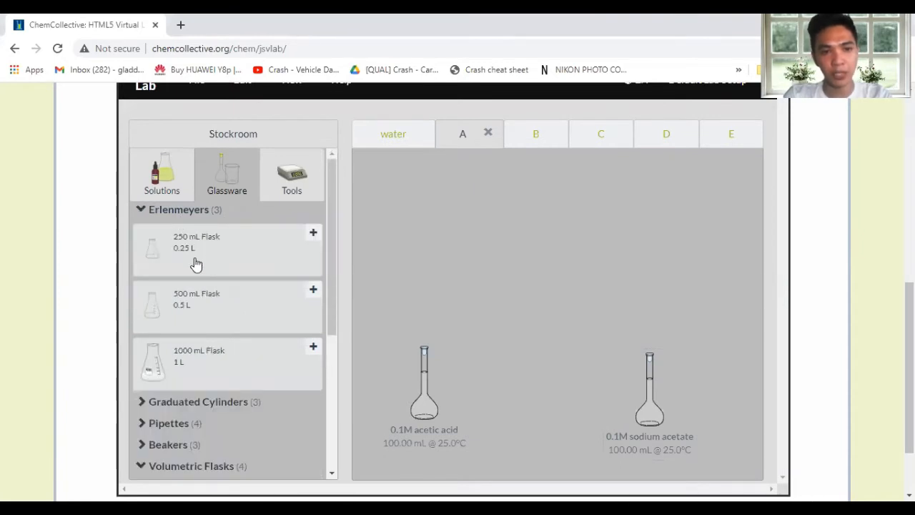
click(195, 264)
drag(542, 403, 536, 394)
drag(418, 404, 434, 300)
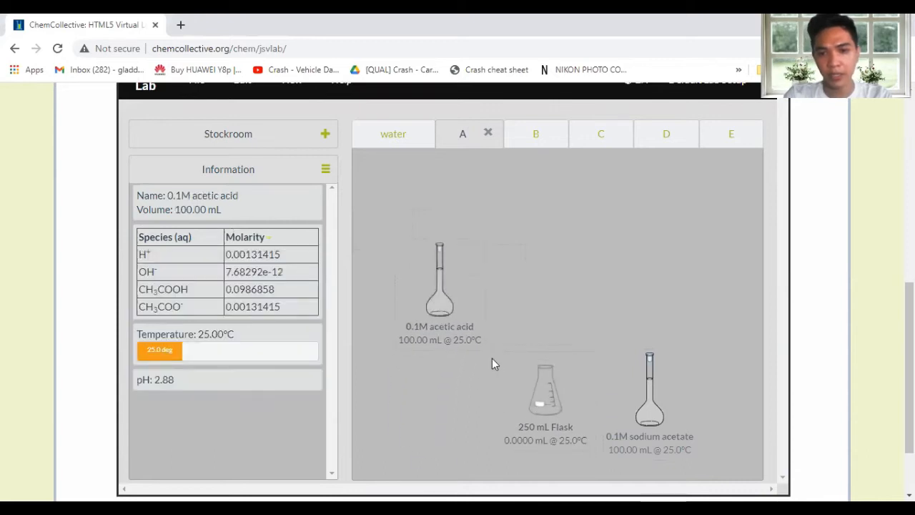
drag(639, 427, 647, 325)
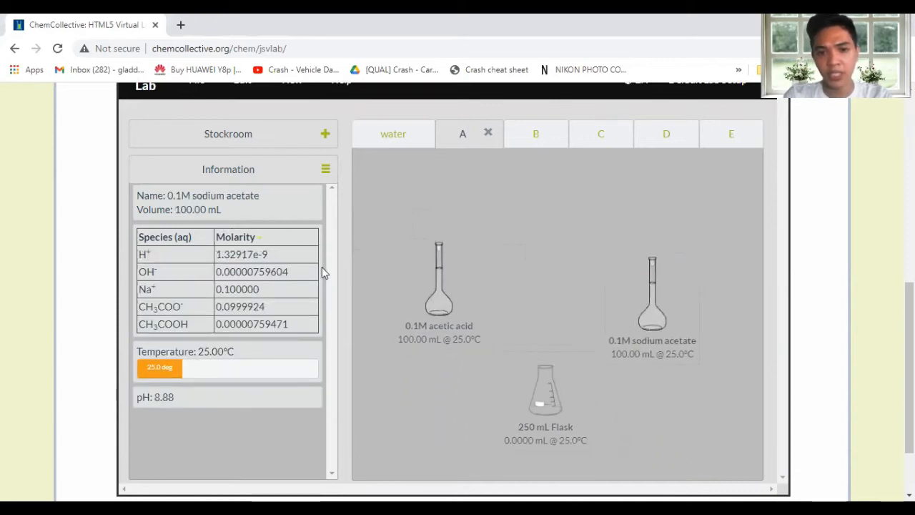
- Add a 25 mL pipette and withdraw 15.0 mL of 0.1M acetic acid into it
click(200, 137)
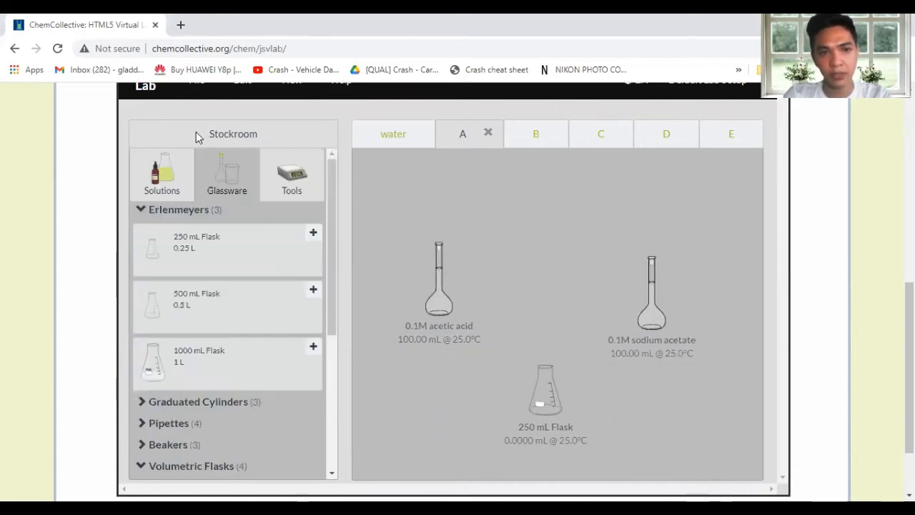
click(147, 215)
click(140, 298)
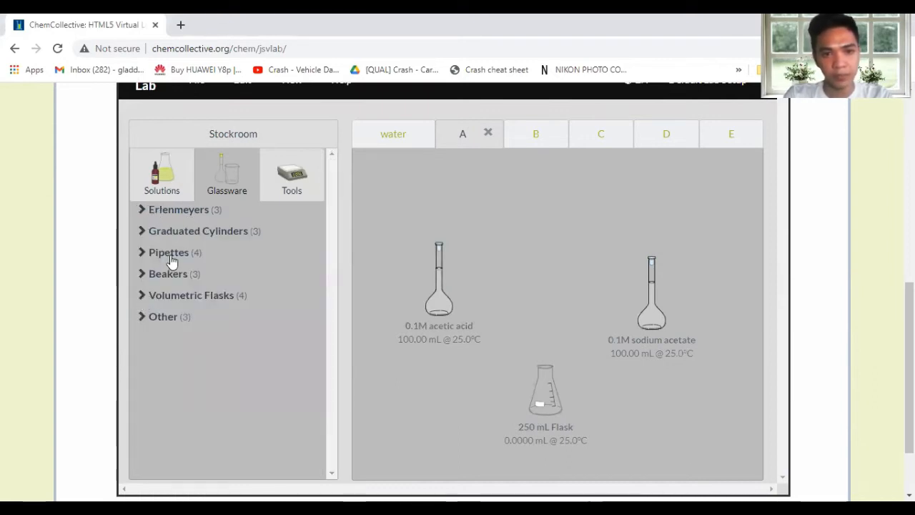
click(171, 258)
click(219, 403)
drag(561, 221, 475, 312)
text(15)
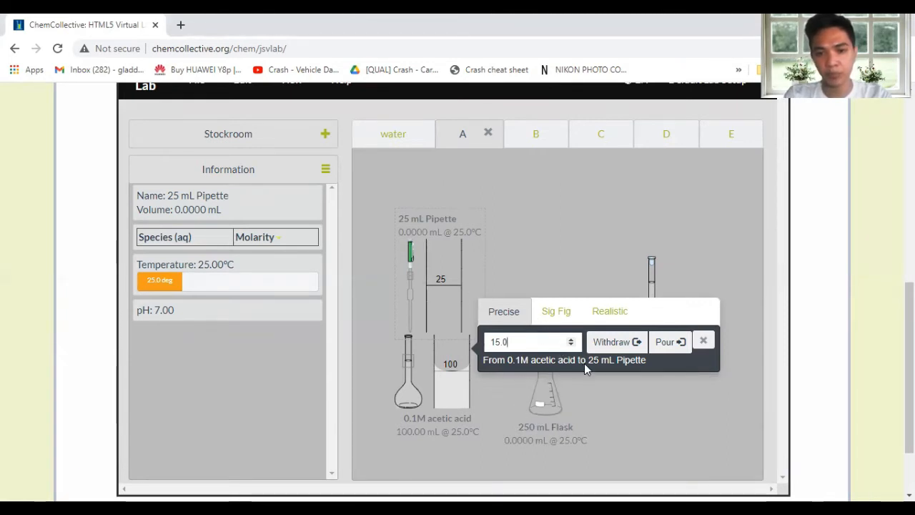
click(601, 344)
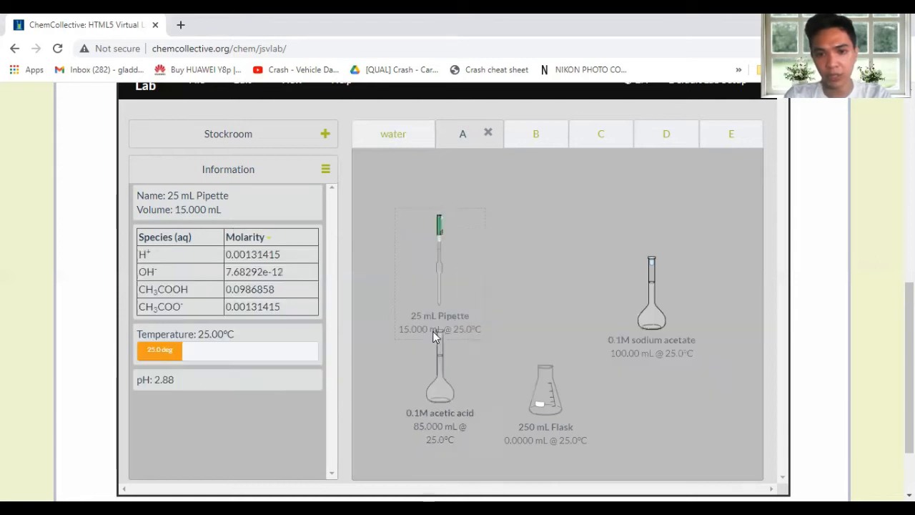
- Transfer 15.0 mL of acetic acid from the 25 mL pipette into the 250 mL flask
drag(455, 298, 533, 375)
text(15.0)
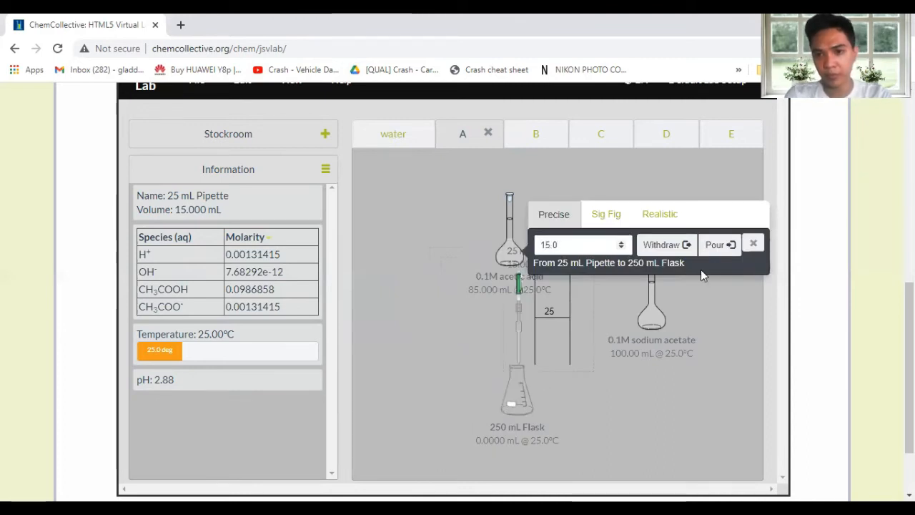
click(707, 251)
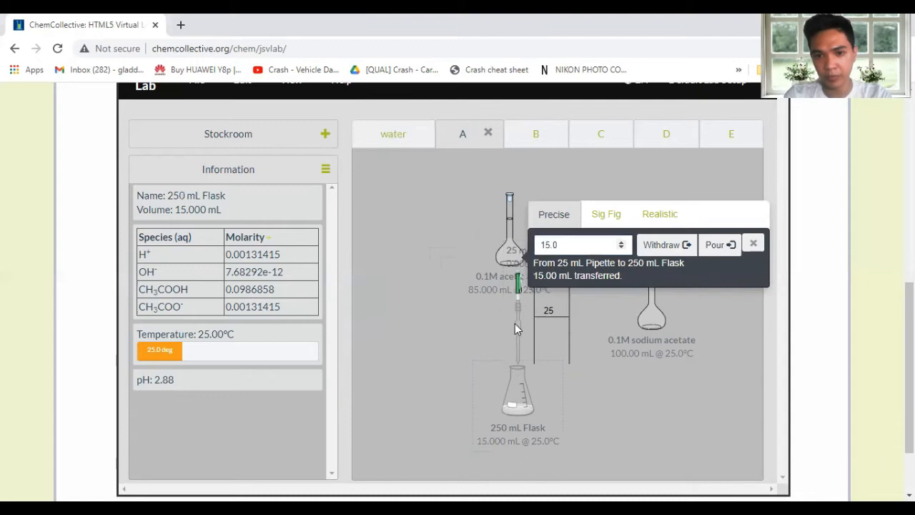
- Detach the 25 mL pipette from the acetic acid and withdraw 15.0 mL of 0.1M sodium acetate into it
drag(550, 250, 555, 244)
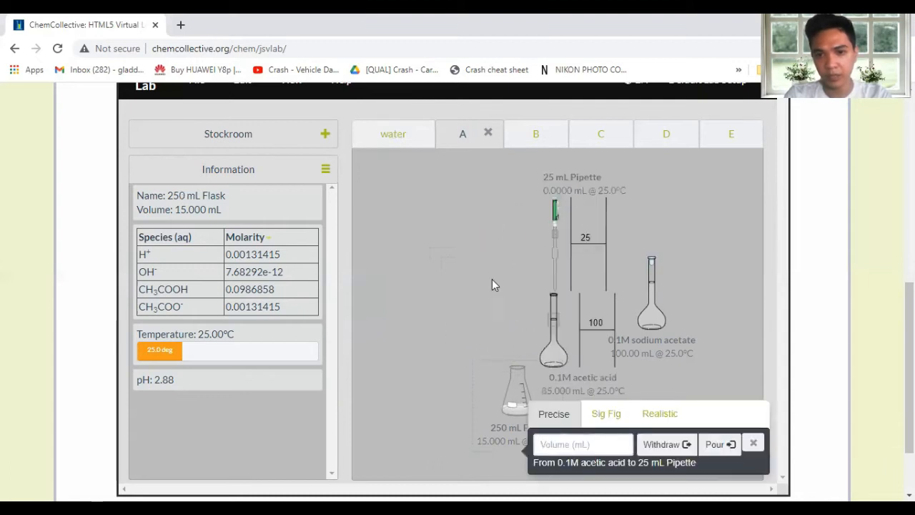
drag(549, 363, 389, 334)
drag(612, 268, 659, 313)
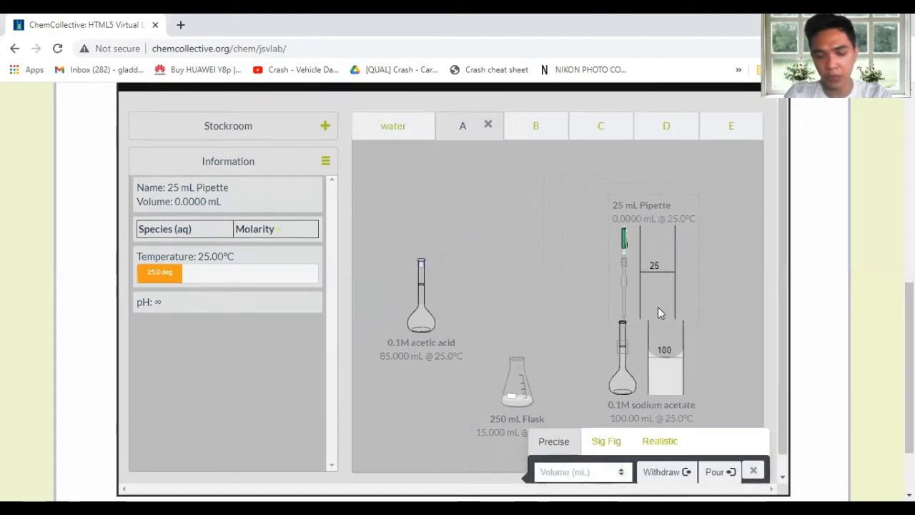
text(15)
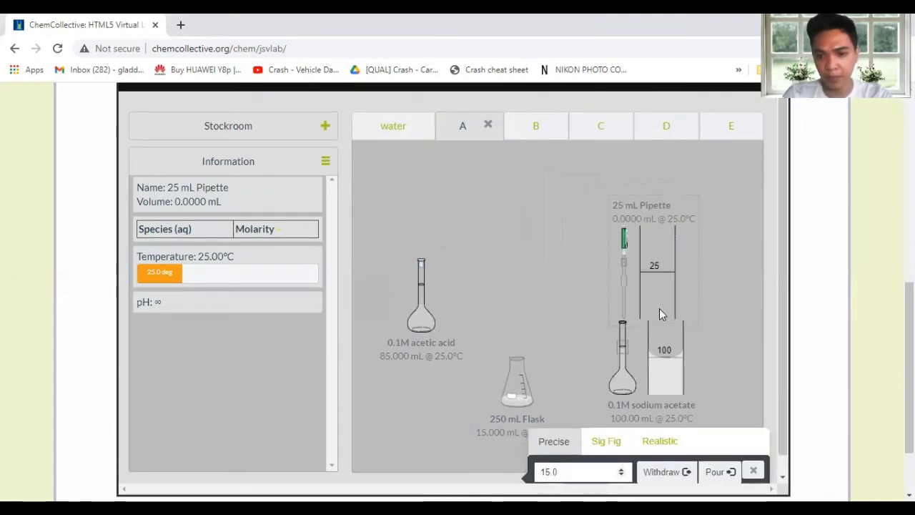
scroll(659, 308, down, 1)
click(667, 454)
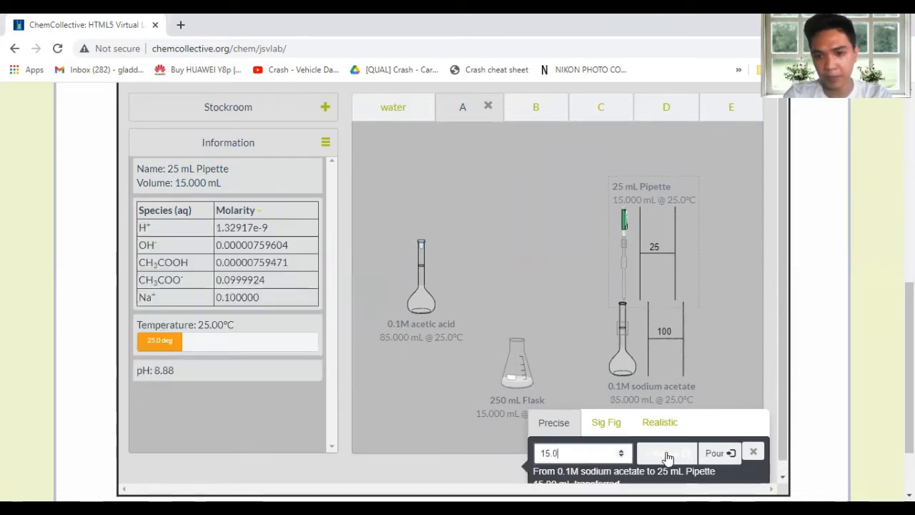
- Pour 15.0 mL of sodium acetate from the 25 mL pipette into the 250 mL flask and separate the glassware
drag(696, 346, 549, 296)
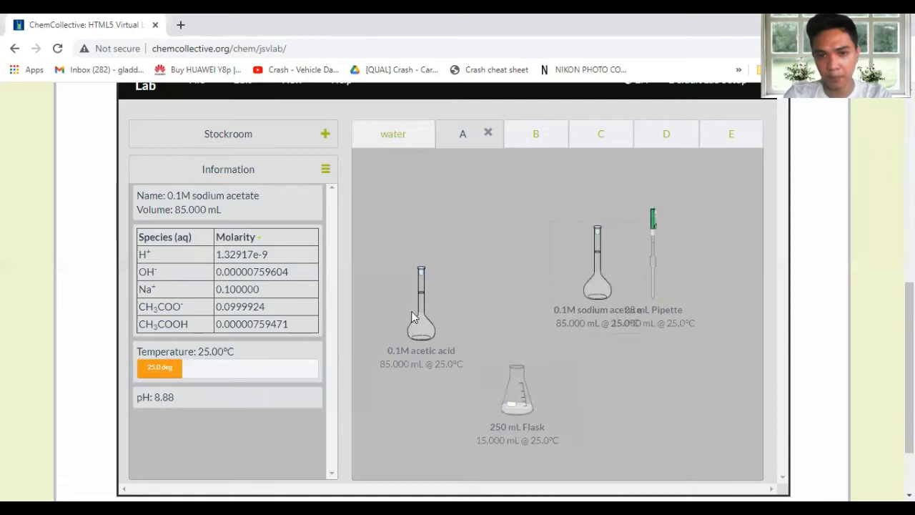
drag(412, 311, 428, 265)
drag(661, 266, 519, 372)
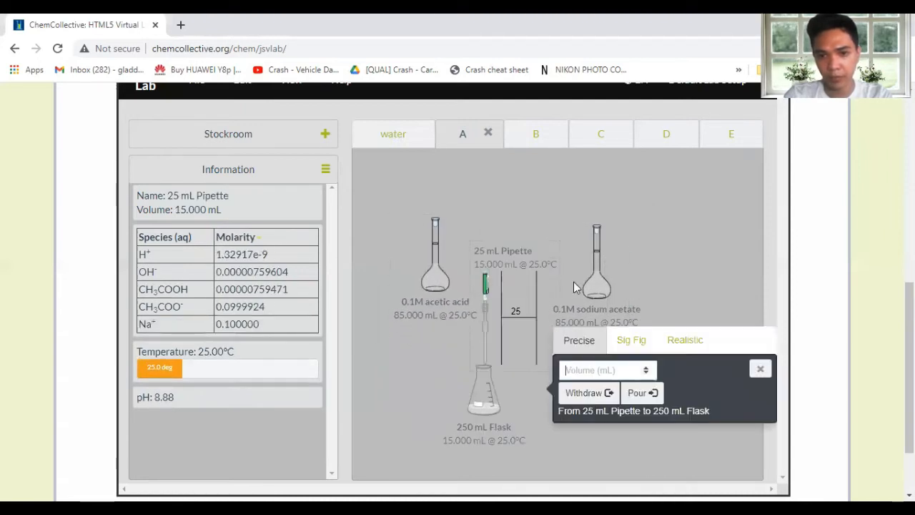
click(597, 279)
drag(480, 406, 514, 406)
drag(516, 315, 531, 367)
text(15.0)
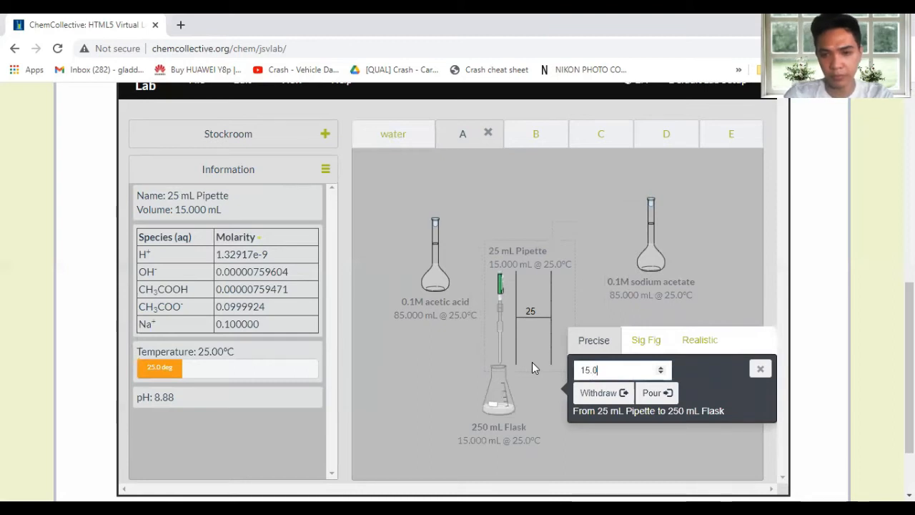
click(647, 393)
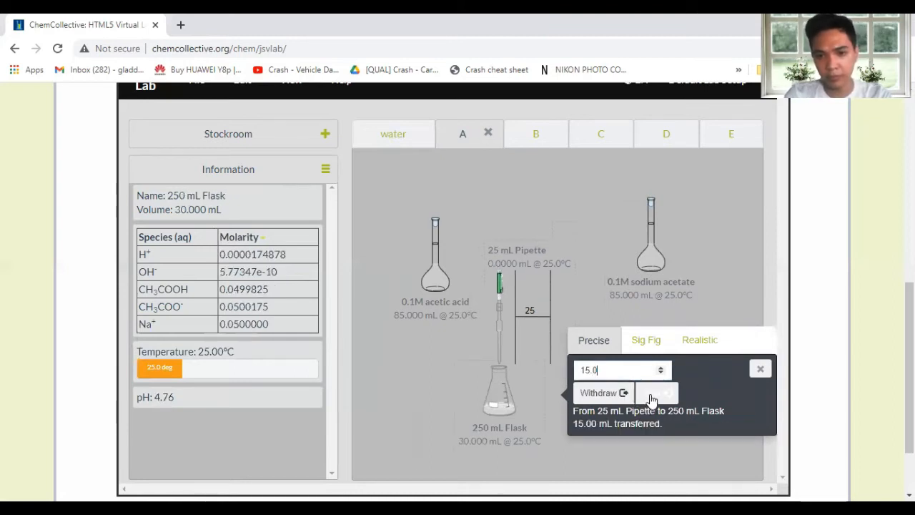
drag(499, 326, 523, 273)
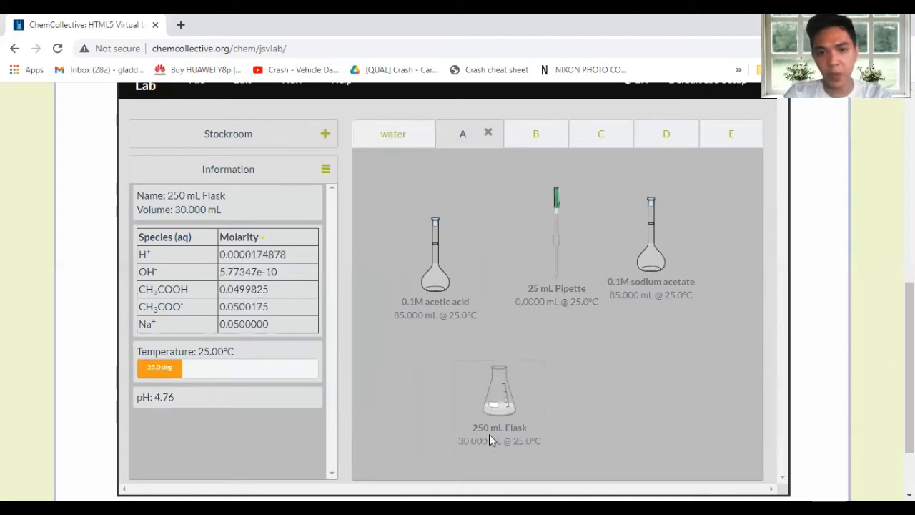
drag(491, 436, 538, 416)
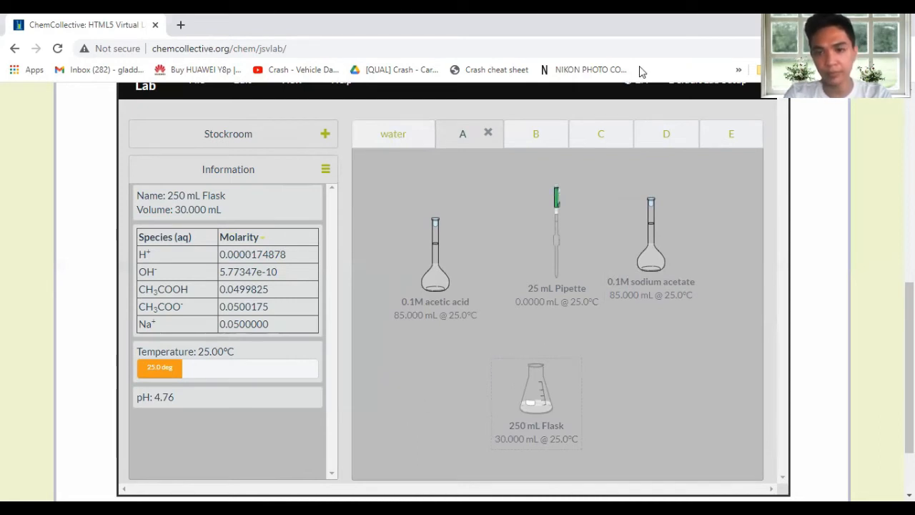
- Check the buffer volumes in table 1 of the Word document, and add a 0.1M NaOH flask beside the acetic acid in workbench B
key(alt+Tab)
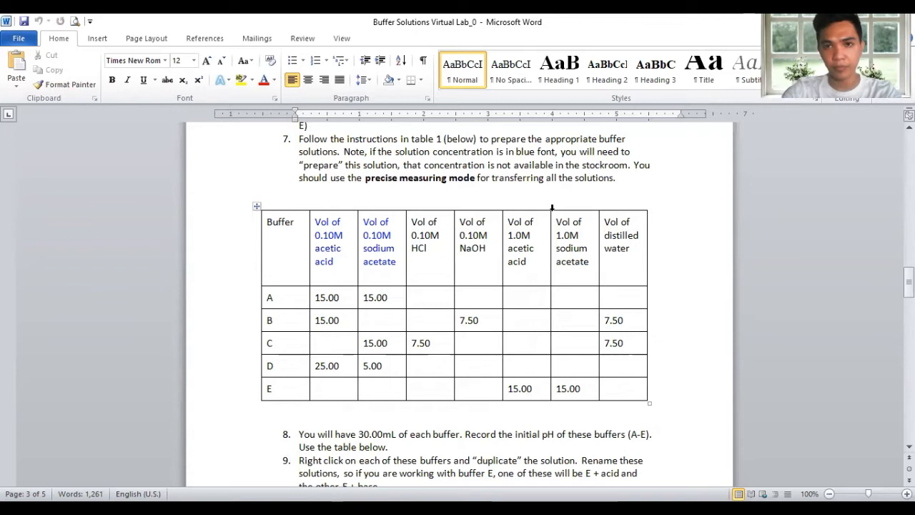
key(alt+Tab)
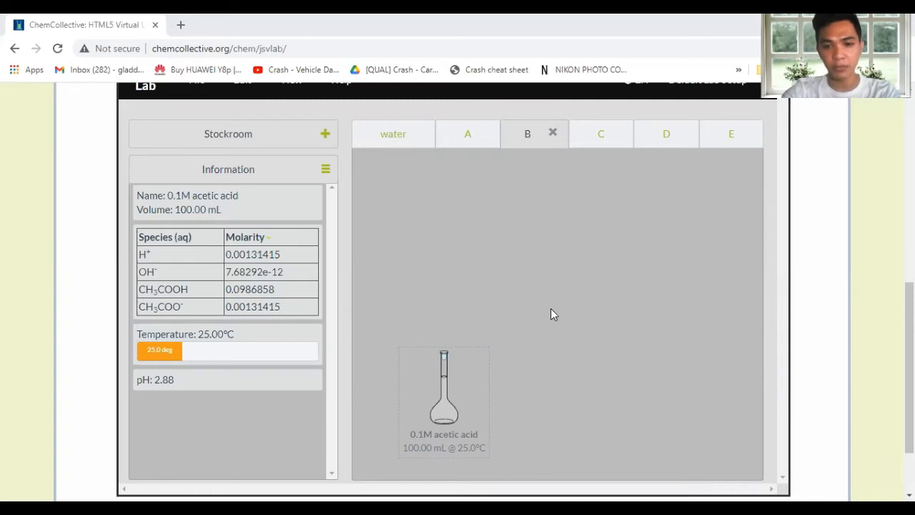
click(236, 136)
click(145, 256)
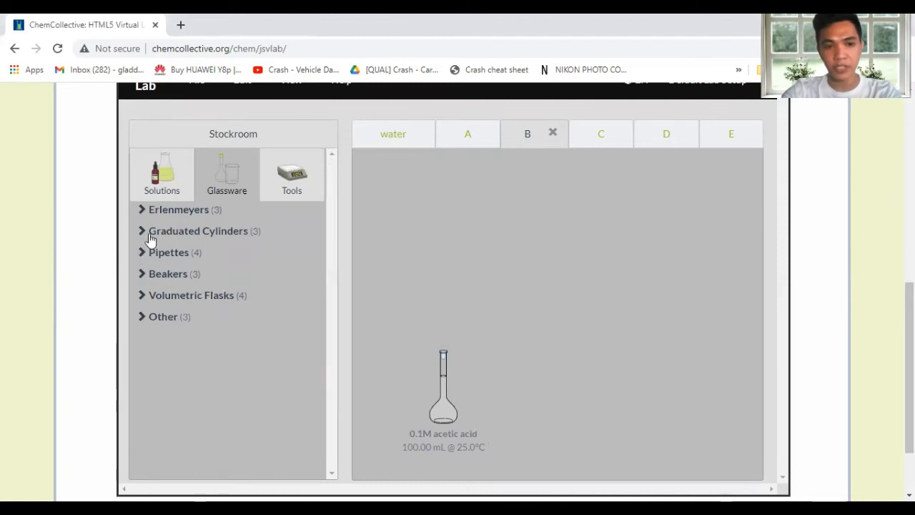
click(162, 174)
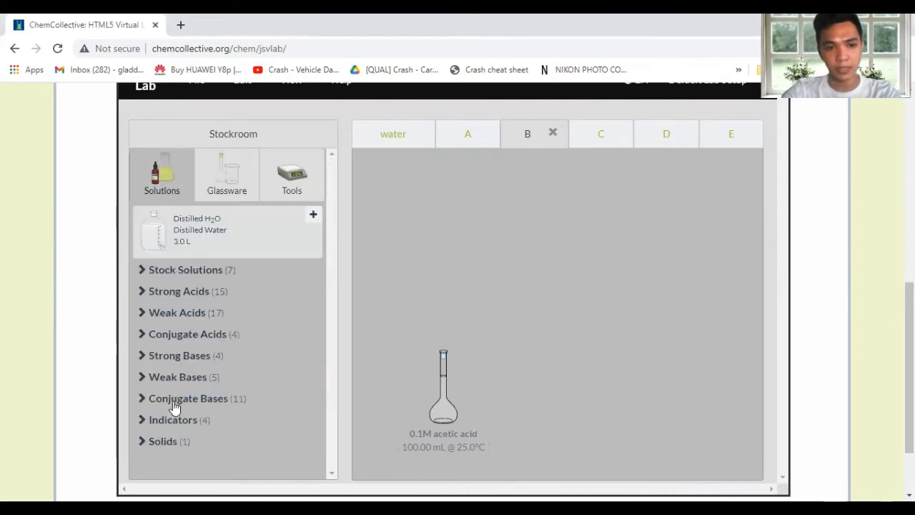
click(179, 358)
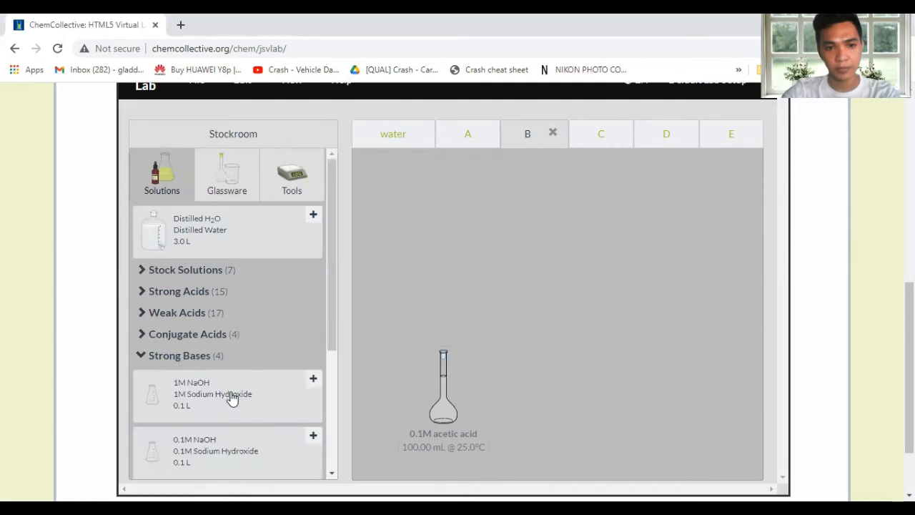
scroll(230, 393, down, 1)
scroll(231, 340, down, 1)
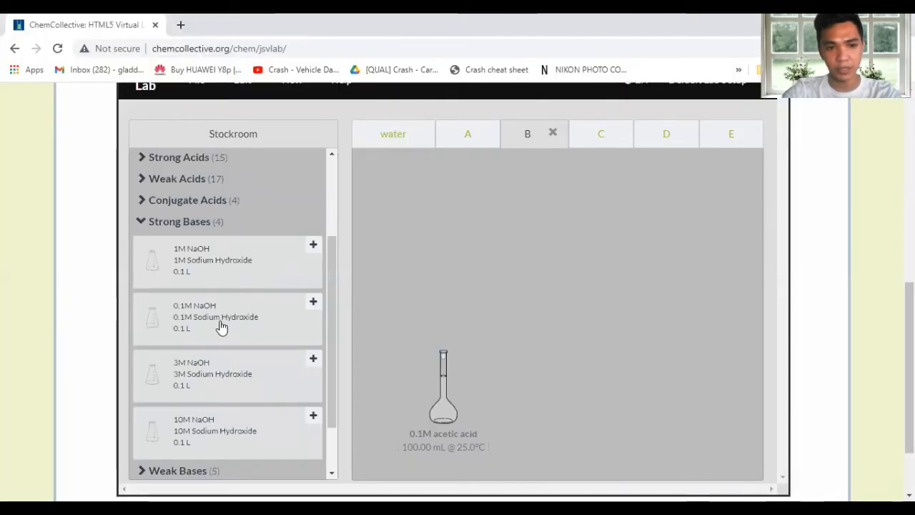
click(222, 327)
drag(393, 218, 535, 411)
- Add the 3.0 L distilled water to workbench B and group it with the 0.1M NaOH and 0.1M acetic acid flasks
click(171, 136)
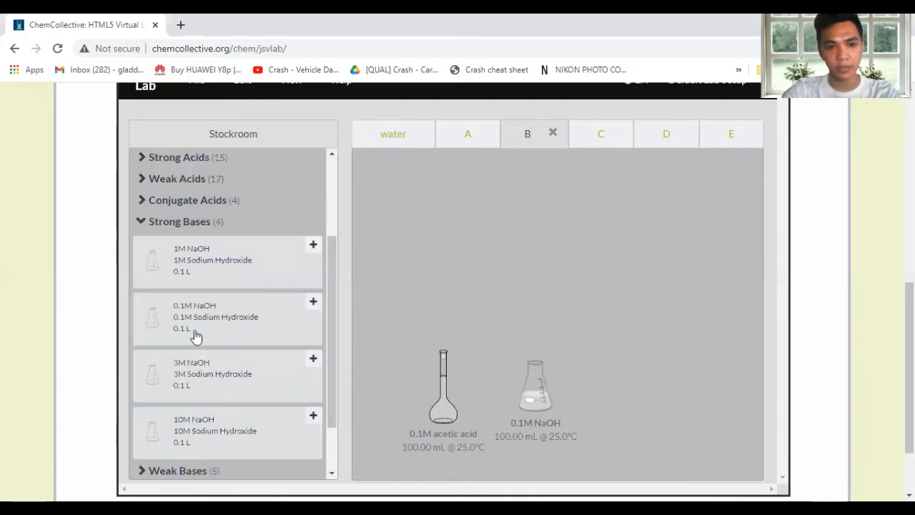
click(160, 222)
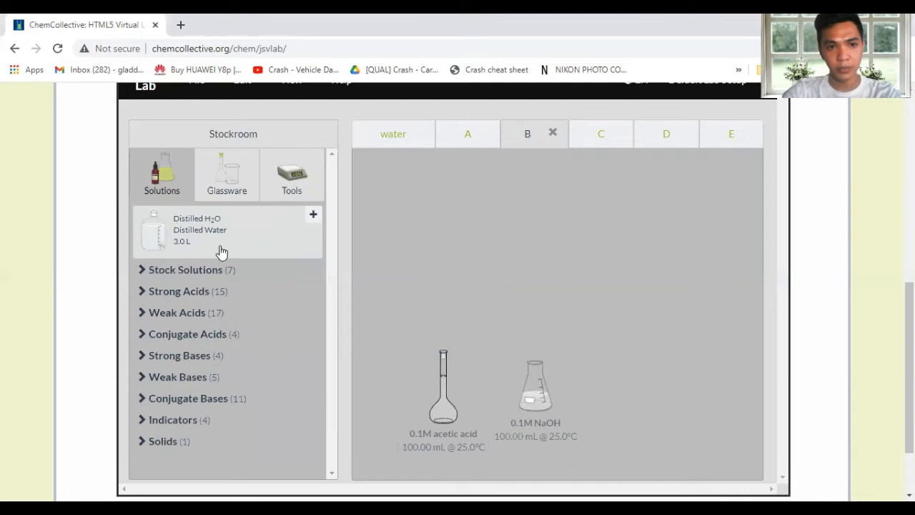
drag(219, 248, 639, 376)
drag(555, 387, 563, 393)
drag(659, 336, 703, 188)
drag(556, 413, 619, 233)
drag(447, 407, 700, 376)
- Add a 250 mL Erlenmeyer flask to workbench B and move the 0.1M NaOH flask above it to one side
click(232, 128)
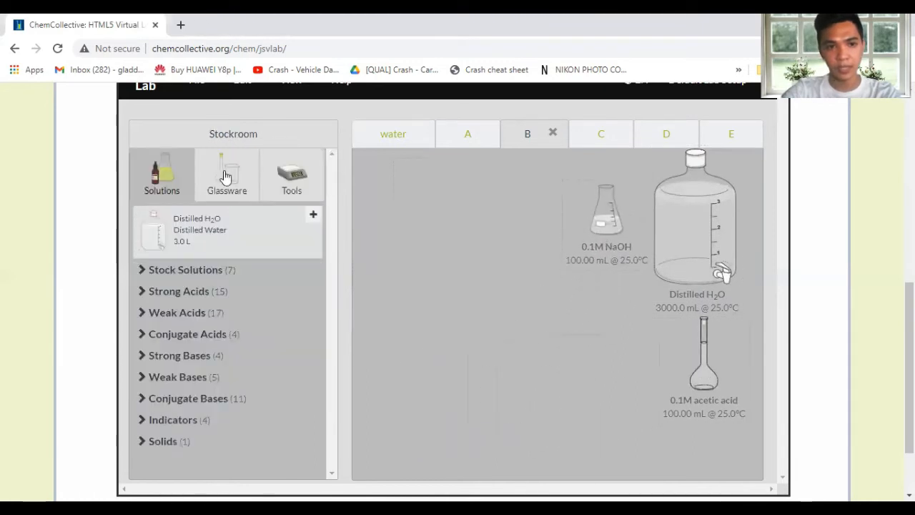
click(207, 192)
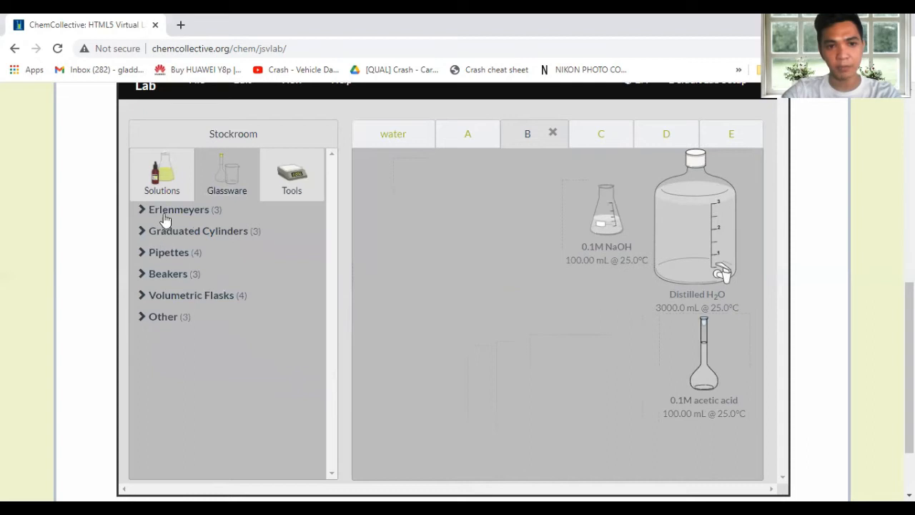
click(165, 210)
click(313, 232)
drag(398, 178, 542, 409)
click(579, 265)
drag(550, 259, 477, 313)
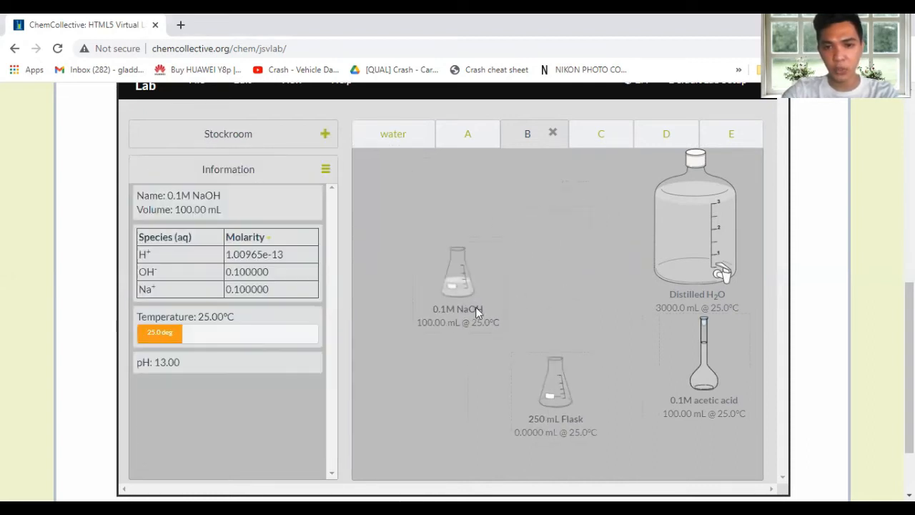
drag(544, 408, 537, 417)
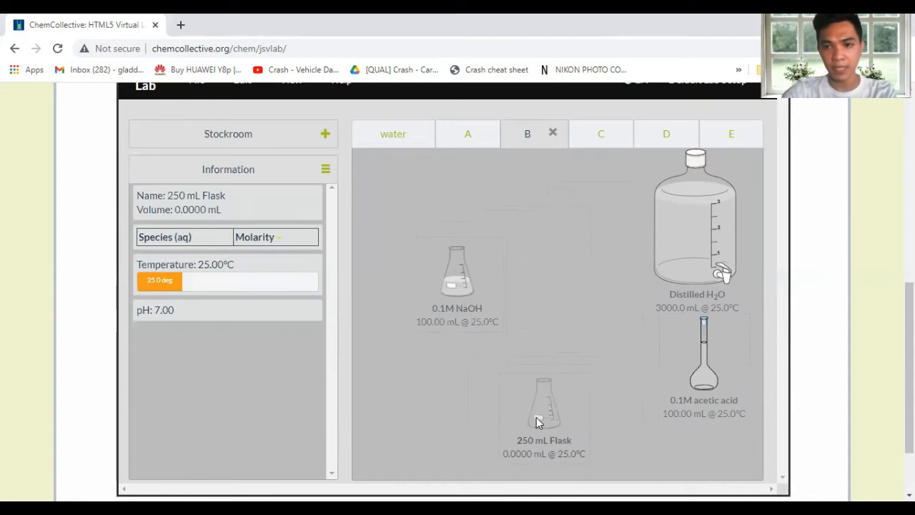
- Arrange the 0.1M acetic acid, 0.1M NaOH and distilled water in a row above the 250 mL flask
click(201, 141)
click(174, 209)
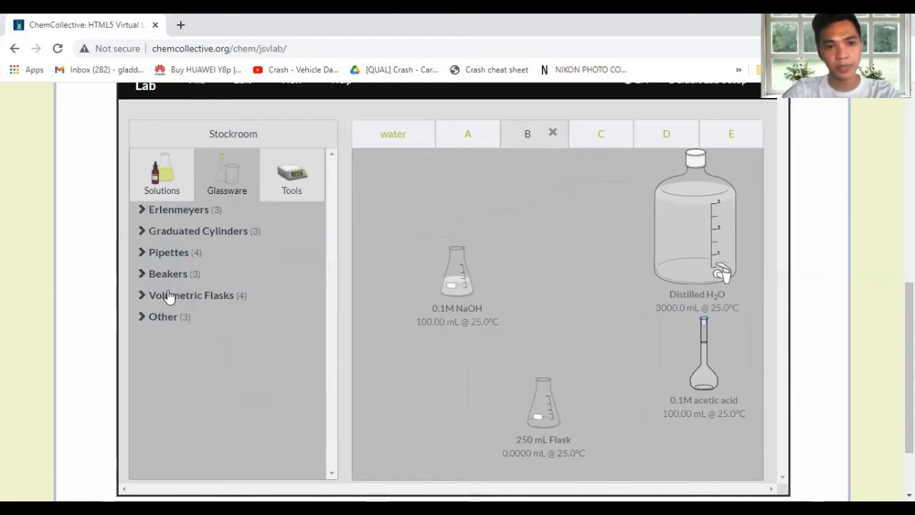
click(166, 259)
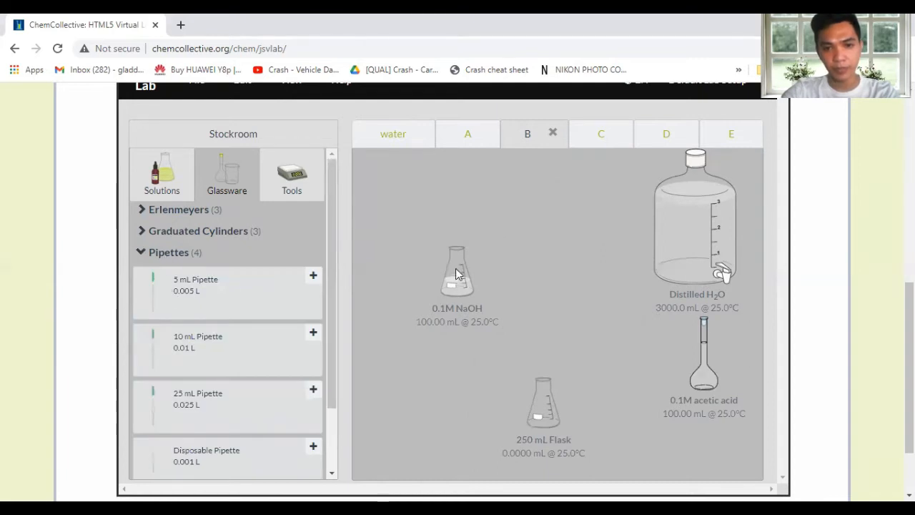
drag(696, 375, 440, 364)
drag(456, 288, 578, 288)
drag(451, 364, 456, 304)
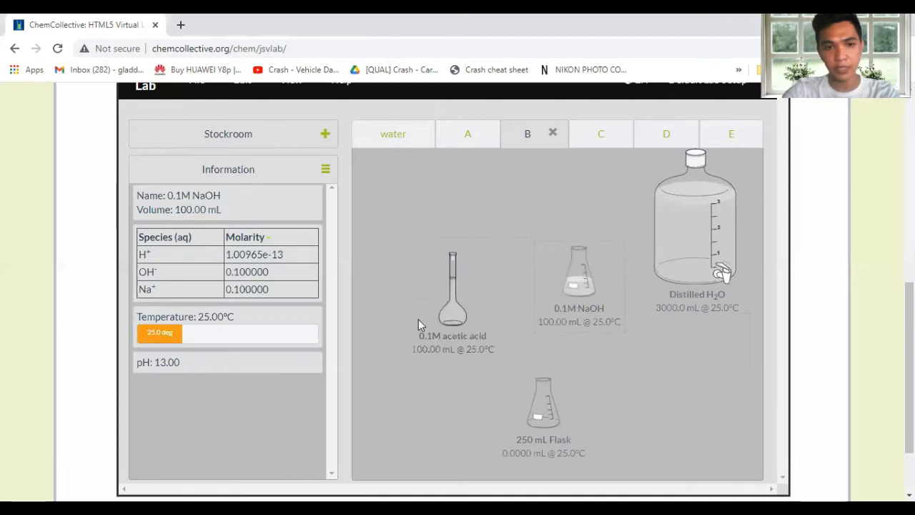
- Add a 25 mL pipette to workbench B and withdraw 15.0 mL of 0.1M acetic acid into it
click(227, 138)
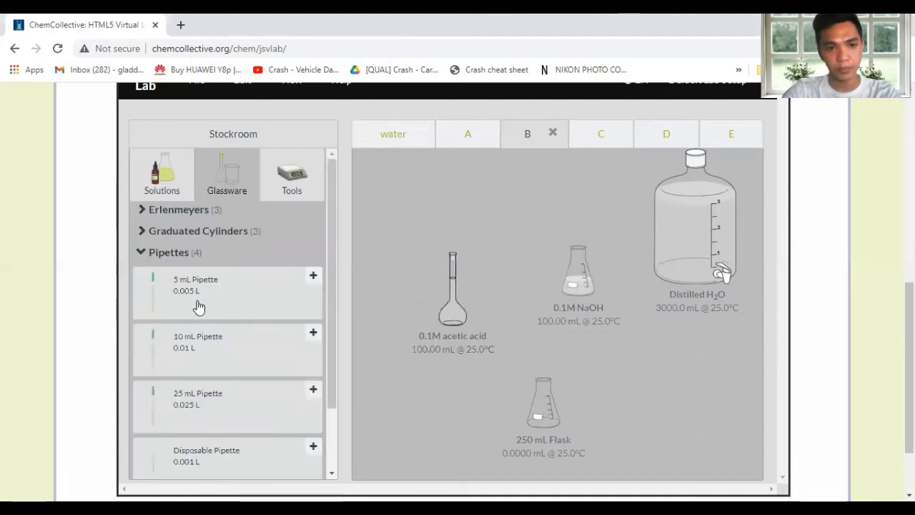
drag(203, 398, 360, 312)
drag(423, 225, 456, 259)
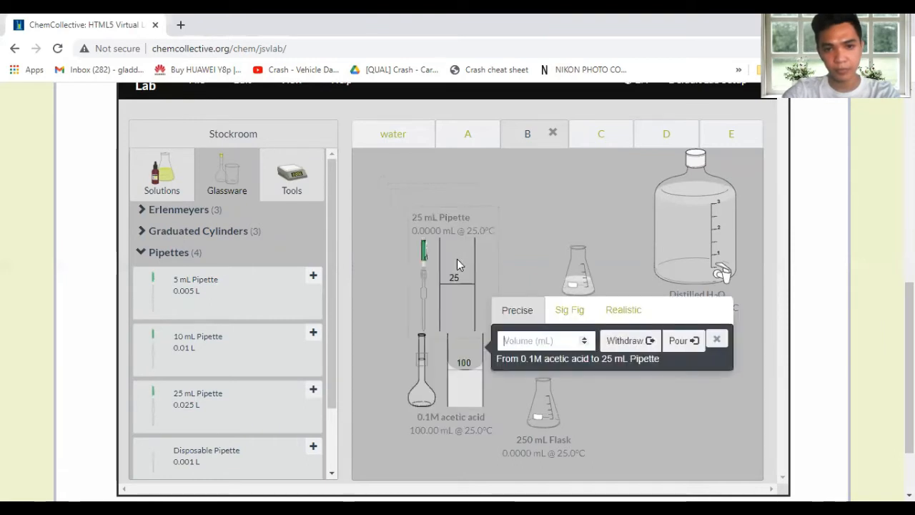
text(15.0)
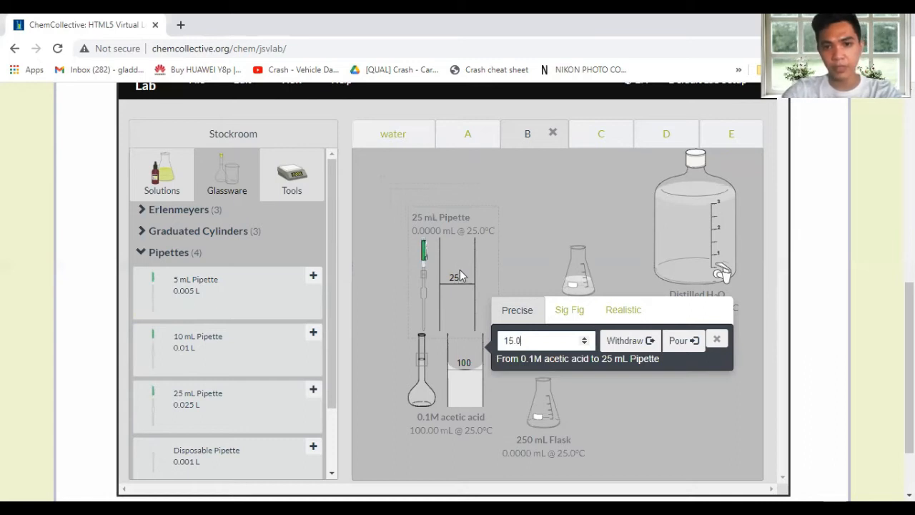
click(619, 341)
drag(394, 410, 418, 299)
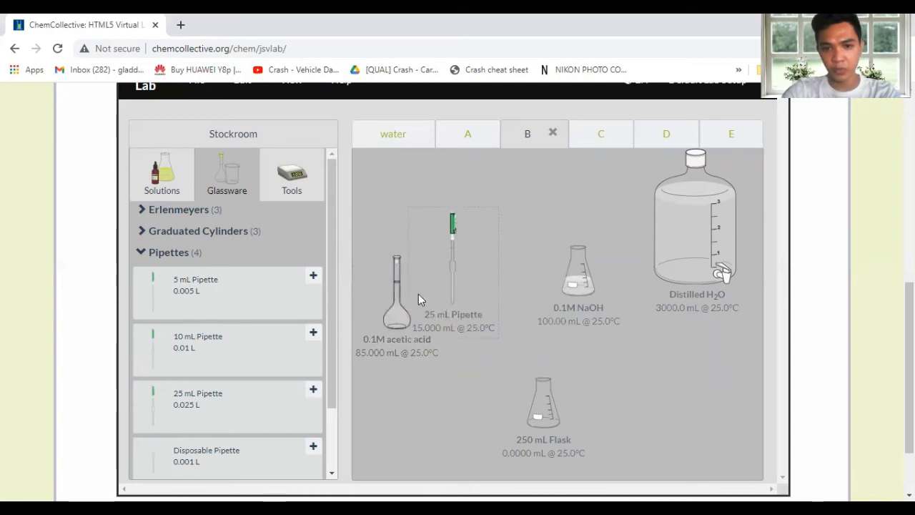
- Pour 15.0 mL of acetic acid from the 25 mL pipette into workbench B's 250 mL flask and detach the pipette
drag(458, 243, 545, 348)
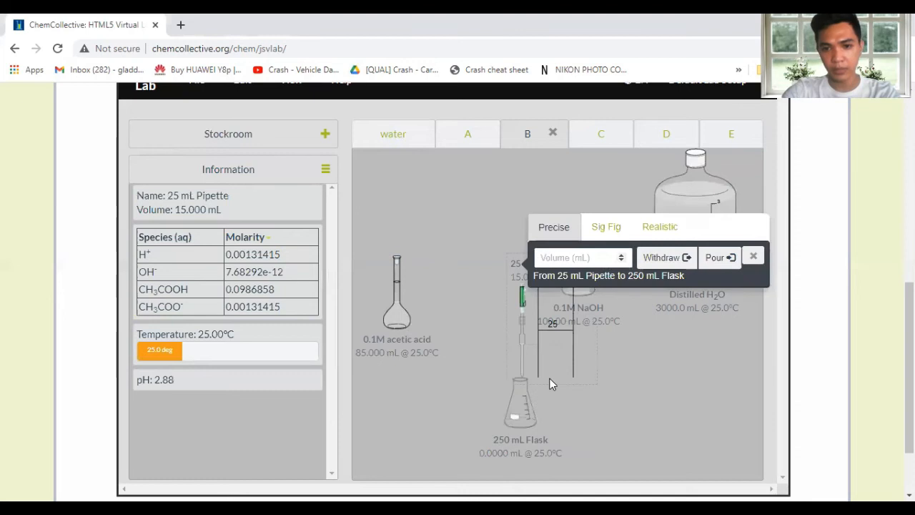
text(15.0)
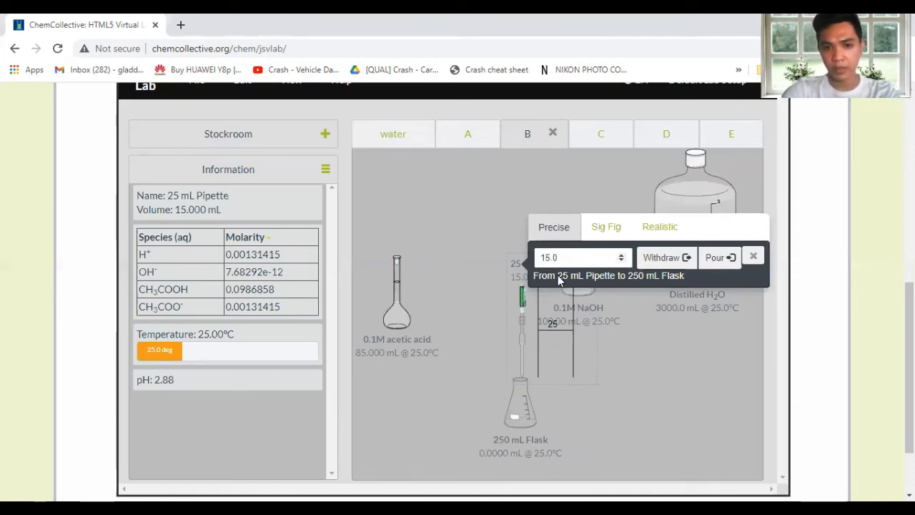
click(717, 257)
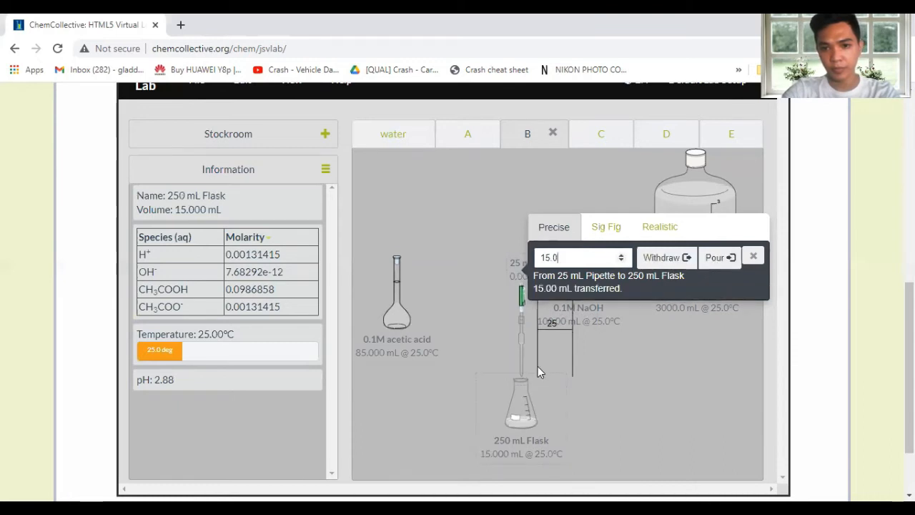
click(521, 354)
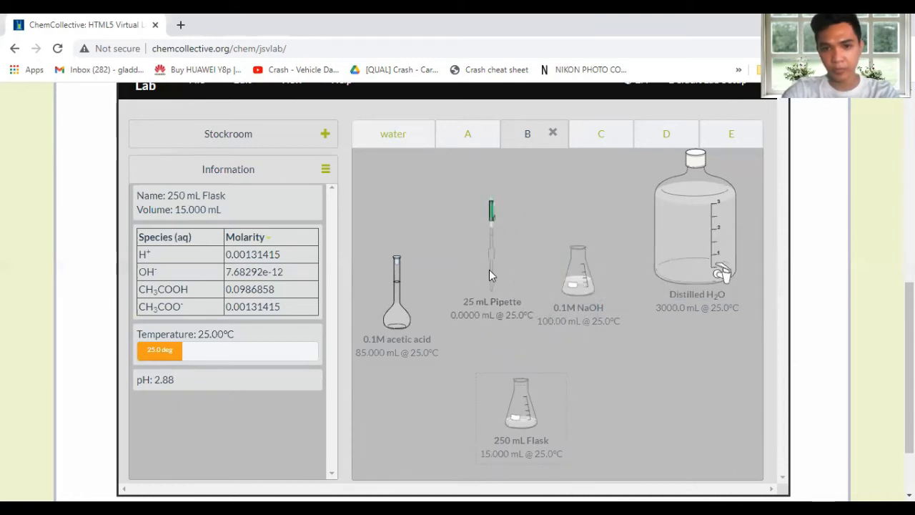
- Remove the empty 25 mL pipette from workbench B
click(489, 269)
right_click(489, 269)
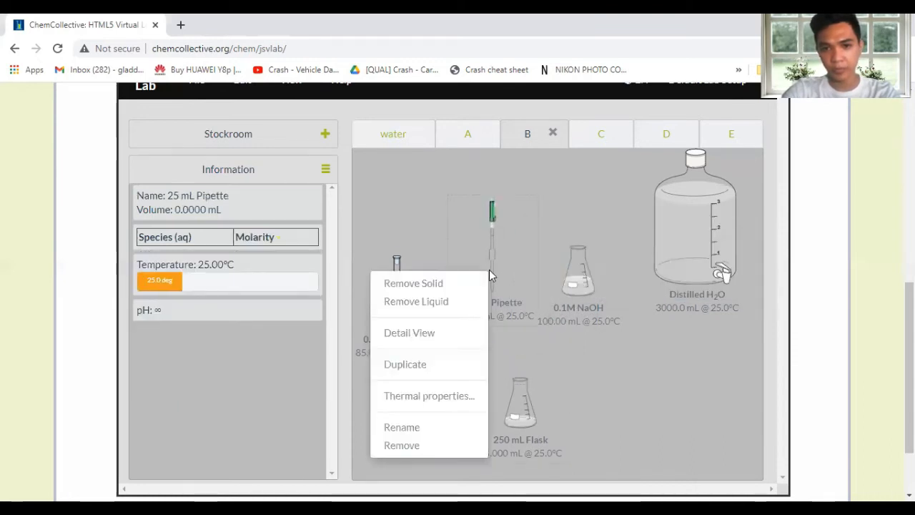
click(412, 446)
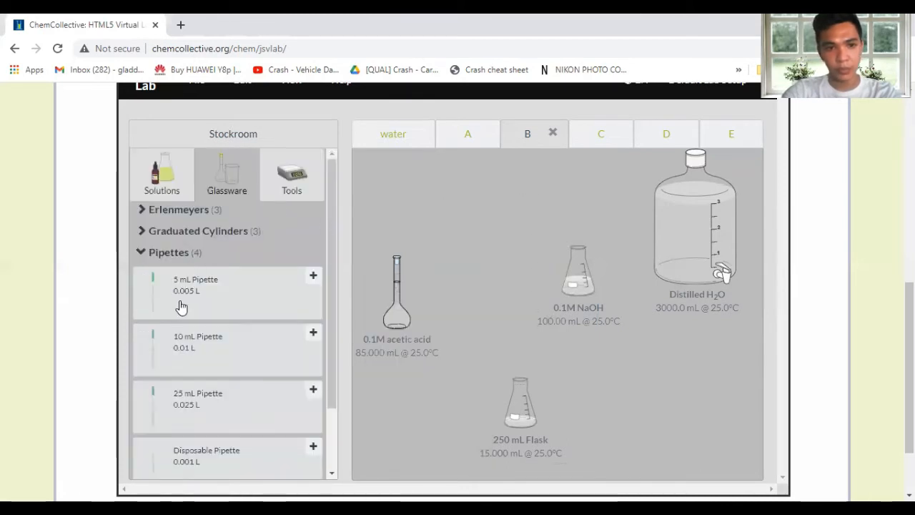
- Add a 10 mL pipette to workbench B and withdraw 7.50 mL of 0.1M NaOH into it
click(203, 350)
drag(400, 196, 579, 248)
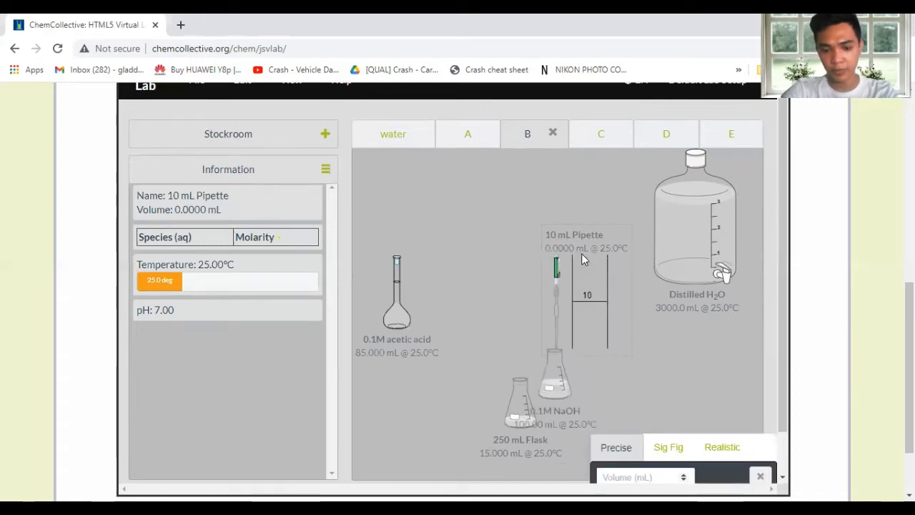
text(7)
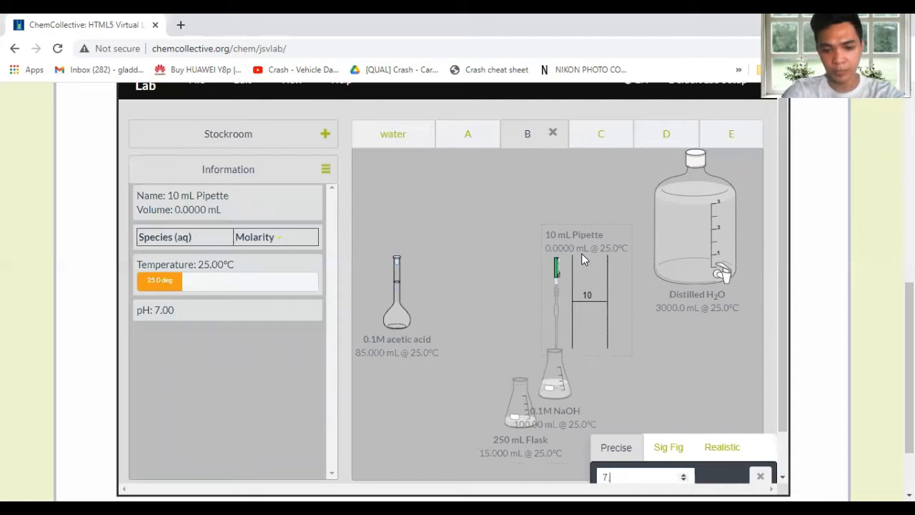
text(.50)
scroll(589, 280, down, 1)
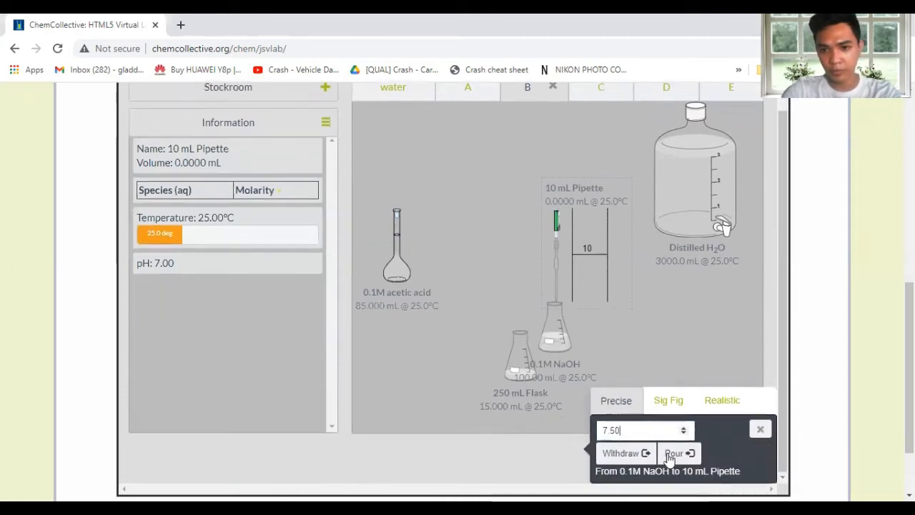
click(616, 457)
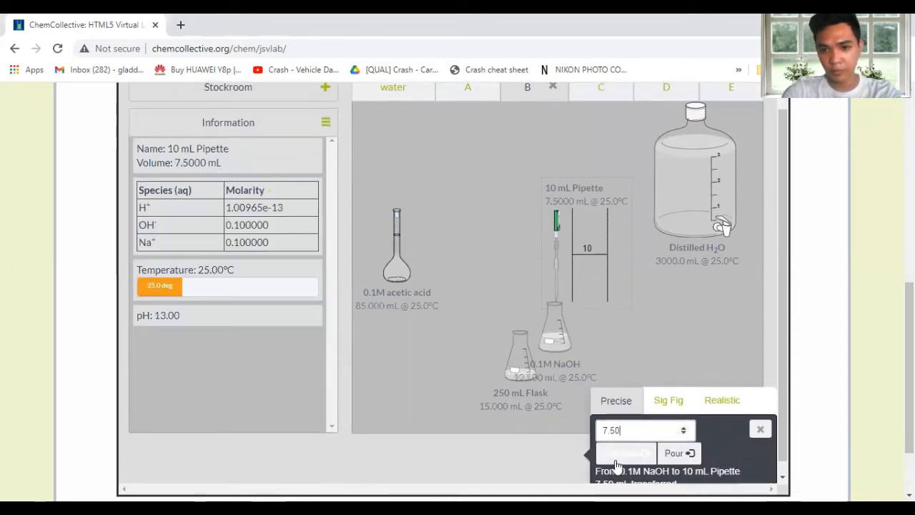
- Detach the filled 10 mL pipette from the NaOH, pour its 7.50 mL into the 250 mL flask, and separate the pipette again
click(568, 244)
scroll(536, 343, up, 1)
drag(554, 390, 501, 254)
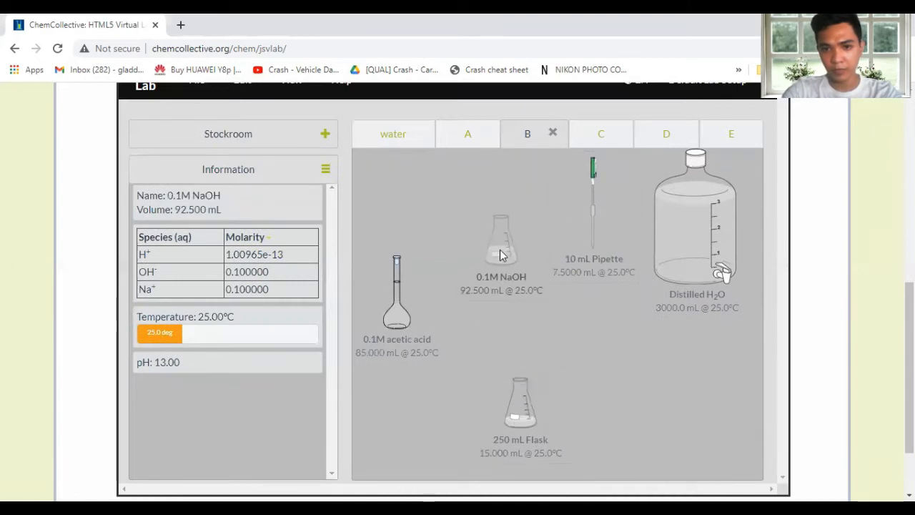
drag(589, 243, 520, 389)
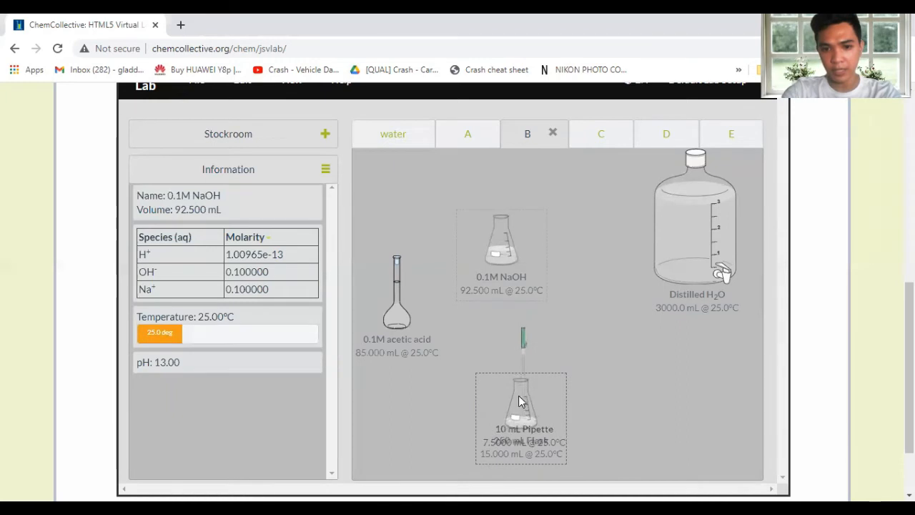
text(7.50)
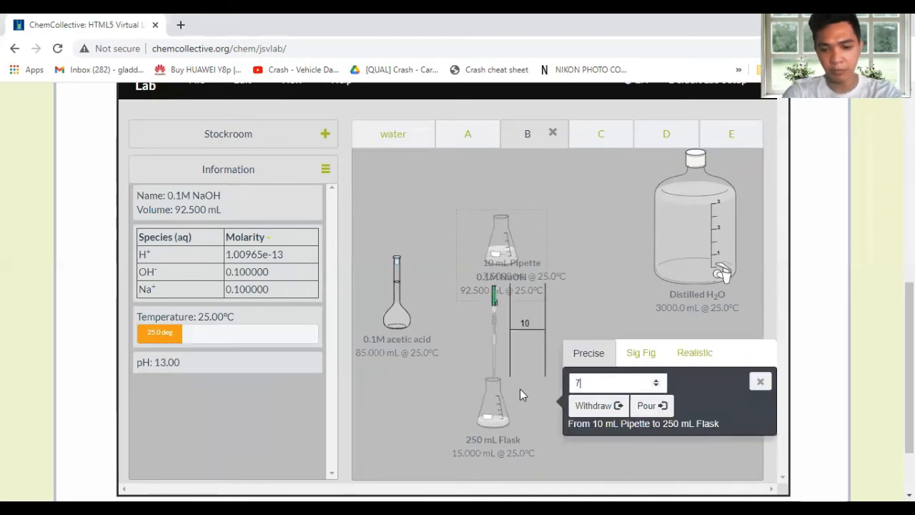
click(648, 406)
drag(486, 343, 491, 285)
click(503, 276)
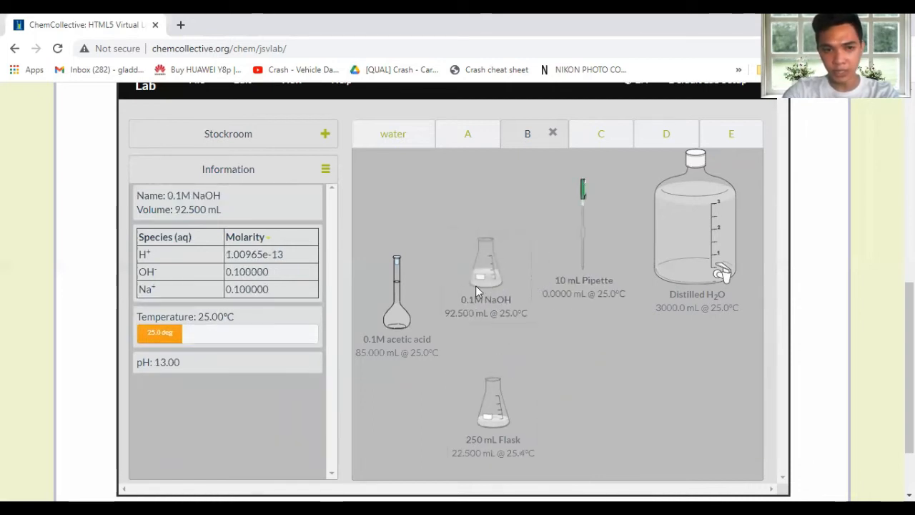
- Add a 10 mL graduated cylinder to workbench B and pour 7.50 mL of distilled water into it
click(192, 136)
click(163, 255)
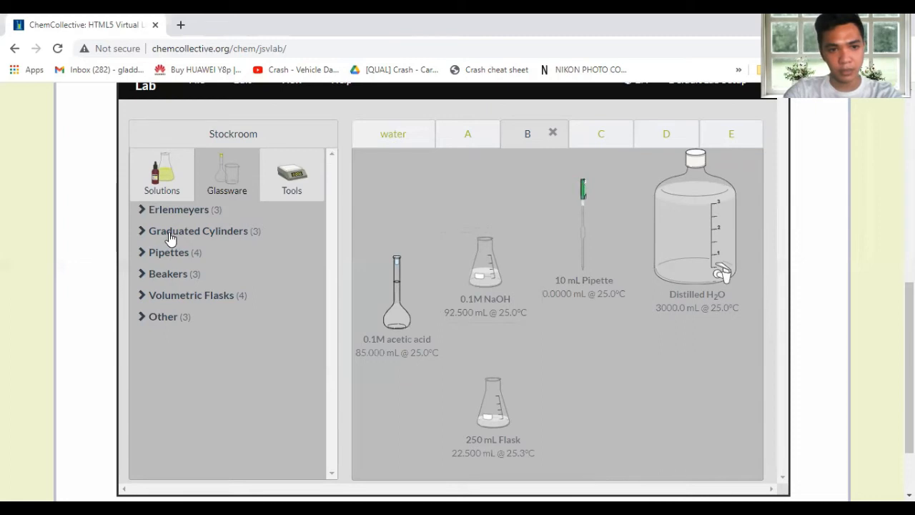
click(170, 238)
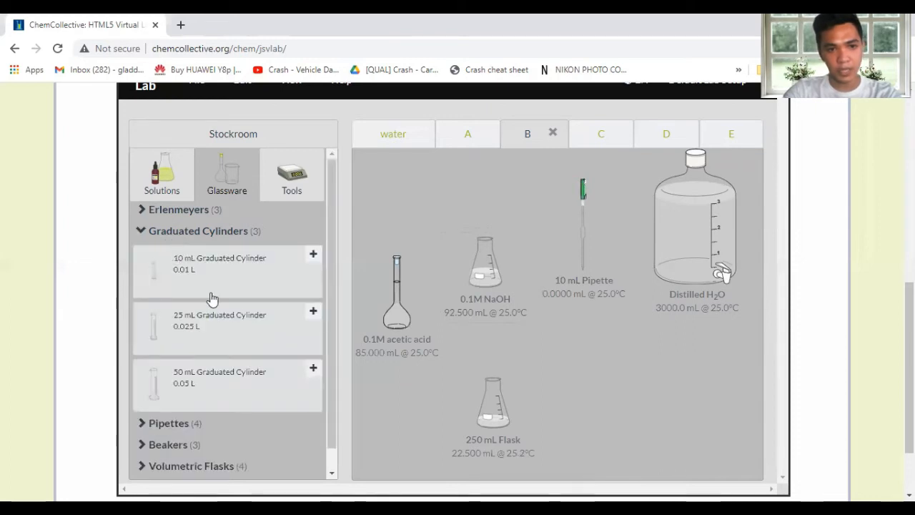
click(259, 285)
drag(407, 189, 726, 351)
click(689, 261)
drag(689, 266, 672, 326)
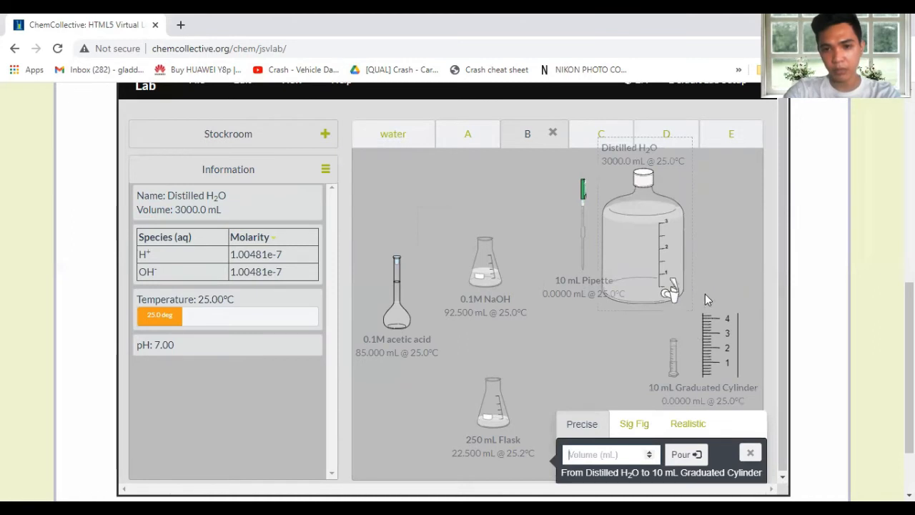
text(7)
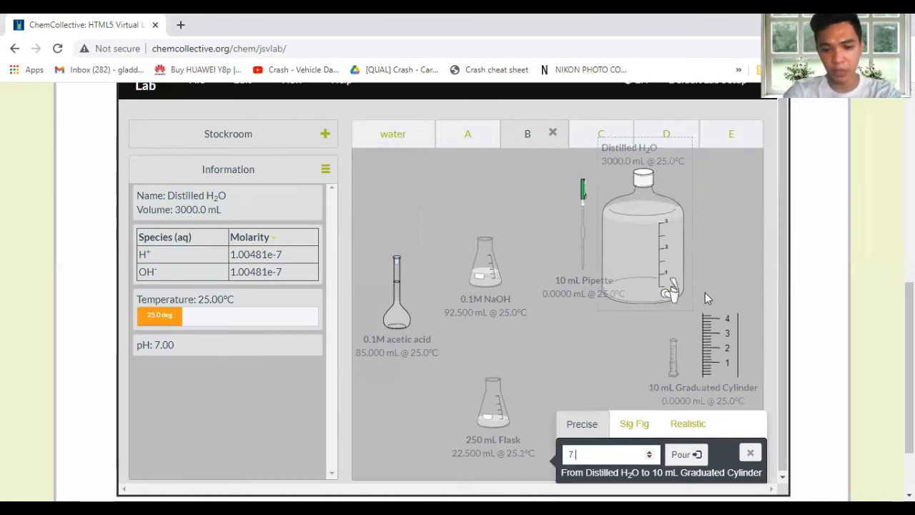
text(.50)
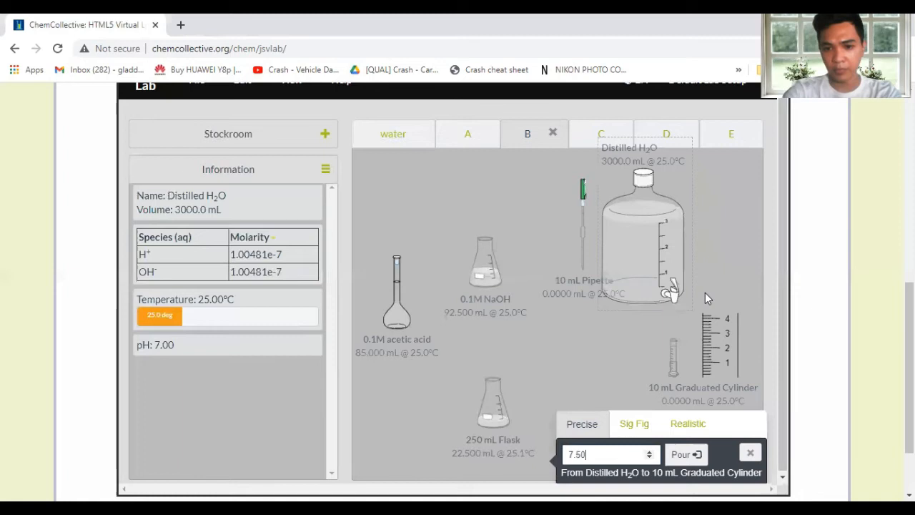
click(682, 456)
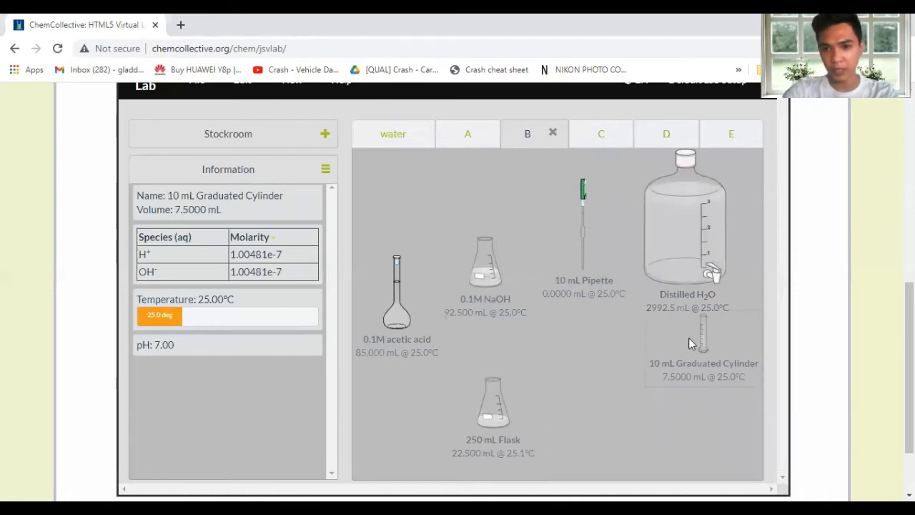
- Pour 7.50 mL of distilled water from the 10 mL graduated cylinder into the 250 mL flask
drag(677, 361, 395, 401)
drag(494, 434, 563, 422)
drag(408, 415, 545, 409)
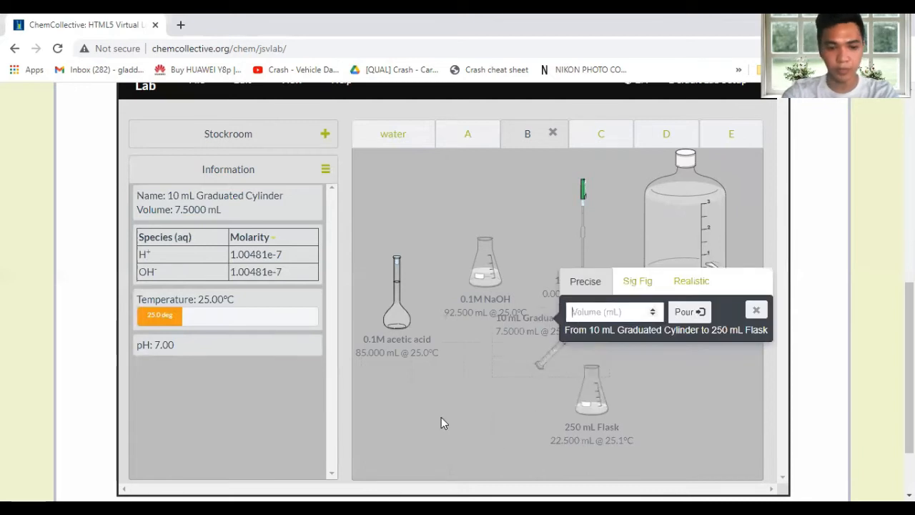
text(7.50)
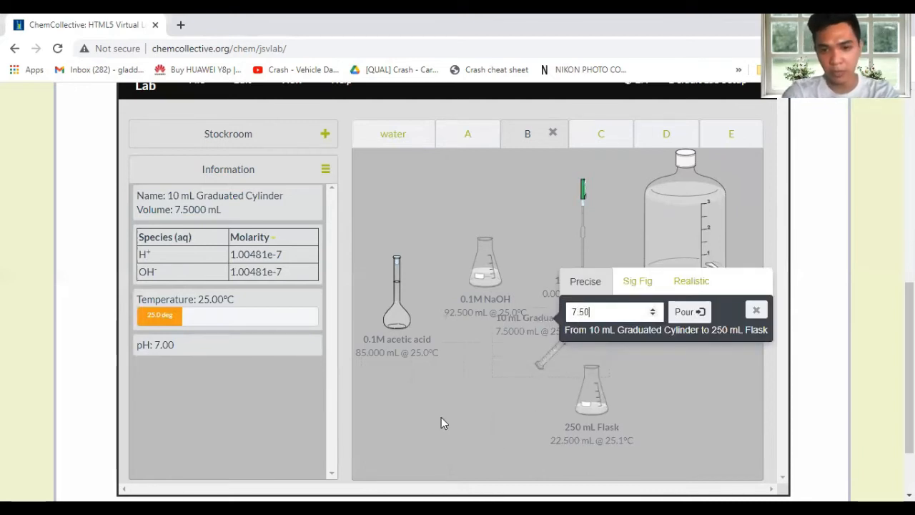
click(684, 321)
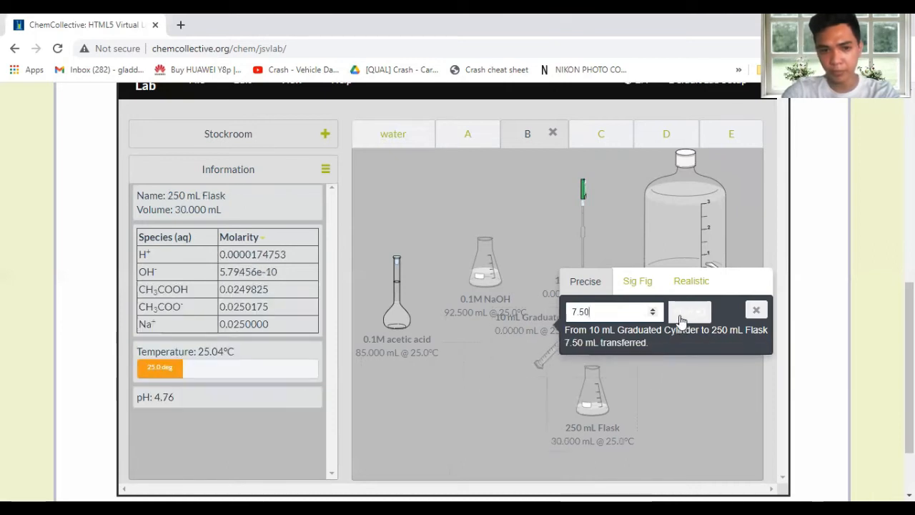
- Detach the empty 10 mL graduated cylinder from the 250 mL flask and remove it from workbench B
click(506, 359)
drag(506, 359, 429, 373)
drag(467, 283, 452, 276)
drag(461, 380, 442, 429)
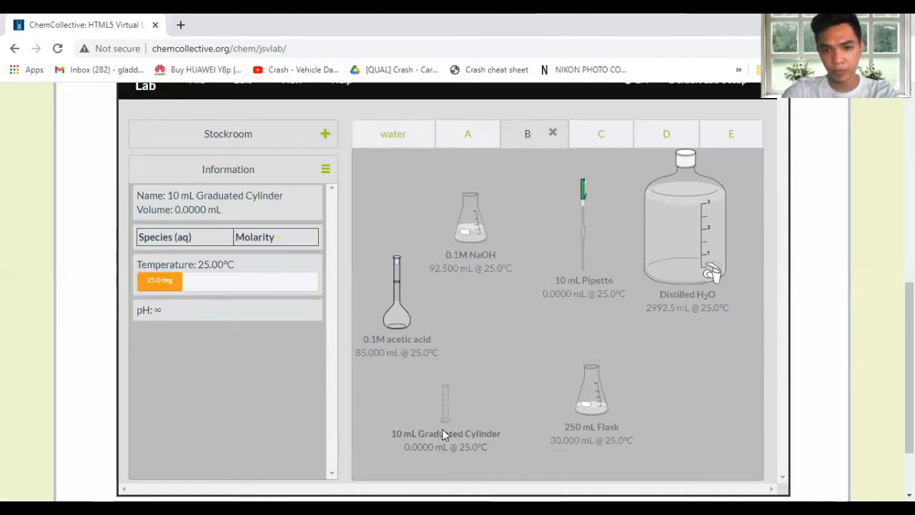
right_click(453, 417)
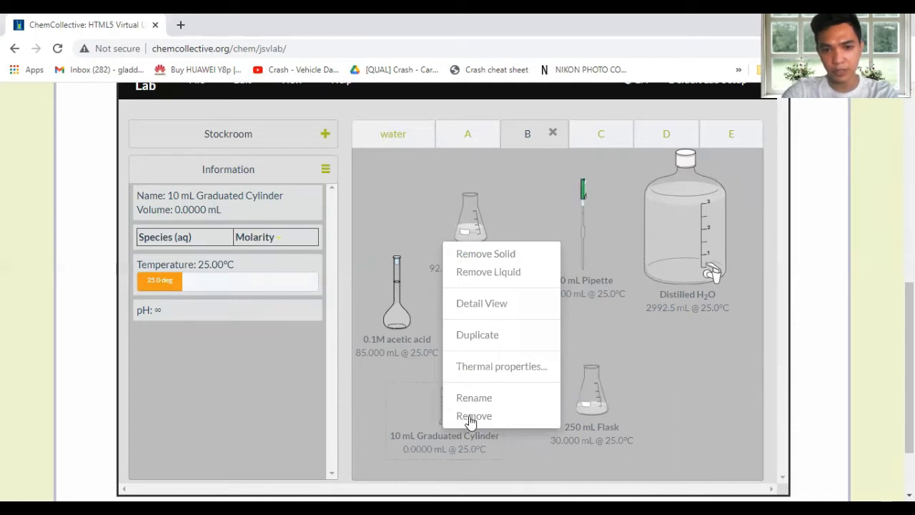
click(471, 416)
- Try to remove the empty 10 mL pipette from workbench B
drag(576, 253, 551, 254)
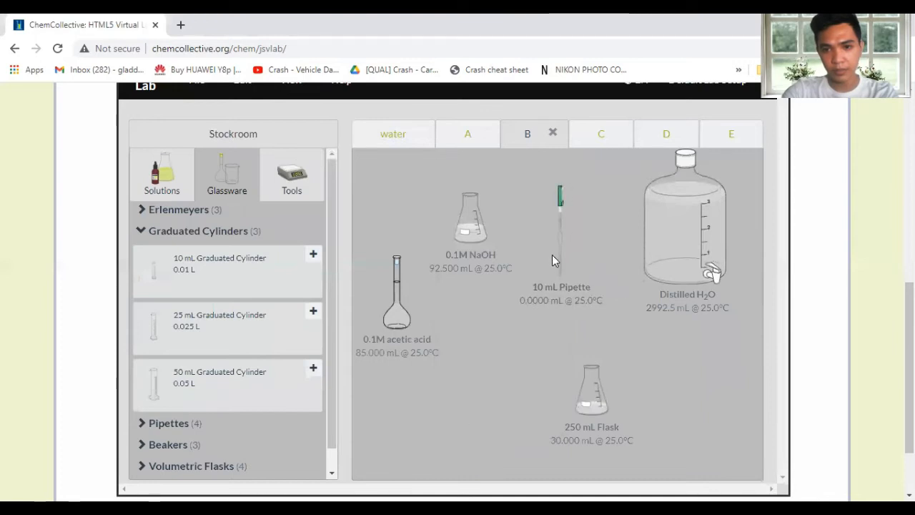
right_click(552, 255)
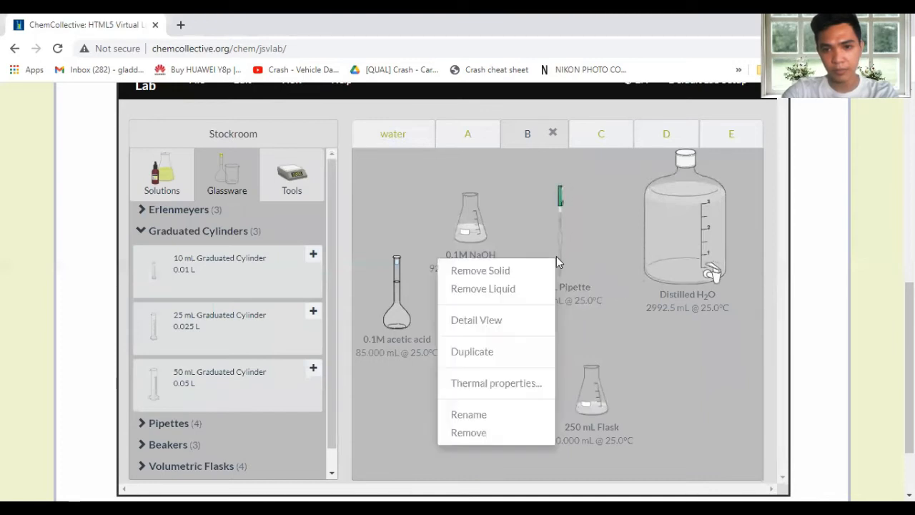
click(472, 435)
click(141, 231)
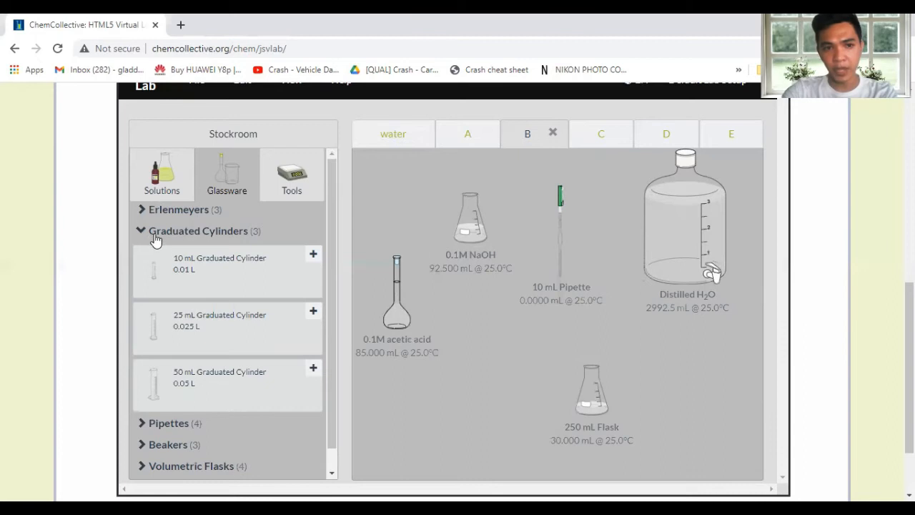
- Check the information for workbench B's 250 mL flask, and consult table 1 in the Word document for the next buffer
drag(604, 423, 561, 421)
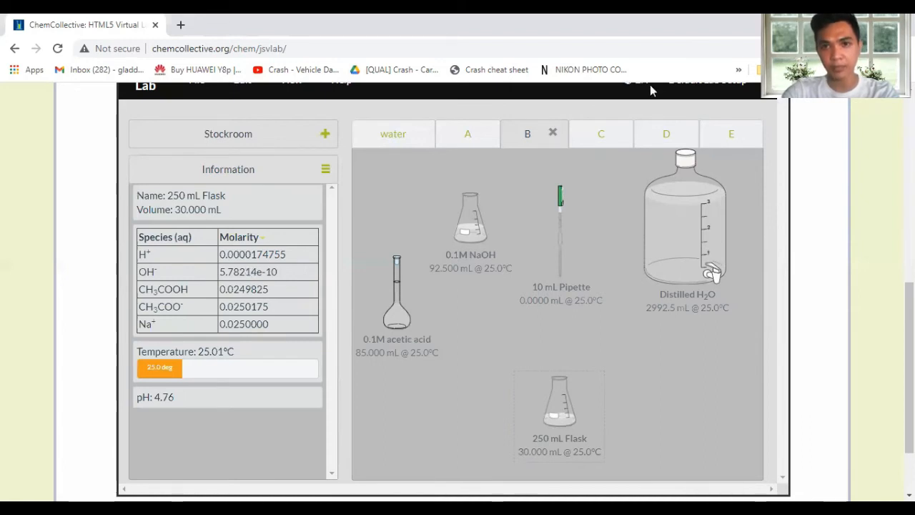
key(alt+Tab)
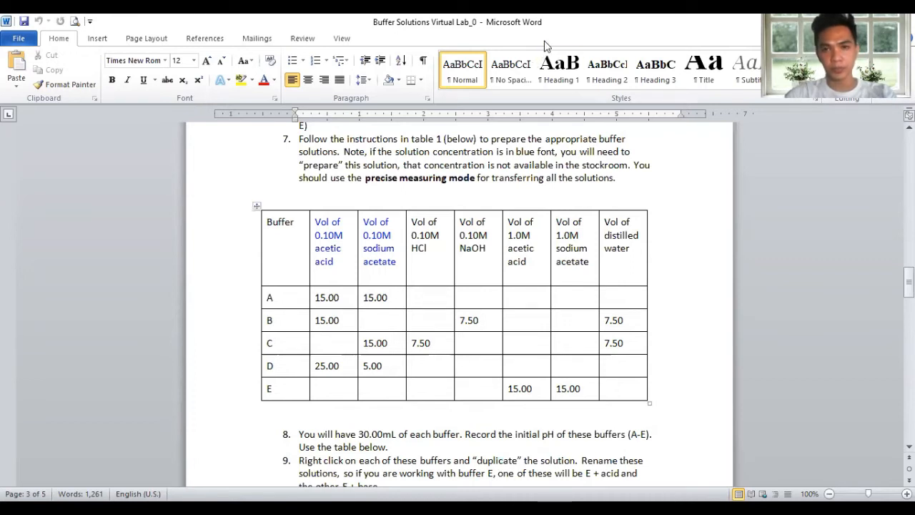
key(alt+Tab)
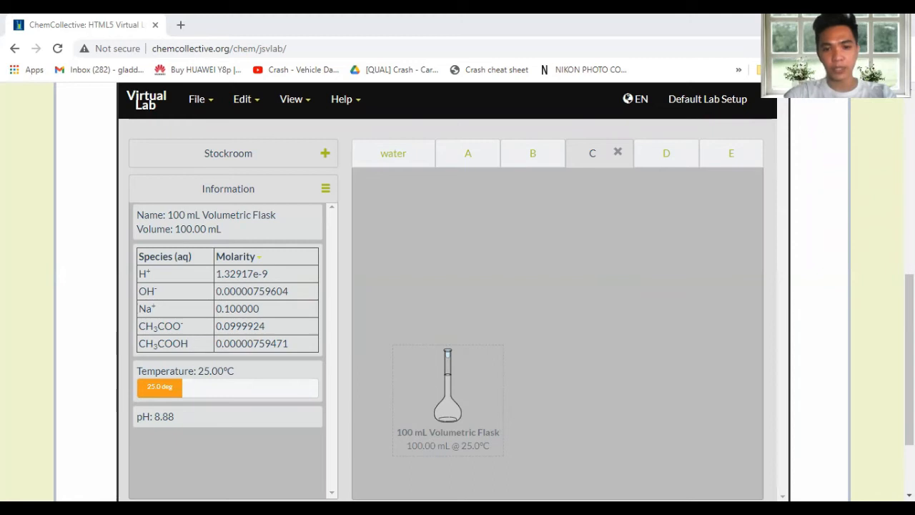
- Rename the 100 mL volumetric flask on workbench C to 0.1M sodium acetate
drag(451, 400, 450, 394)
right_click(449, 391)
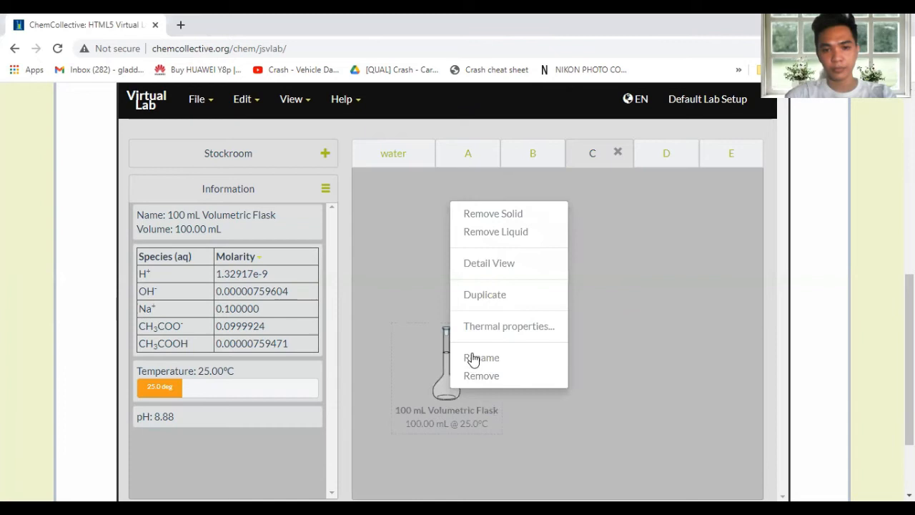
click(472, 357)
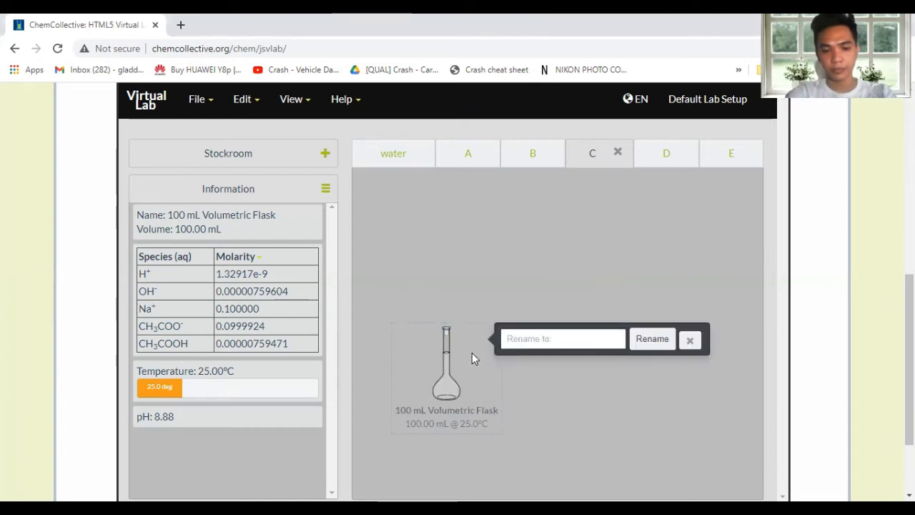
text(0.1M acetic acid)
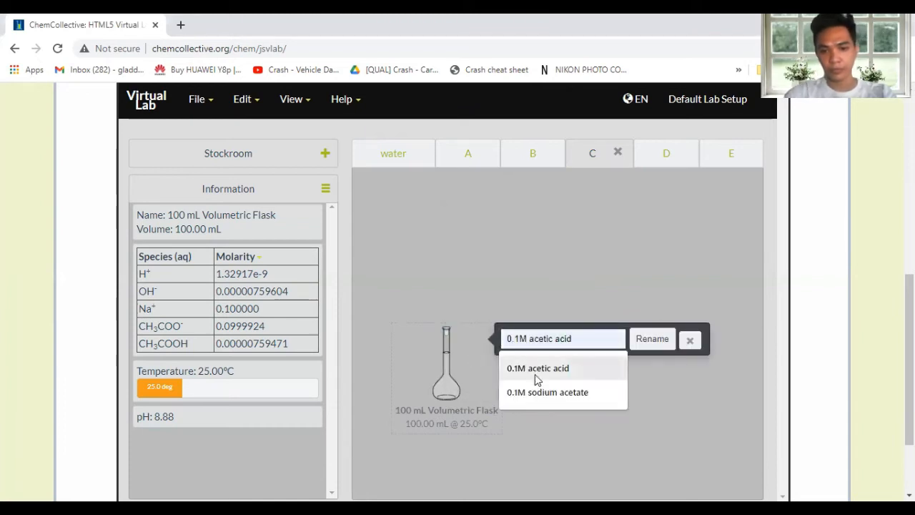
click(543, 393)
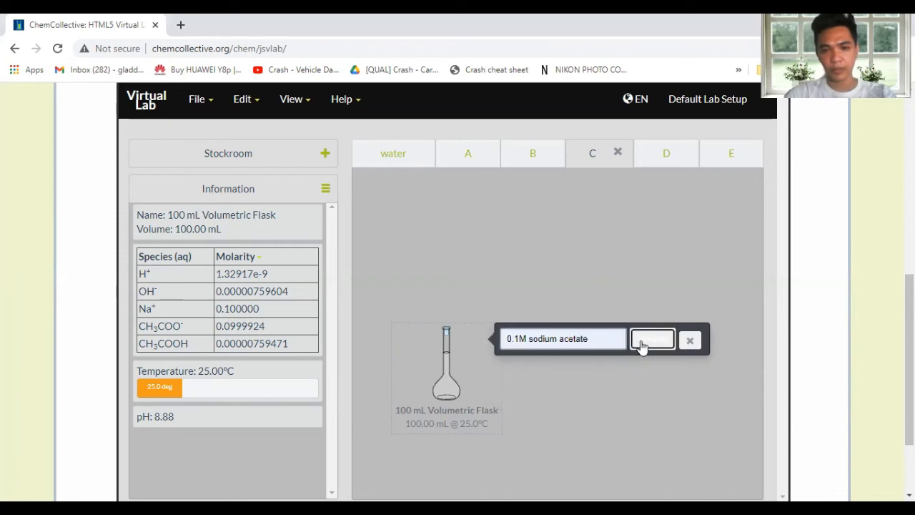
click(641, 343)
drag(429, 390, 433, 415)
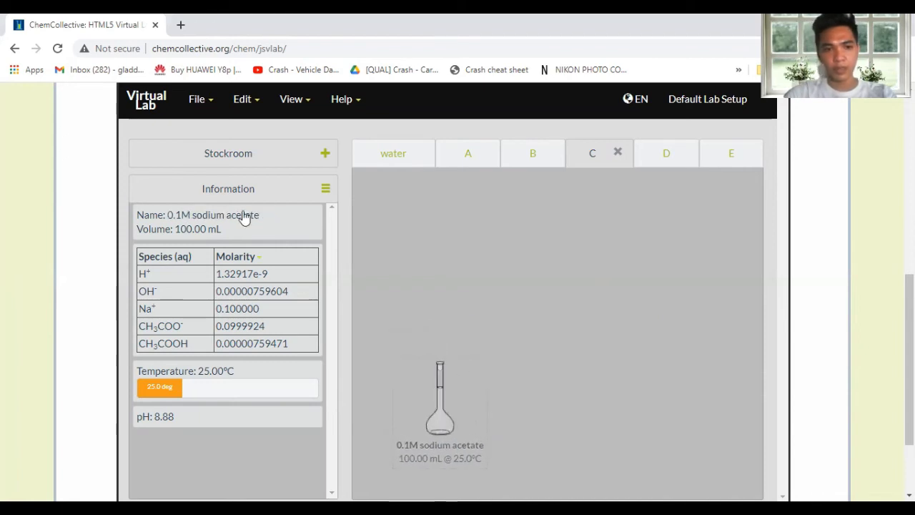
- Add distilled water from the stockroom to workbench C and place it apart from the sodium acetate flask
click(212, 156)
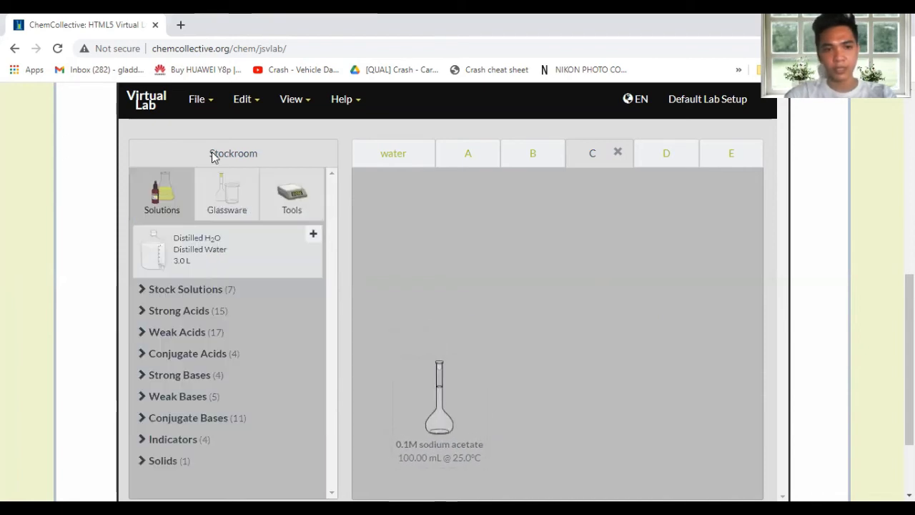
click(208, 249)
drag(416, 262, 719, 283)
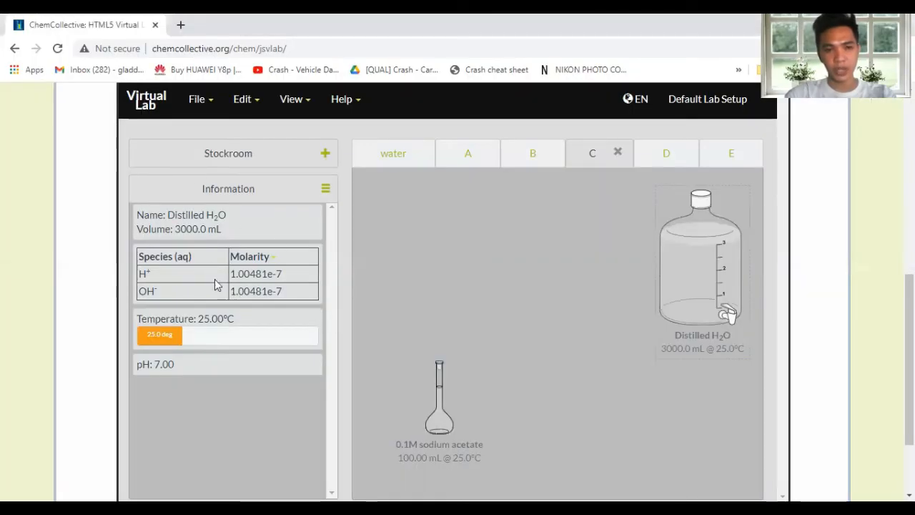
- Add 0.1M HCl from the stockroom's strong acids to workbench C and place it beside the 0.1M sodium acetate flask
click(208, 161)
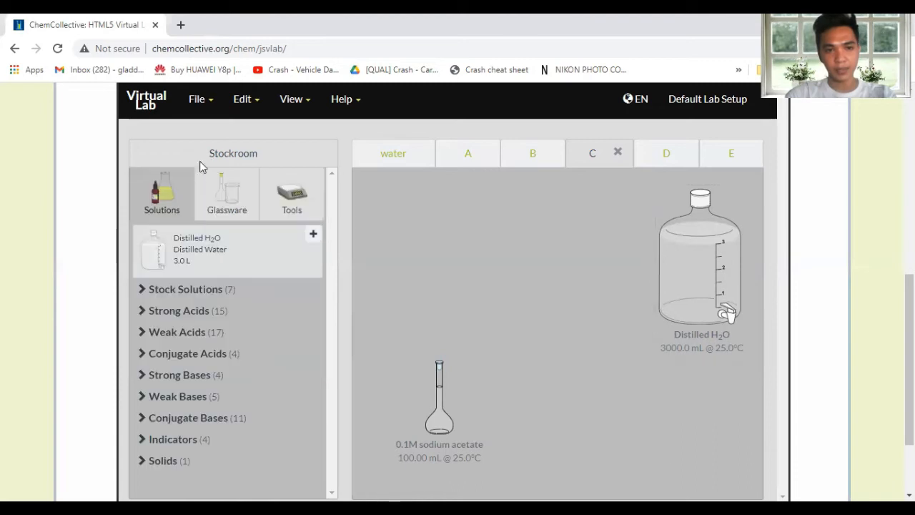
click(187, 317)
scroll(288, 379, down, 3)
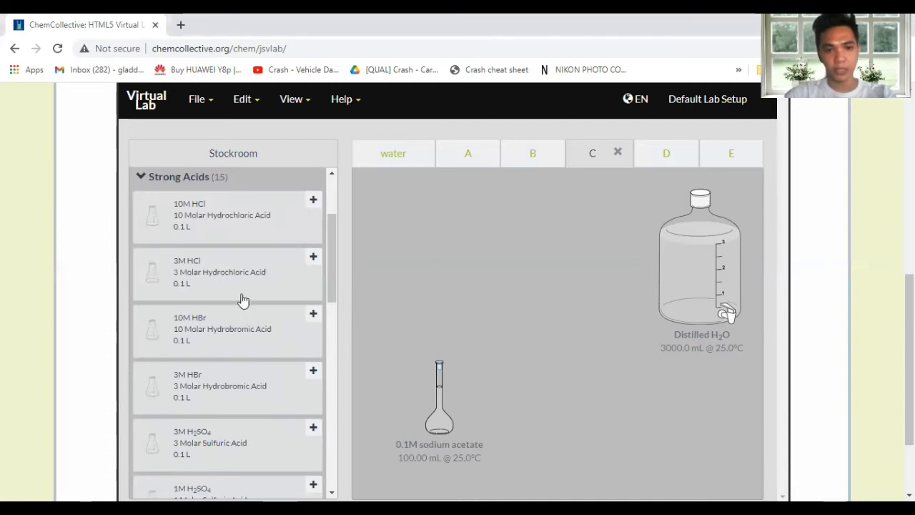
scroll(242, 301, down, 4)
scroll(241, 300, down, 8)
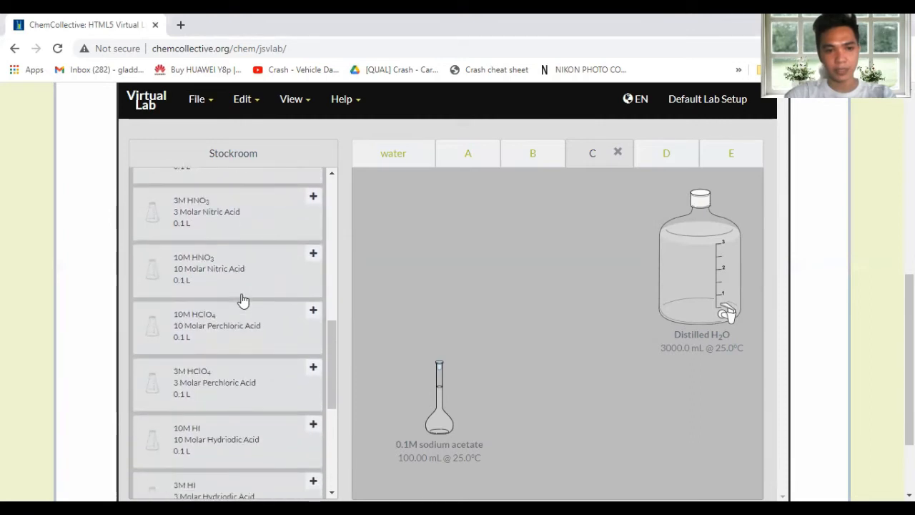
scroll(241, 300, down, 4)
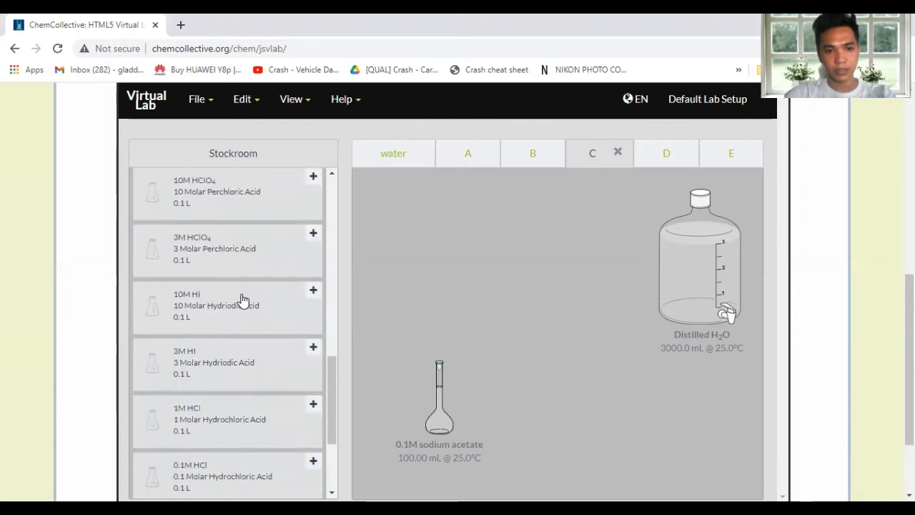
scroll(243, 300, down, 2)
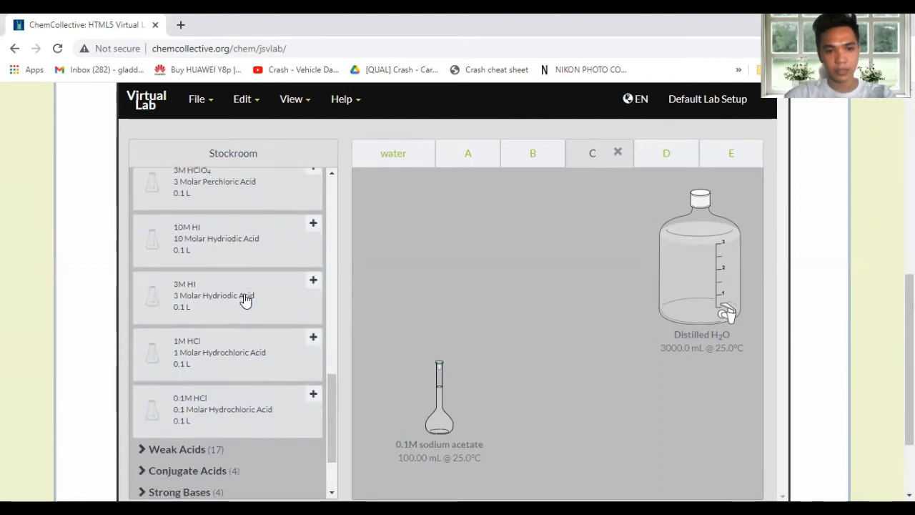
click(248, 424)
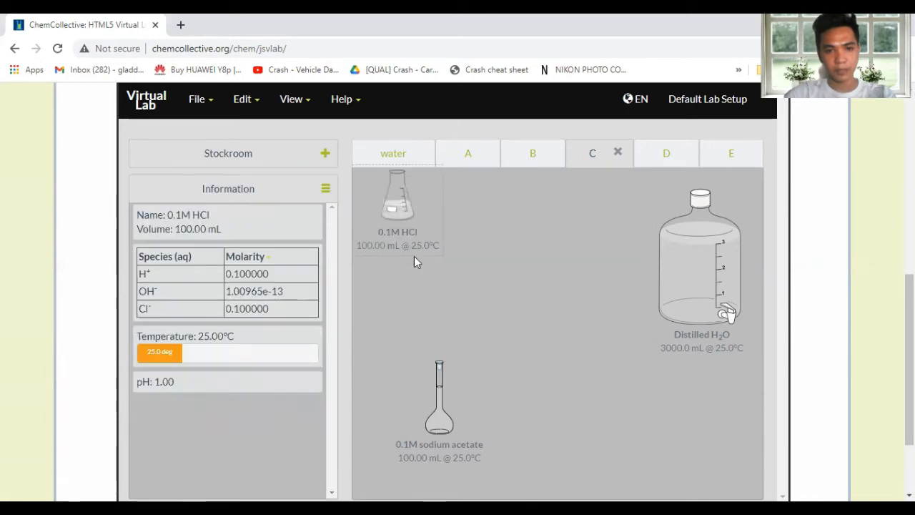
drag(439, 251, 586, 362)
drag(434, 426, 445, 336)
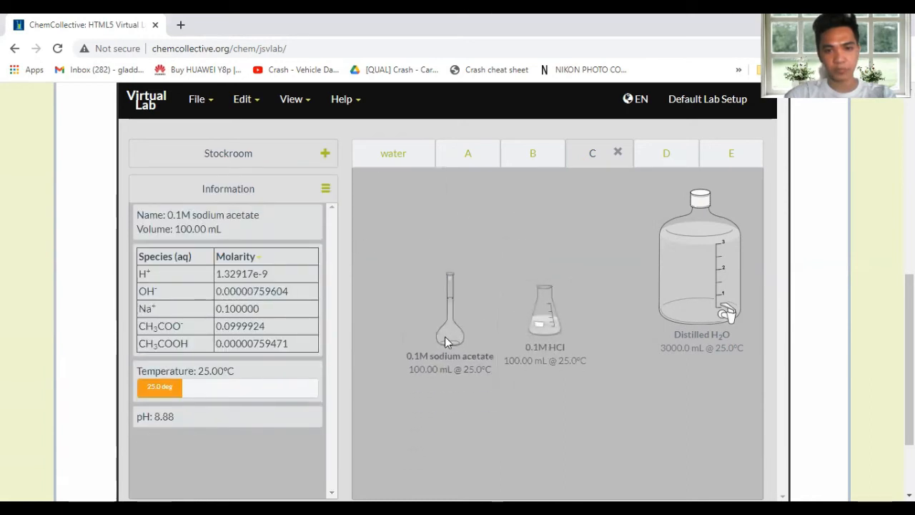
- Add an empty 250 mL Erlenmeyer flask to workbench C and space it apart from the sodium acetate and HCl flasks
click(191, 150)
scroll(196, 264, up, 5)
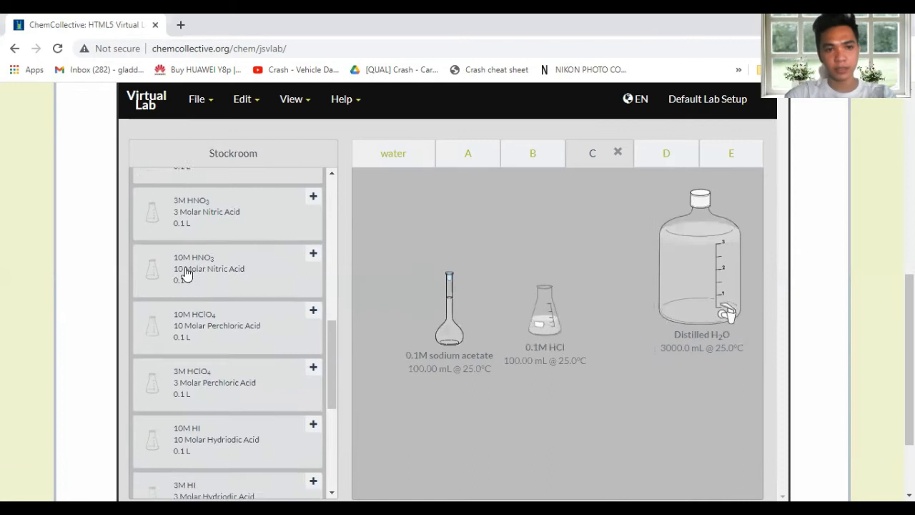
scroll(184, 272, up, 6)
click(147, 247)
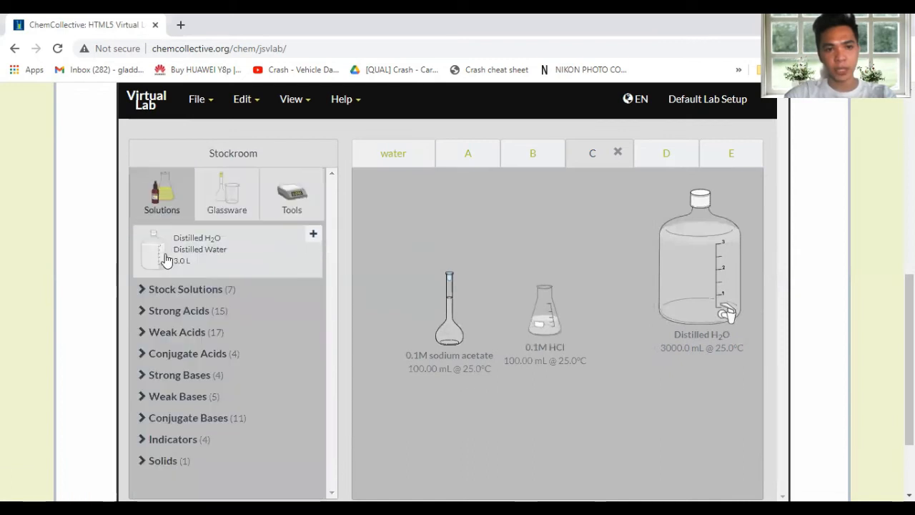
click(228, 210)
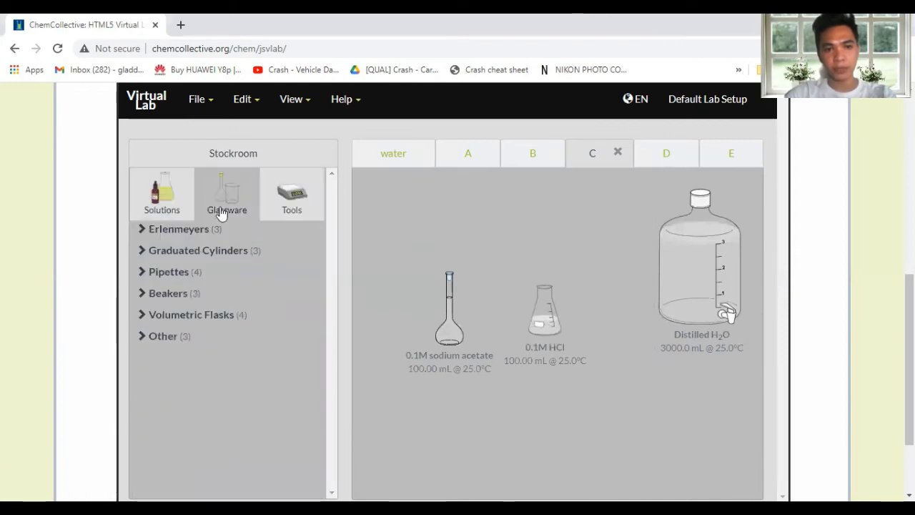
click(165, 230)
click(205, 283)
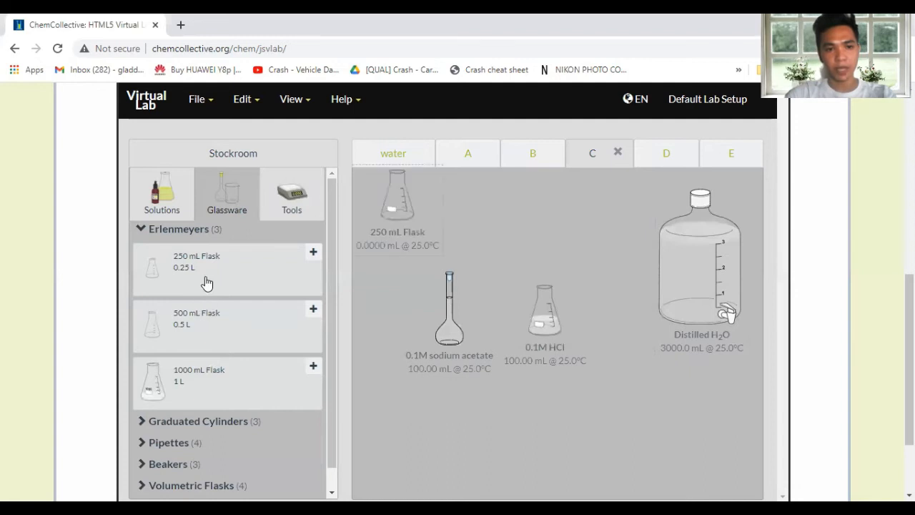
drag(389, 207, 554, 371)
scroll(559, 421, down, 1)
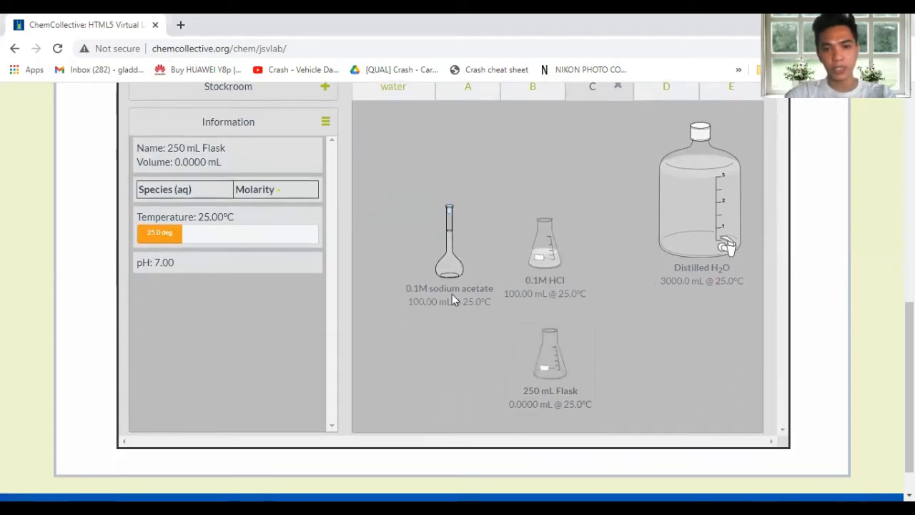
drag(452, 300, 449, 278)
drag(524, 266, 525, 248)
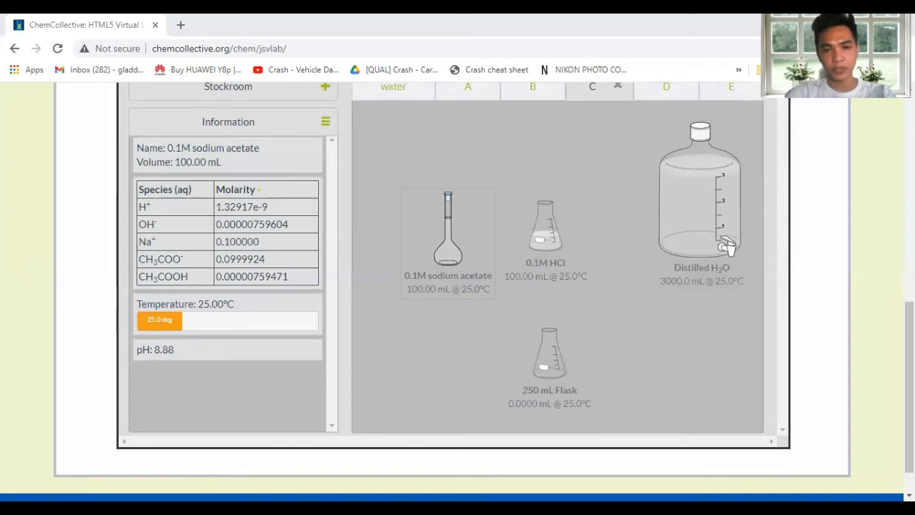
drag(448, 272, 432, 298)
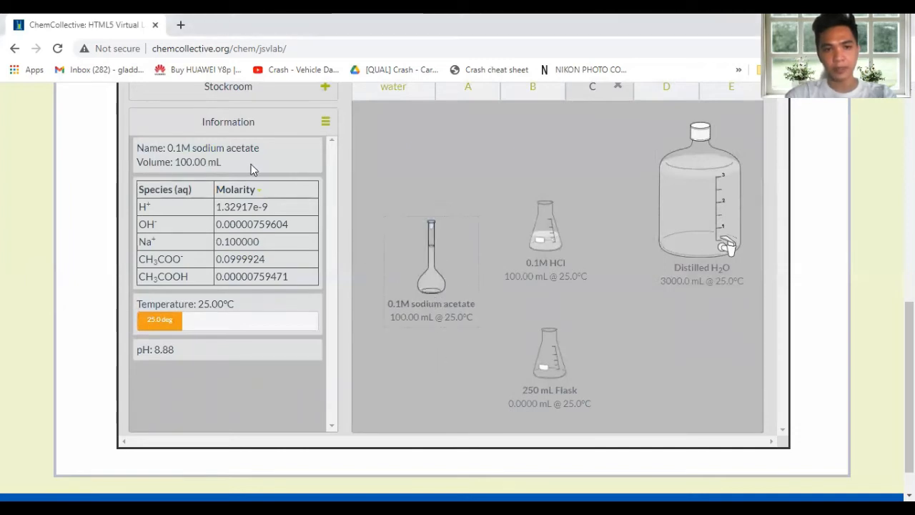
- Add a 25 mL pipette, withdraw 15.0 mL of 0.1M sodium acetate into it, and separate it from the source flask
click(245, 90)
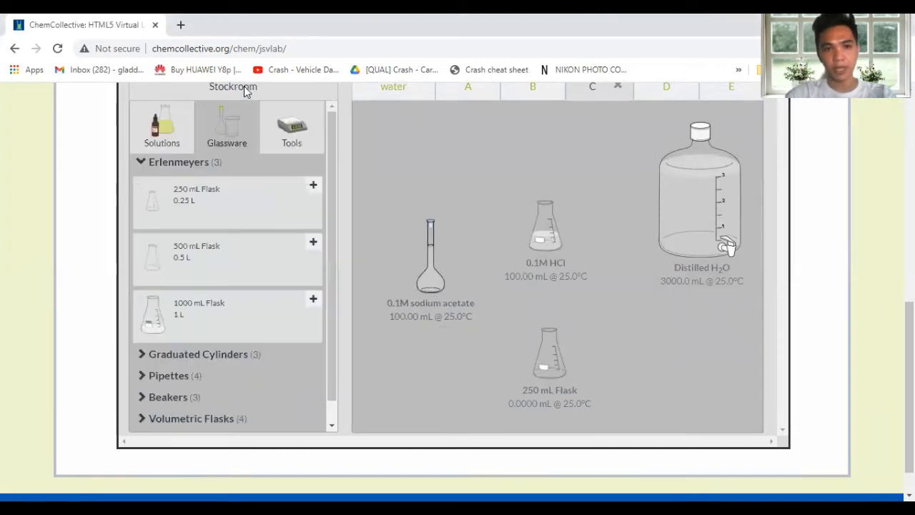
click(154, 163)
click(169, 205)
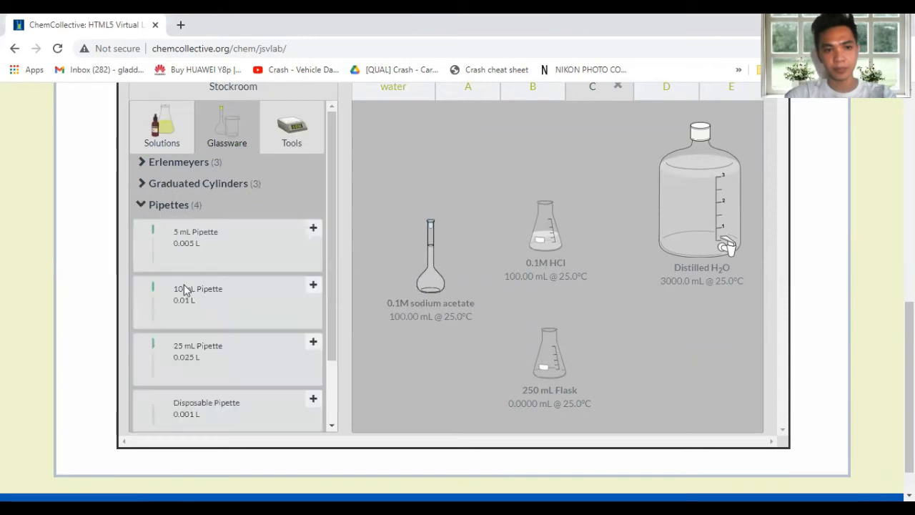
drag(192, 367, 398, 226)
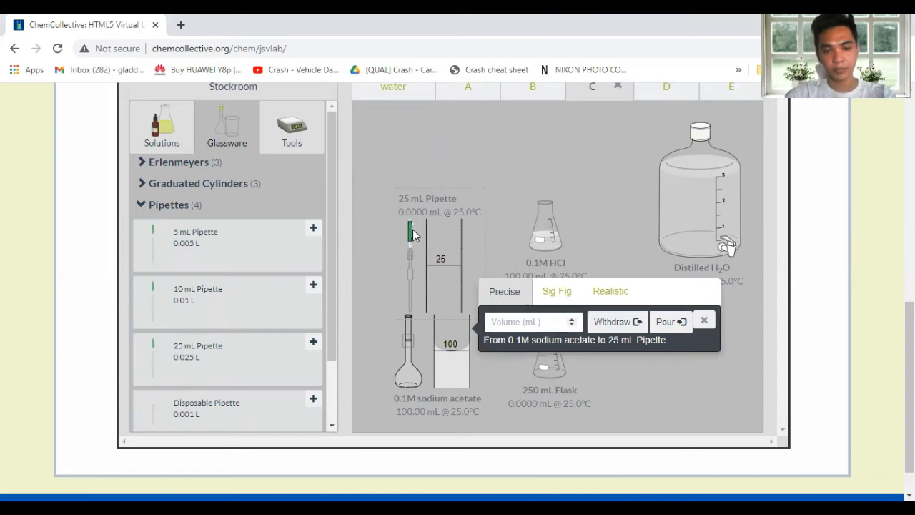
text(15.0)
click(624, 321)
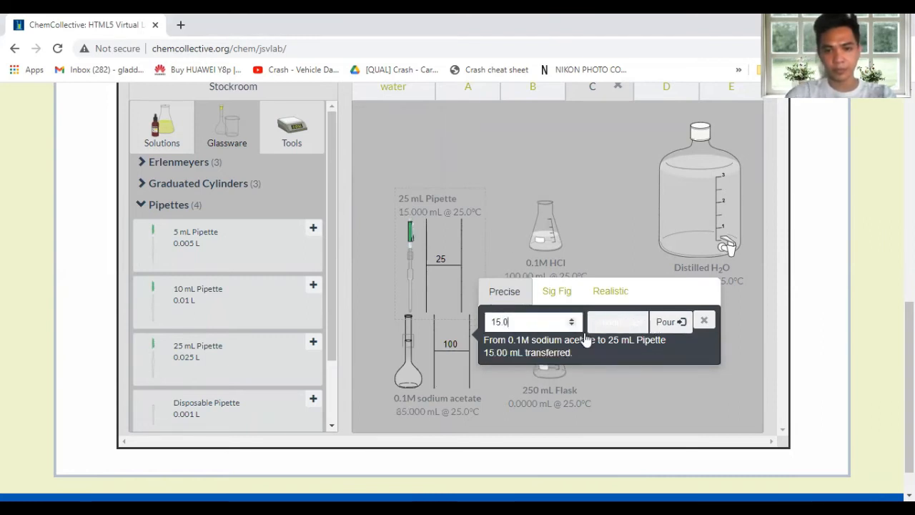
drag(405, 378, 379, 236)
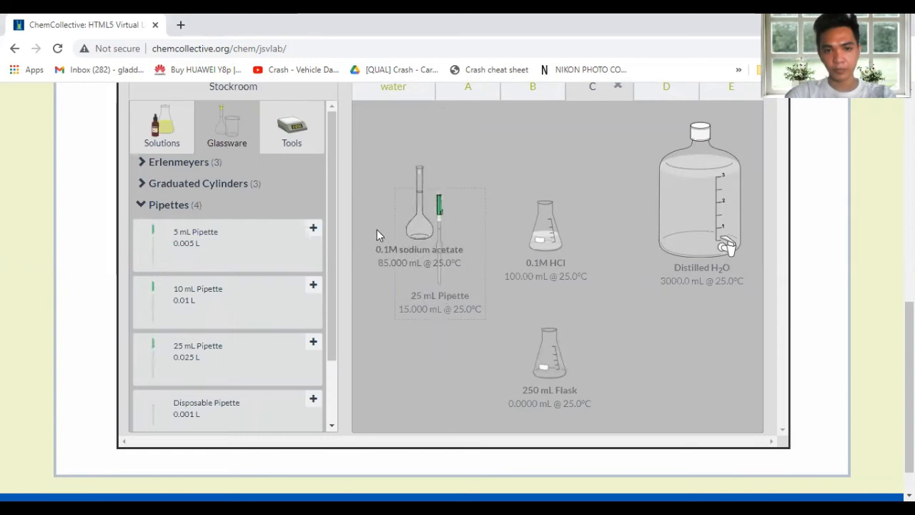
- Pour 15.0 mL of sodium acetate from the 25 mL pipette into the 250 mL flask and separate the two
drag(437, 293, 553, 369)
click(576, 201)
text(15.0)
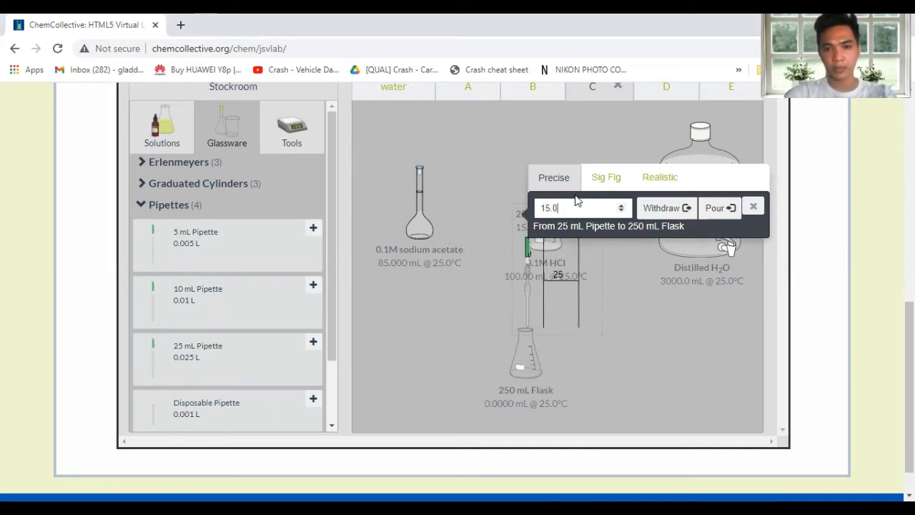
click(715, 209)
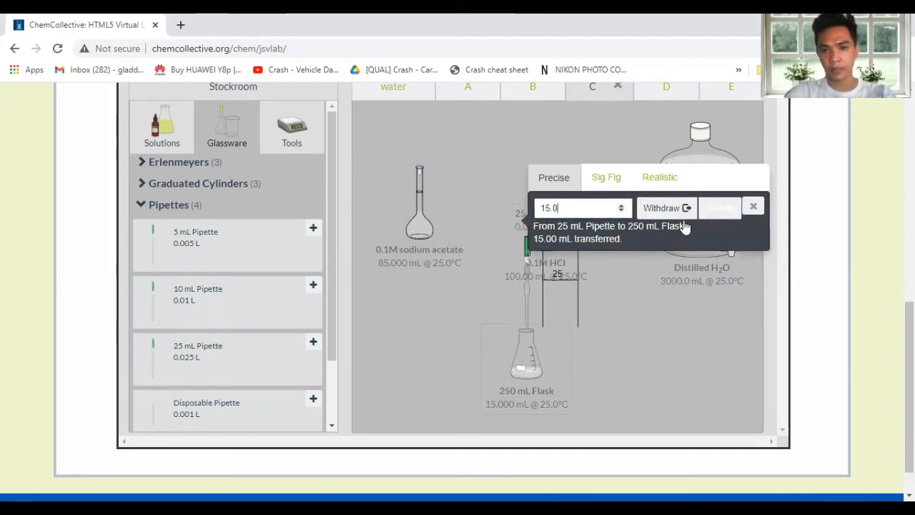
drag(527, 317, 494, 310)
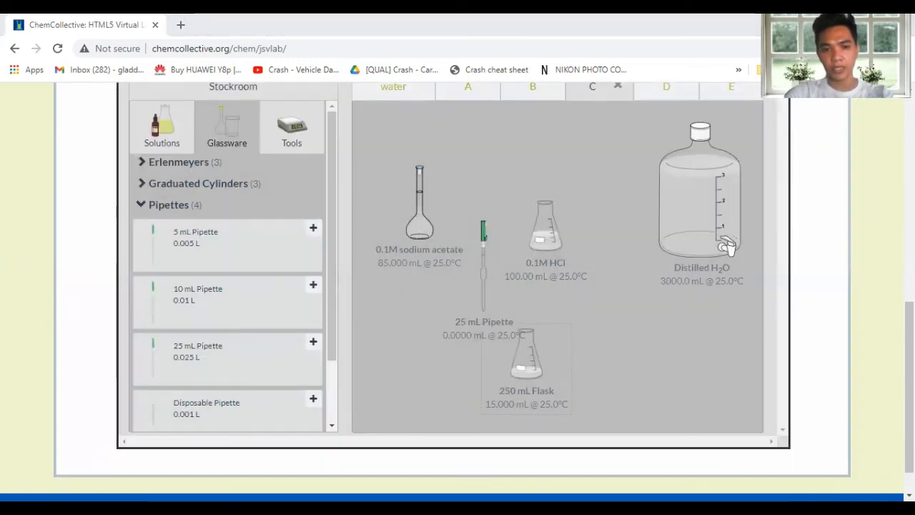
- Remove the empty 25 mL pipette from workbench C
drag(474, 306, 481, 212)
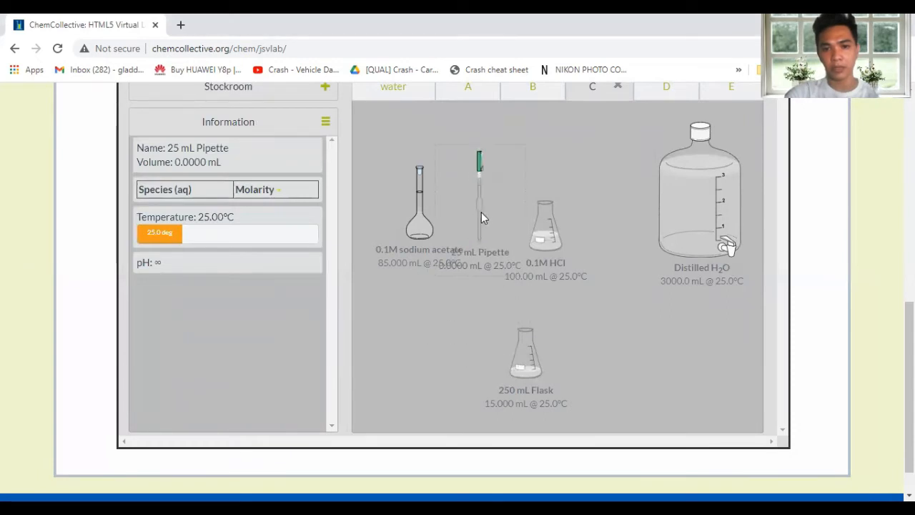
right_click(483, 208)
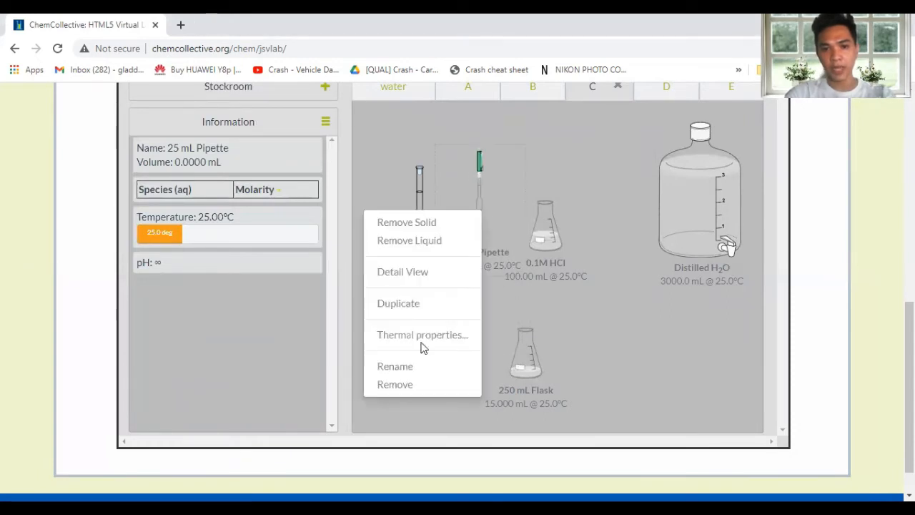
click(394, 385)
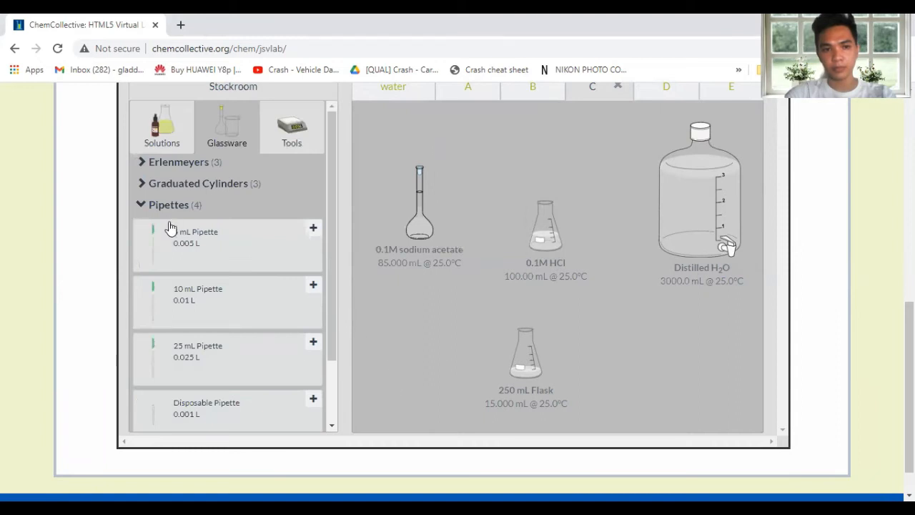
- Add a 10 mL pipette to workbench C and move the 250 mL flask clear of the 0.1M HCl flask
click(204, 306)
drag(572, 148, 540, 254)
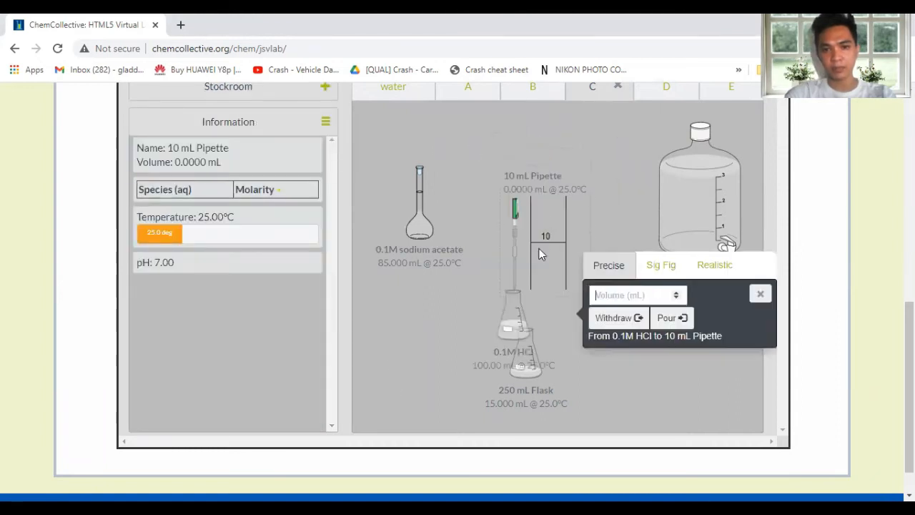
click(514, 255)
drag(497, 297, 519, 194)
drag(525, 358, 653, 361)
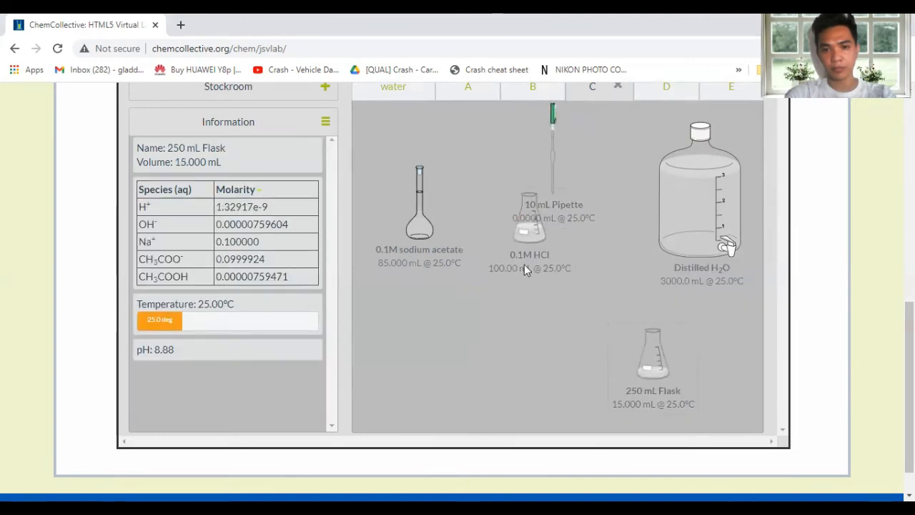
- Withdraw 7.50 mL of 0.1M HCl into the 10 mL pipette and set the HCl flask aside
drag(524, 269, 522, 308)
drag(543, 208, 522, 249)
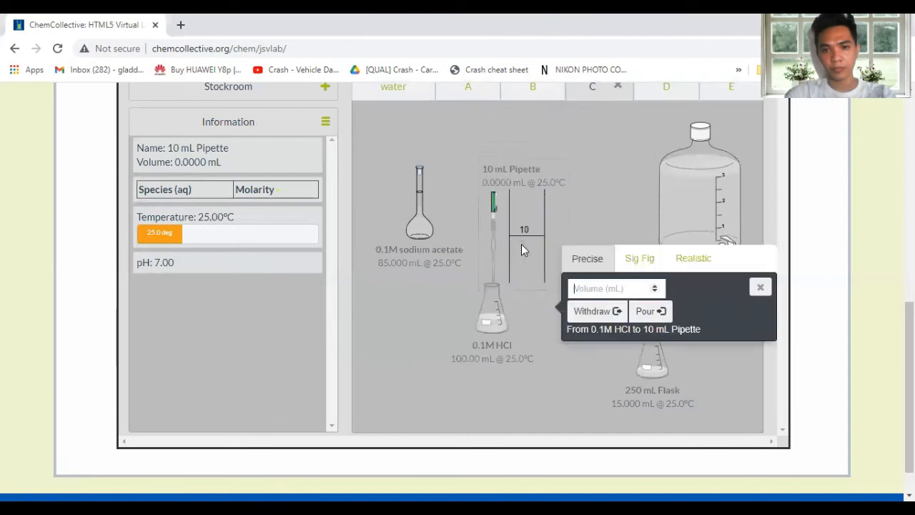
text(7.50)
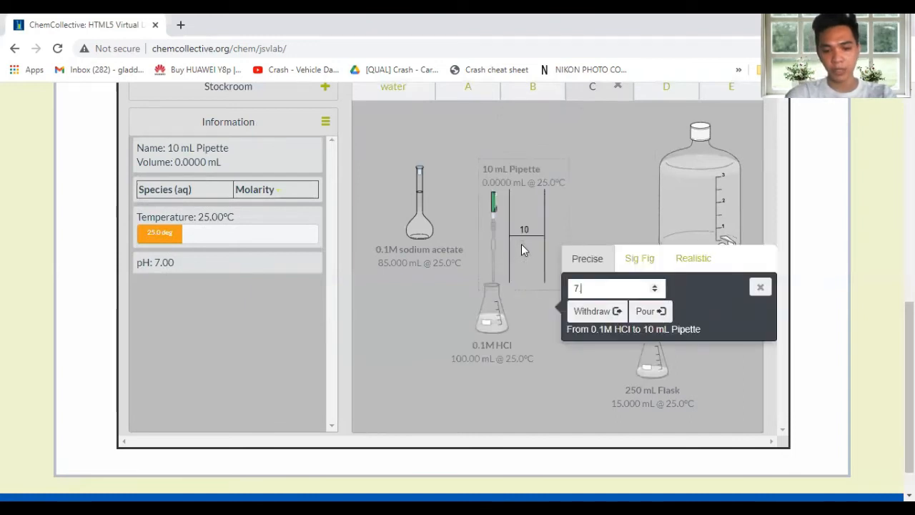
click(597, 312)
drag(492, 314, 584, 193)
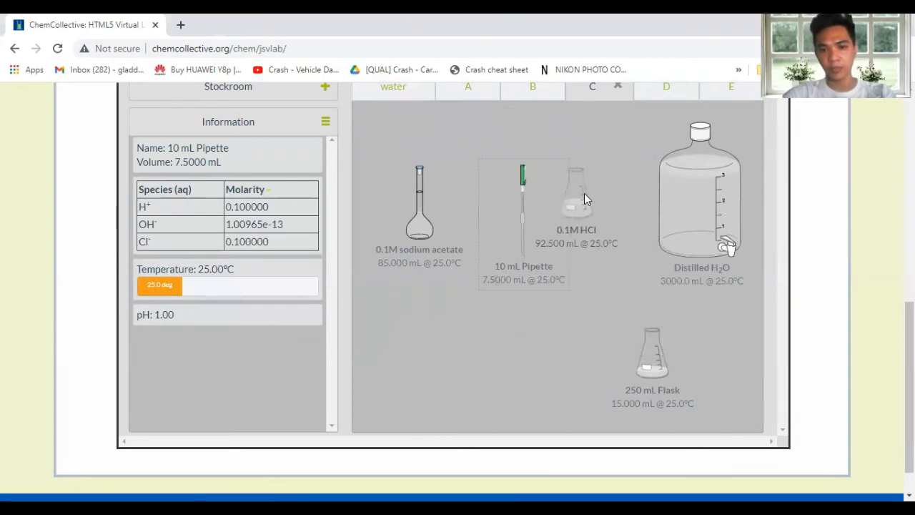
- Pour 7.50 mL of HCl from the 10 mL pipette into the 250 mL flask and separate the pipette from it
drag(658, 381, 544, 381)
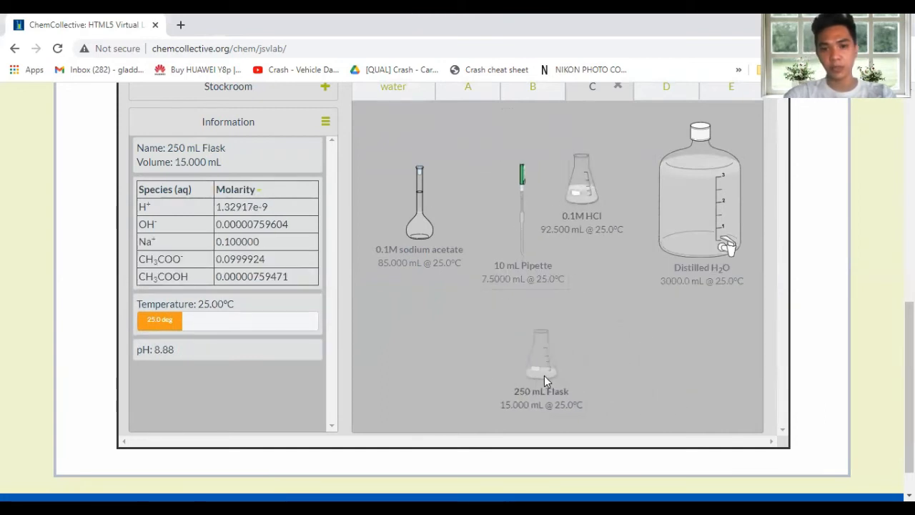
drag(520, 241, 533, 351)
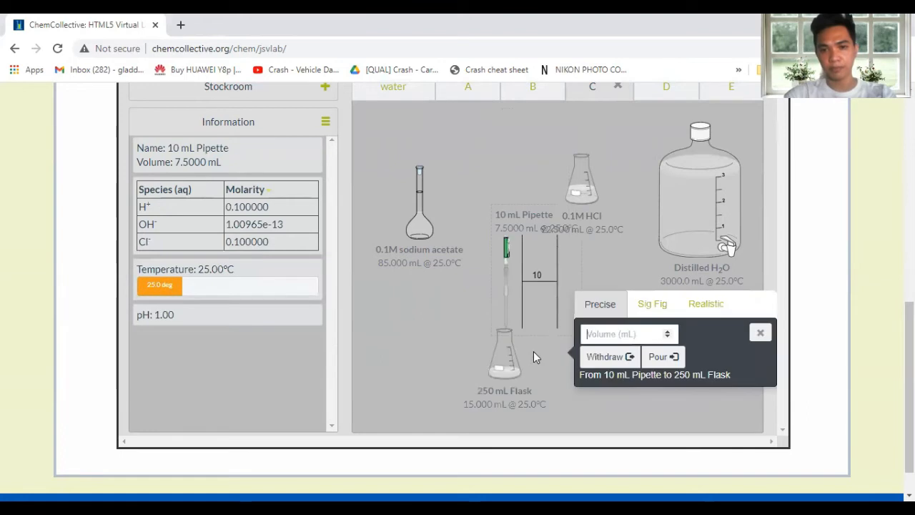
text(7.50)
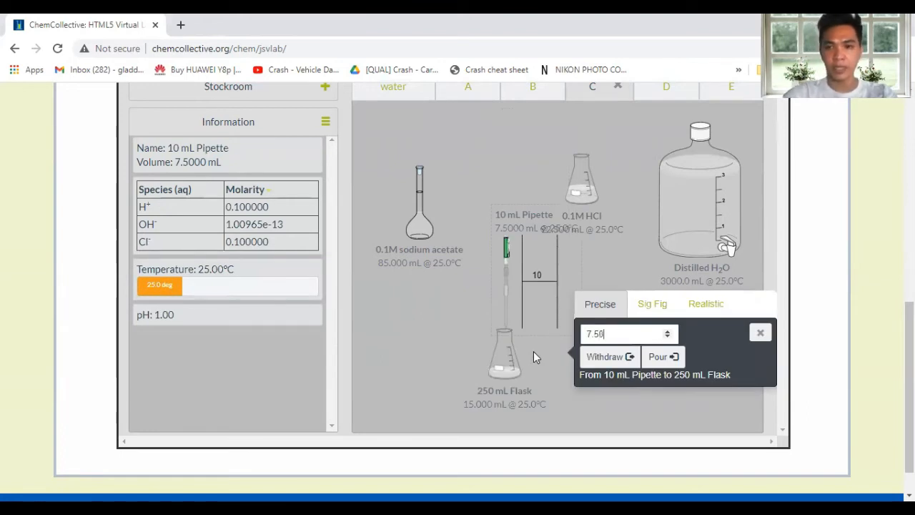
click(661, 362)
click(478, 184)
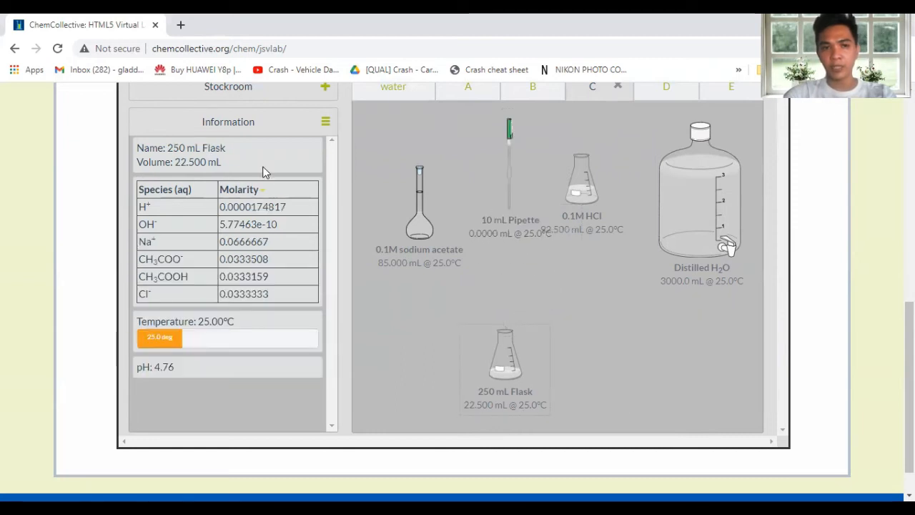
scroll(221, 150, up, 1)
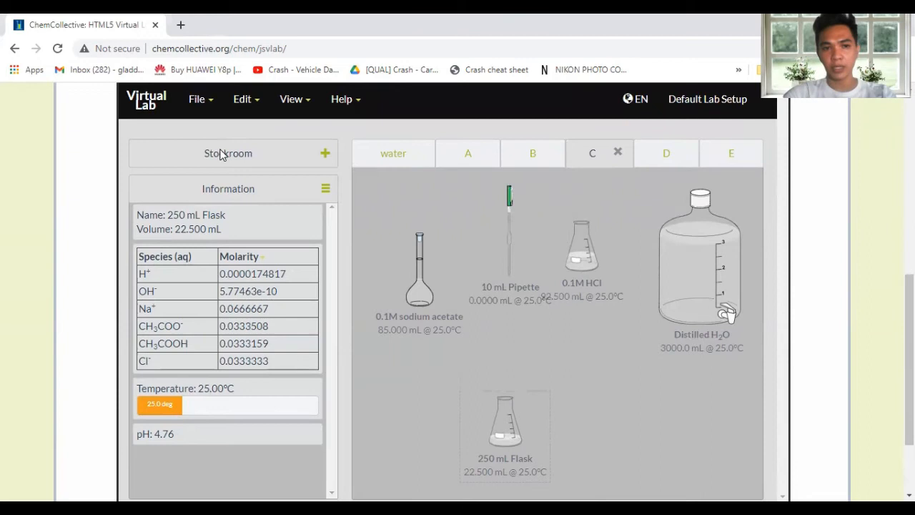
- Set the 0.1M sodium acetate flask aside and add a 10 mL graduated cylinder to workbench C
click(221, 153)
scroll(260, 213, down, 1)
click(158, 207)
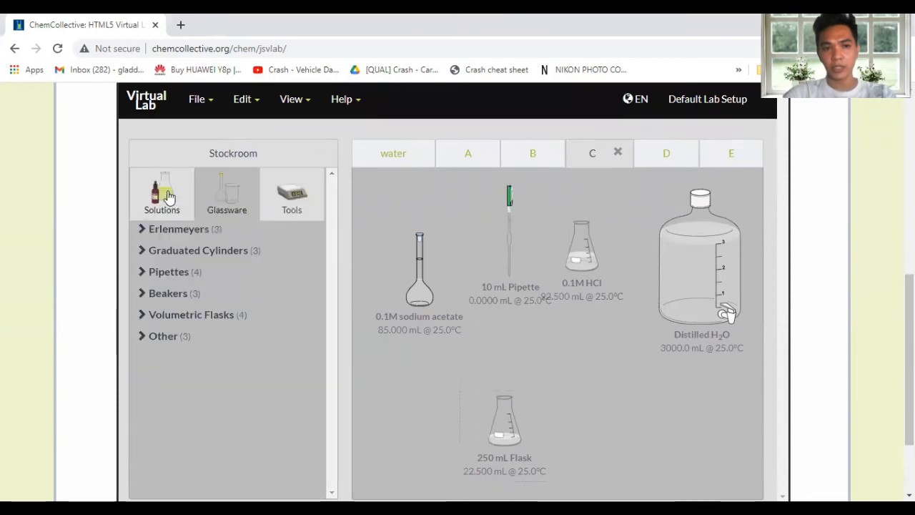
click(178, 251)
drag(214, 284, 441, 251)
drag(420, 279, 697, 449)
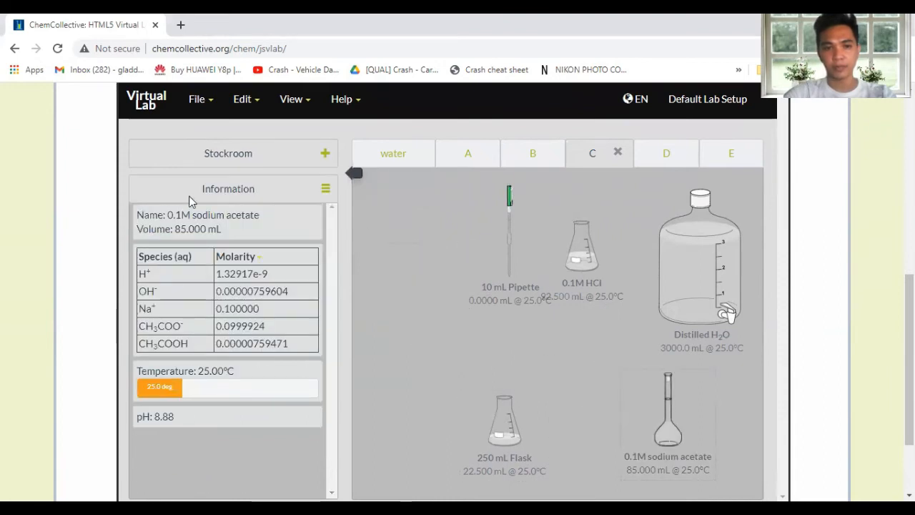
click(201, 159)
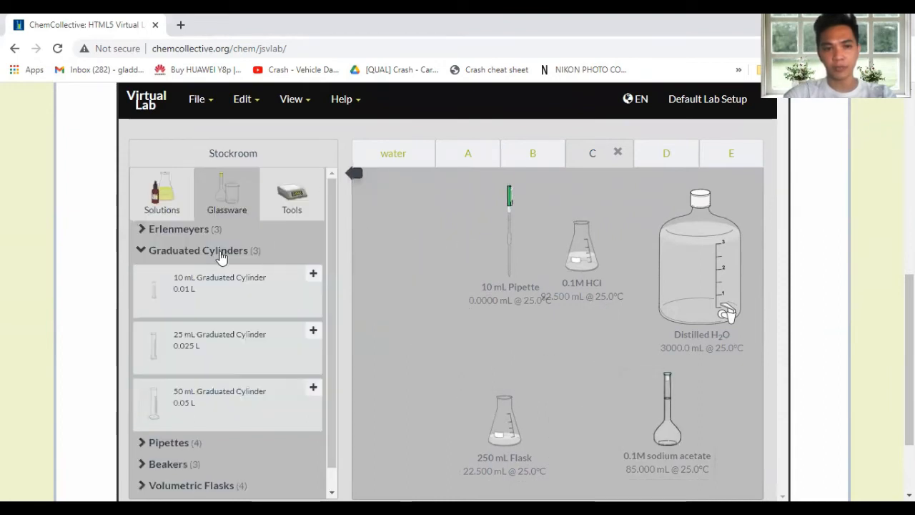
drag(421, 221, 441, 322)
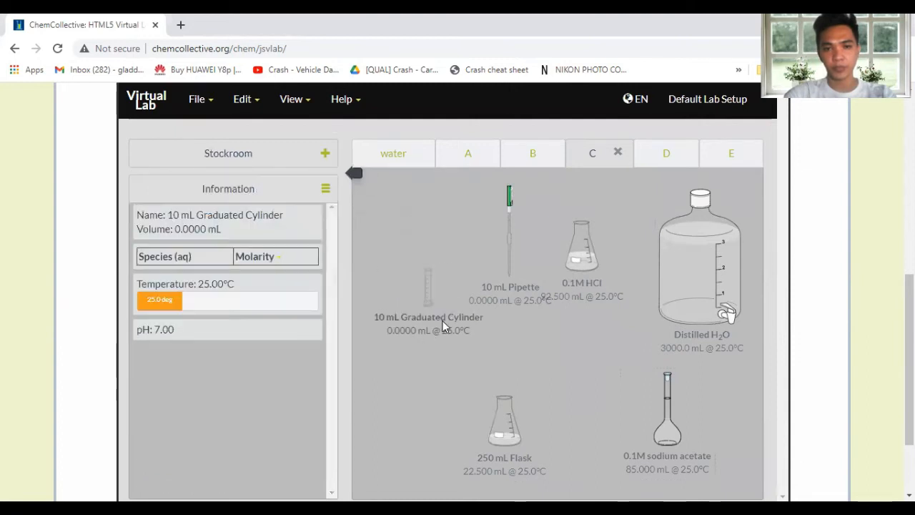
- Pour 7.50 mL of distilled water into the 10 mL graduated cylinder
drag(679, 431, 395, 263)
drag(436, 327, 709, 399)
drag(706, 290, 700, 363)
text(7)
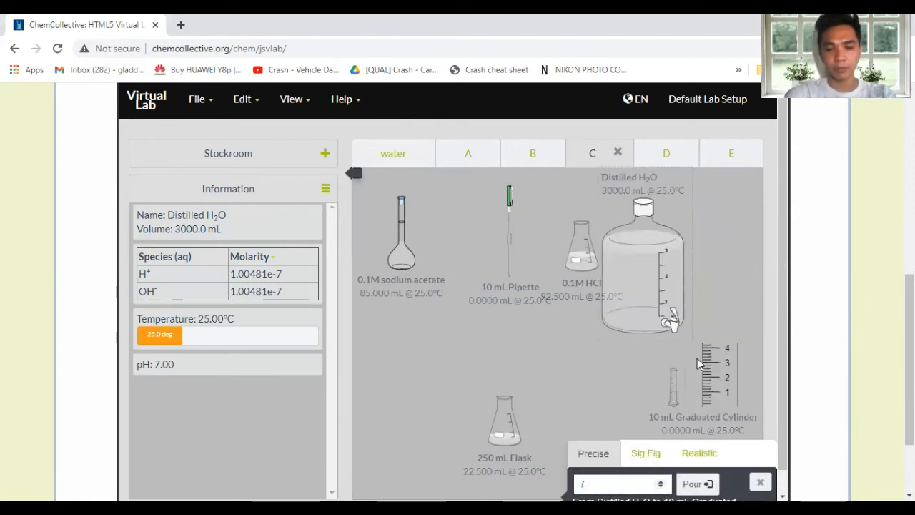
text(.50)
click(697, 484)
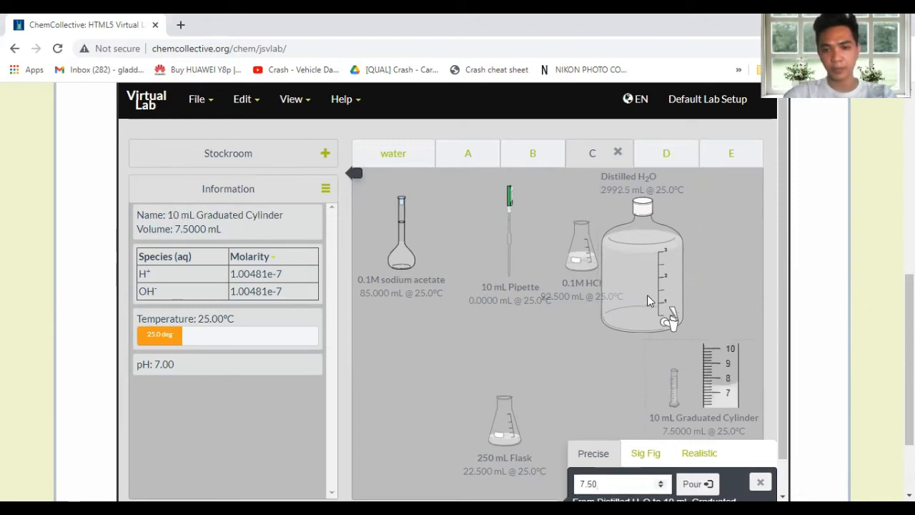
- Pour 7.50 mL of water from the graduated cylinder into the 250 mL flask and move the cylinder away
drag(694, 375, 477, 413)
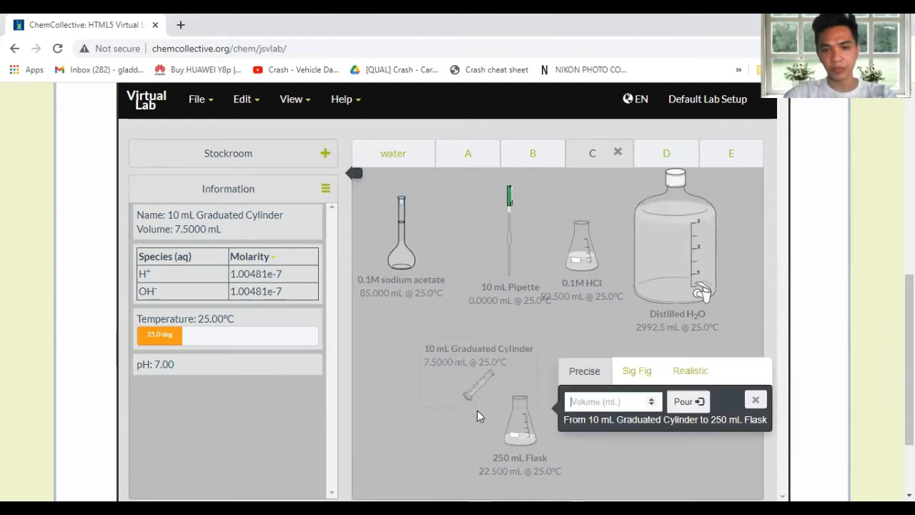
text(7.50)
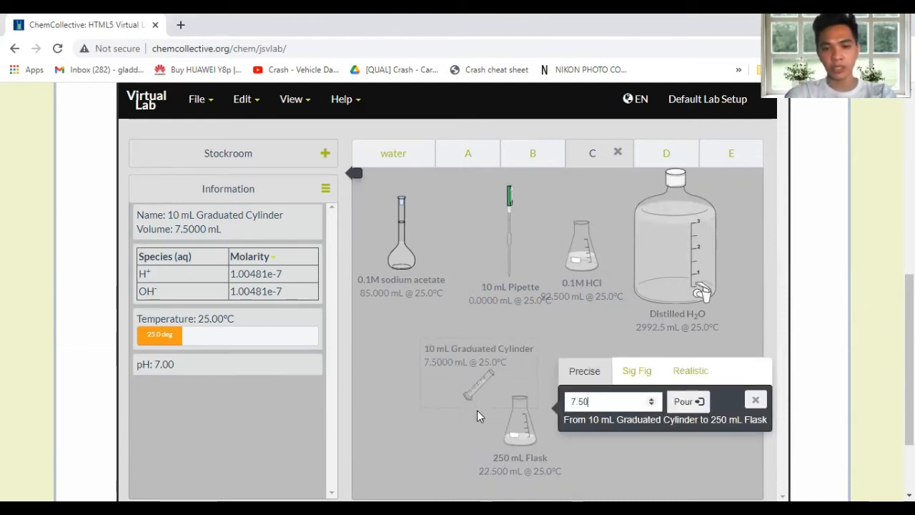
click(692, 402)
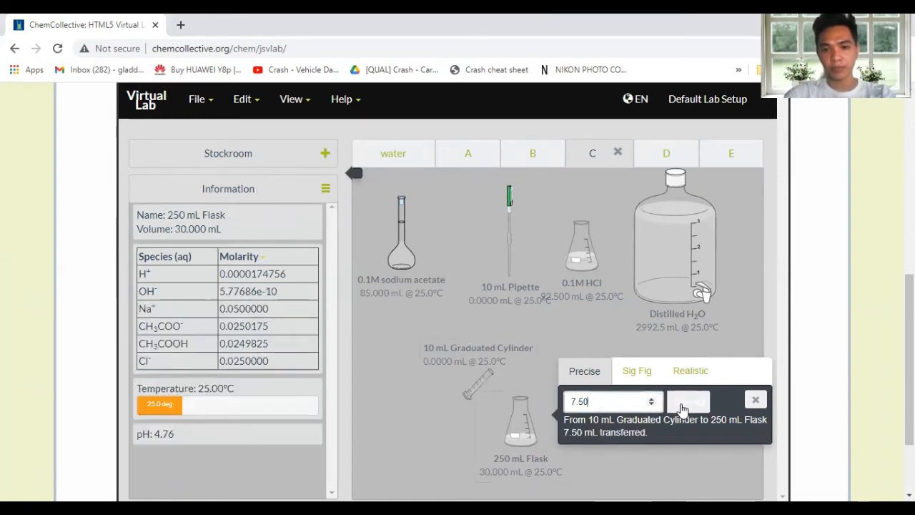
drag(466, 385, 450, 366)
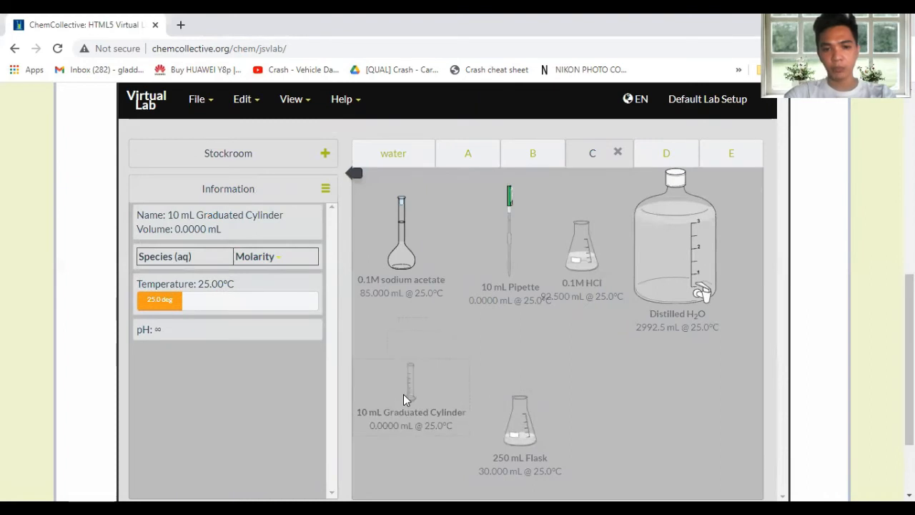
- Remove the empty 10 mL graduated cylinder and the empty 10 mL pipette from workbench C
right_click(403, 393)
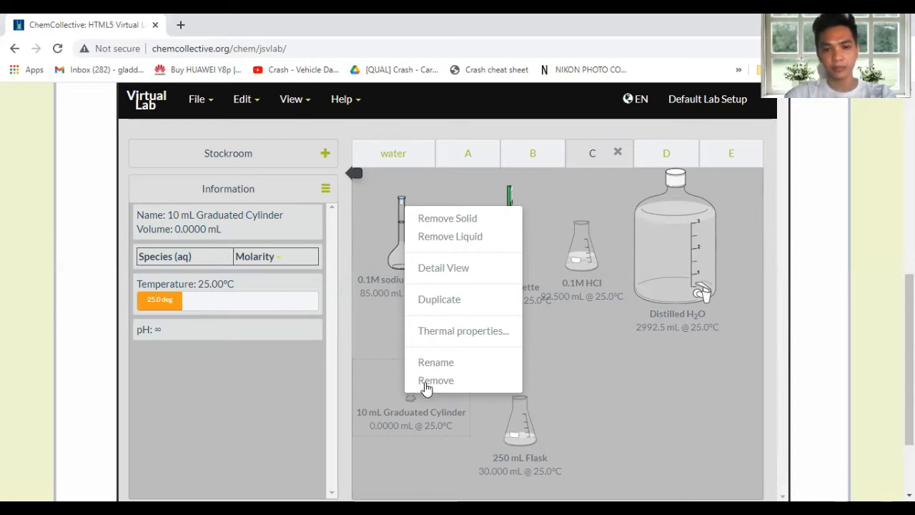
click(427, 380)
drag(495, 284, 389, 419)
right_click(389, 406)
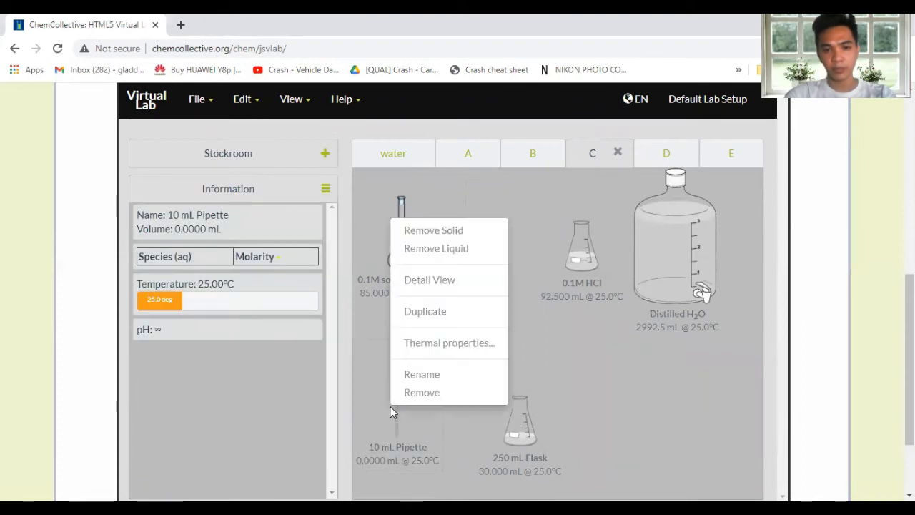
click(414, 393)
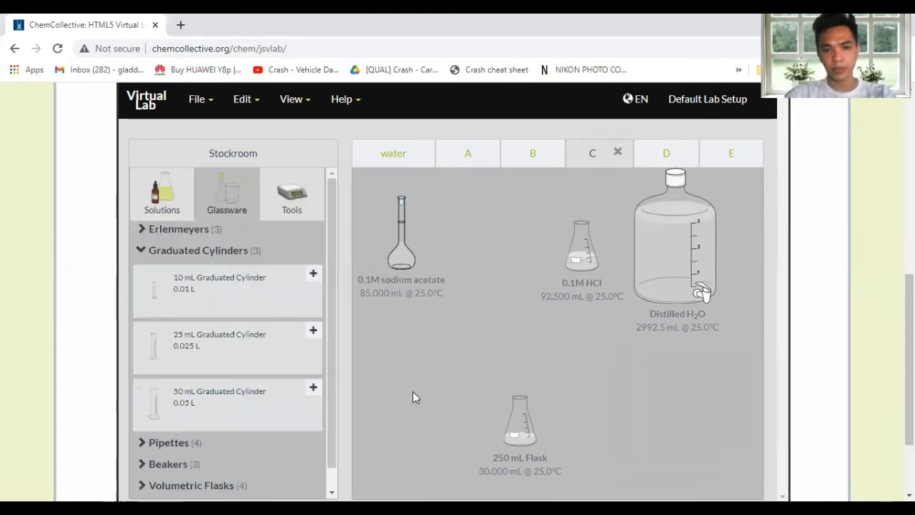
- Arrange the sodium acetate, HCl and distilled water containers in a row above the 250 mL flask on workbench C
drag(419, 262, 463, 303)
drag(576, 263, 542, 301)
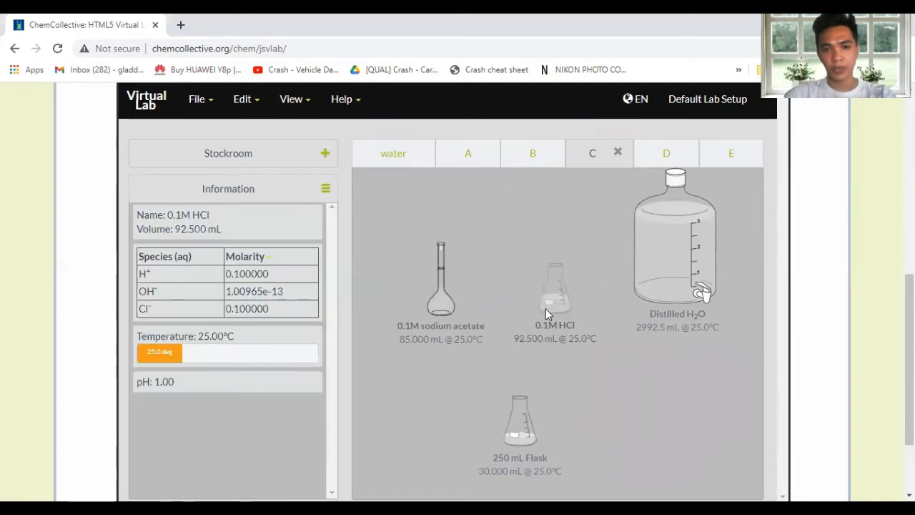
drag(659, 258, 646, 284)
drag(533, 425, 539, 432)
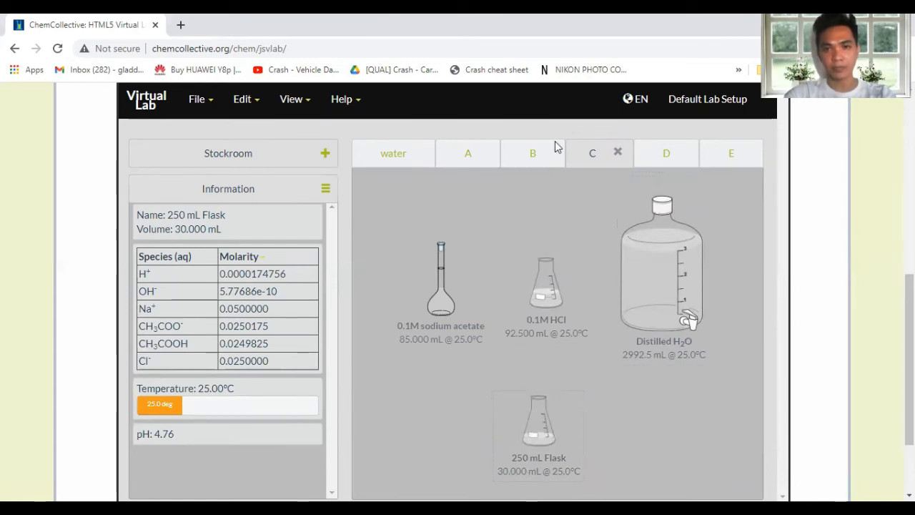
- Check the volumes for buffer D in table 1 of the Word document and return to workbench D in the virtual lab
key(alt+Tab)
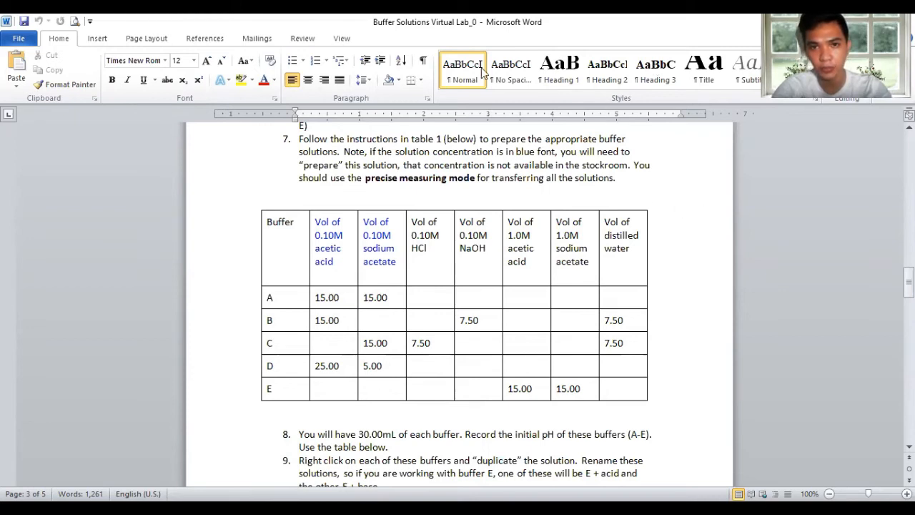
key(alt+Tab)
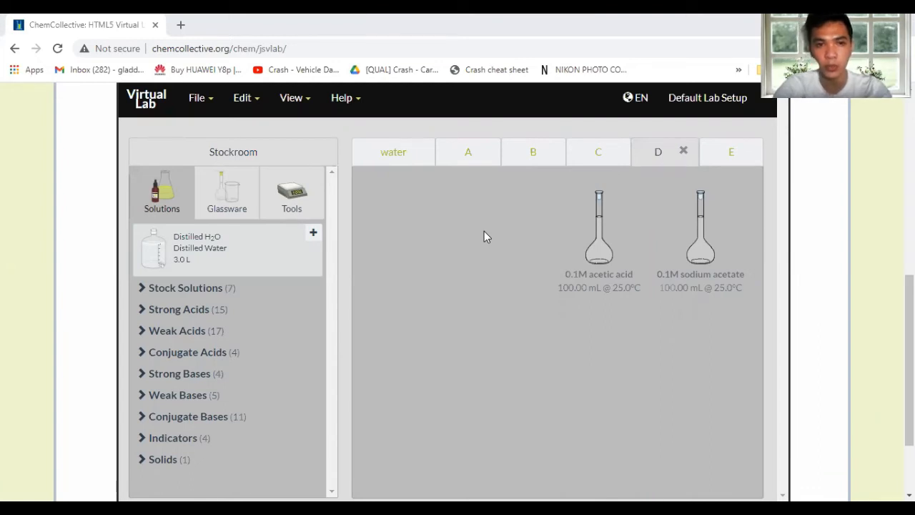
- Add an empty 250 mL flask to workbench D and space the 0.1M acetic acid and 0.1M sodium acetate flasks apart above it
click(224, 207)
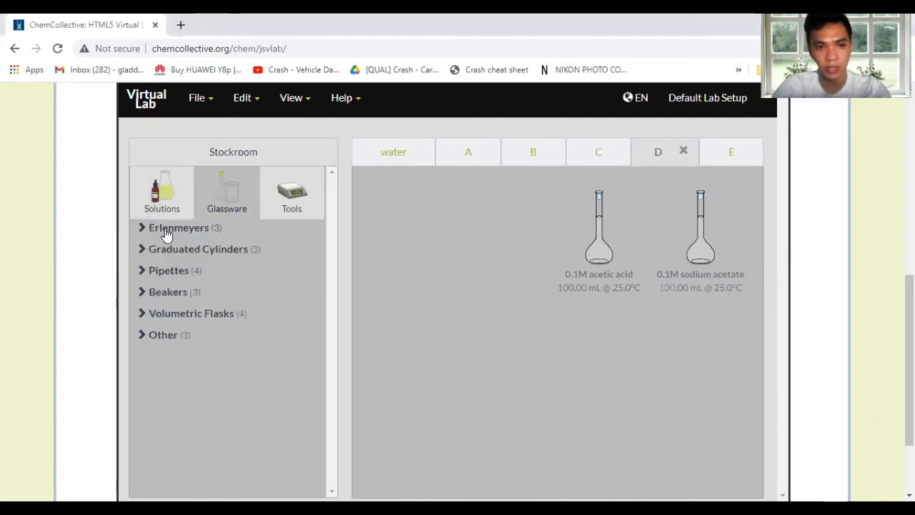
click(167, 229)
click(170, 269)
drag(399, 209, 550, 433)
drag(599, 271, 446, 311)
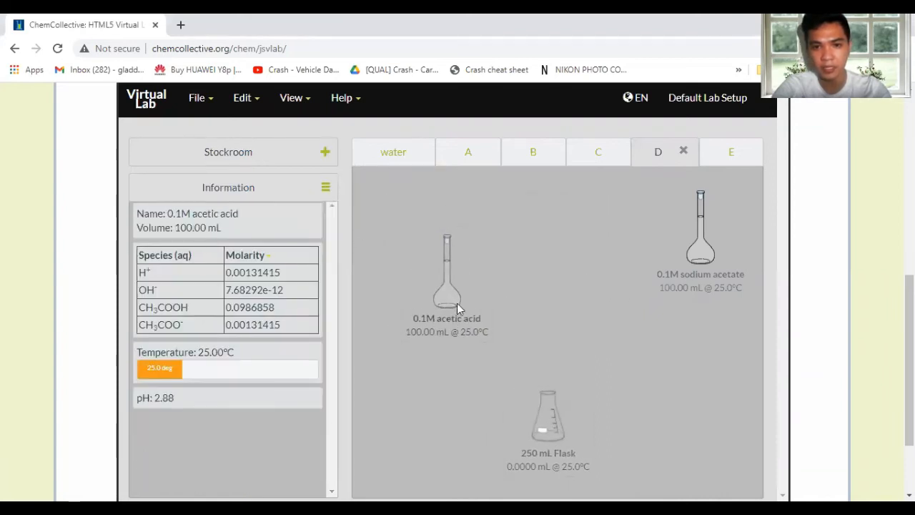
drag(720, 243, 676, 291)
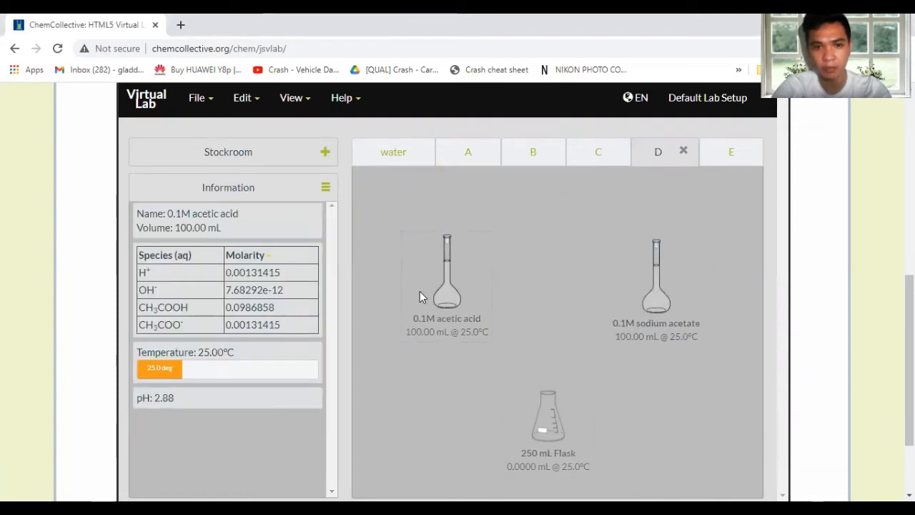
drag(434, 303, 434, 310)
- Add a 25 mL pipette to the 0.1M acetic acid flask and withdraw 25.0 mL into it
click(251, 156)
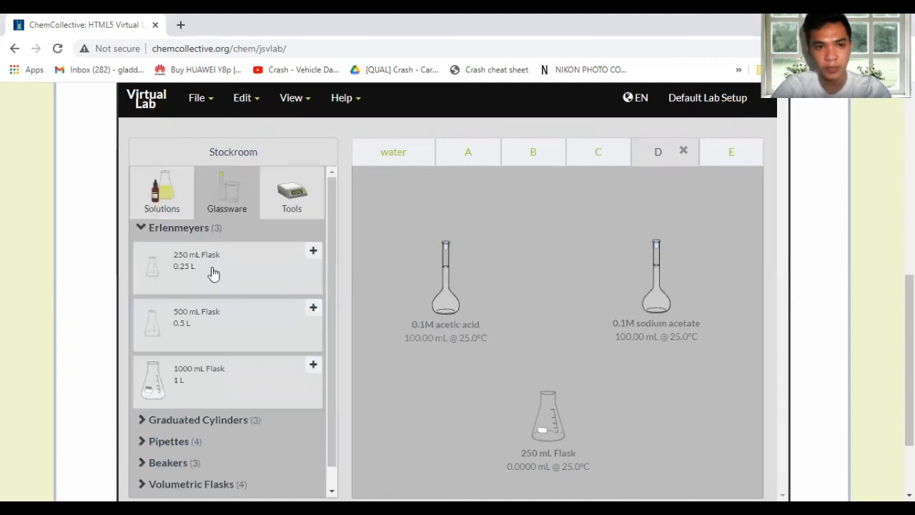
click(158, 230)
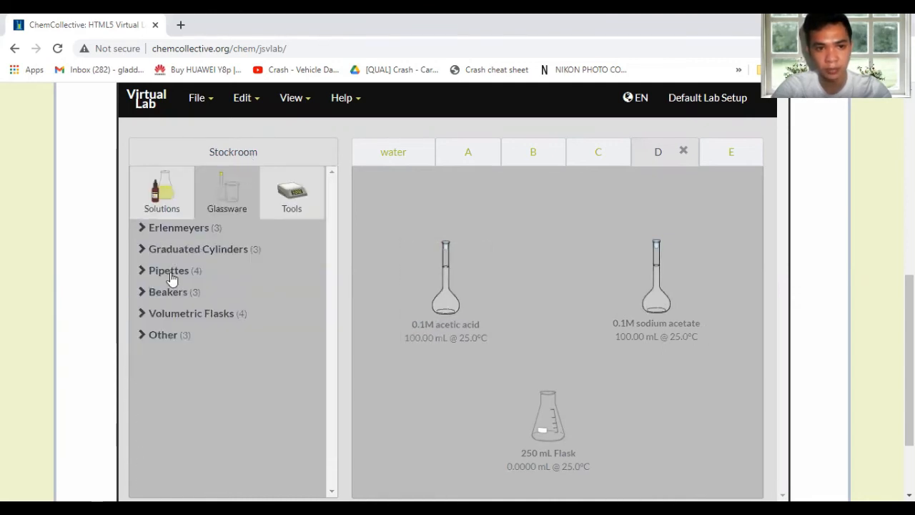
click(171, 271)
drag(198, 421, 449, 262)
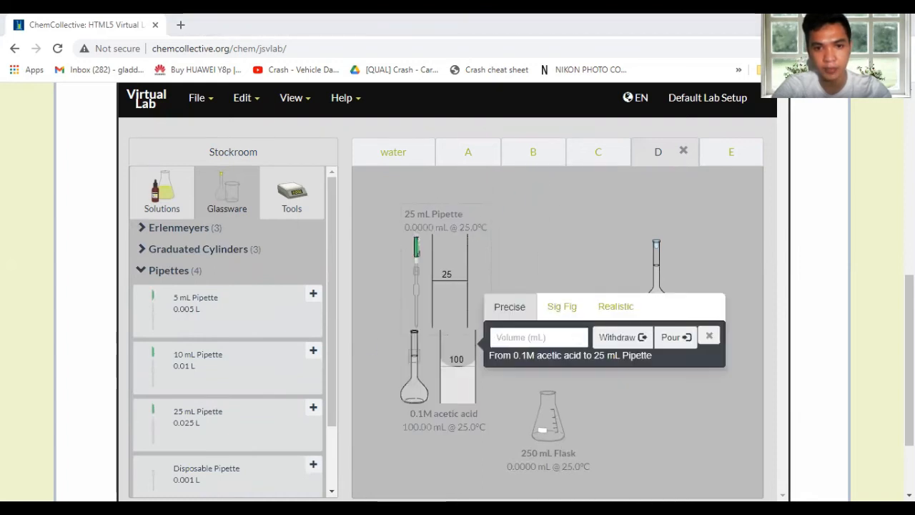
click(510, 340)
text(25.0)
click(611, 345)
- Pour 25.0 mL of acetic acid from the 25 mL pipette into the 250 mL flask on workbench D
drag(417, 293, 526, 389)
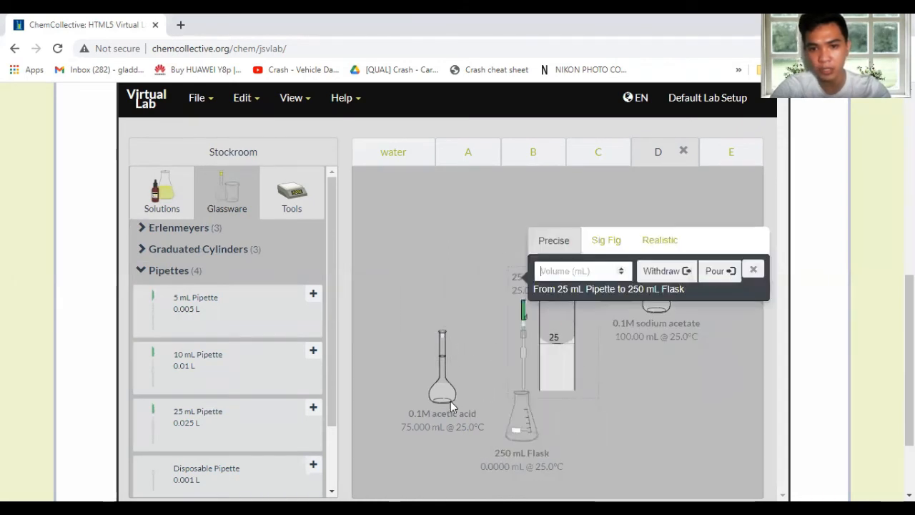
text(25.0)
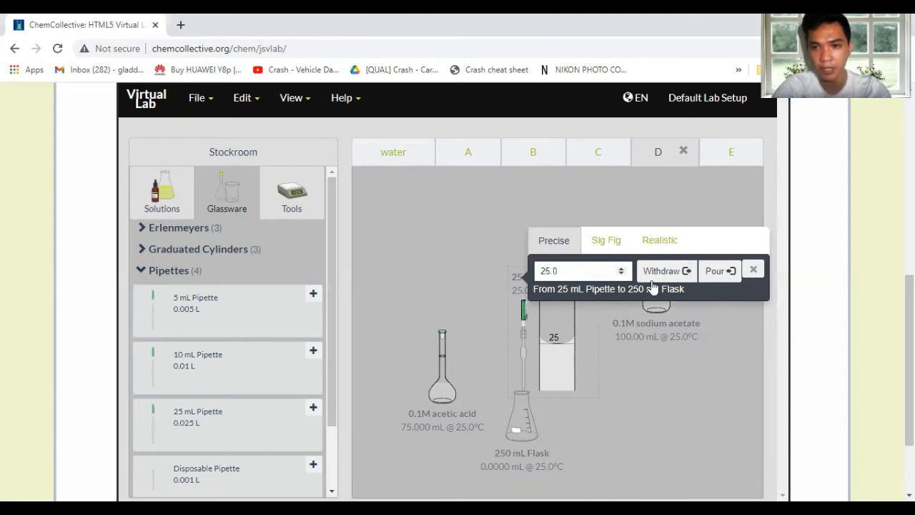
click(709, 275)
- Set the 0.1M acetic acid flask aside and remove the empty 25 mL pipette from workbench D
drag(437, 341, 437, 231)
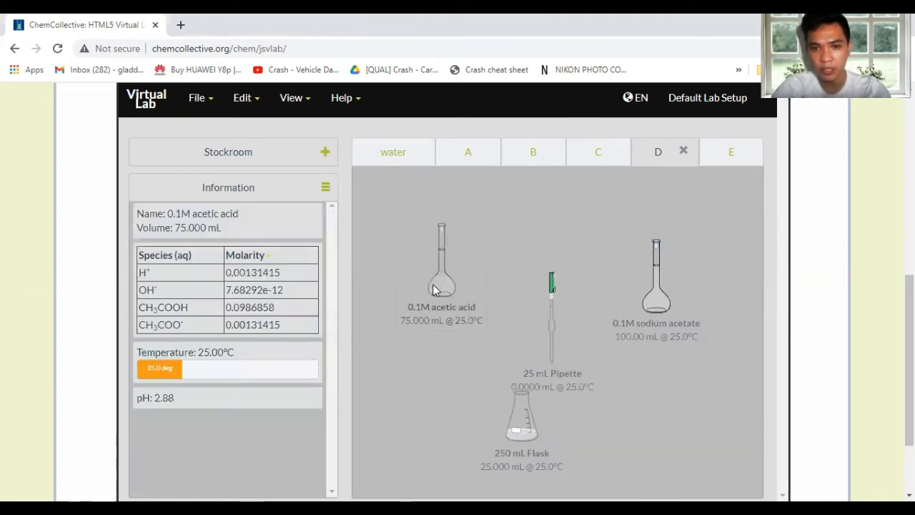
drag(545, 332, 541, 287)
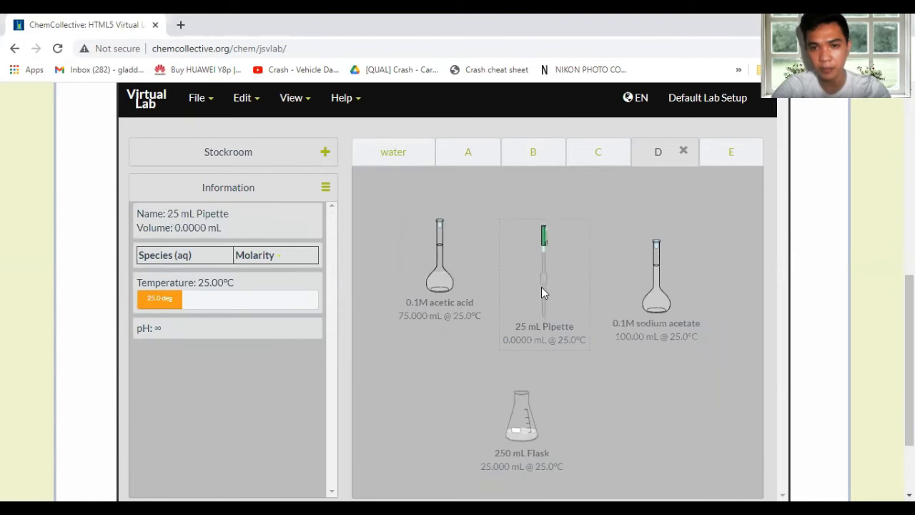
right_click(541, 287)
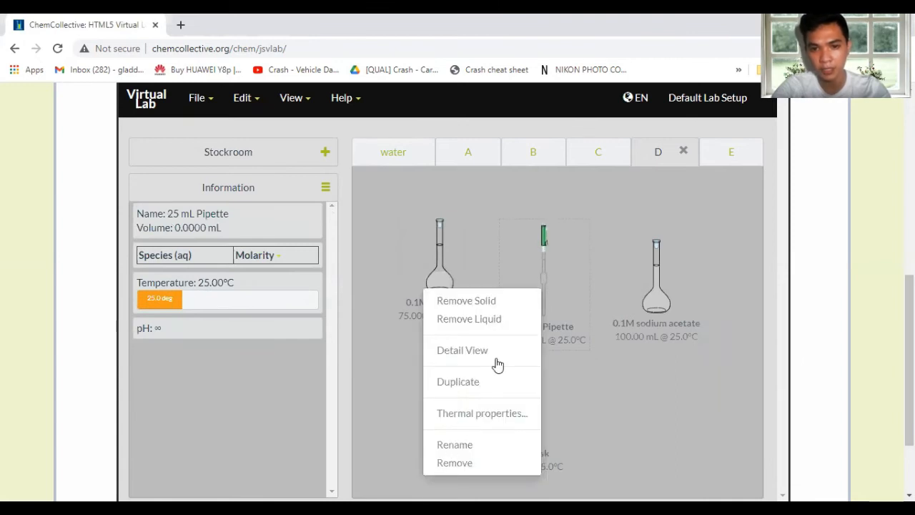
click(458, 462)
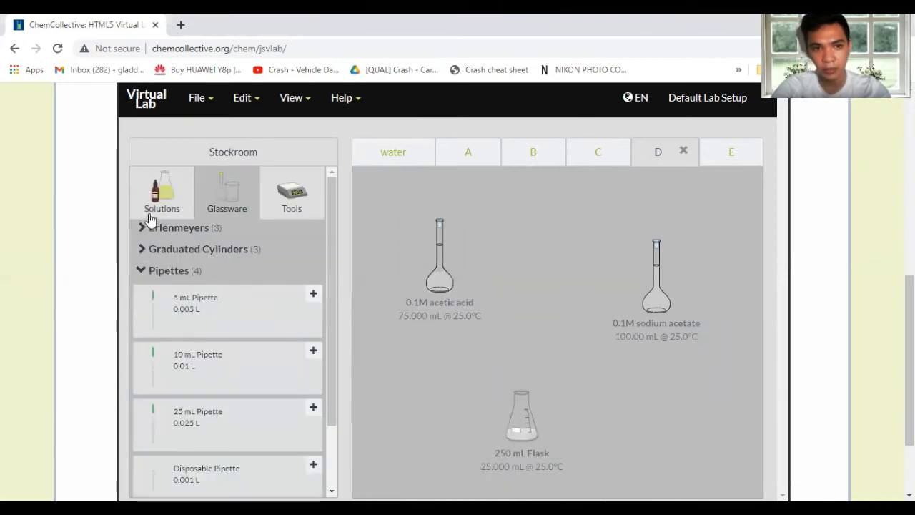
- Add a 5 mL pipette to the 0.1M sodium acetate flask and start entering the transfer volume
click(224, 315)
drag(569, 247, 656, 289)
text(0)
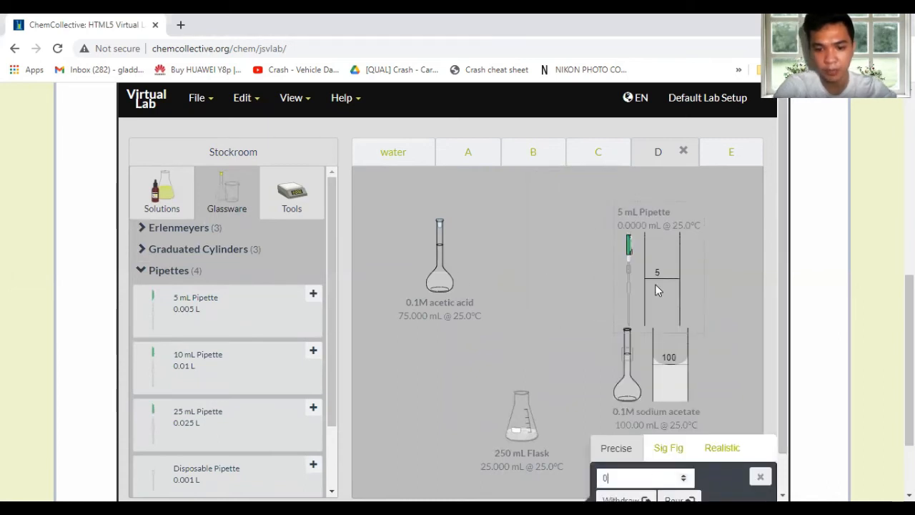
- Withdraw 5.0 mL of 0.1M sodium acetate into the 5 mL pipette using precise transfer
key(BackSpace)
text(5.0)
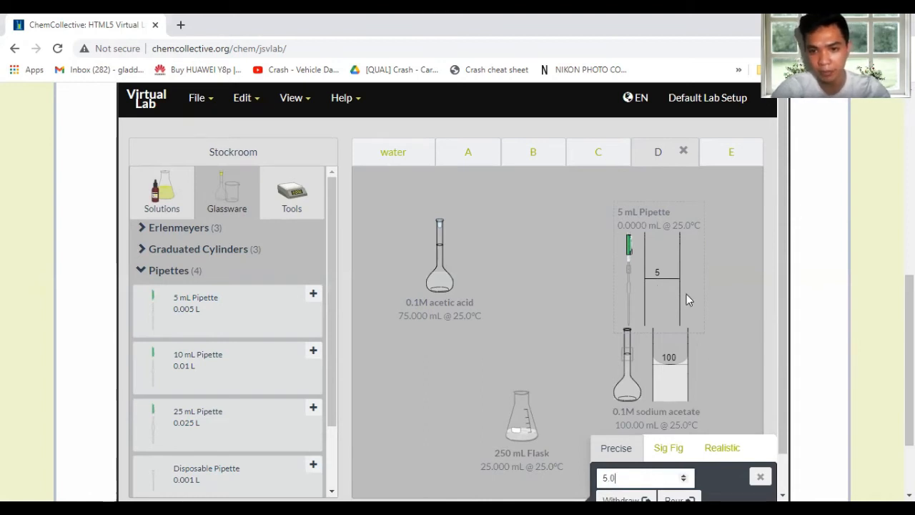
click(624, 262)
drag(624, 262, 644, 356)
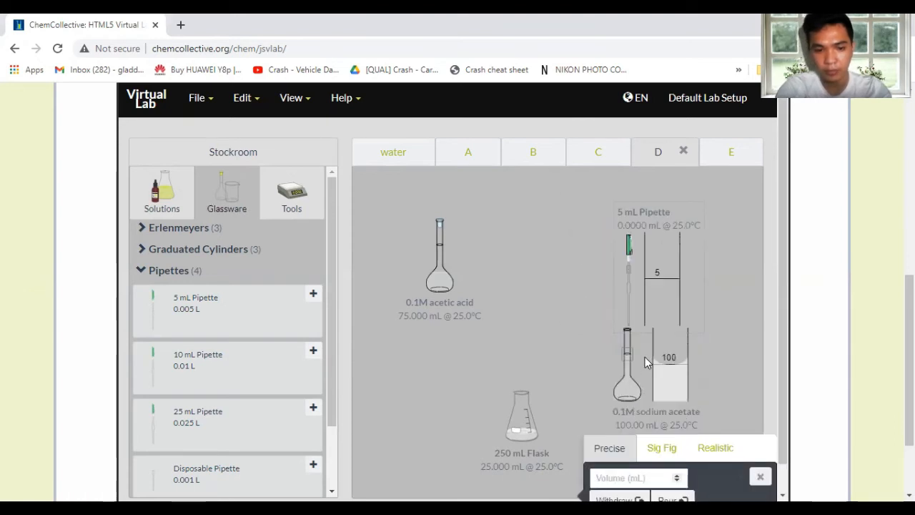
text(5.0)
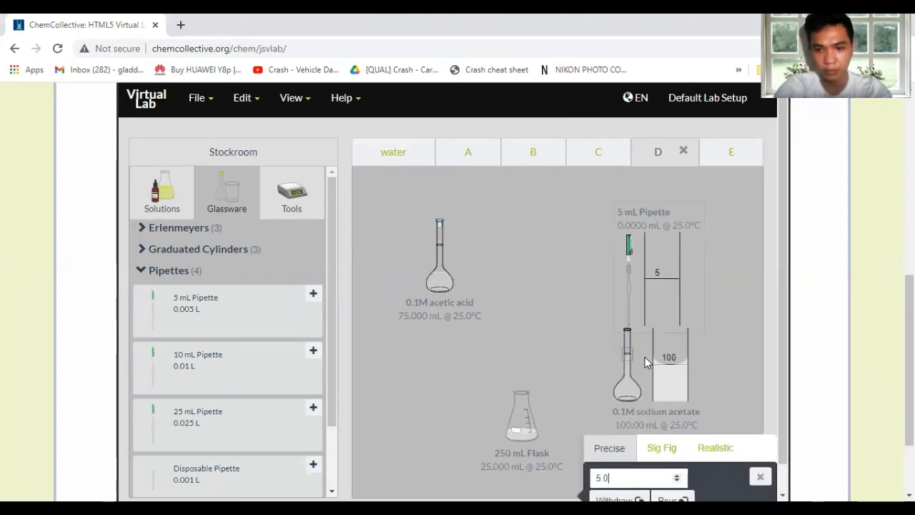
scroll(645, 357, down, 1)
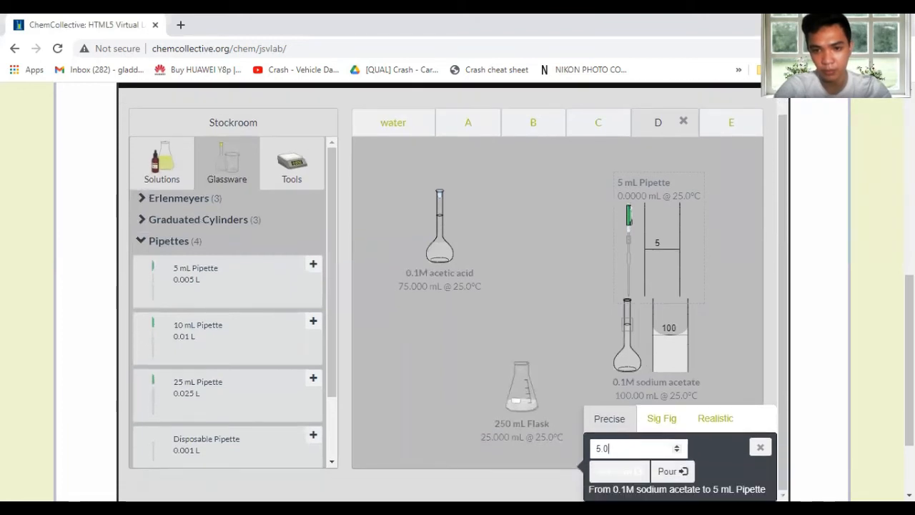
click(618, 471)
- Pour 5.0 mL of sodium acetate from the 5 mL pipette into the 250 mL flask
drag(631, 250, 501, 397)
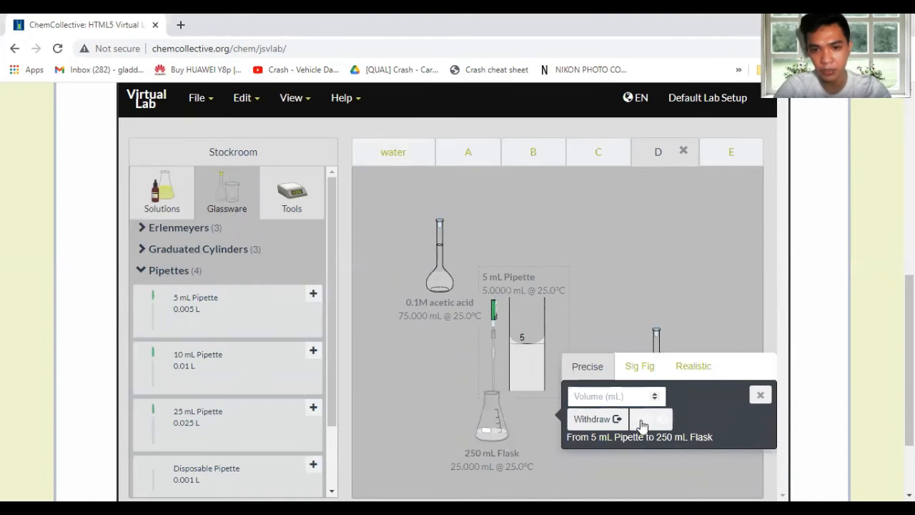
text(5)
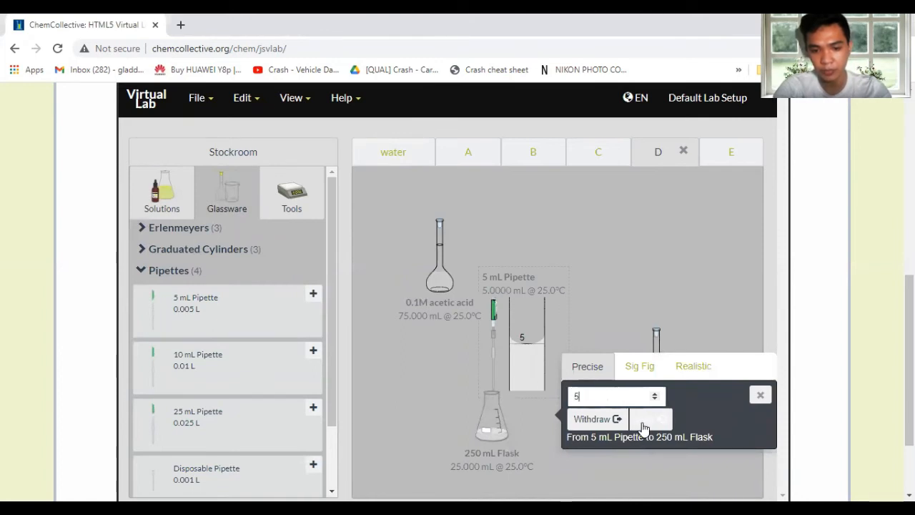
click(643, 426)
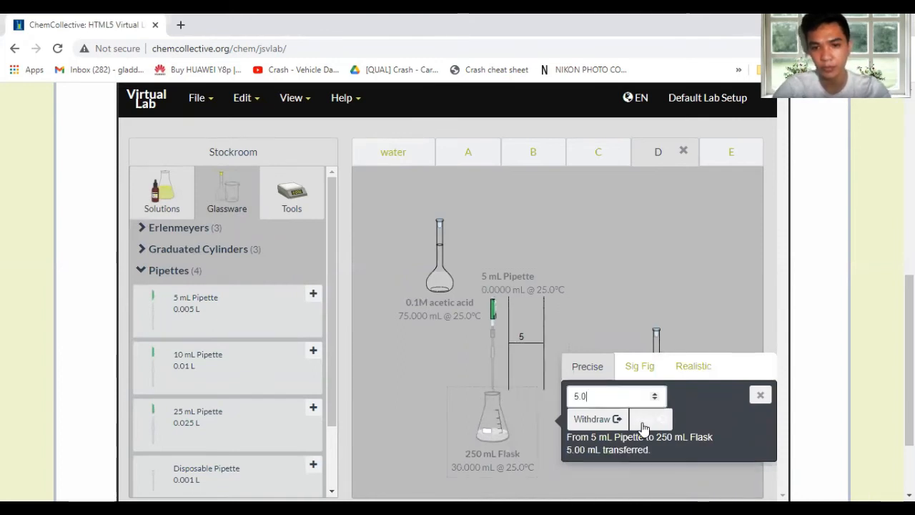
- Move the 5 mL pipette and the sodium acetate flask clear, and select the 250 mL flask to show its solution information
drag(499, 348, 614, 236)
drag(660, 363, 674, 274)
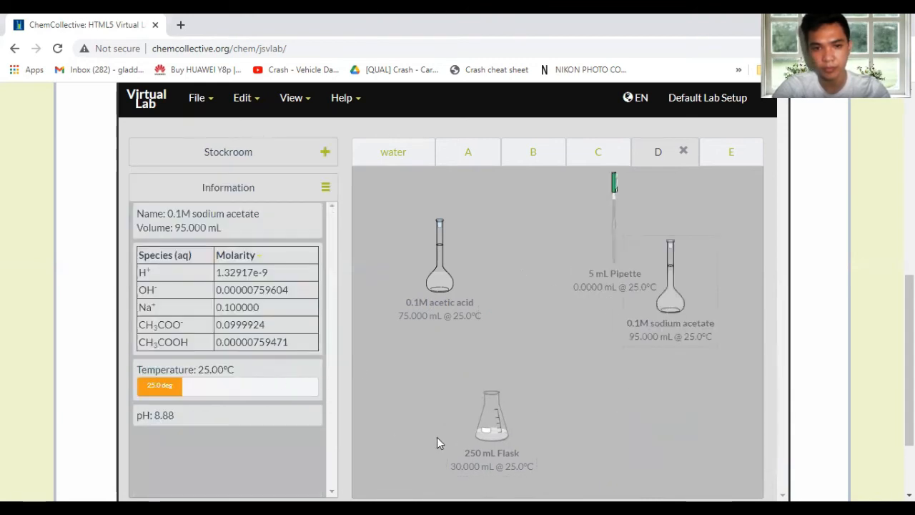
click(475, 433)
drag(475, 433, 506, 432)
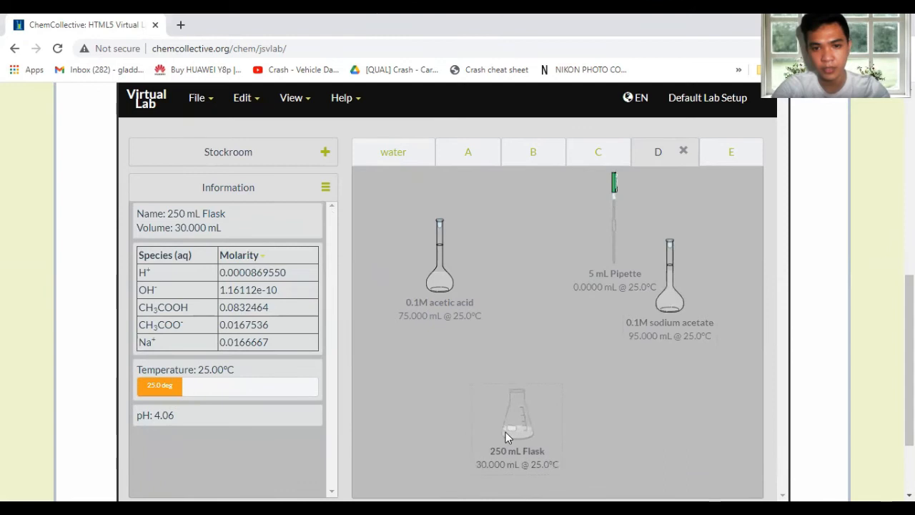
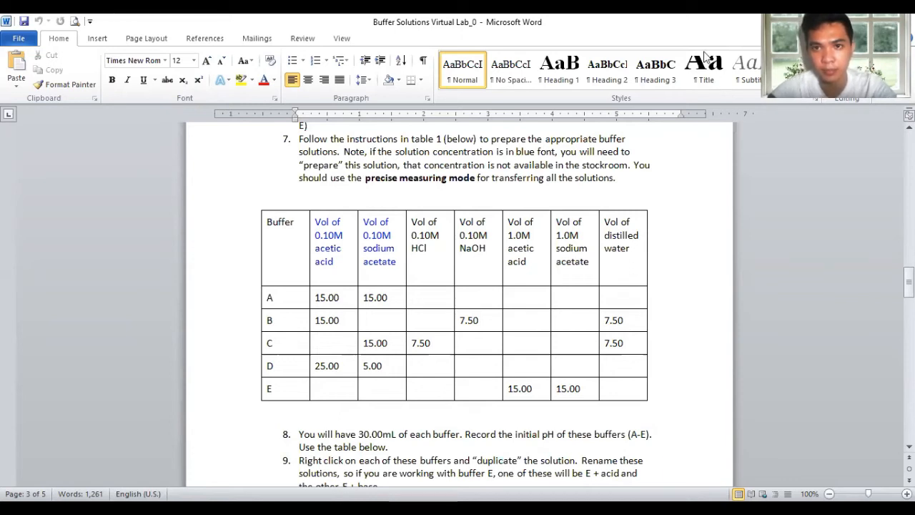
- Switch to the ChemCollective Virtual Lab and place a flask of 1M acetic acid from the weak acids on workbench E
key(alt+Tab)
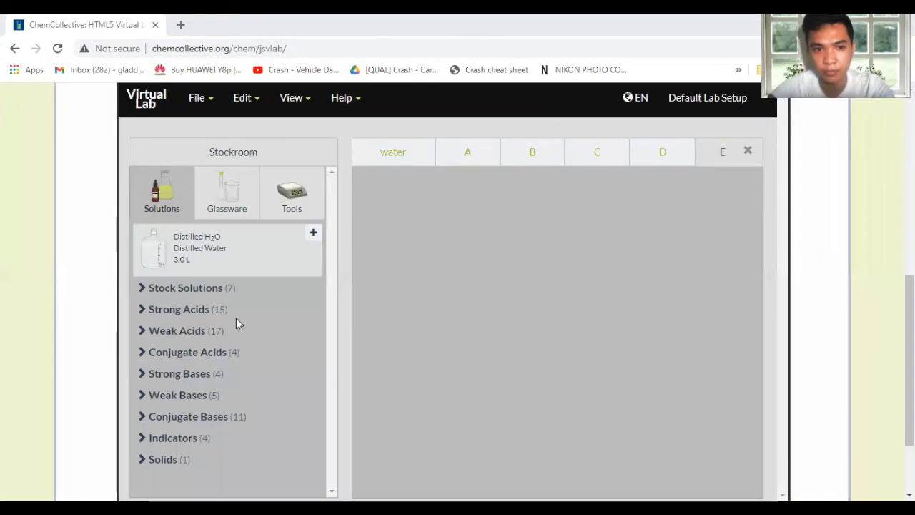
click(174, 337)
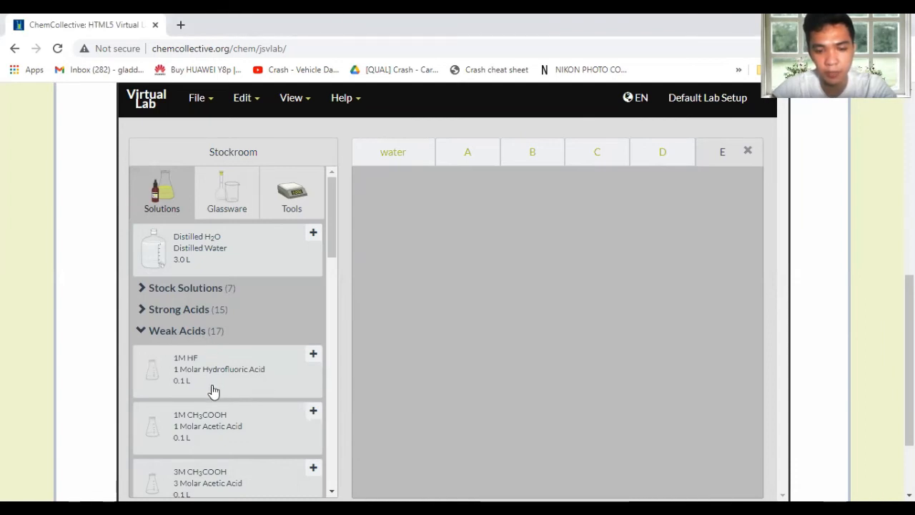
click(167, 336)
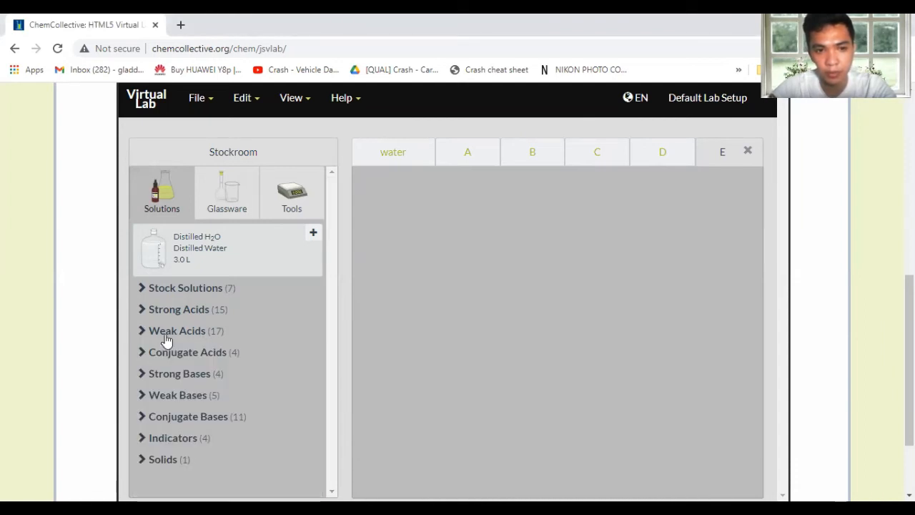
click(167, 334)
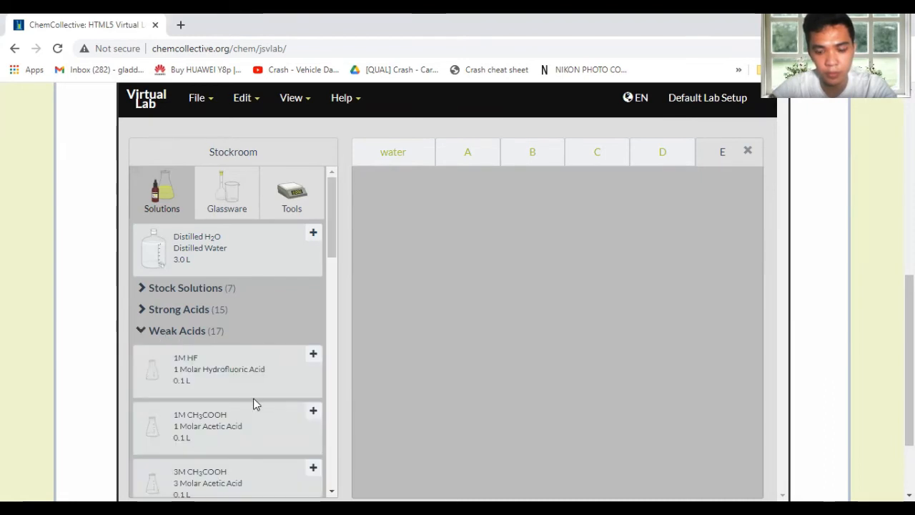
scroll(253, 398, down, 2)
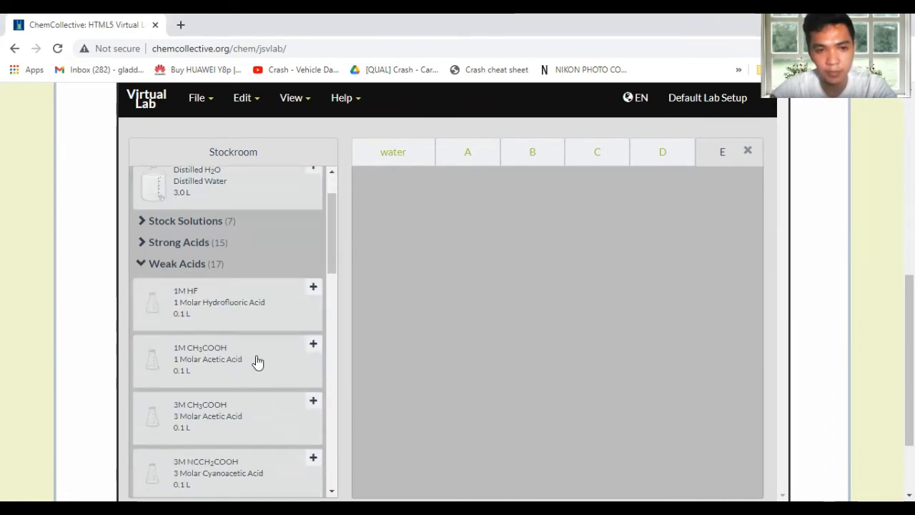
drag(231, 317, 359, 280)
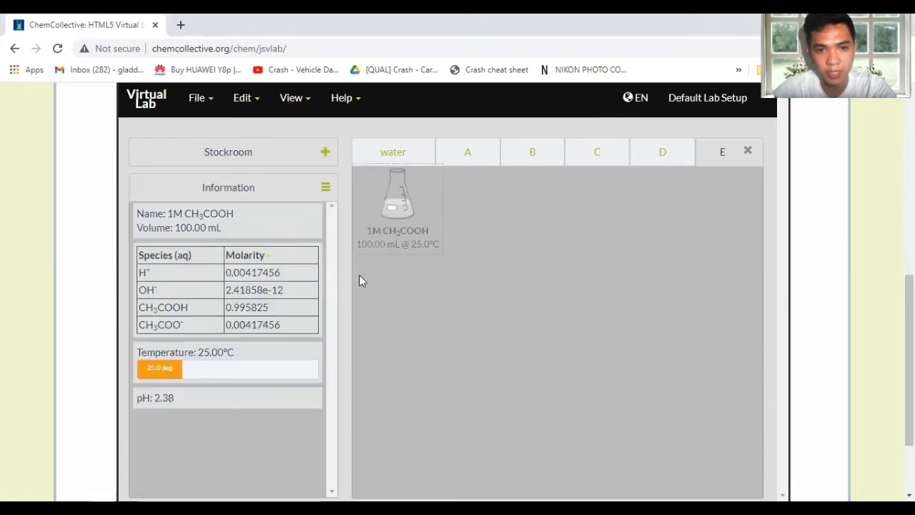
drag(398, 245, 451, 307)
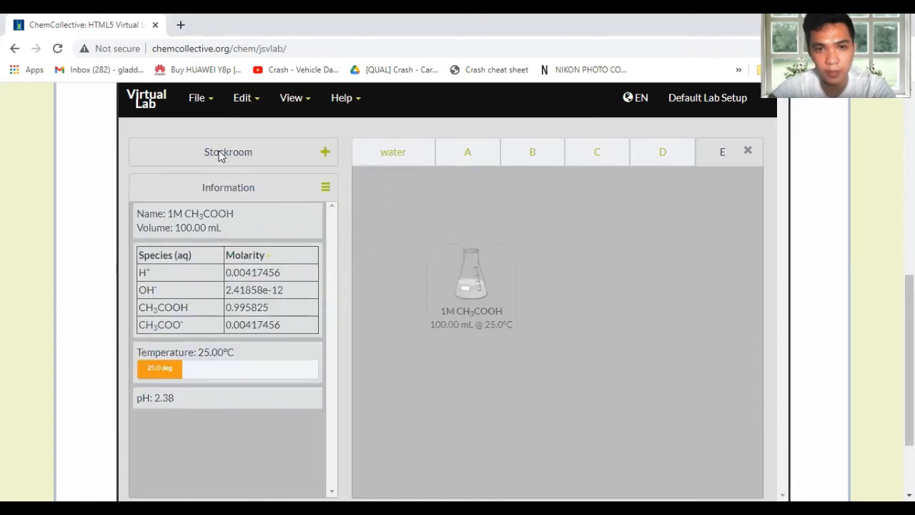
- Add a flask of 1M sodium acetate from the conjugate bases to workbench E
click(220, 157)
click(188, 196)
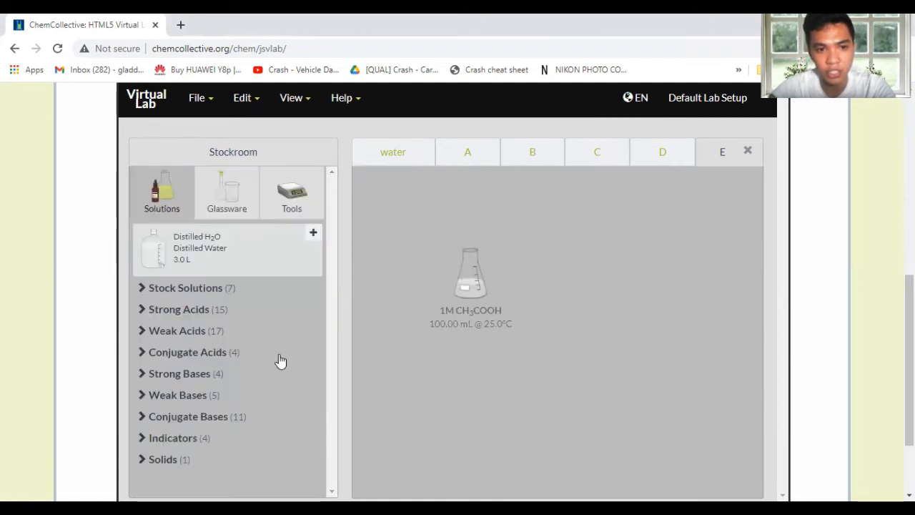
click(179, 399)
scroll(245, 424, down, 3)
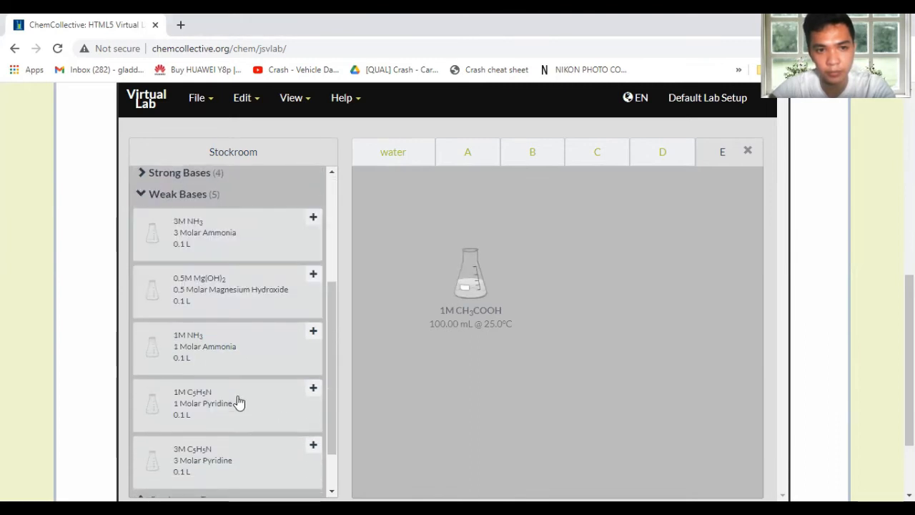
click(176, 196)
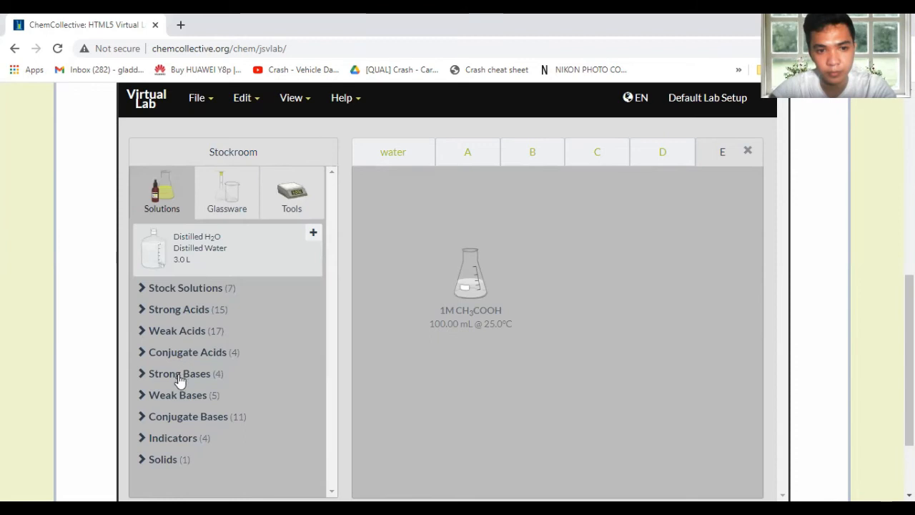
click(170, 419)
scroll(223, 426, down, 2)
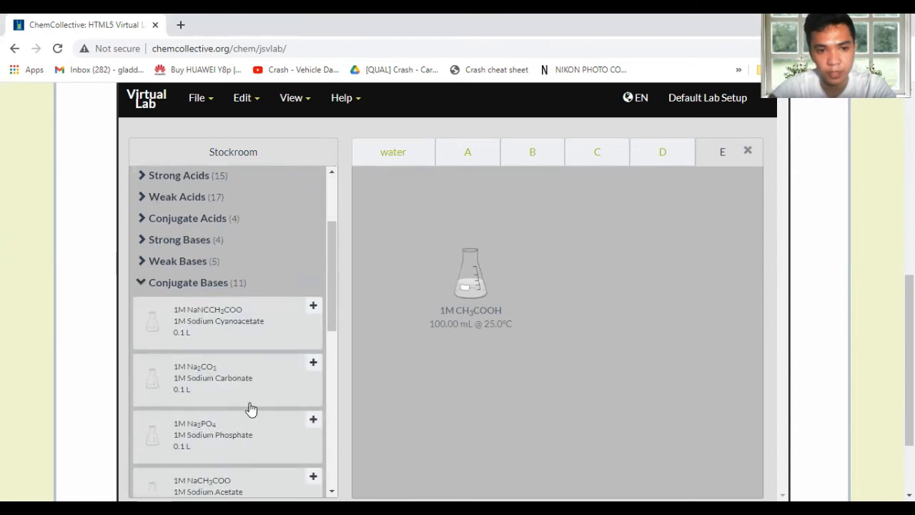
scroll(247, 405, down, 1)
click(240, 428)
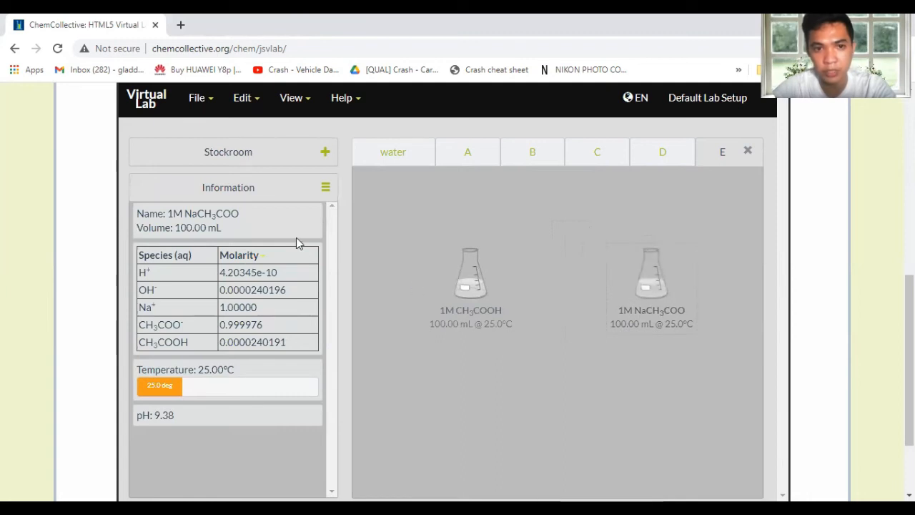
- Add a 250 mL Erlenmeyer flask to workbench E and place it below the two solution flasks
click(254, 157)
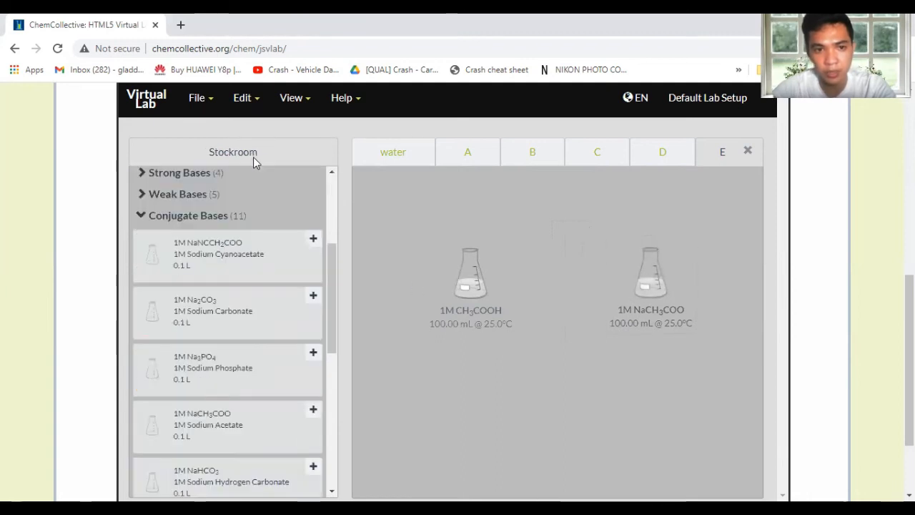
click(144, 216)
click(229, 194)
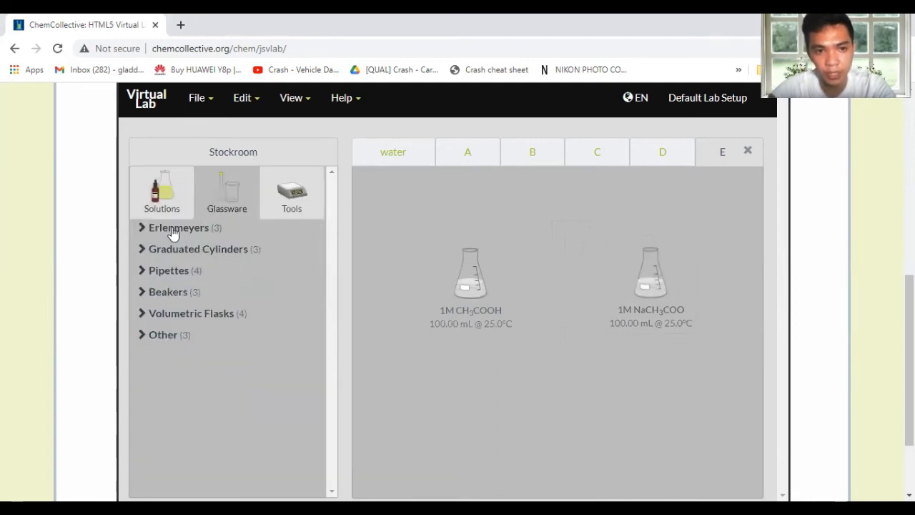
click(172, 230)
click(191, 268)
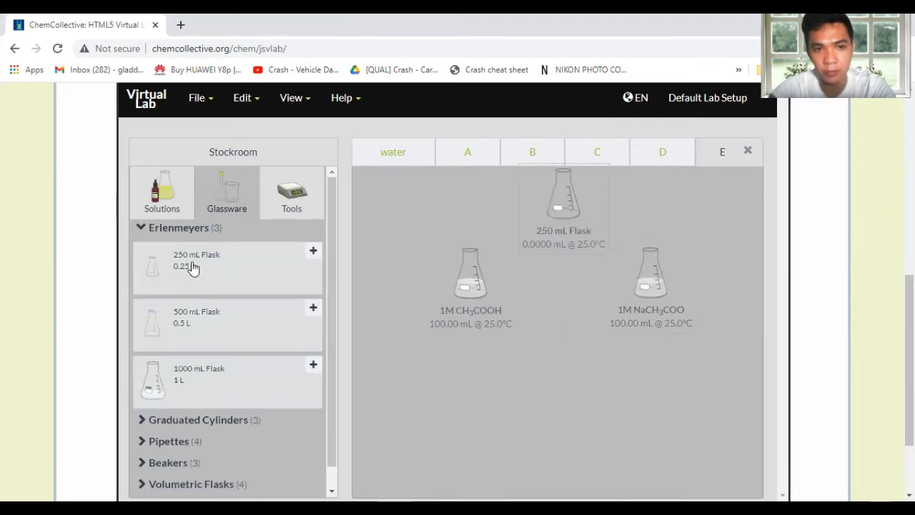
drag(548, 202, 544, 447)
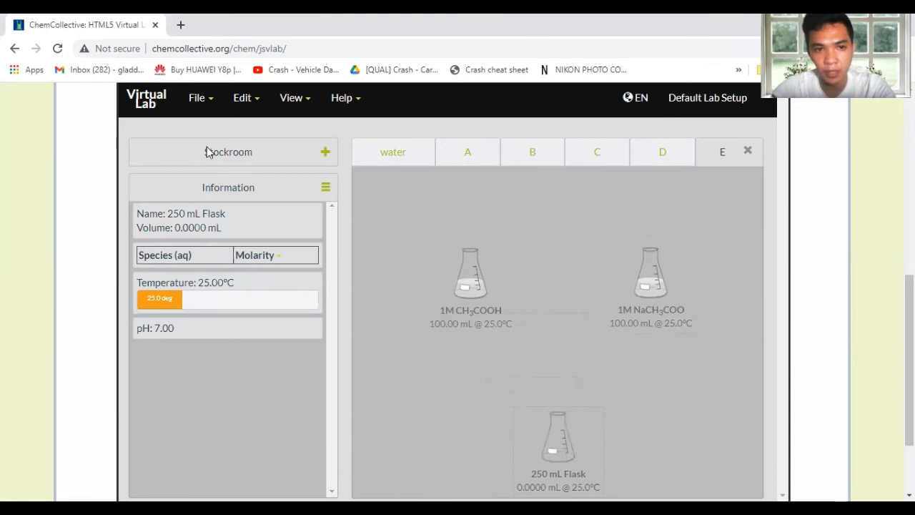
- Add a 25 mL pipette from the stockroom glassware to workbench E
click(207, 151)
click(151, 227)
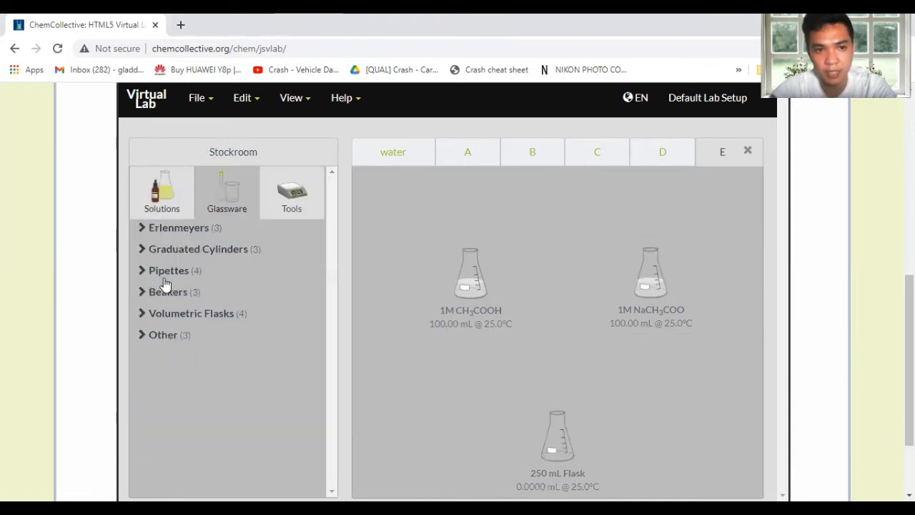
click(163, 276)
click(182, 421)
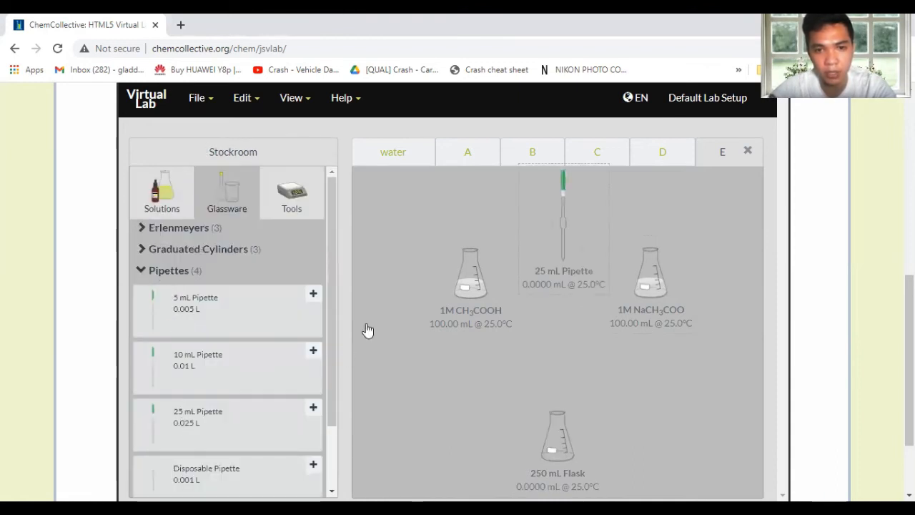
- Withdraw 15.0 mL of 1M acetic acid into the 25 mL pipette using precise transfer
drag(541, 251, 463, 283)
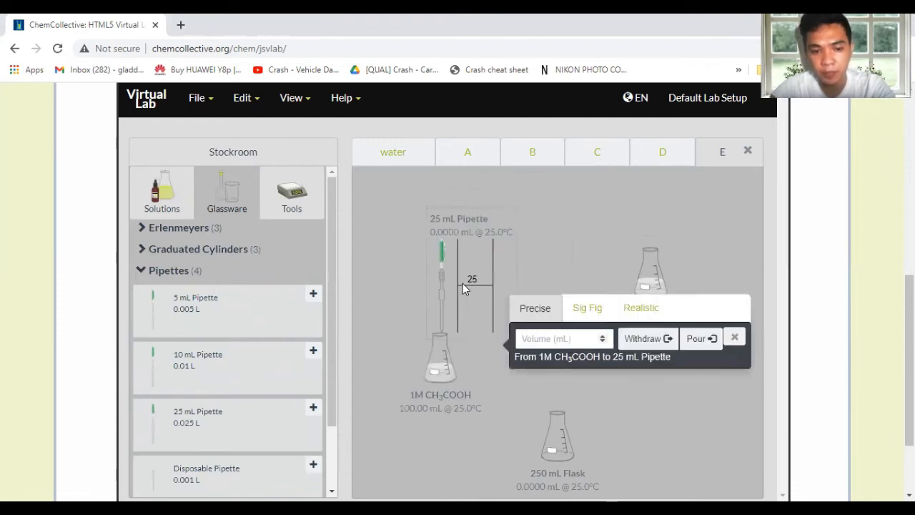
text(15.0)
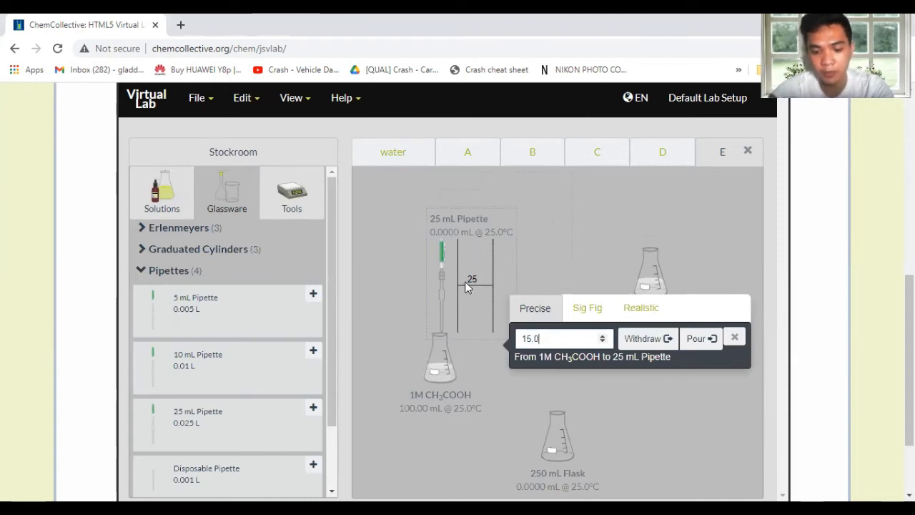
click(637, 342)
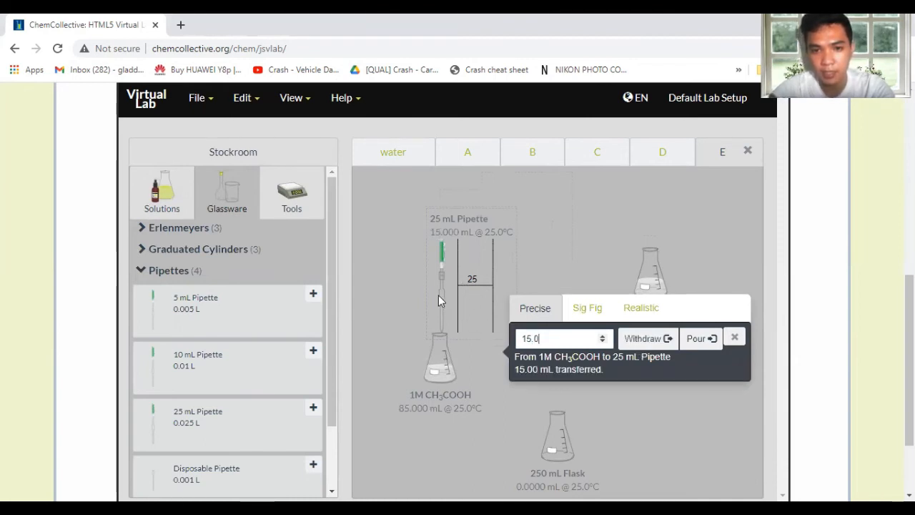
- Pour 15.0 mL of acetic acid from the 25 mL pipette into the 250 mL flask, and move the acetic acid flask clear
drag(442, 275, 534, 421)
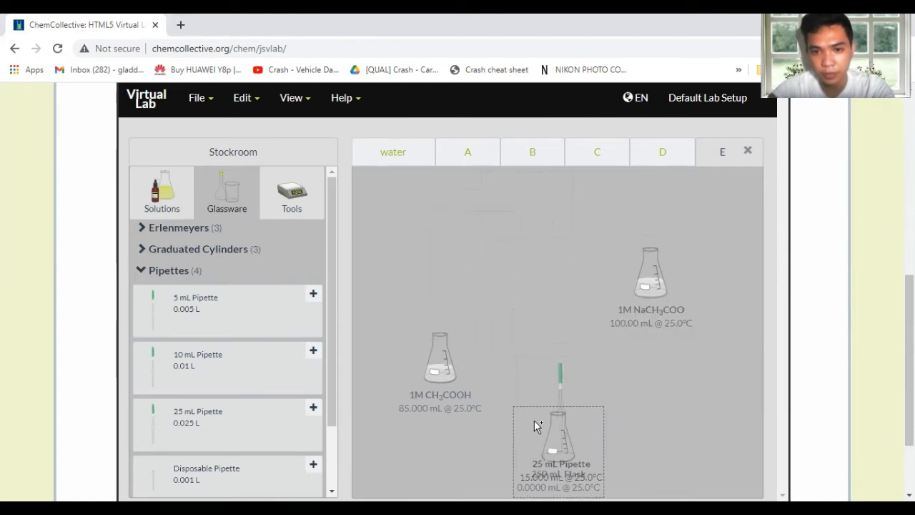
text(15.0)
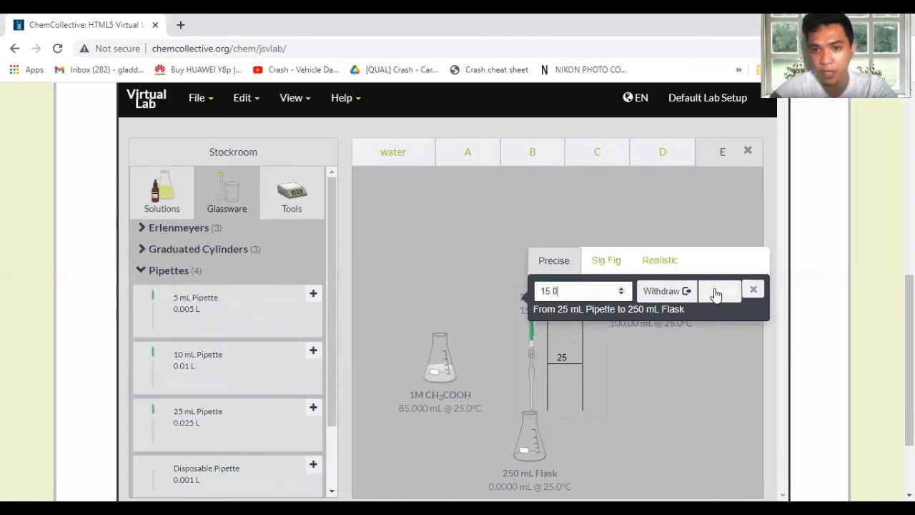
click(716, 292)
click(448, 304)
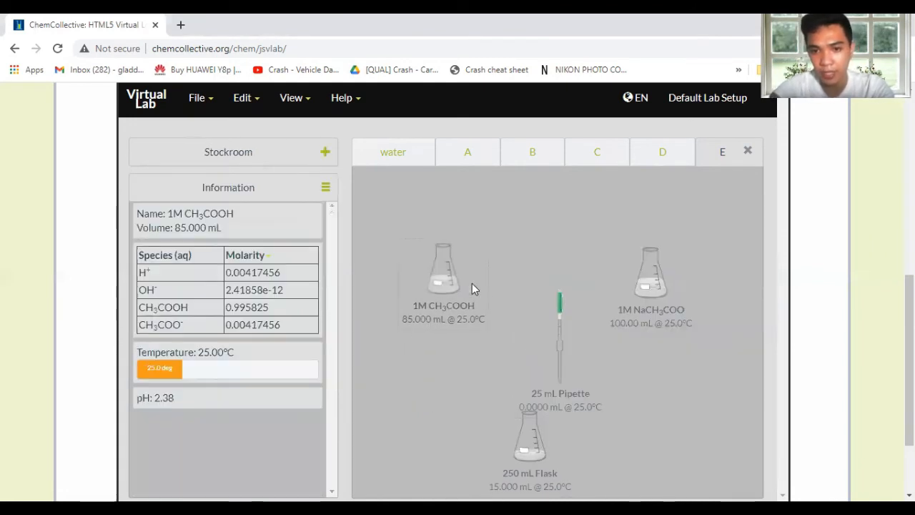
- Withdraw 15.0 mL of 1M NaCH3COO into the 25 mL pipette using precise transfer
drag(555, 353, 648, 263)
text(15)
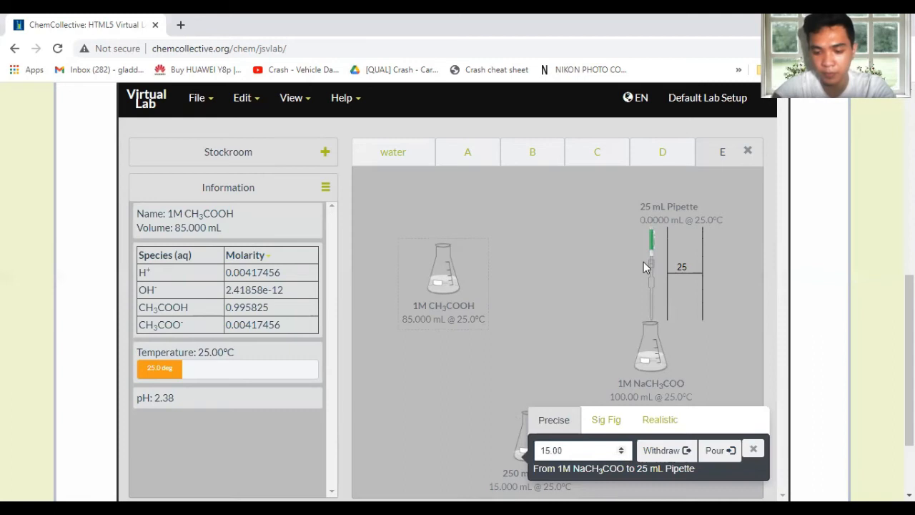
click(665, 456)
- Pour 15.0 mL of NaCH3COO from the 25 mL pipette into the 250 mL flask, and spread the glassware apart
drag(655, 262, 510, 419)
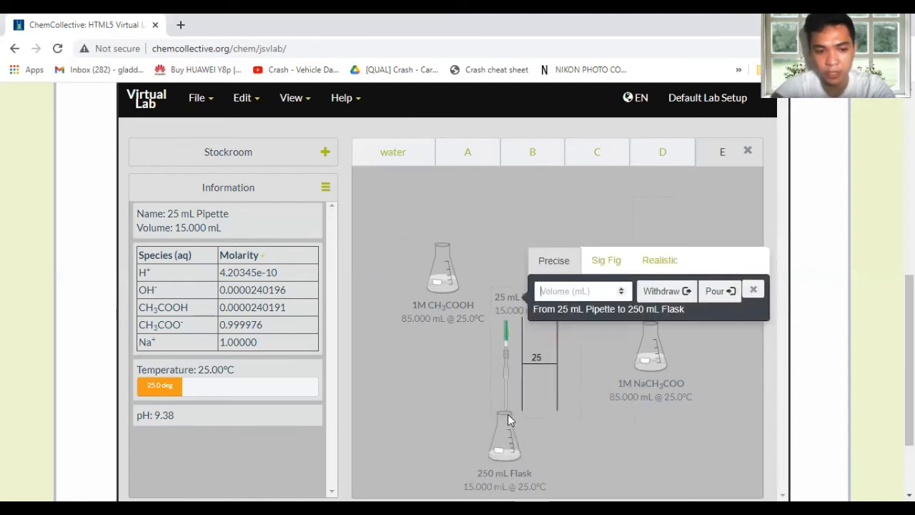
text(15.0)
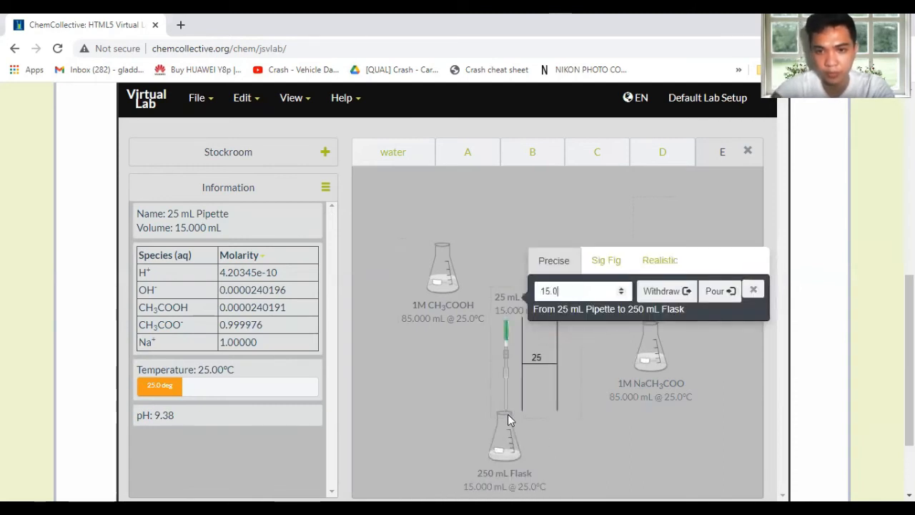
click(714, 295)
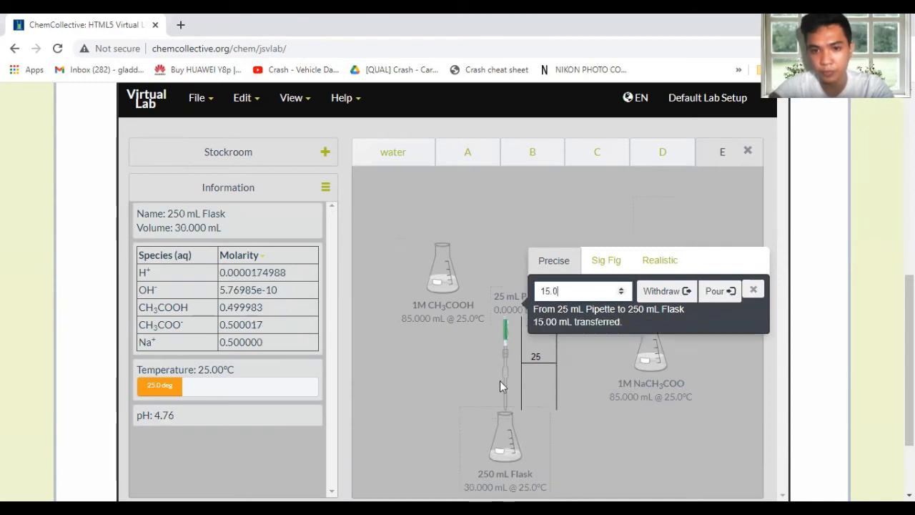
click(500, 380)
drag(651, 361, 670, 281)
drag(518, 454, 571, 425)
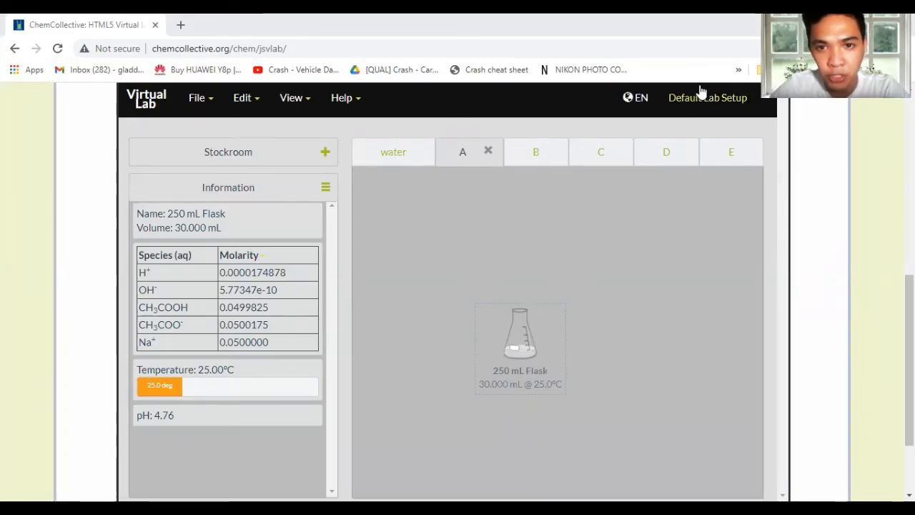
- Duplicate the 250 mL flask on workbench A and place the two flasks apart from each other
right_click(527, 348)
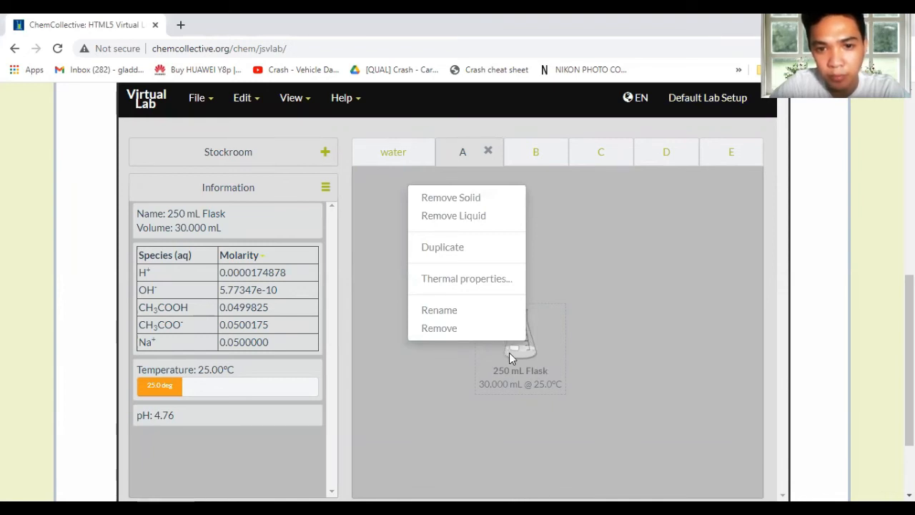
click(442, 248)
drag(403, 233, 653, 352)
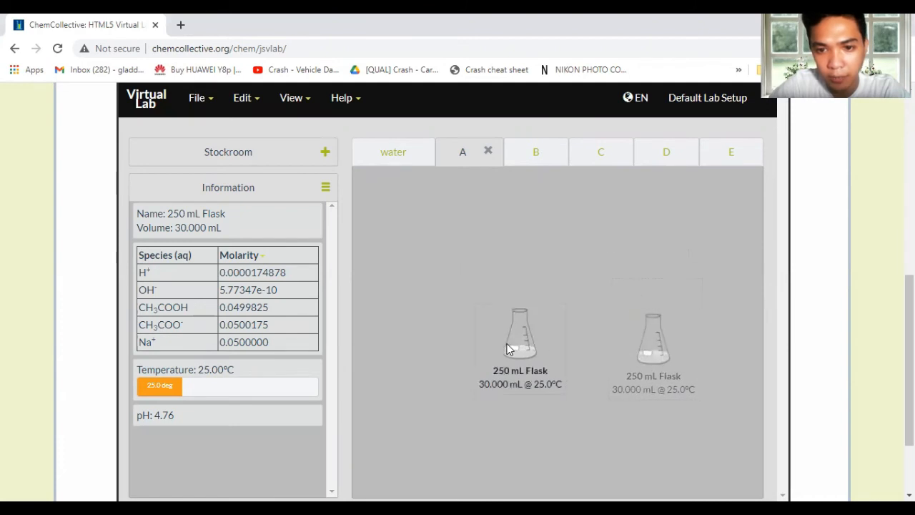
drag(508, 349, 454, 323)
- Rename the original 250 mL flask on workbench A as A + acid
right_click(455, 324)
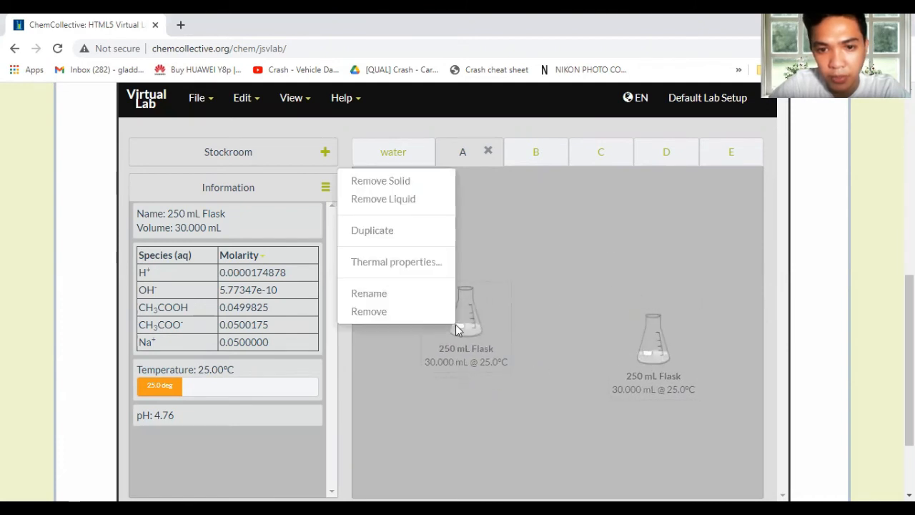
click(379, 294)
text(a)
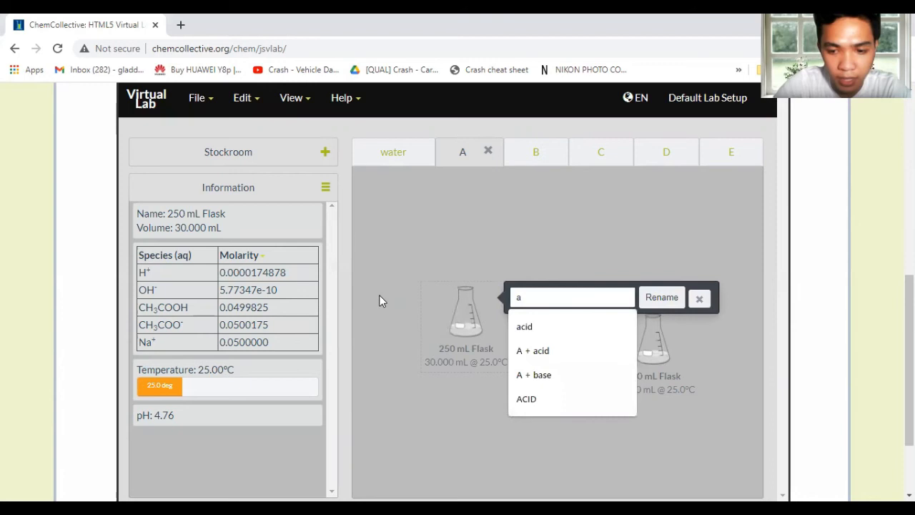
key(BackSpace)
text(A)
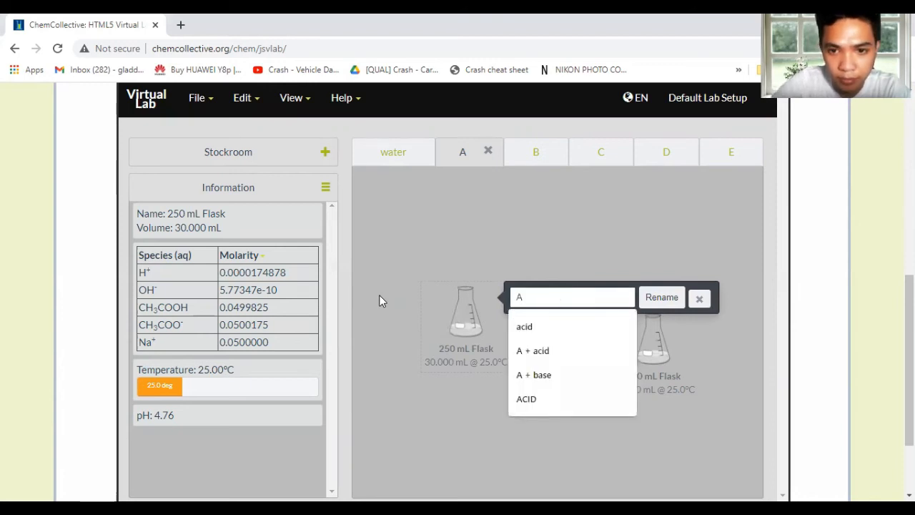
key(Down)
key(Down)
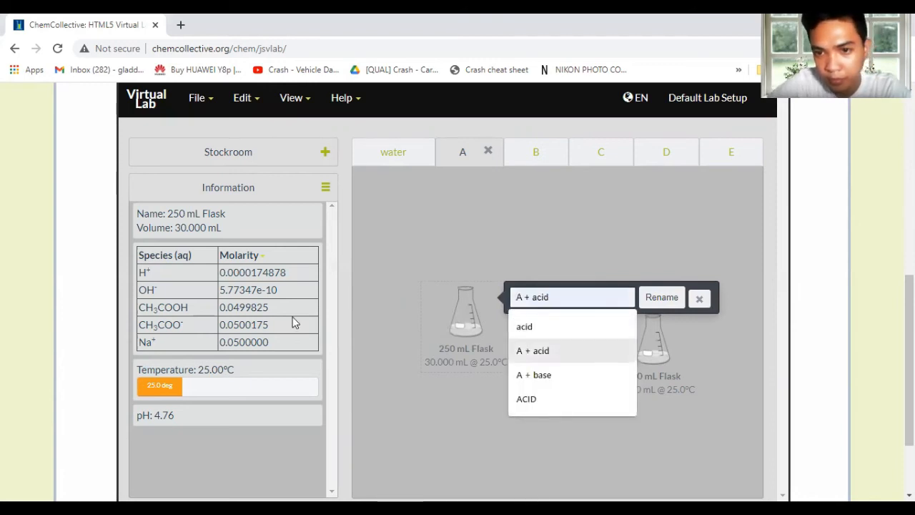
key(Up)
key(Up)
key(Up)
key(Up)
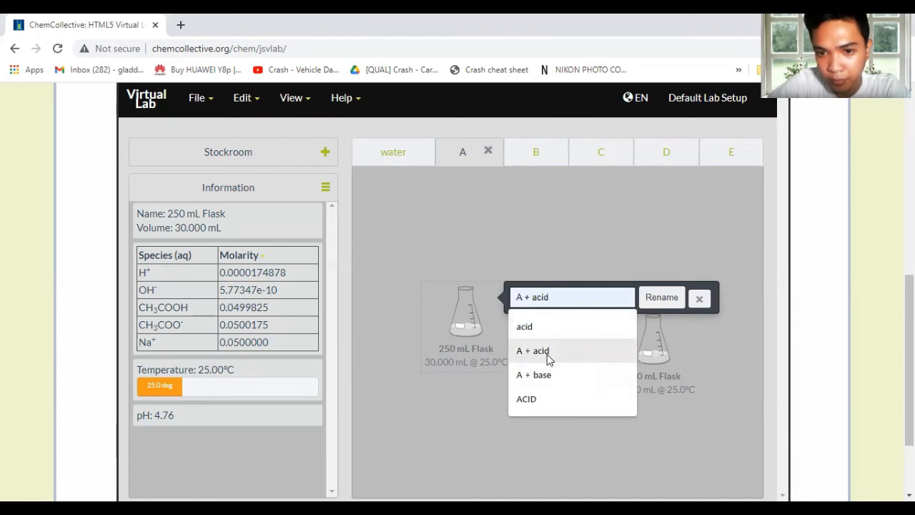
click(548, 352)
click(661, 298)
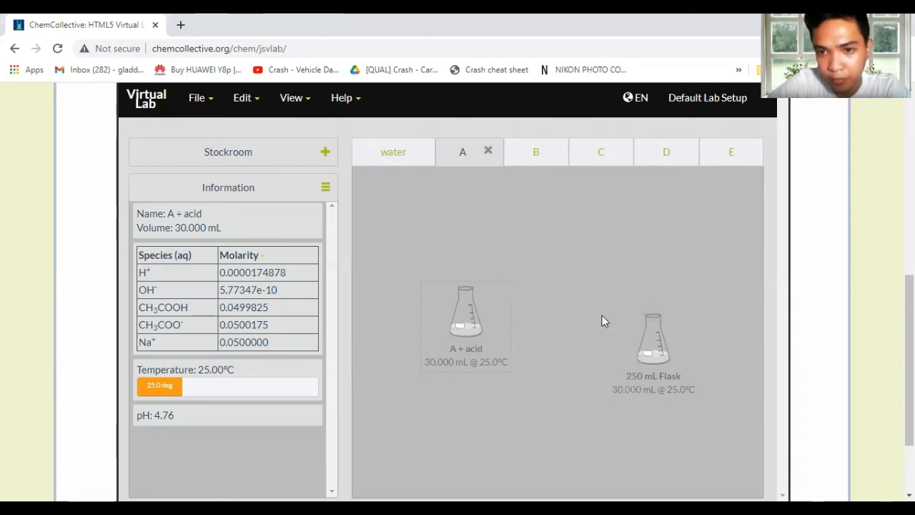
- Line up the two flasks on workbench A and rename the duplicate as A + base
drag(465, 378, 450, 401)
drag(622, 352, 608, 366)
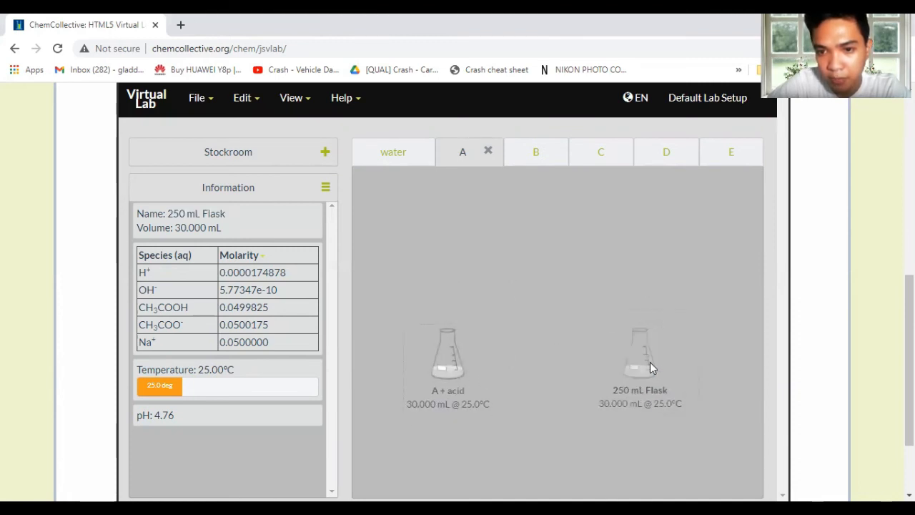
right_click(619, 363)
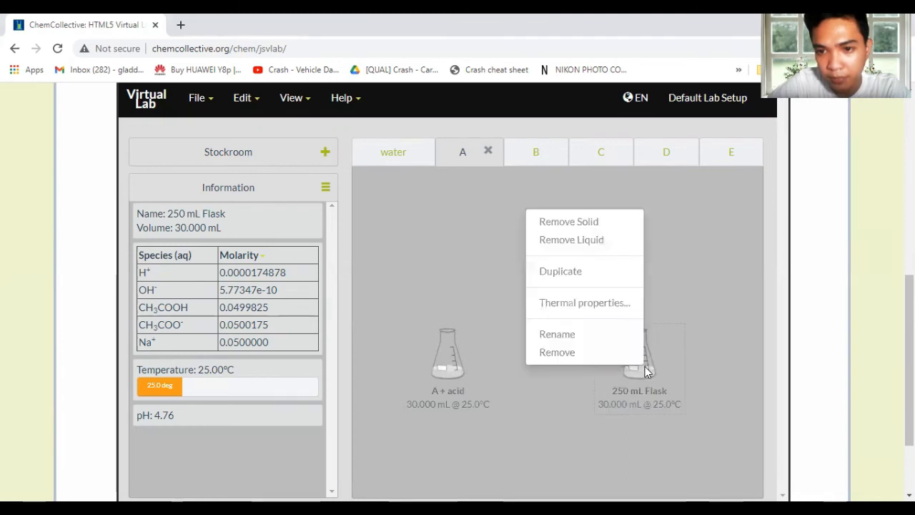
click(572, 334)
text(acid)
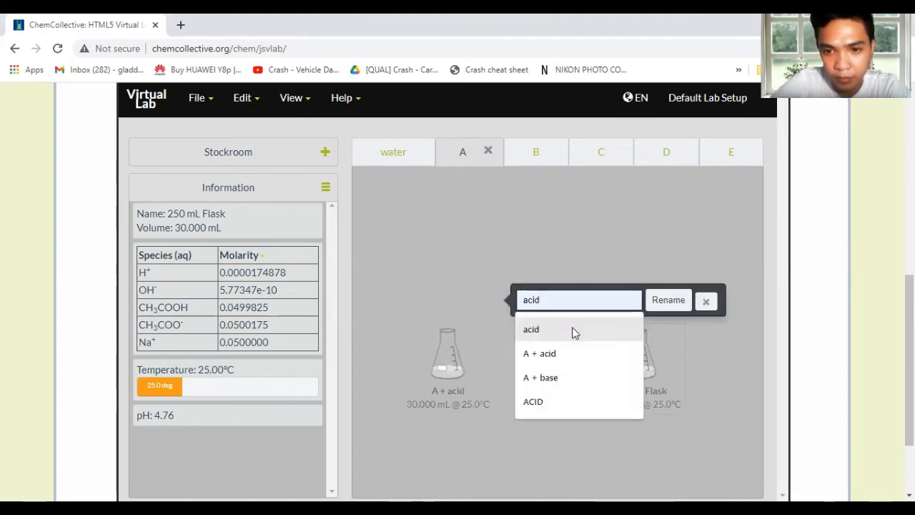
click(561, 378)
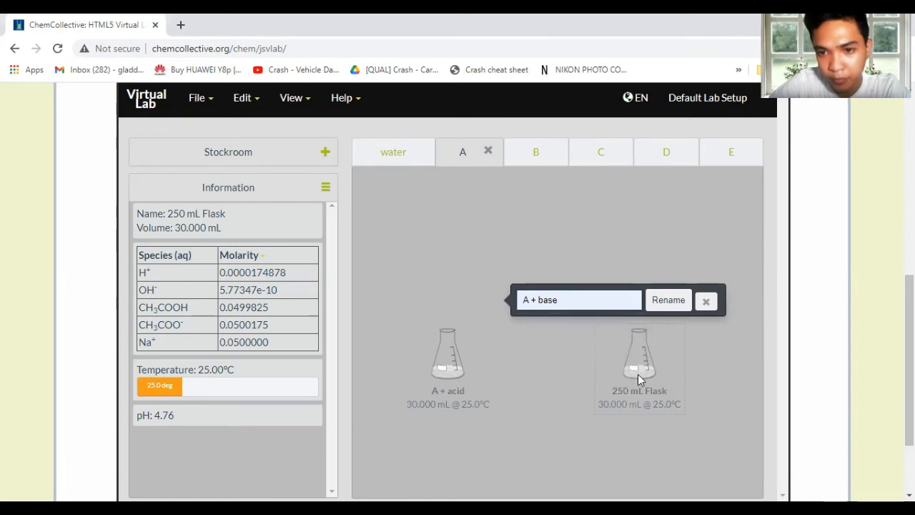
click(667, 300)
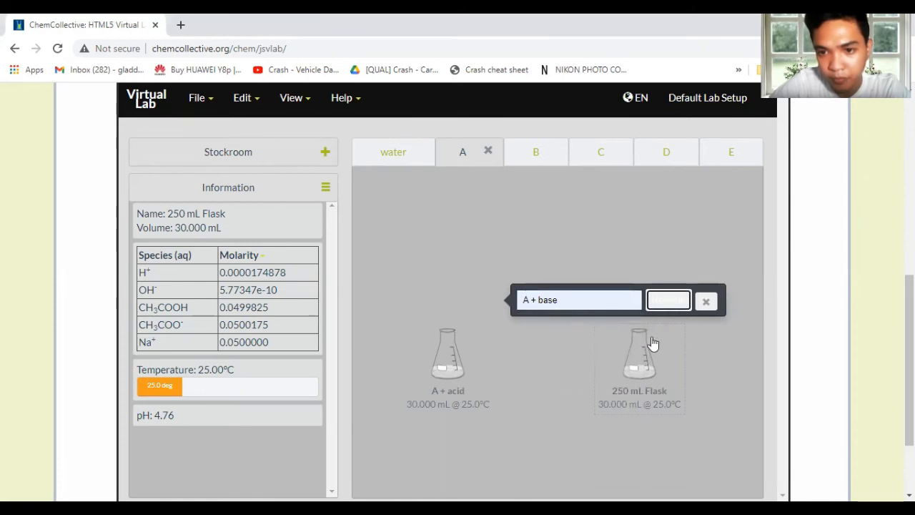
- Duplicate the 250 mL flask on workbench B and place the two flasks side by side
click(536, 153)
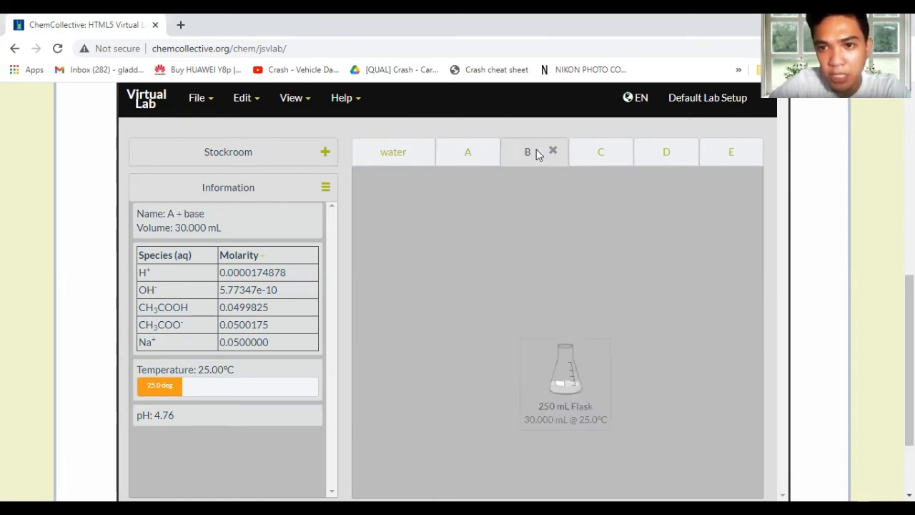
right_click(561, 370)
click(498, 337)
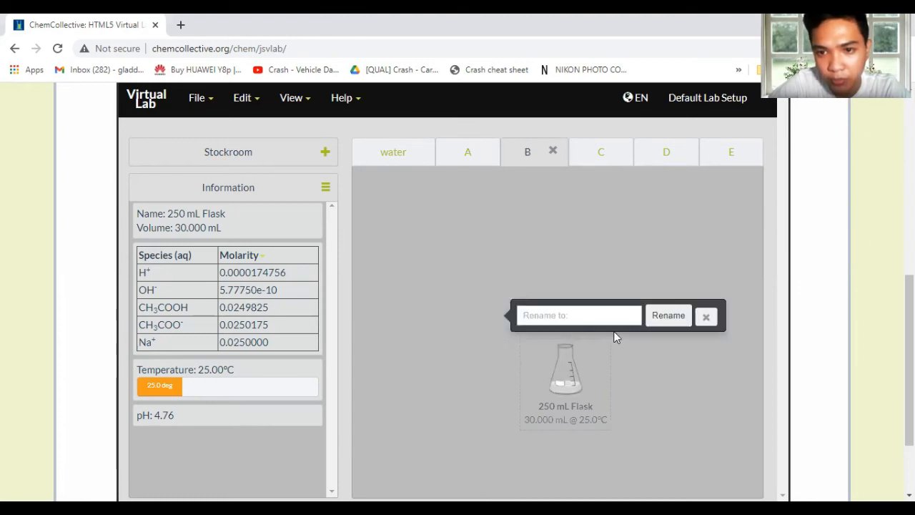
click(706, 316)
right_click(579, 387)
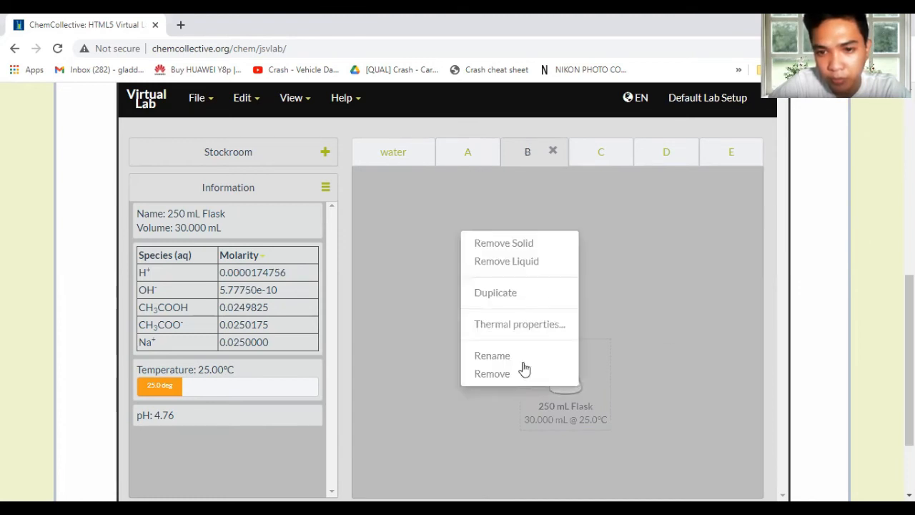
click(498, 293)
drag(387, 225, 458, 371)
drag(563, 382, 621, 386)
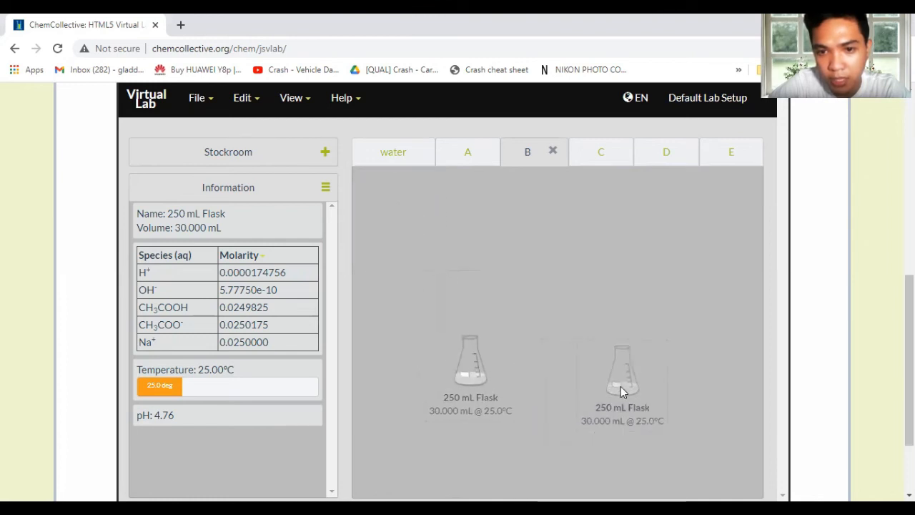
- Rename one of the two 250 mL flasks on workbench B as B + acid
right_click(493, 383)
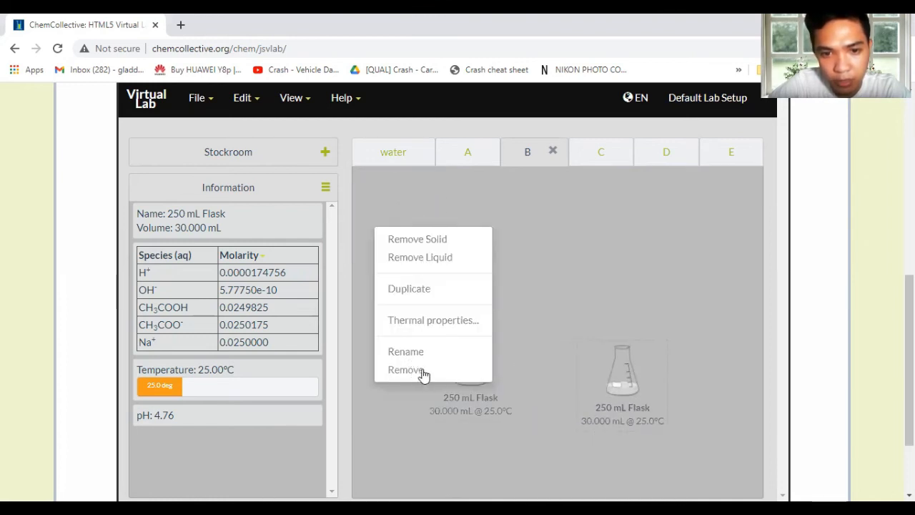
click(414, 355)
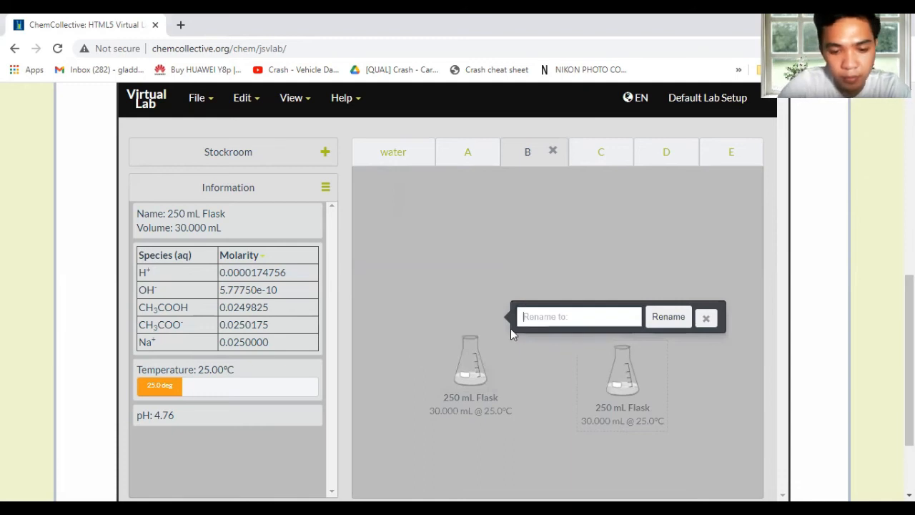
text(b)
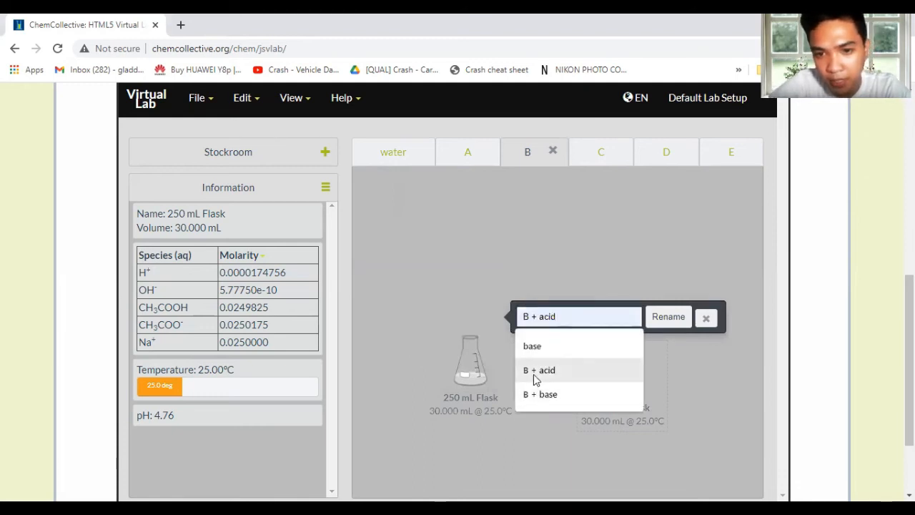
click(534, 374)
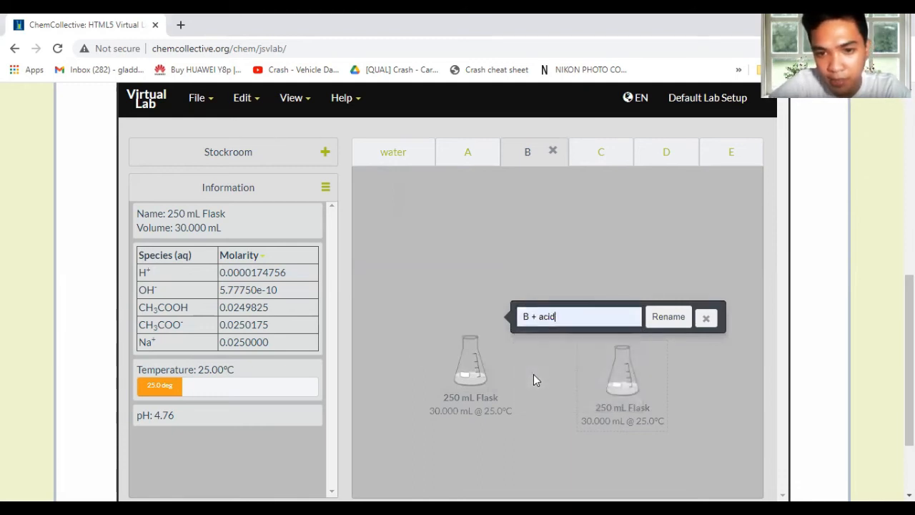
click(654, 322)
- Swap the positions of the two flasks on workbench B and rename the unlabelled one as B + base
right_click(616, 389)
drag(599, 400, 373, 349)
drag(465, 383, 620, 379)
right_click(620, 379)
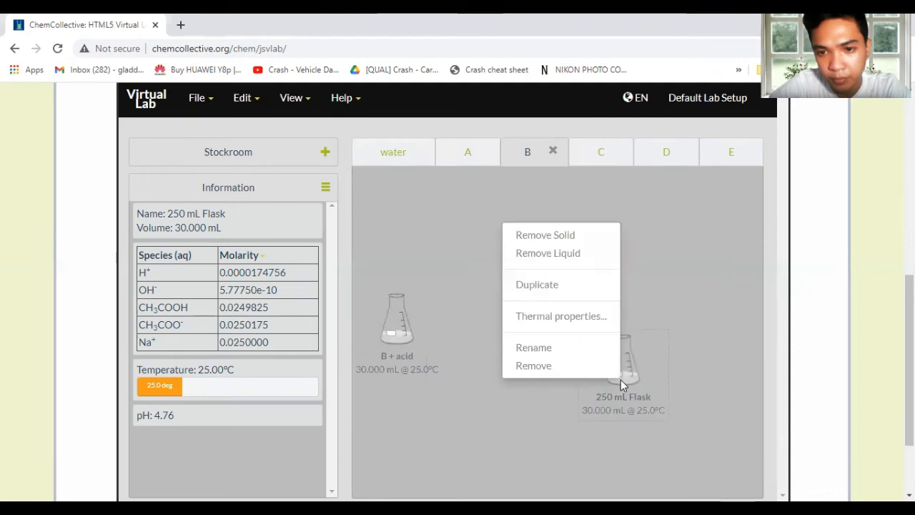
click(526, 350)
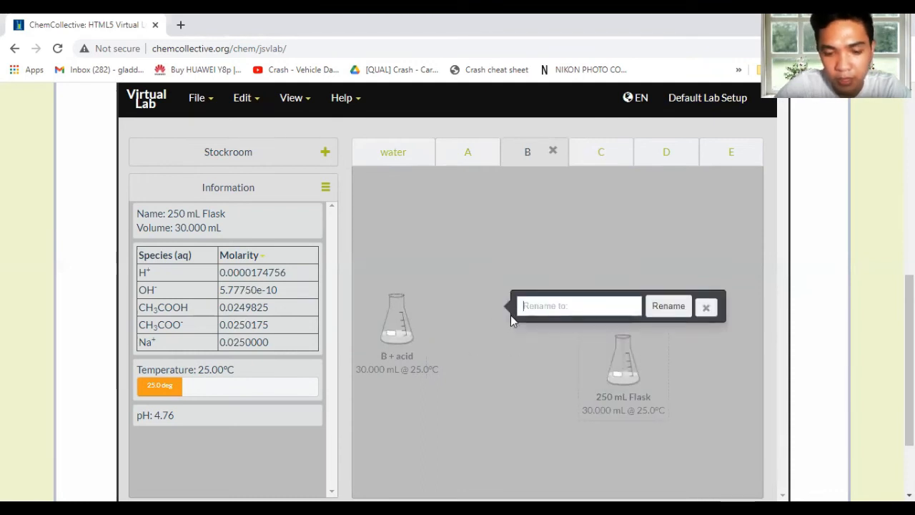
text(base)
click(540, 383)
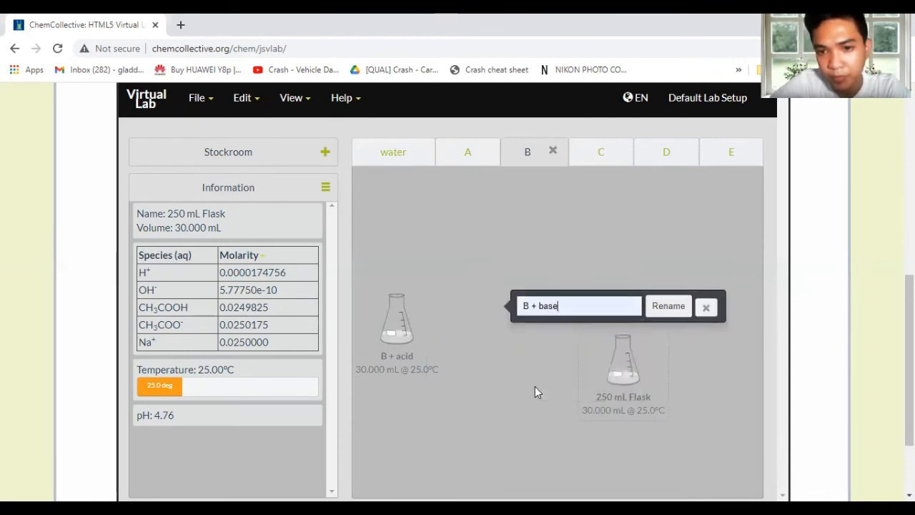
click(658, 311)
drag(396, 334, 463, 365)
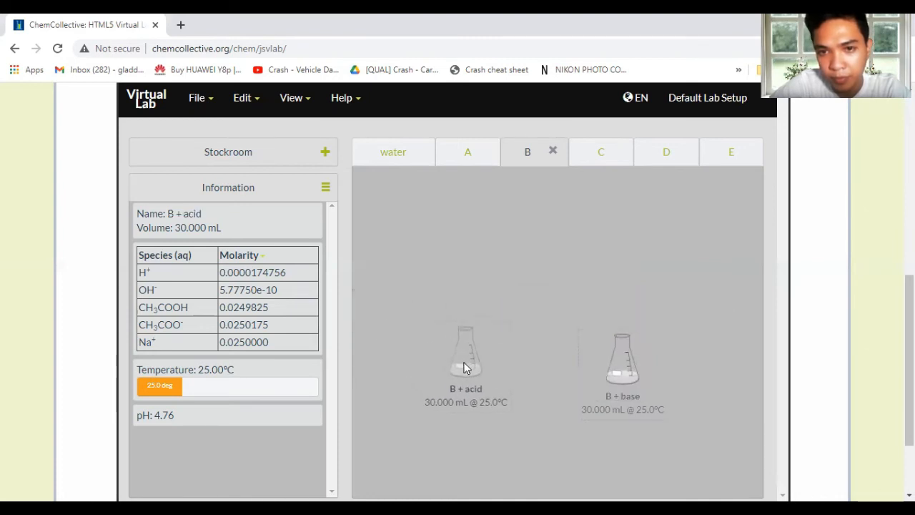
- Duplicate the 250 mL flask on workbench C and place the two flasks side by side
click(599, 164)
drag(532, 449, 543, 394)
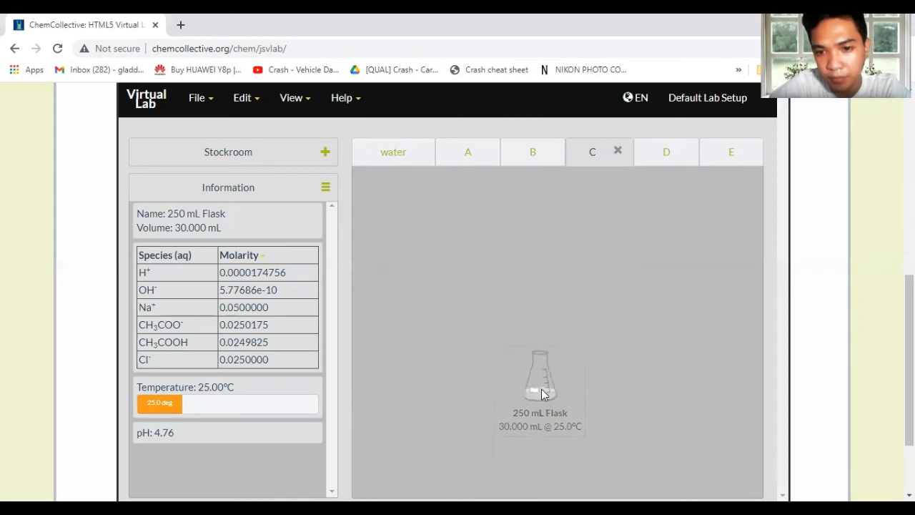
right_click(542, 393)
click(448, 301)
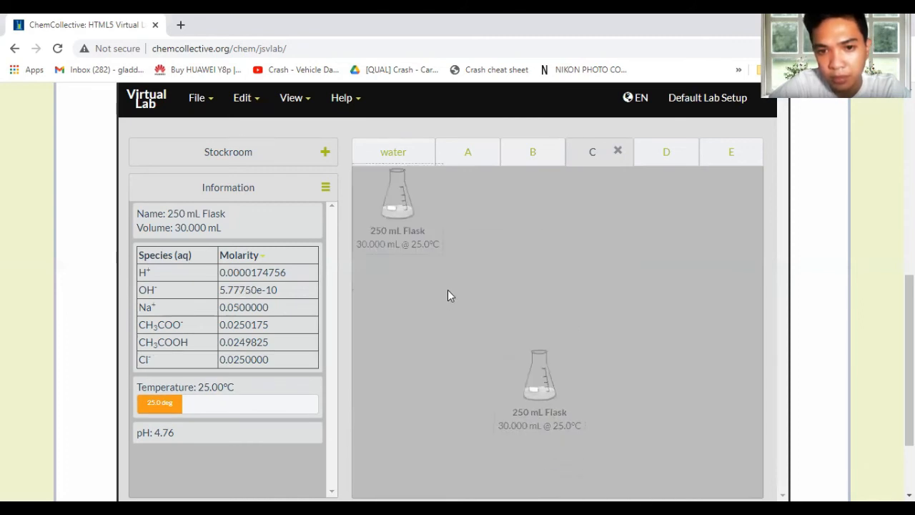
drag(403, 206, 647, 388)
drag(549, 390, 475, 383)
- Rename the original 250 mL flask on workbench C as C + acid
right_click(474, 380)
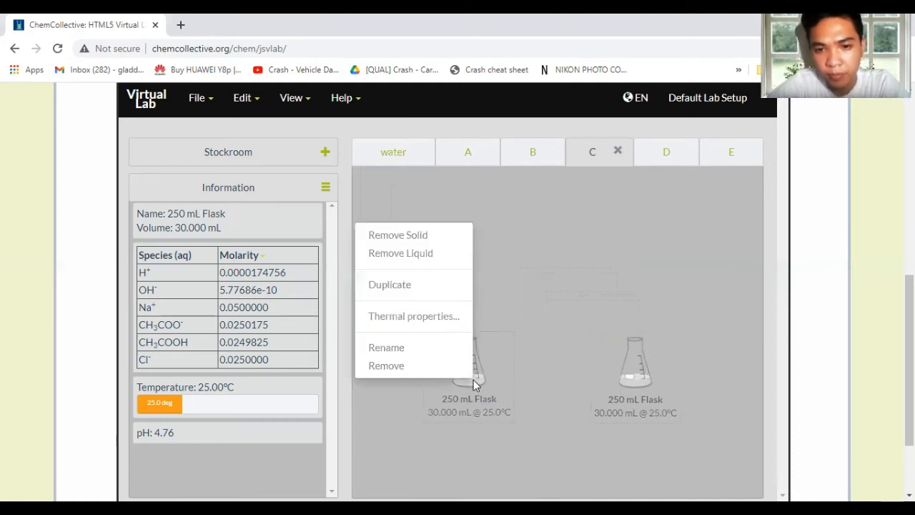
click(387, 348)
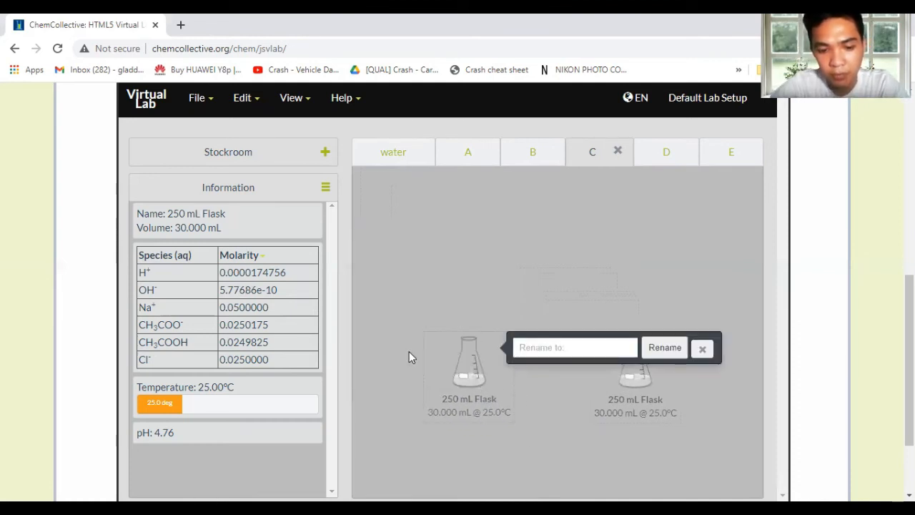
text(C)
click(548, 377)
click(649, 351)
- Rename the remaining 250 mL flask on workbench C as C + base
right_click(635, 385)
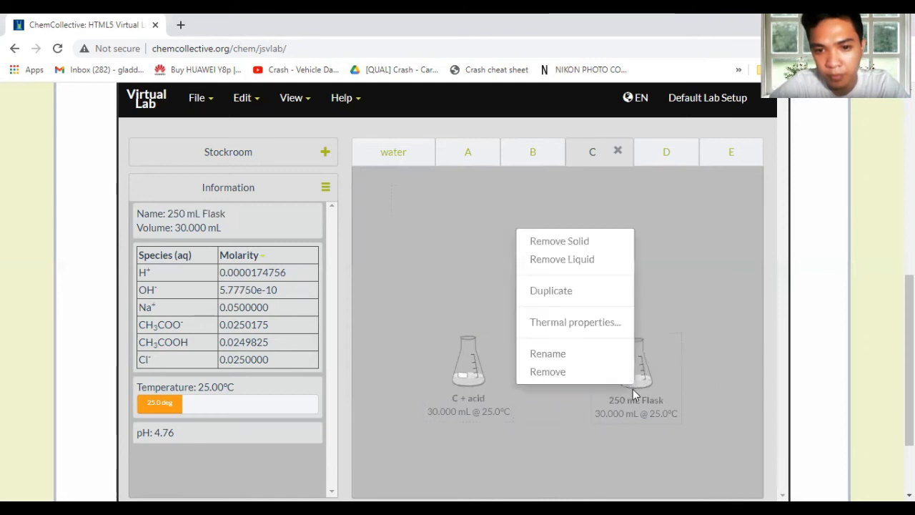
click(547, 353)
text(C + acid)
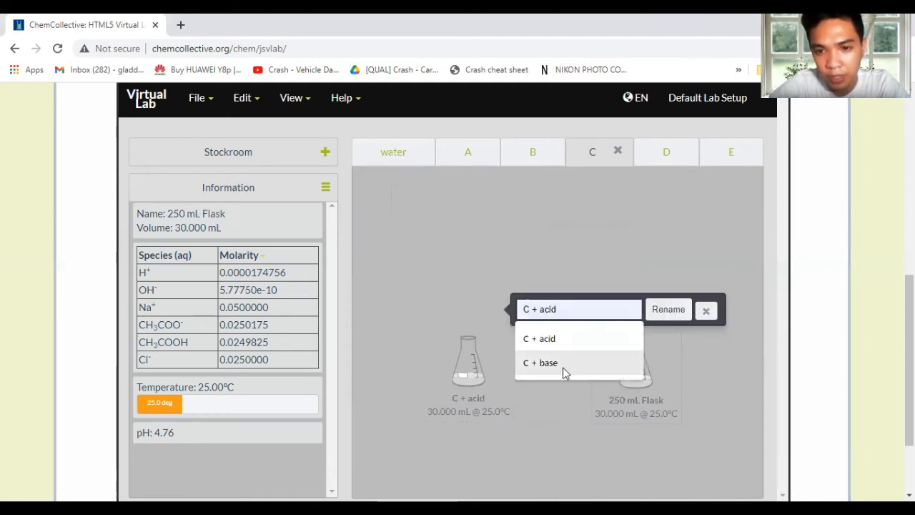
click(563, 367)
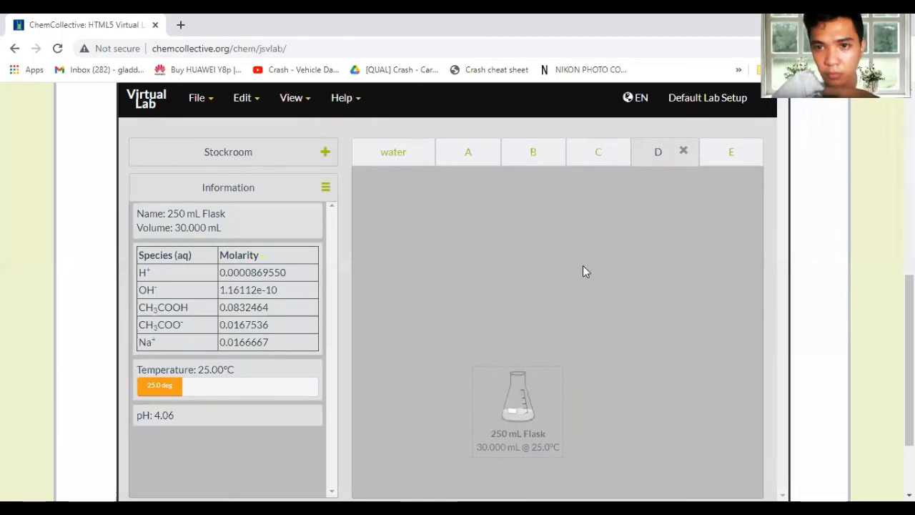
- Duplicate the 250 mL flask on workbench D and place the two flasks side by side
drag(506, 383, 518, 370)
right_click(518, 369)
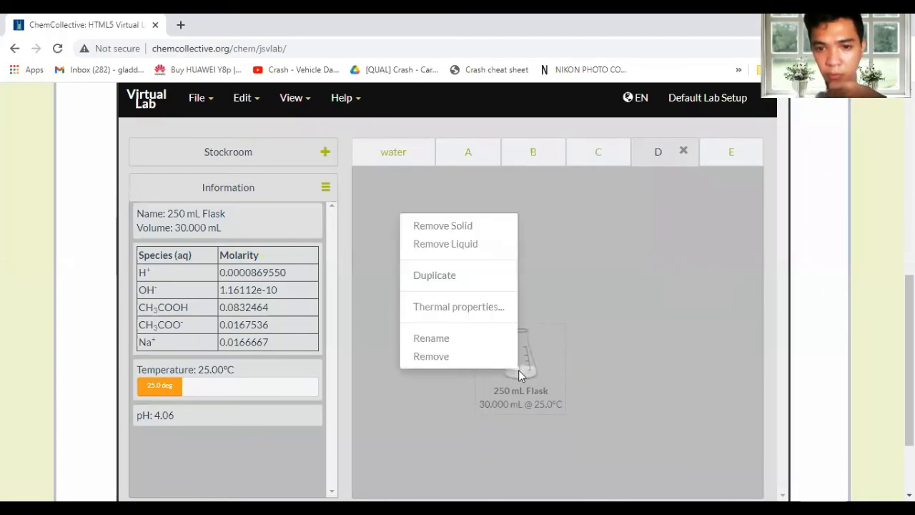
click(436, 279)
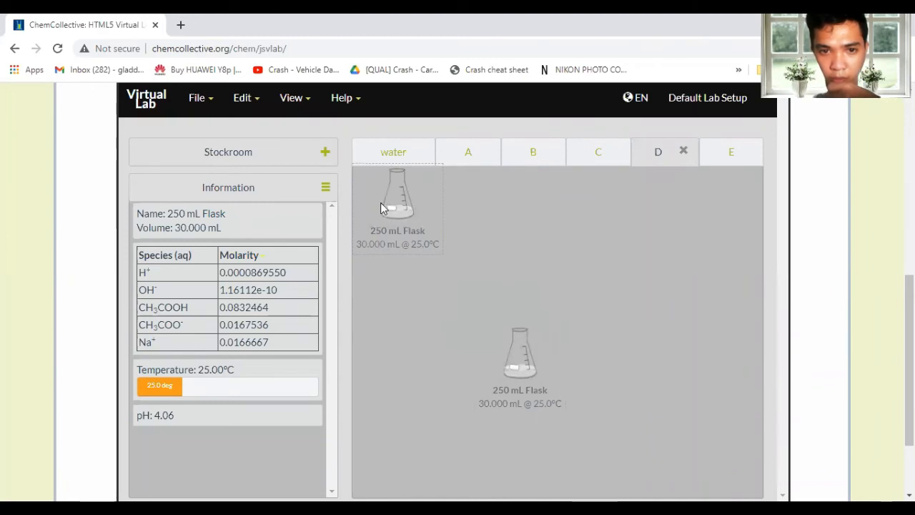
drag(390, 203, 415, 347)
drag(494, 376, 601, 368)
- Rename the duplicated 250 mL flask on workbench D as D + acid
right_click(419, 375)
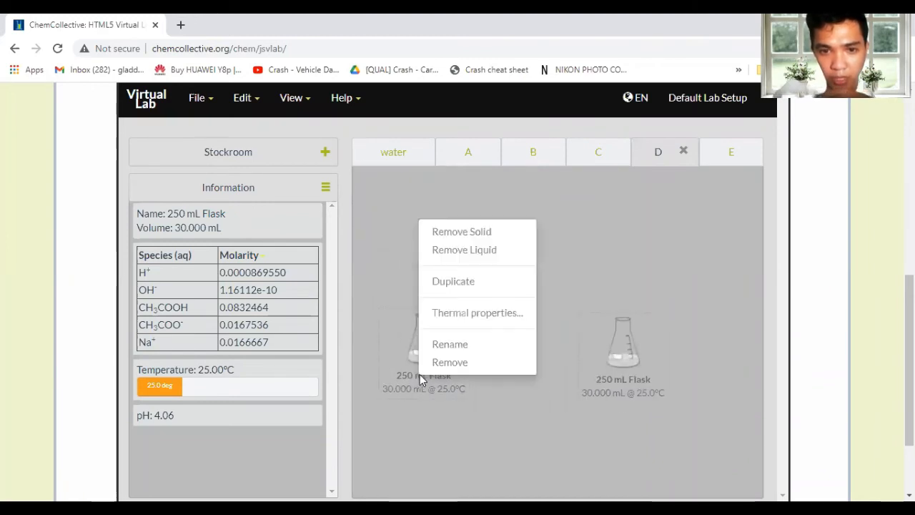
click(440, 343)
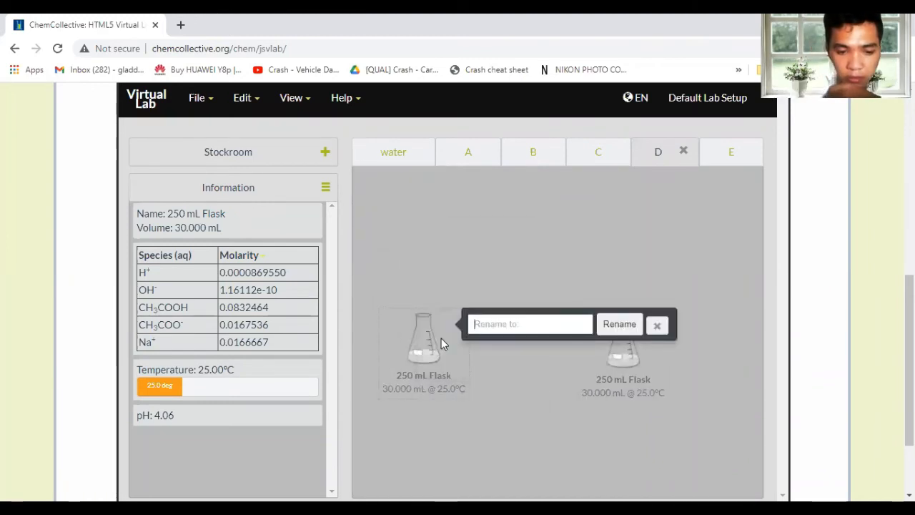
text(a)
key(BackSpace)
text(D)
click(491, 357)
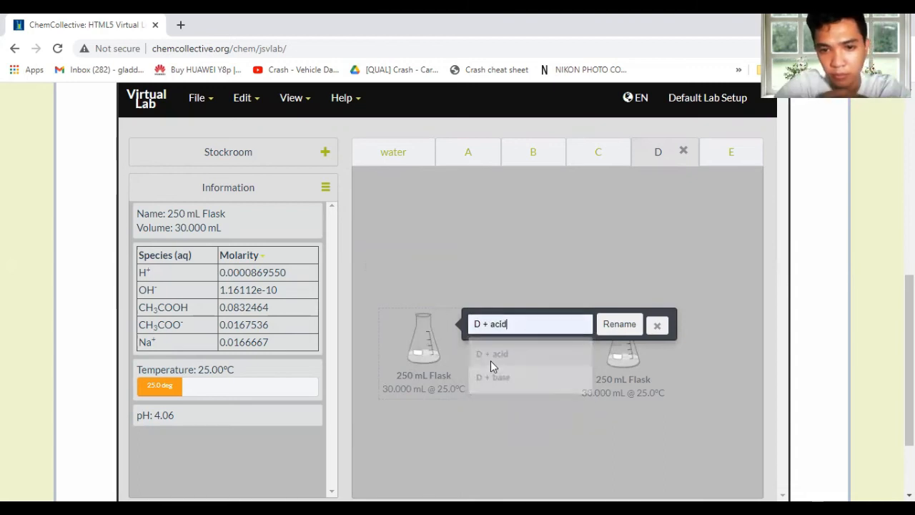
click(619, 323)
- Rename the original 250 mL flask on workbench D as D + base
right_click(618, 359)
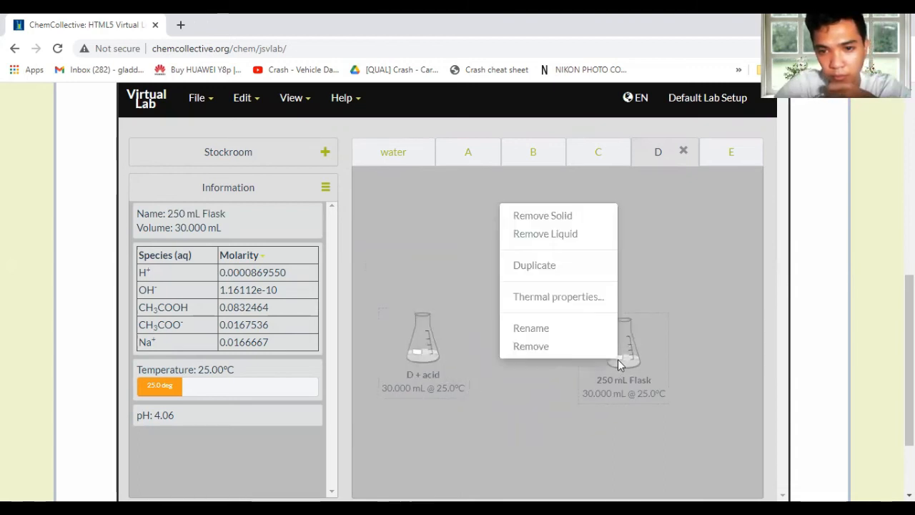
click(538, 328)
text(D + acid)
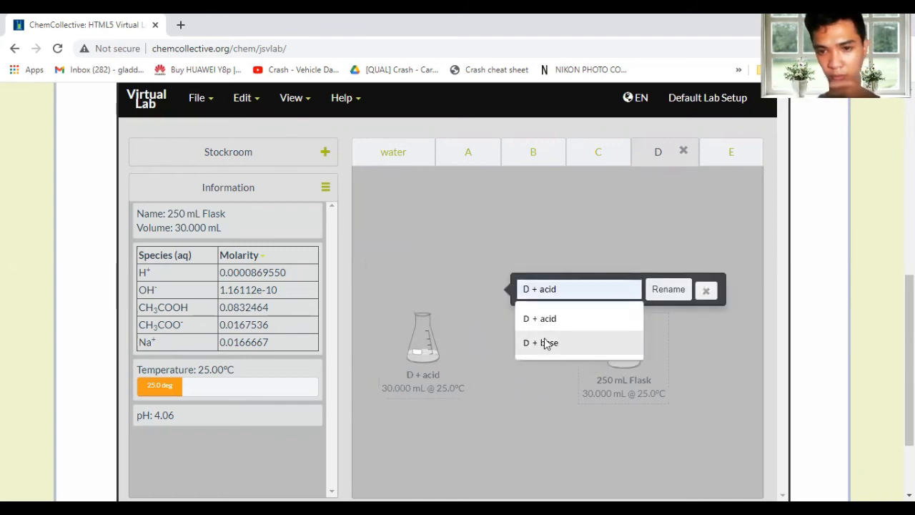
click(545, 343)
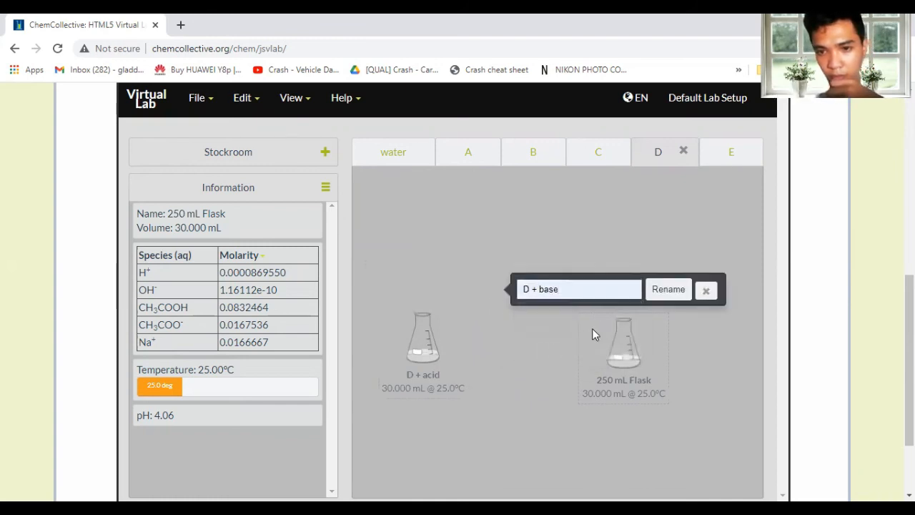
click(662, 296)
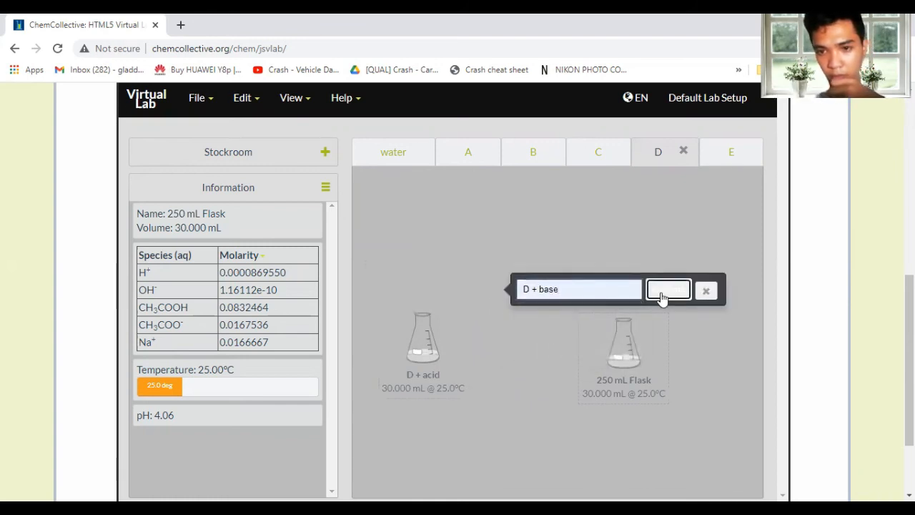
- Duplicate the 250 mL flask on workbench E and place the copy next to the original
click(712, 157)
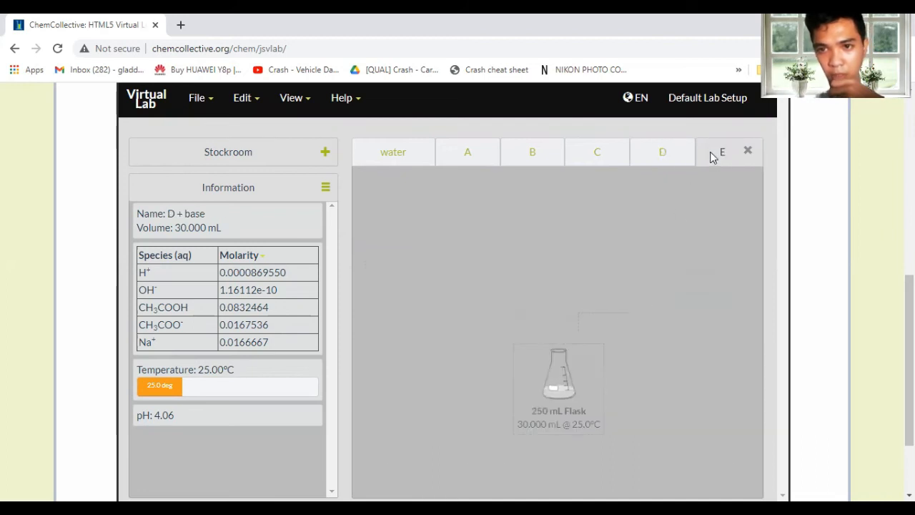
right_click(556, 388)
click(471, 289)
drag(400, 243, 468, 377)
- Rename the duplicated 250 mL flask on workbench E as E + acid
right_click(469, 366)
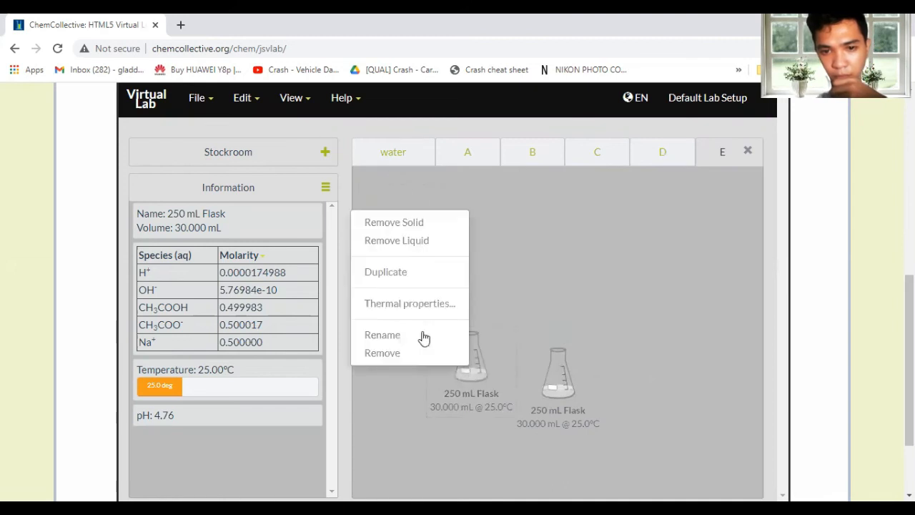
click(400, 336)
text(e)
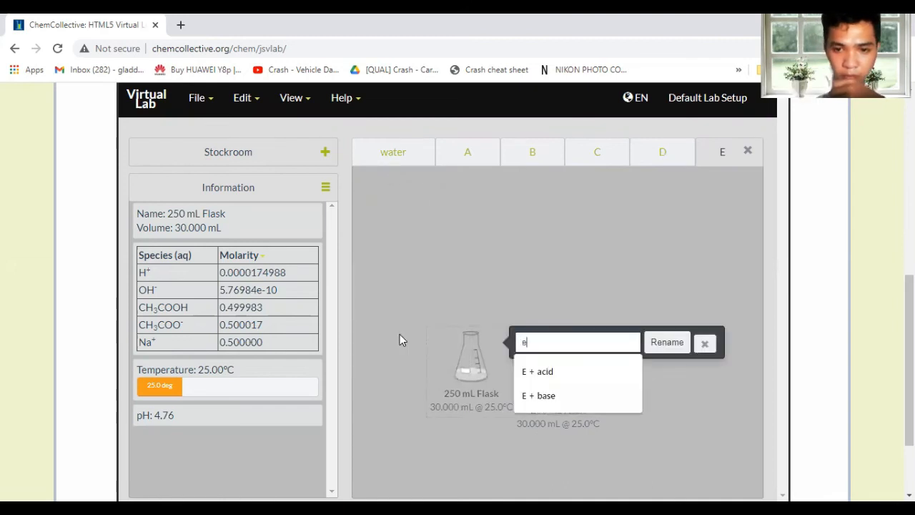
click(573, 372)
click(657, 344)
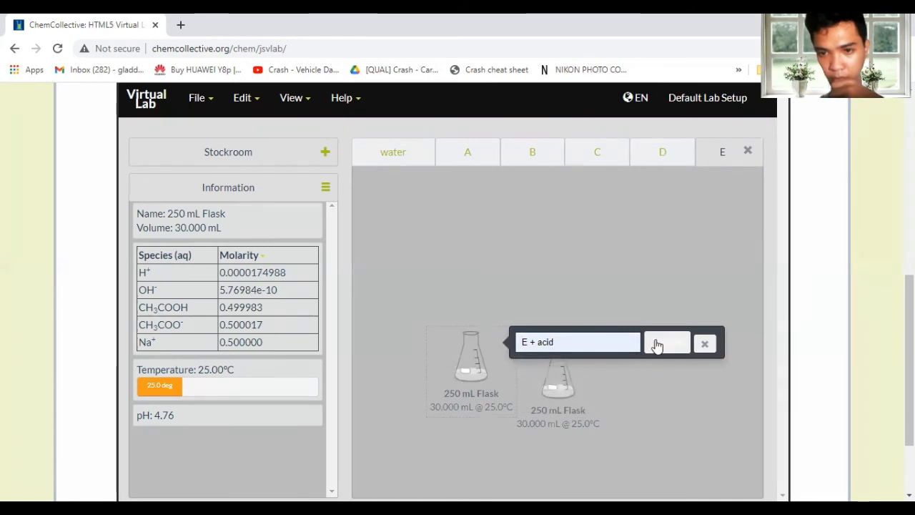
- Move the original flask on workbench E away from E + acid and rename it as E + base
click(559, 391)
right_click(615, 379)
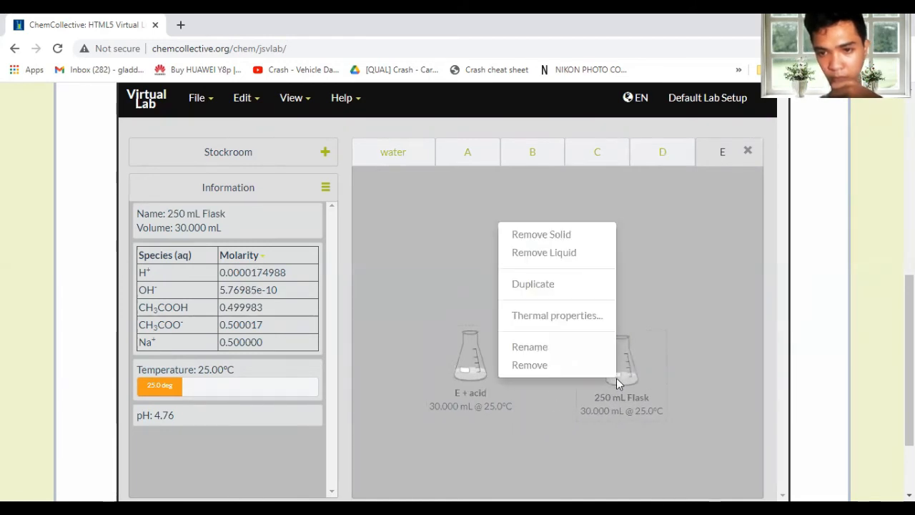
click(537, 346)
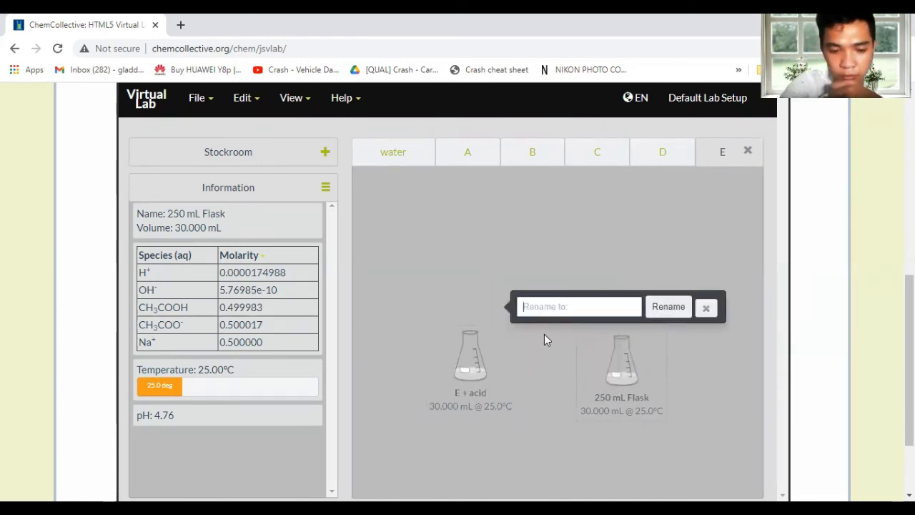
text(E + base)
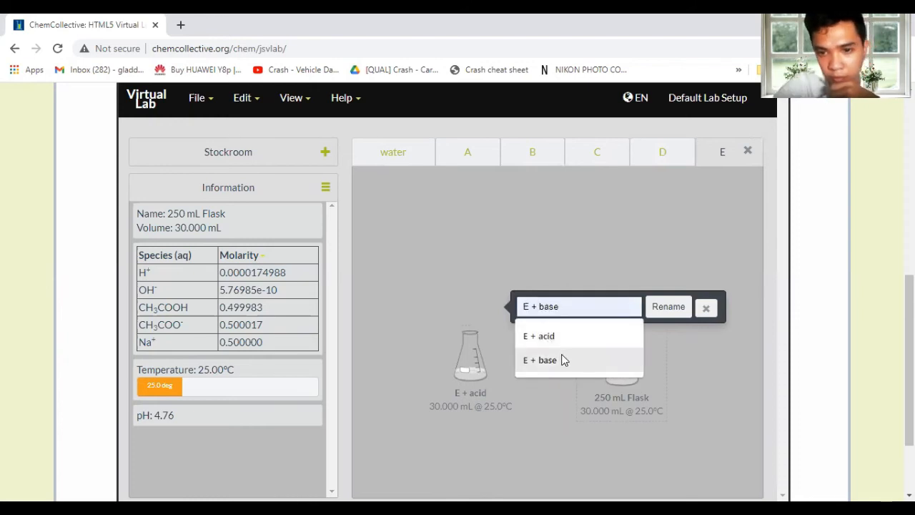
click(552, 360)
click(659, 315)
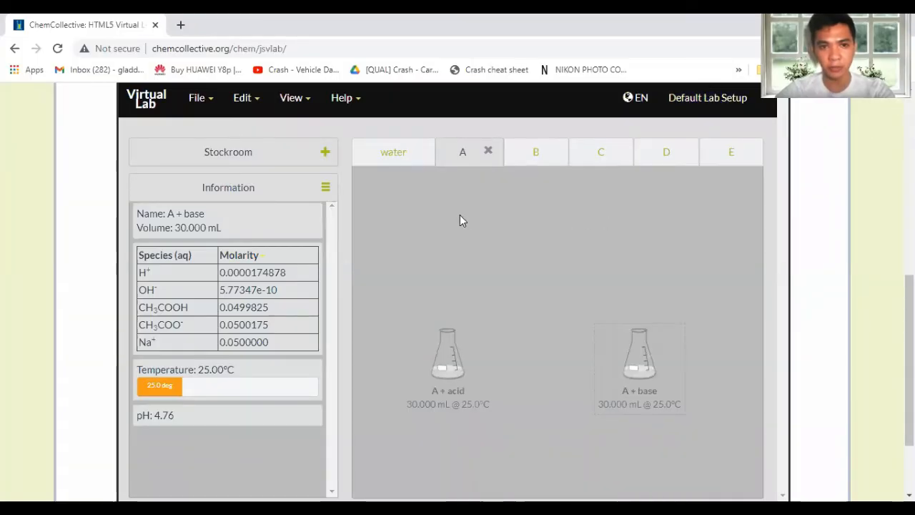
- Add a 1M HCl flask from the strong acids to workbench A and place it above the two buffer flasks
click(226, 153)
click(150, 271)
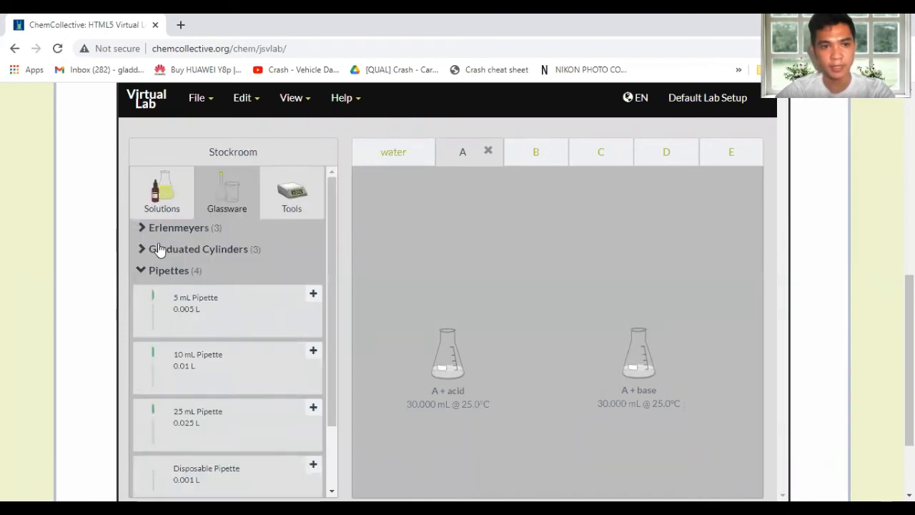
click(164, 203)
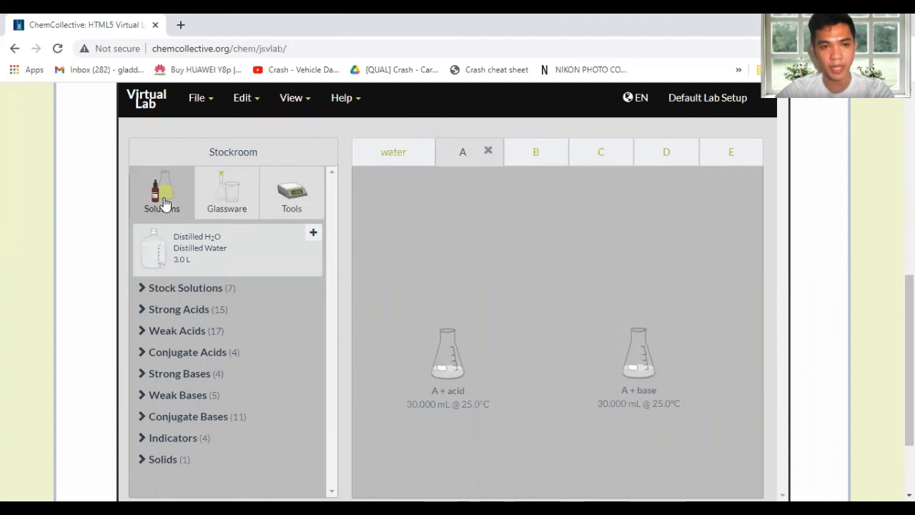
click(173, 318)
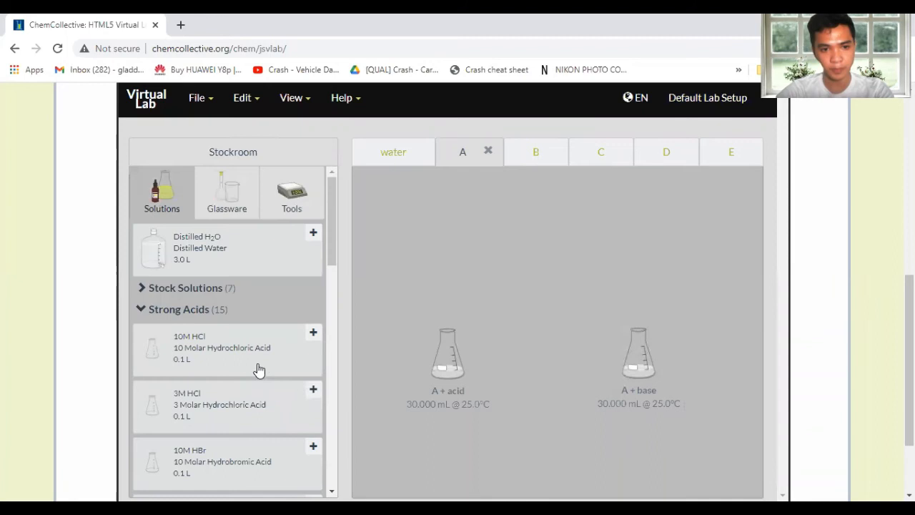
scroll(252, 392, down, 1)
scroll(252, 392, down, 3)
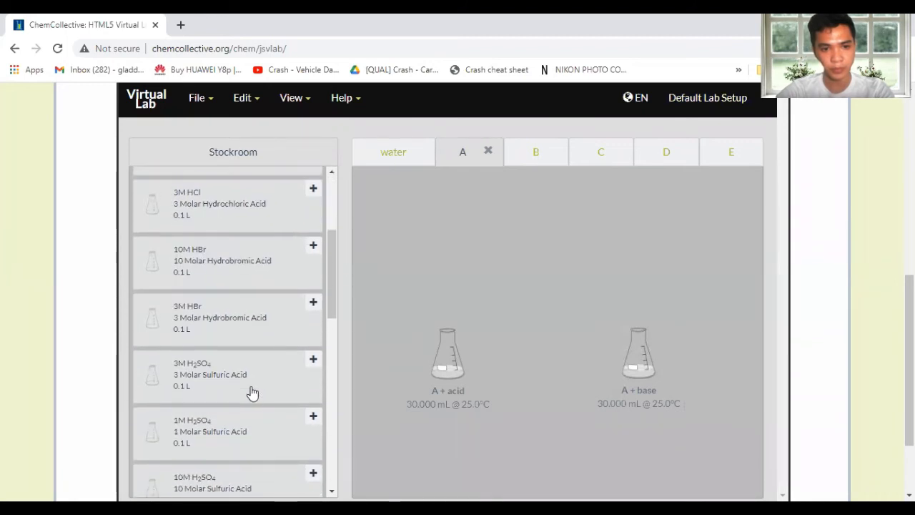
scroll(252, 391, down, 8)
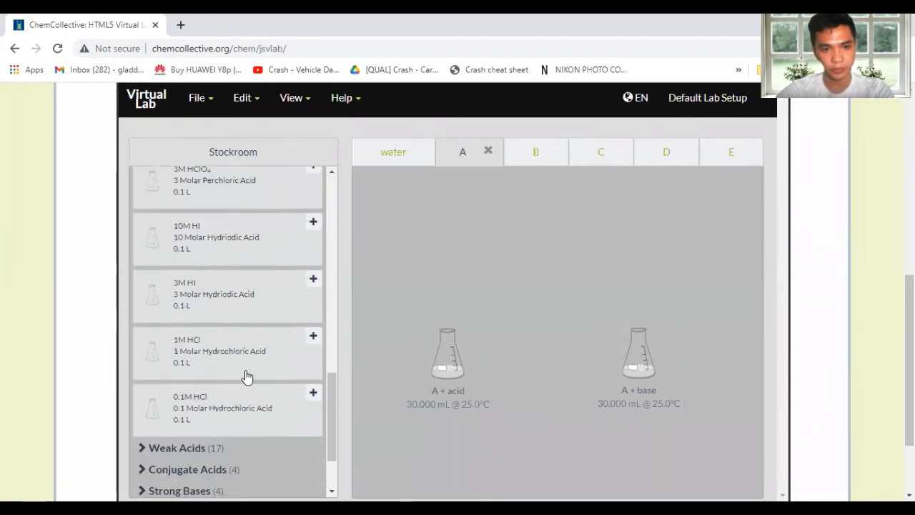
click(235, 366)
drag(383, 213, 502, 266)
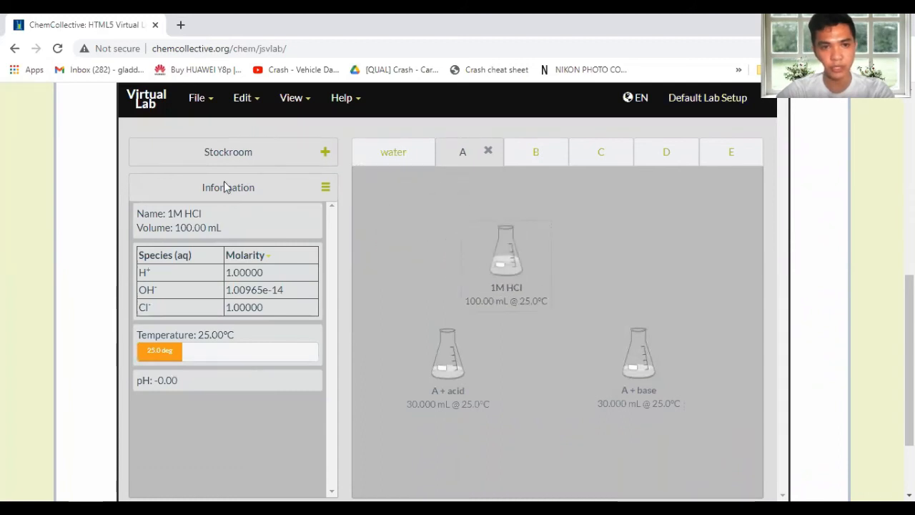
- Add a 5 mL pipette from the stockroom glassware to workbench A
click(220, 151)
scroll(184, 279, up, 3)
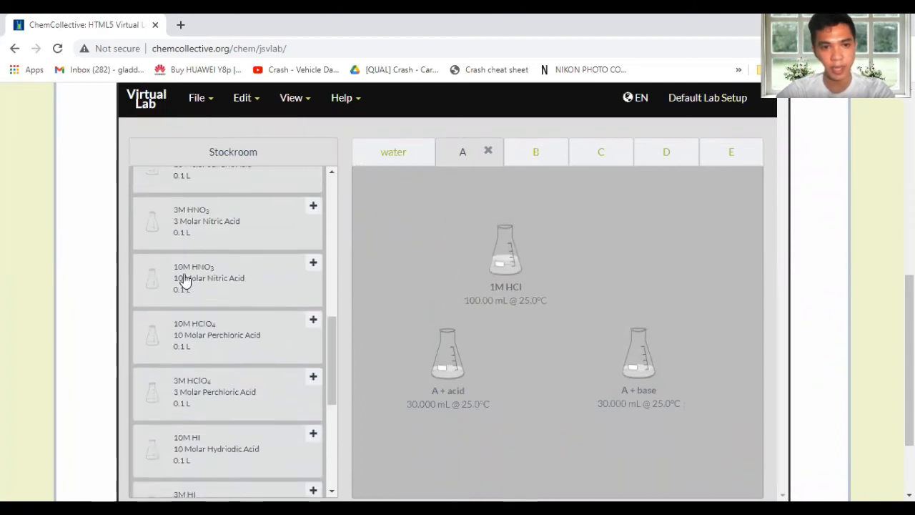
scroll(183, 280, up, 6)
click(182, 241)
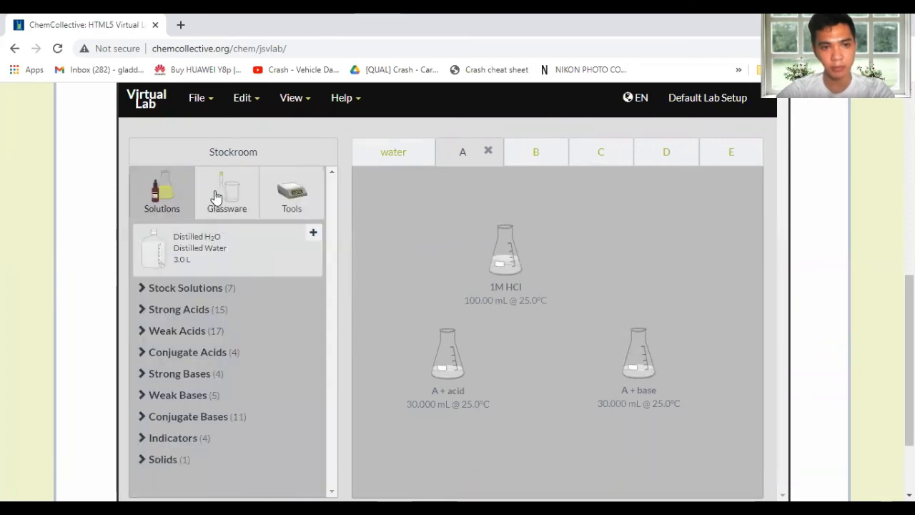
click(217, 196)
click(151, 270)
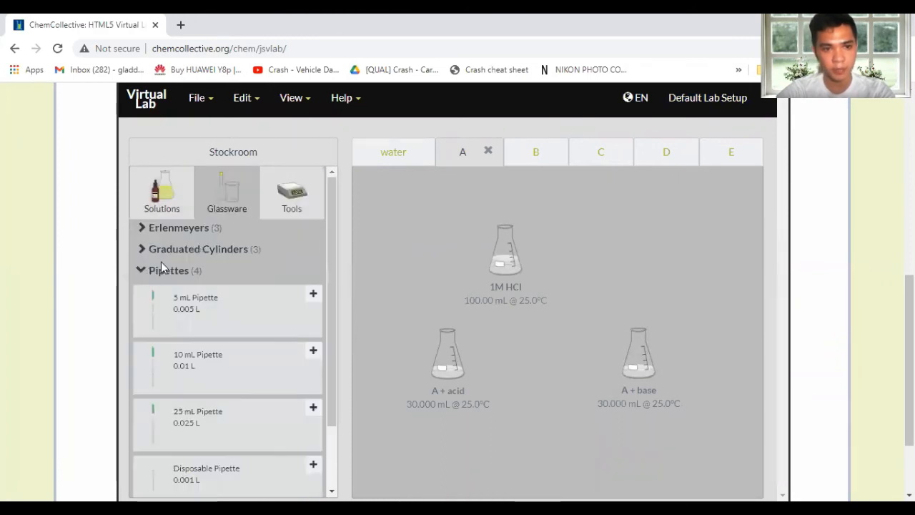
click(208, 313)
- Place the 5 mL pipette in the 1M HCl flask and withdraw 2.00 mL of acid
drag(385, 208, 494, 225)
text(2.00)
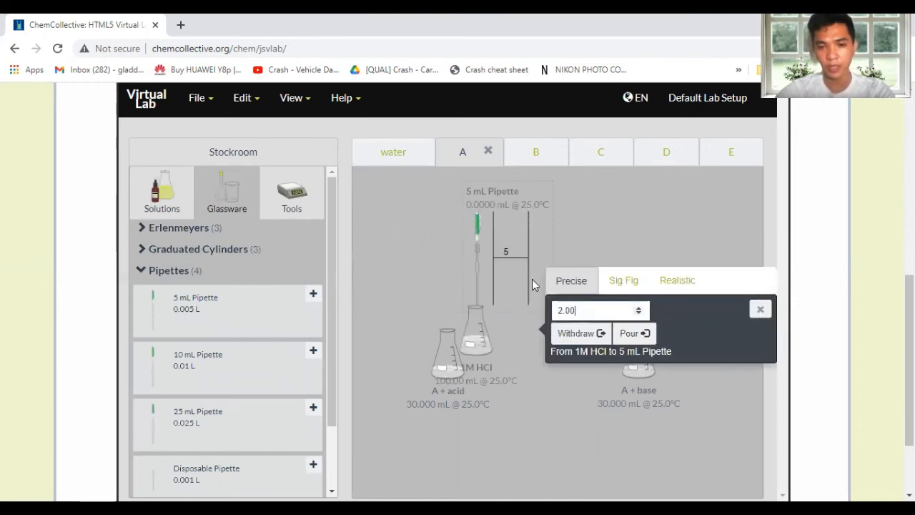
click(554, 334)
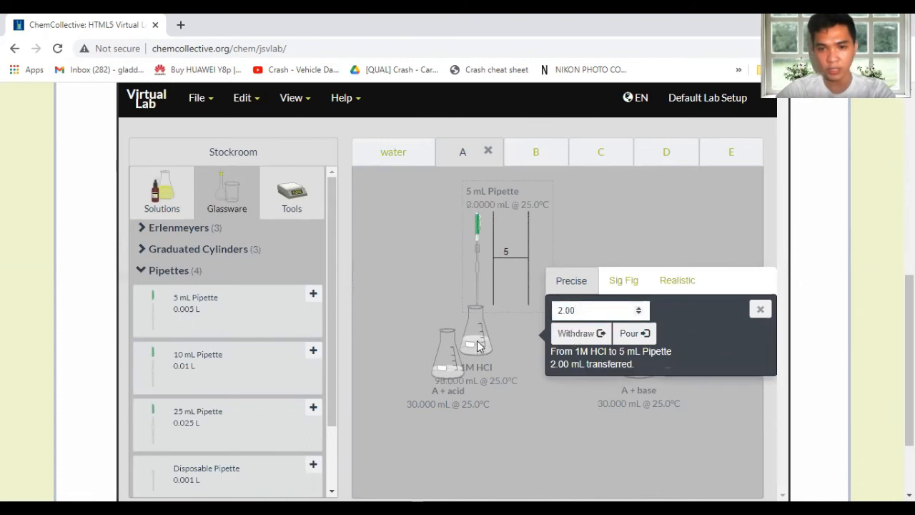
- Separate the pipette from the HCl flask and pour its 2.00 mL of acid into the A + acid flask
drag(488, 351, 410, 255)
drag(512, 229, 448, 333)
drag(406, 364, 458, 416)
drag(450, 299, 478, 358)
text(2)
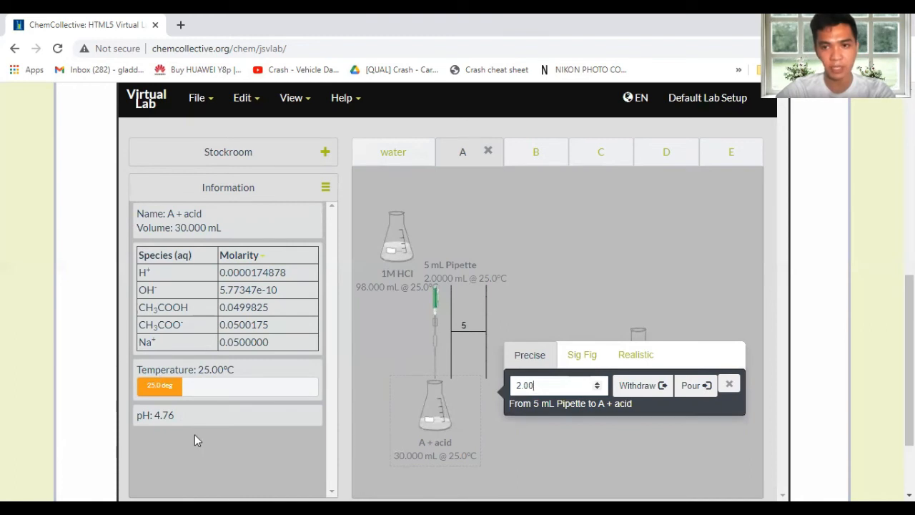
click(688, 386)
click(437, 343)
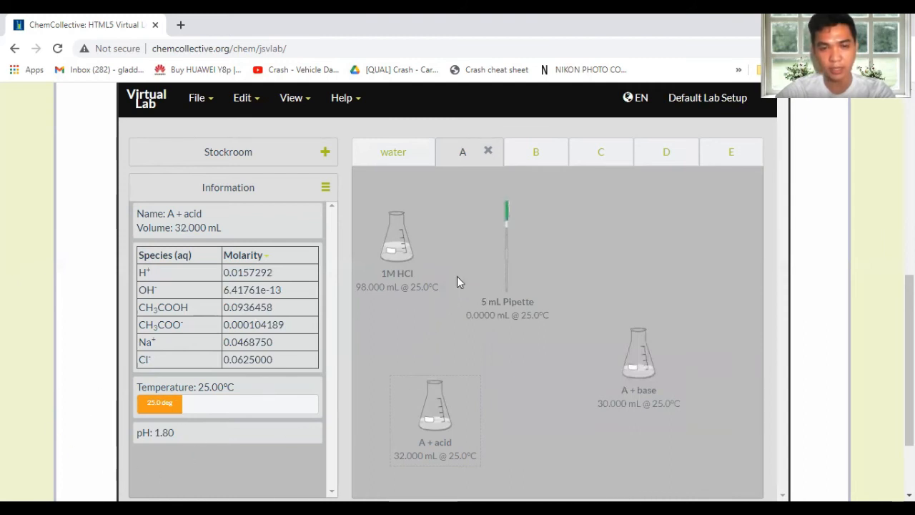
- Remove the 1M HCl flask from workbench A, keeping the empty 5 mL pipette
drag(391, 250, 401, 276)
right_click(405, 273)
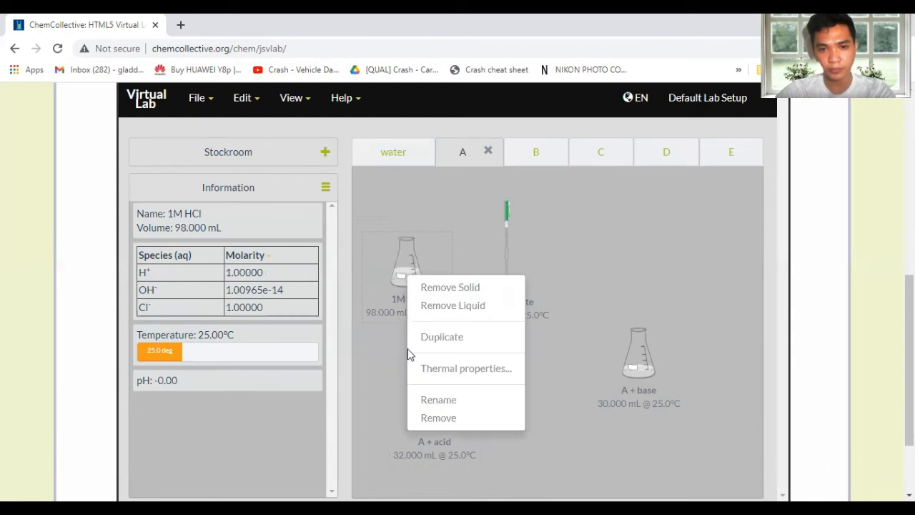
click(423, 420)
drag(489, 272, 470, 271)
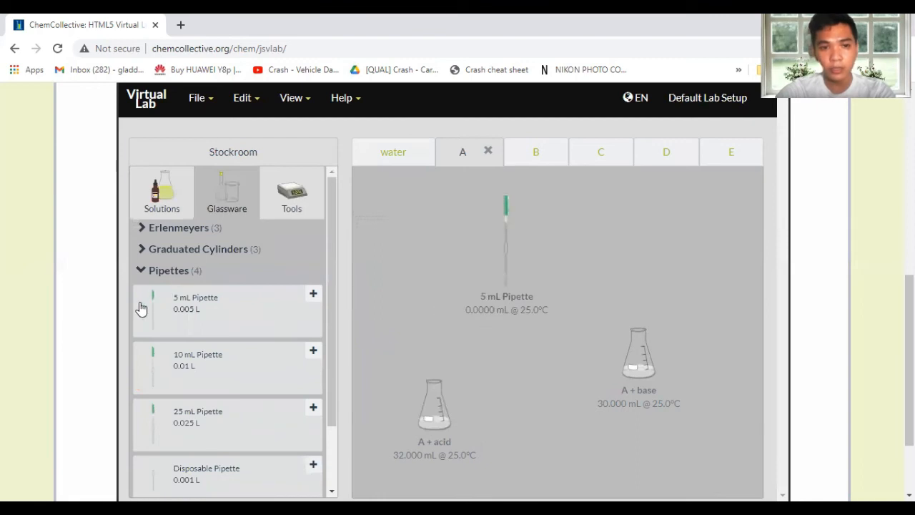
- Add a 1M NaOH flask from the stockroom's strong bases to workbench A and move the A + base flask clear of it
click(157, 270)
click(154, 206)
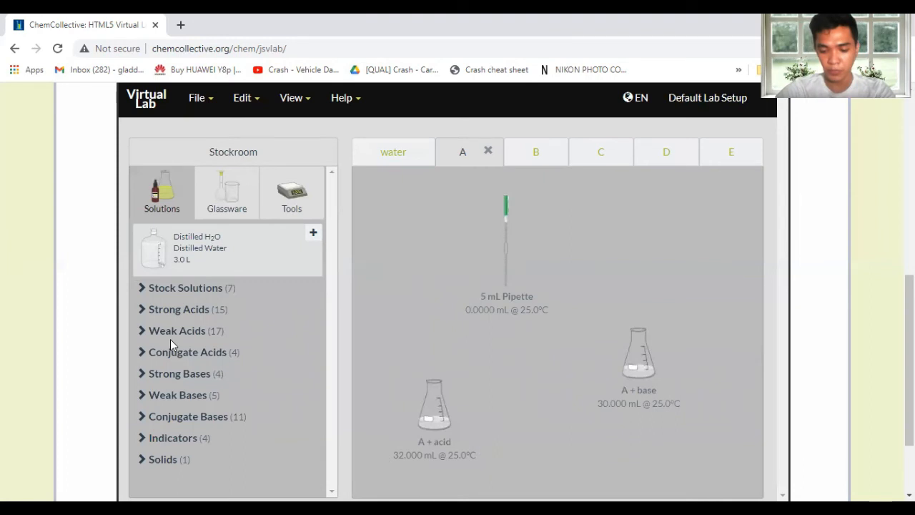
click(171, 378)
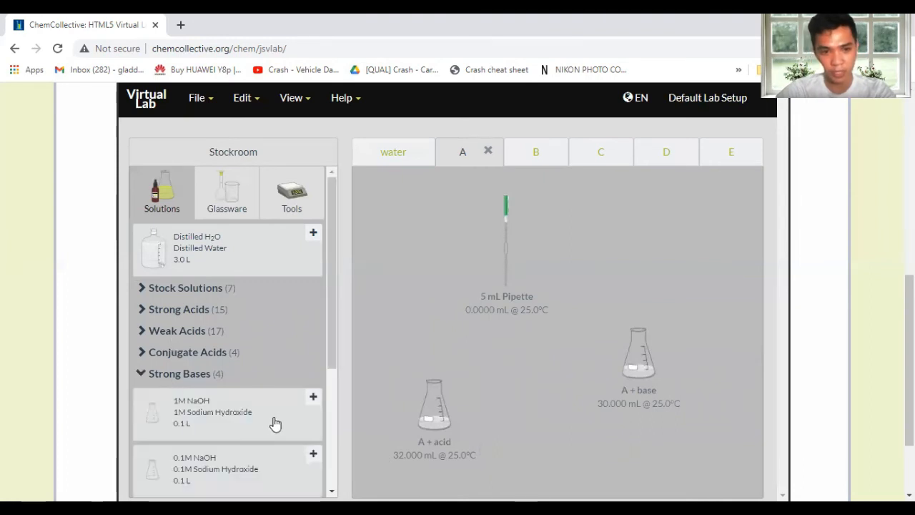
drag(253, 425, 688, 263)
drag(653, 350, 639, 405)
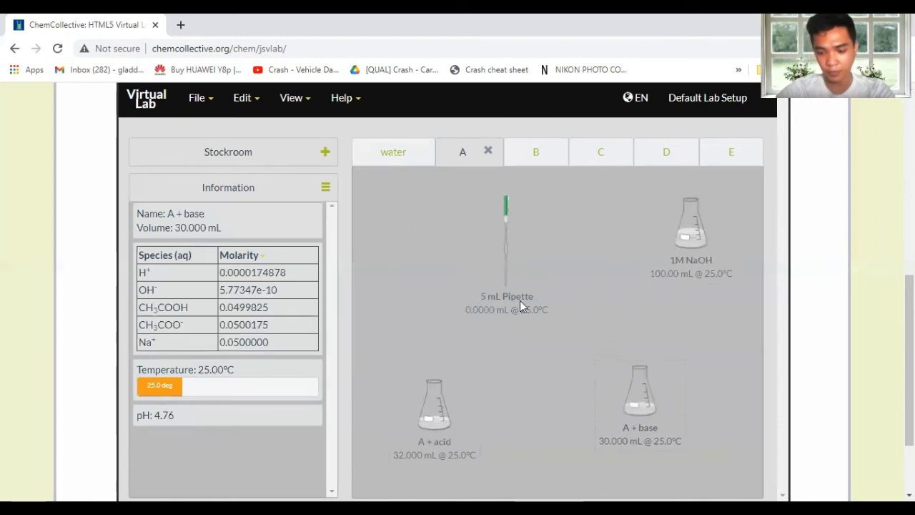
- Place the 5 mL pipette in the 1M NaOH flask and withdraw 2.00 mL of base
drag(682, 242, 587, 280)
drag(515, 259, 595, 264)
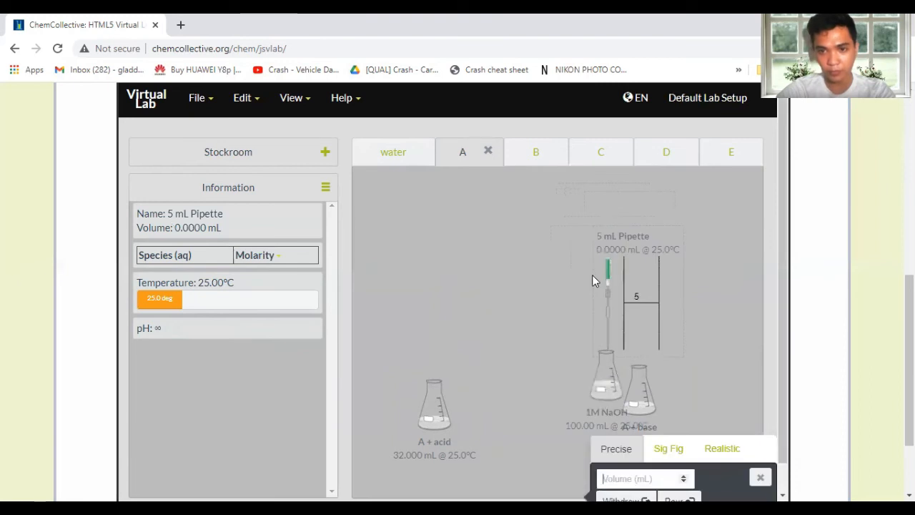
text(2.00)
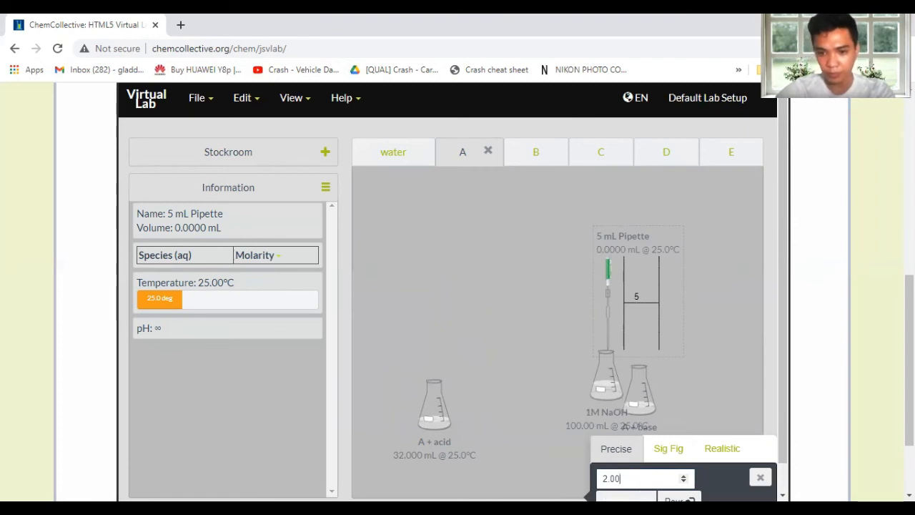
key(Return)
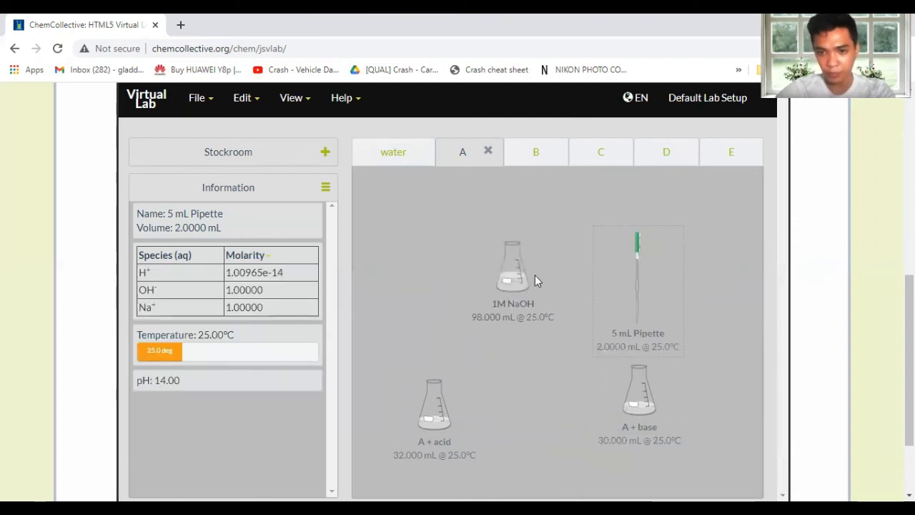
- Place the filled pipette in the A + base flask and pour in its 2.00 mL of NaOH
drag(634, 312, 628, 366)
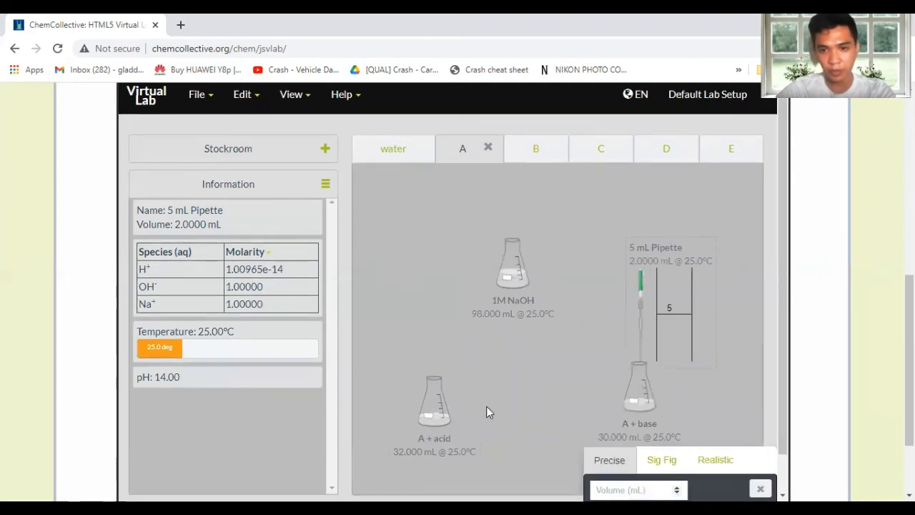
click(646, 406)
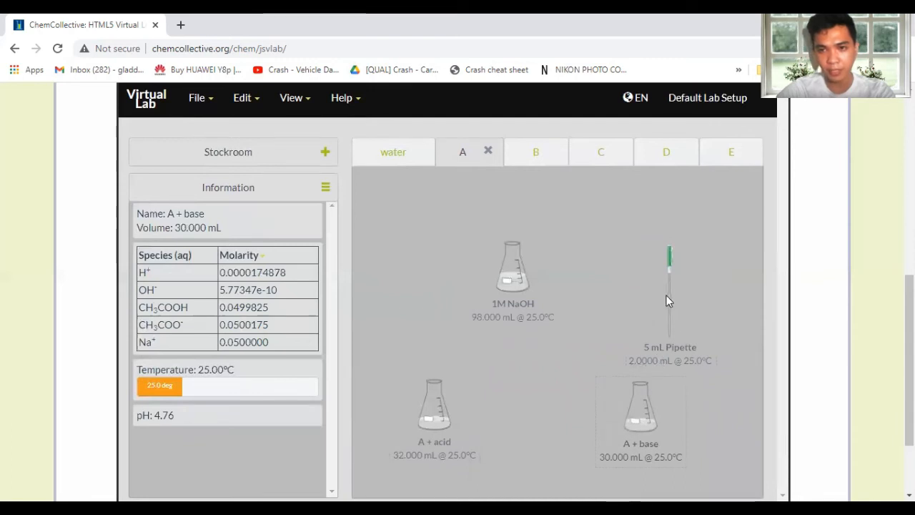
drag(667, 295, 635, 381)
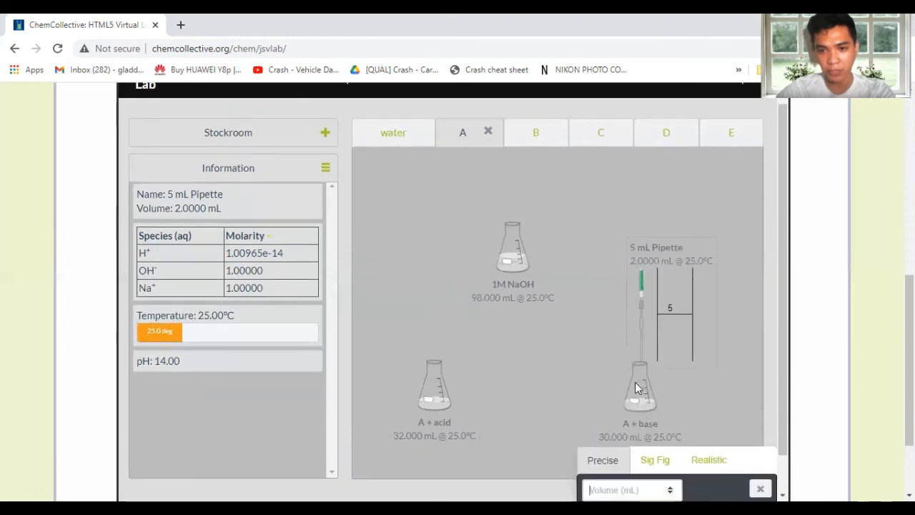
text(2)
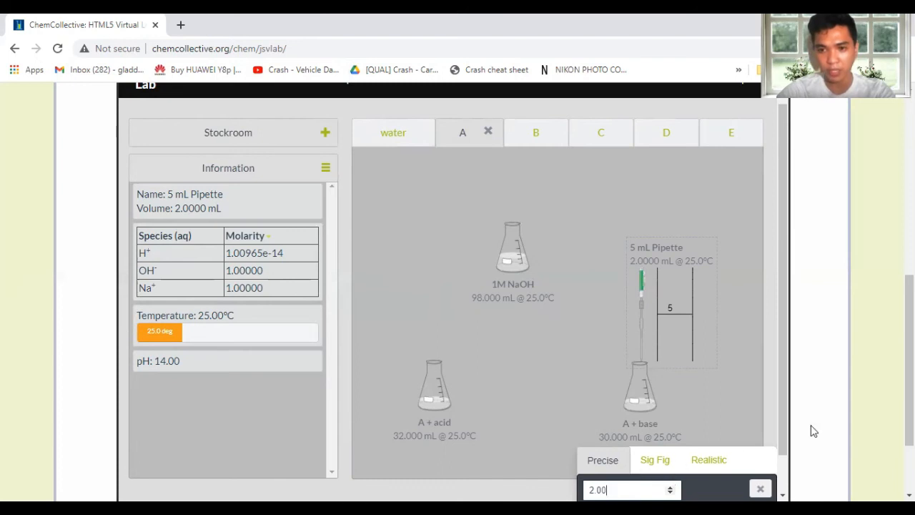
scroll(909, 357, down, 1)
scroll(712, 420, down, 1)
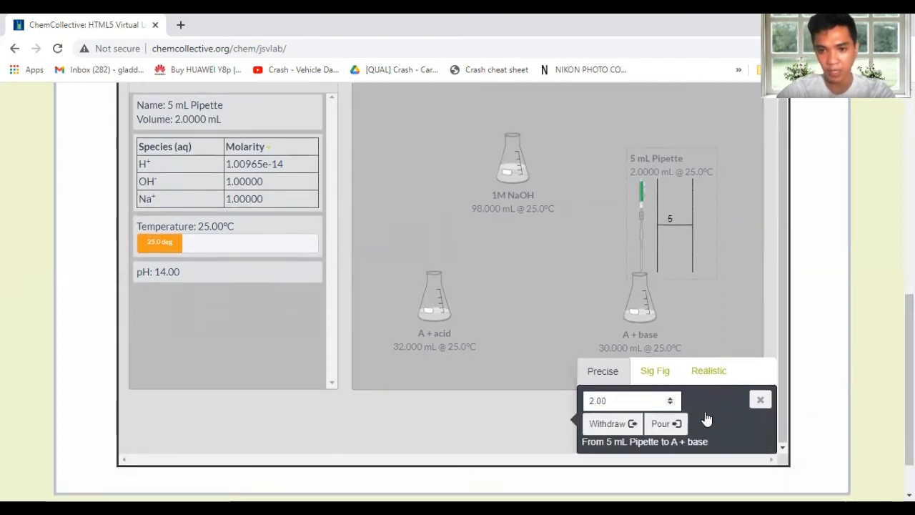
click(658, 425)
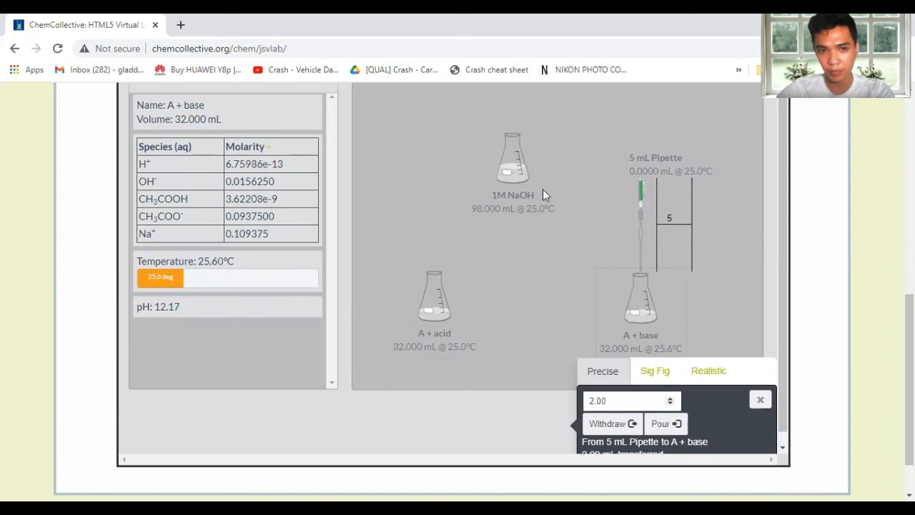
- Separate the empty pipette from the A + base flask, then remove both the pipette and the 1M NaOH flask from workbench A
click(641, 220)
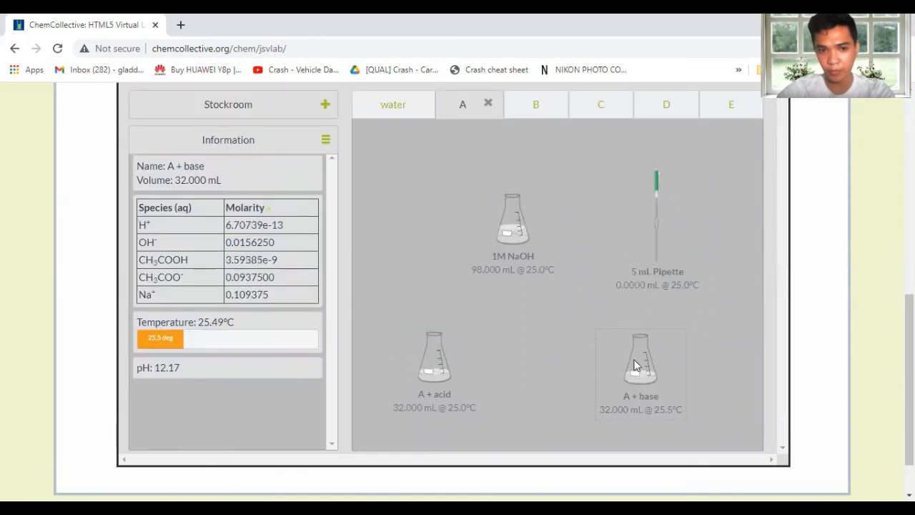
click(641, 251)
right_click(639, 248)
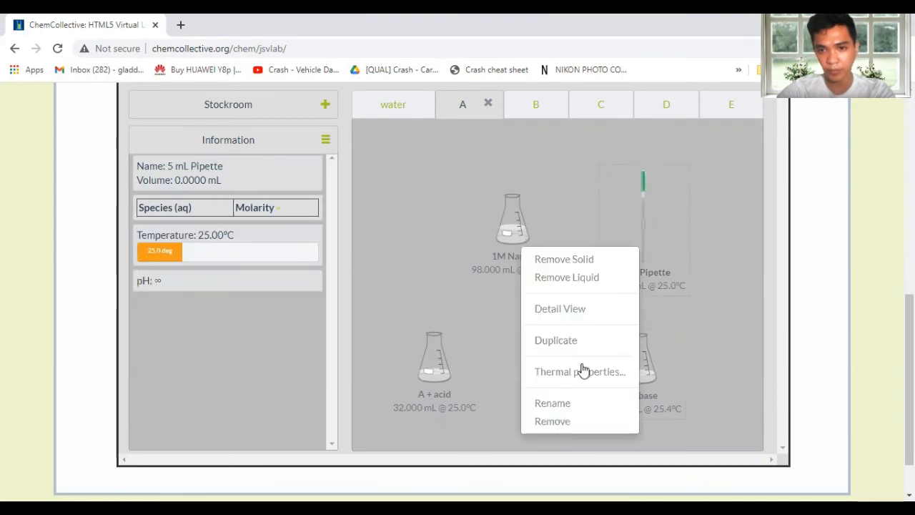
click(550, 422)
click(519, 224)
right_click(518, 223)
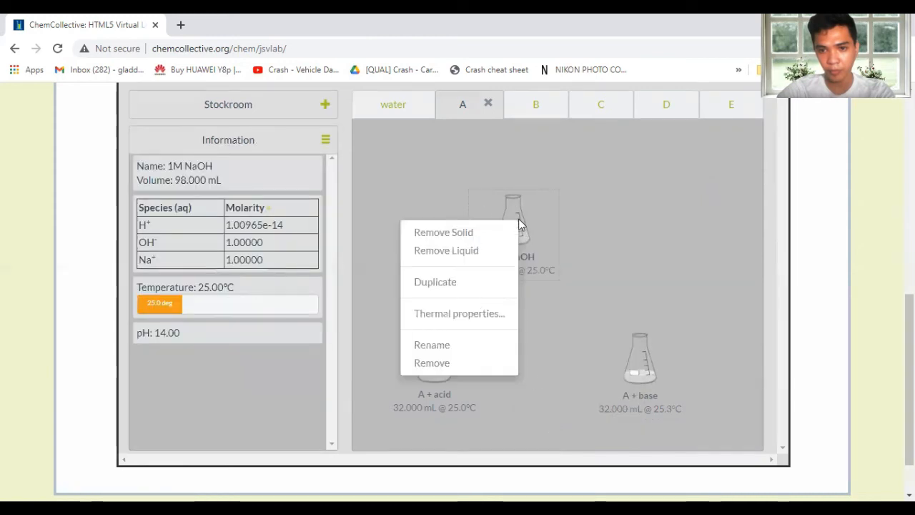
click(432, 363)
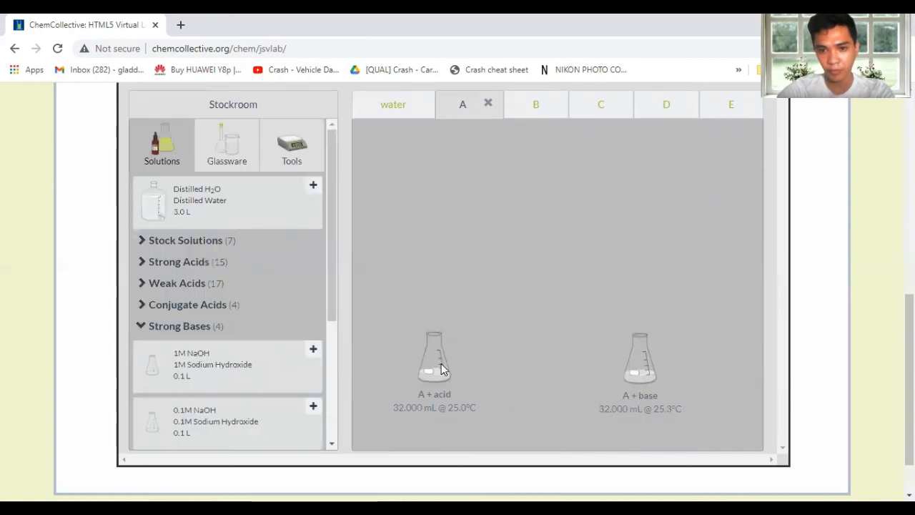
- Select the A + base flask and examine its pH in the solution information
click(633, 377)
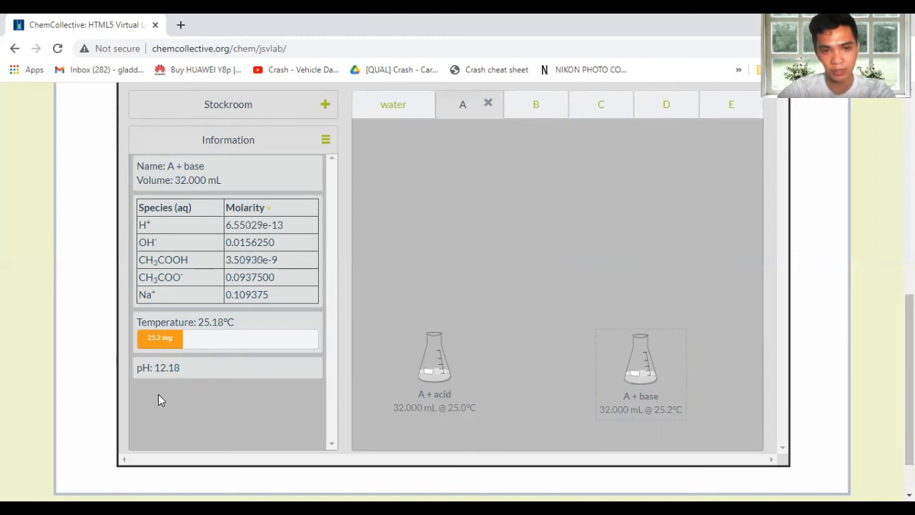
click(528, 109)
click(465, 107)
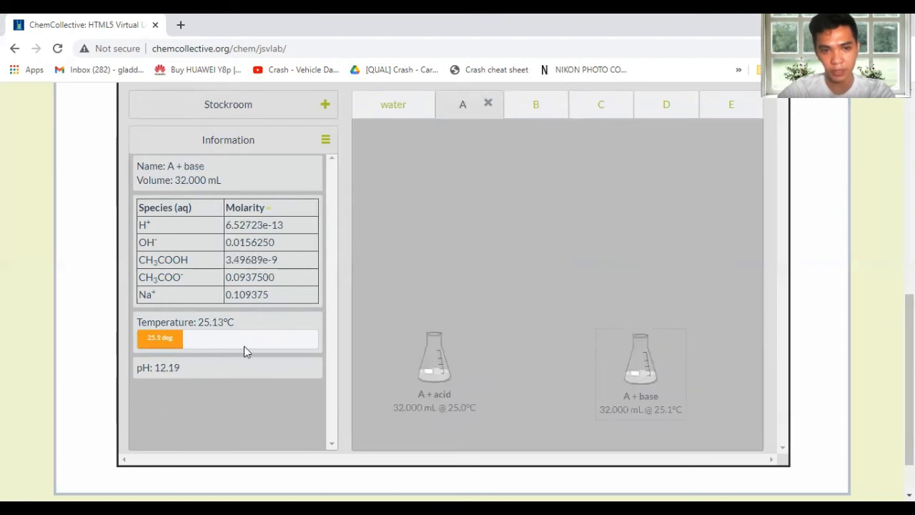
- Switch to workbench B and add a 1M HCl flask from the stockroom's strong acids
click(538, 107)
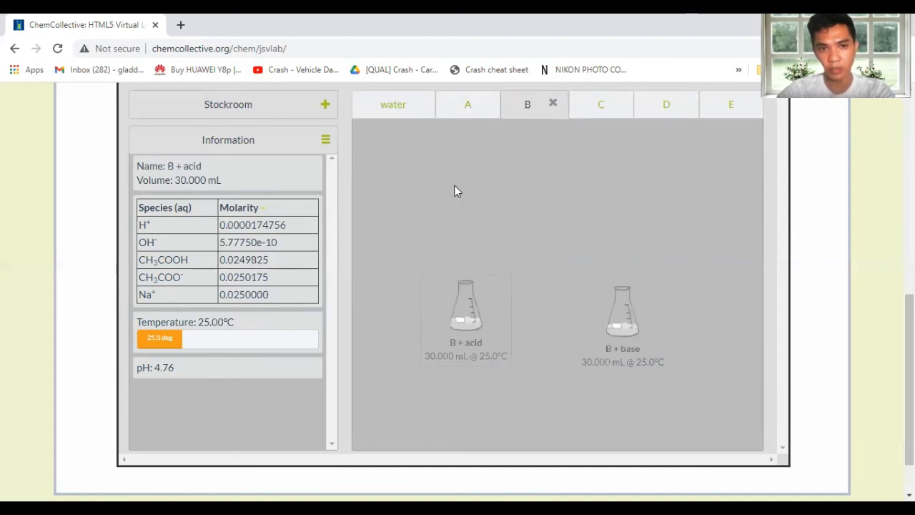
click(221, 105)
click(151, 331)
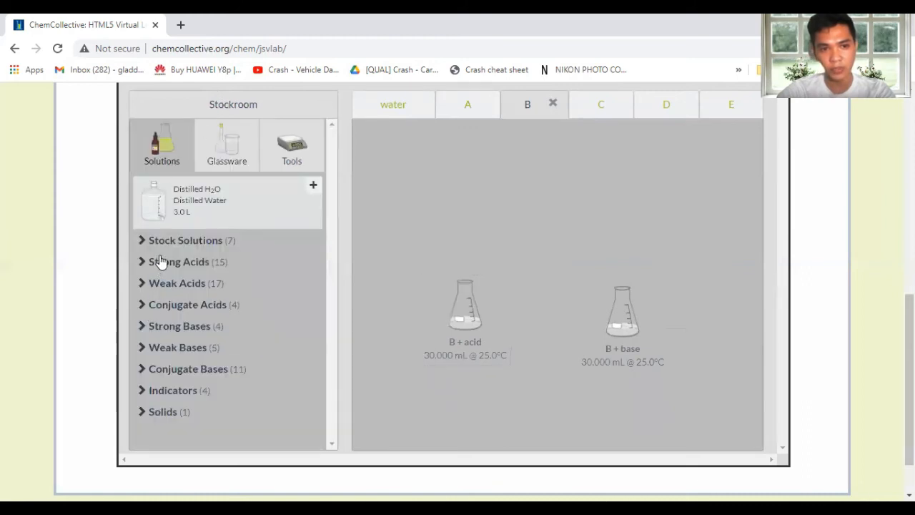
click(163, 261)
scroll(239, 318, down, 1)
scroll(239, 318, down, 6)
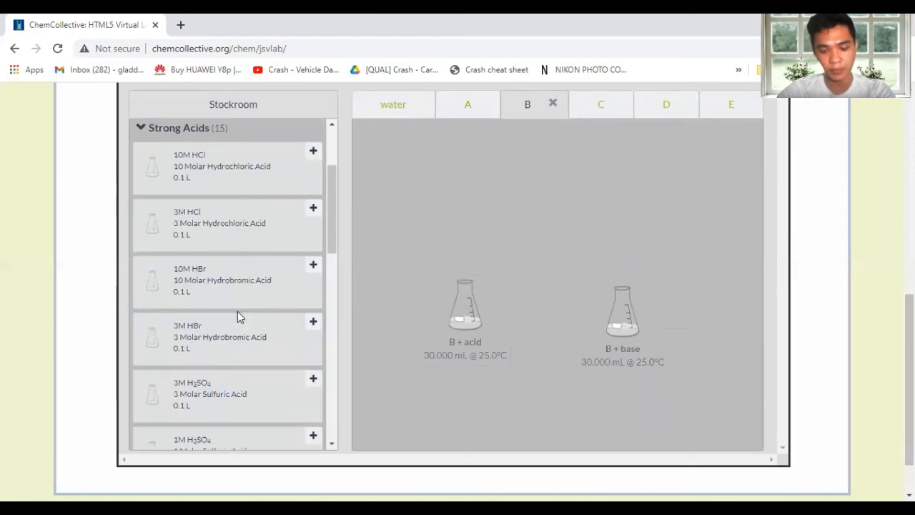
scroll(238, 318, down, 7)
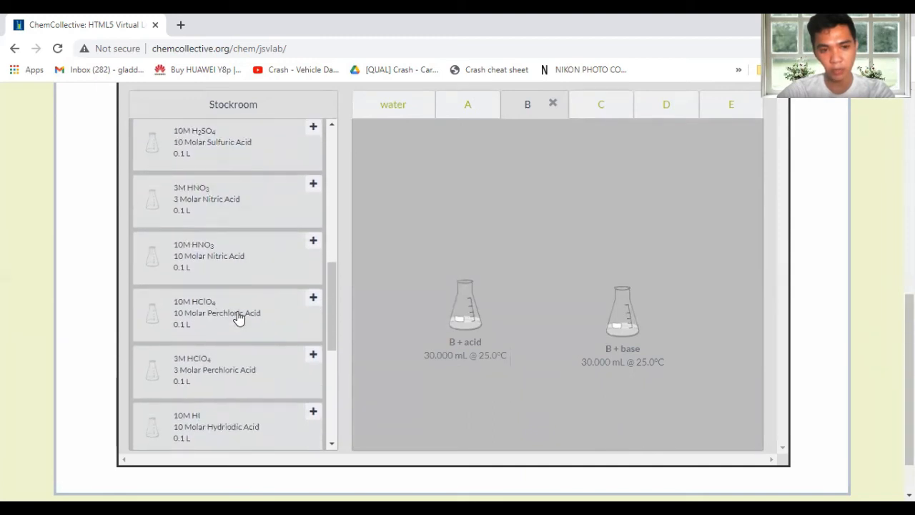
drag(238, 220, 488, 202)
- Add a 5 mL pipette from the stockroom glassware to workbench B
click(236, 105)
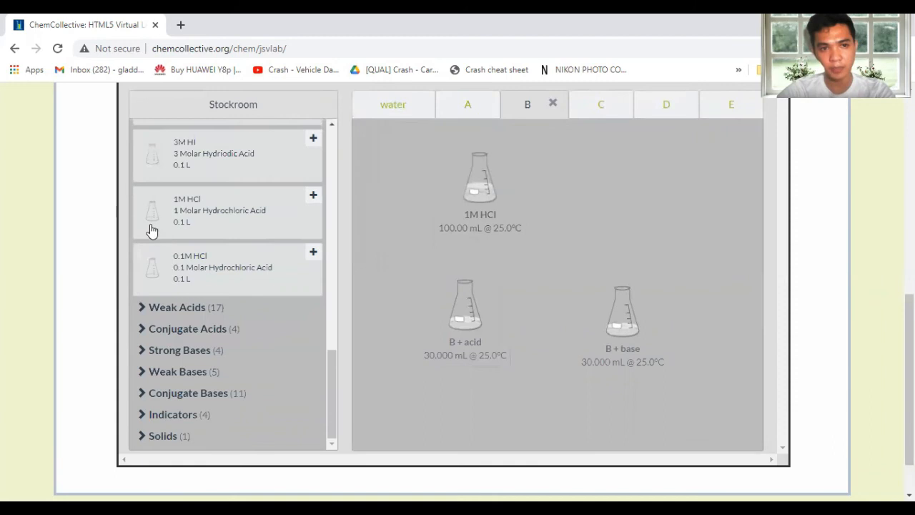
scroll(176, 241, up, 8)
scroll(182, 266, up, 5)
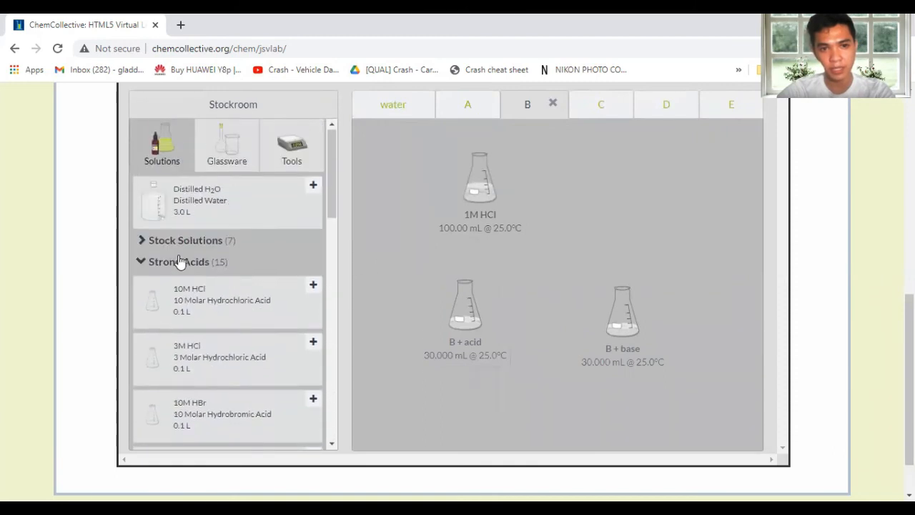
click(143, 261)
click(219, 158)
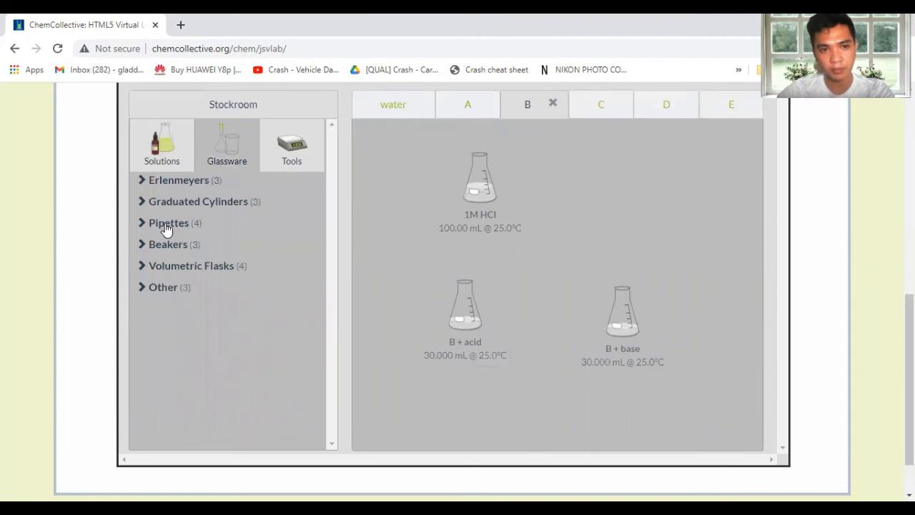
click(165, 224)
drag(204, 259, 452, 196)
- Place the 5 mL pipette in workbench B's 1M HCl flask, withdraw 2.00 mL of acid and separate the two
drag(436, 185, 493, 197)
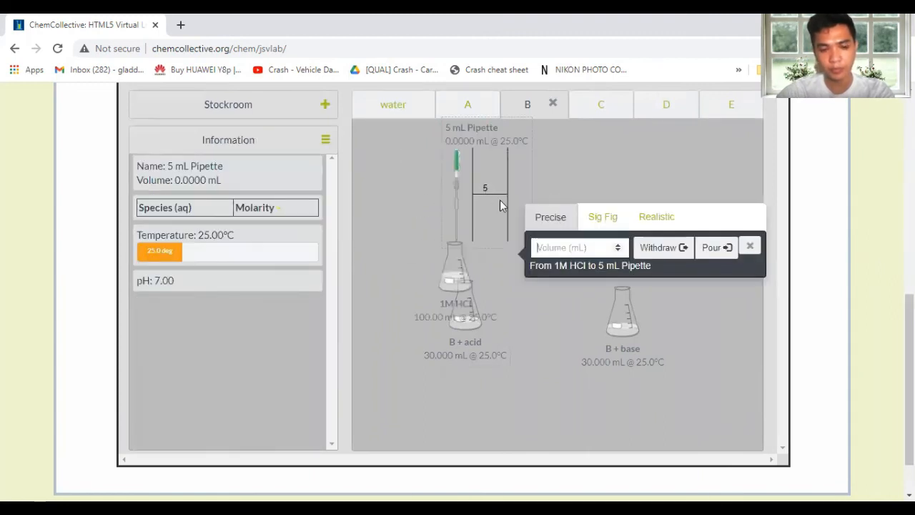
text(2.00)
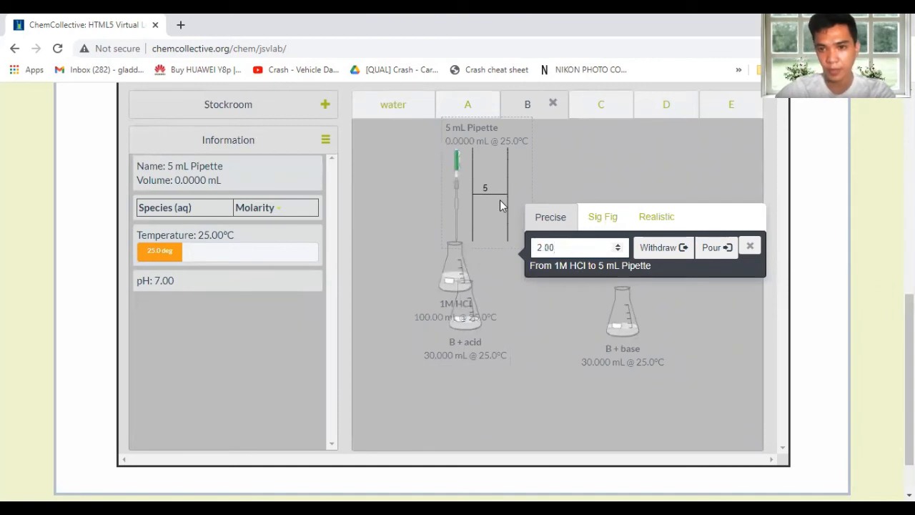
click(649, 254)
click(432, 239)
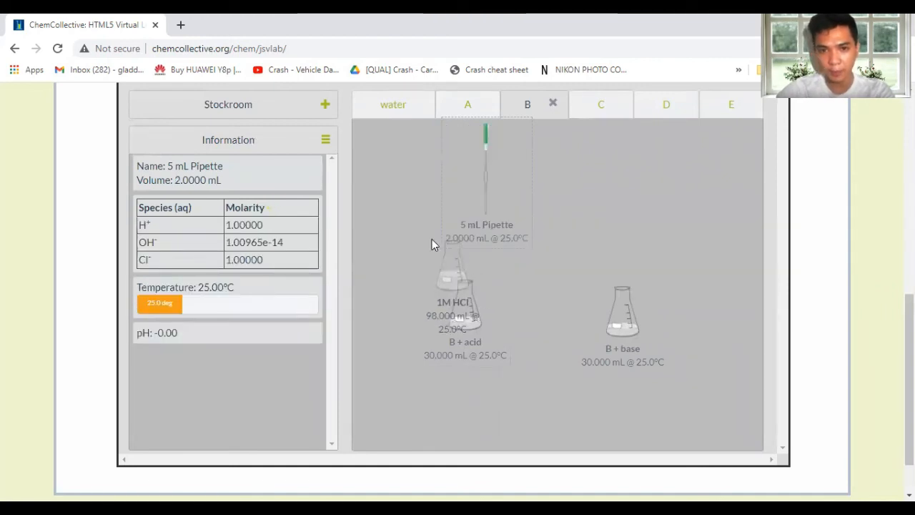
- Move the B + acid flask clear and pour the pipette's 2.00 mL of HCl into it
drag(466, 317, 452, 367)
drag(486, 182, 450, 345)
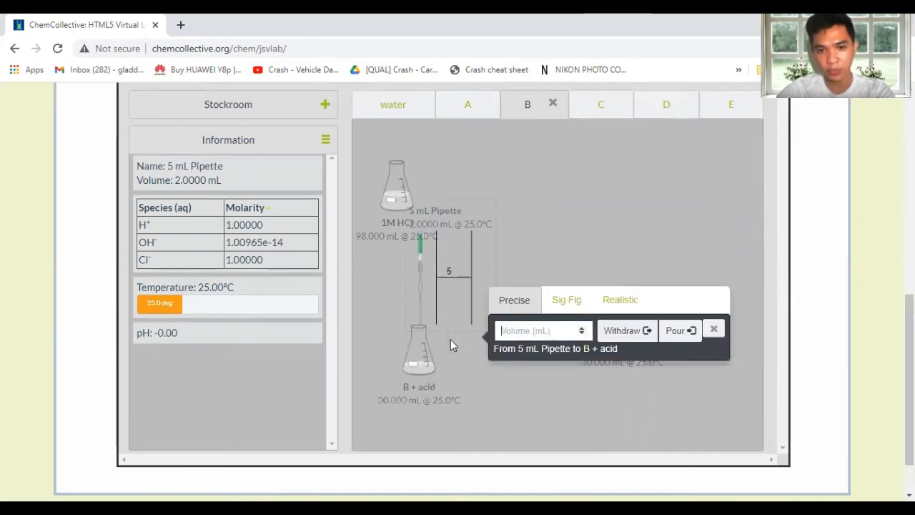
text(2.00)
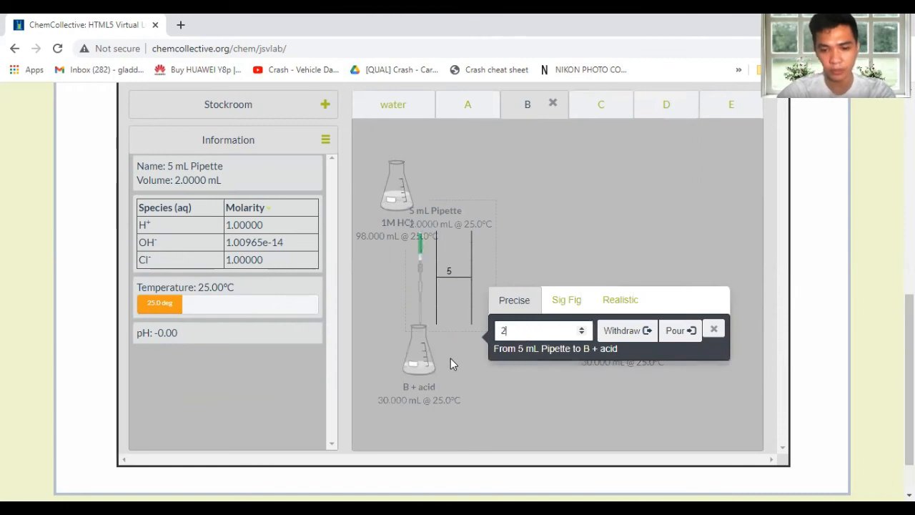
click(675, 332)
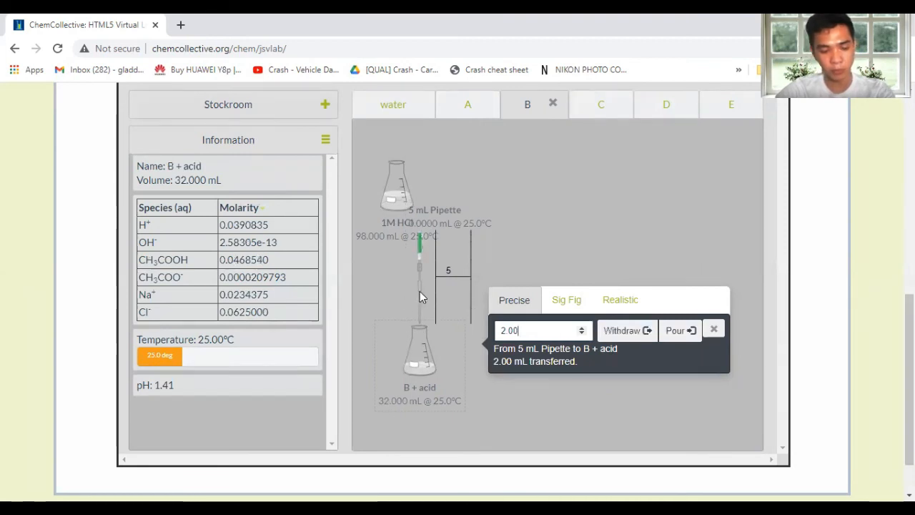
- Separate the empty pipette from the B + acid flask, then remove the pipette and the 1M HCl flask from workbench B
drag(420, 290, 499, 243)
right_click(500, 243)
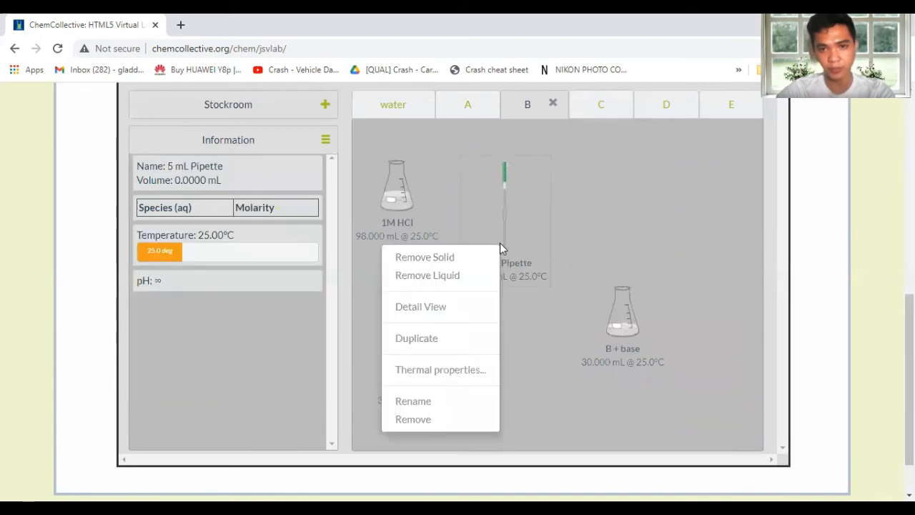
click(421, 426)
click(404, 229)
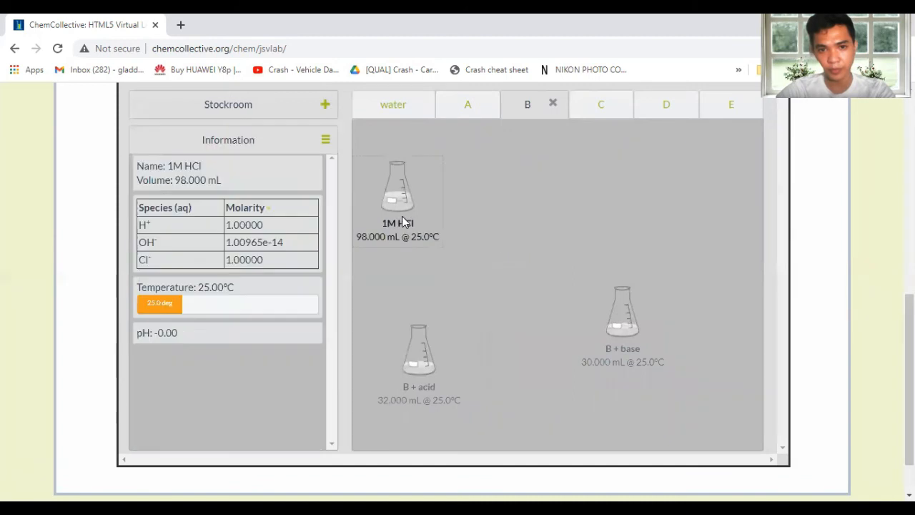
right_click(401, 206)
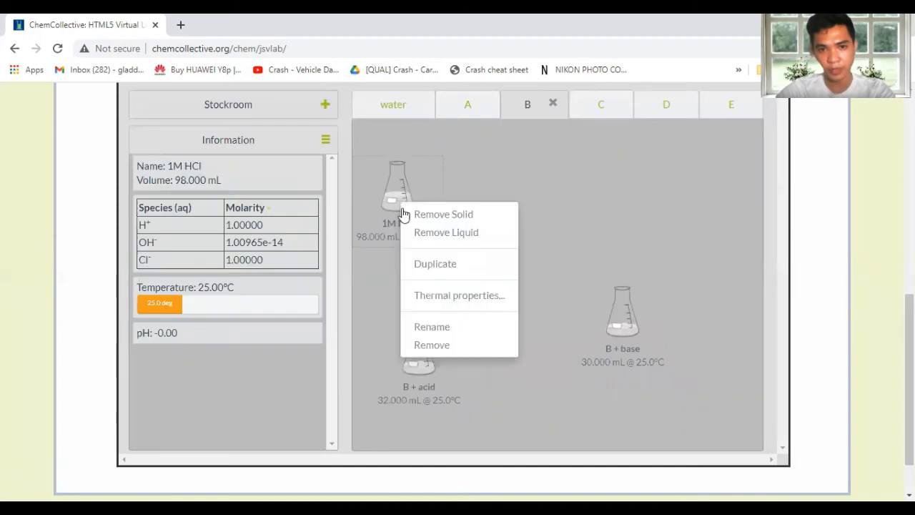
click(422, 346)
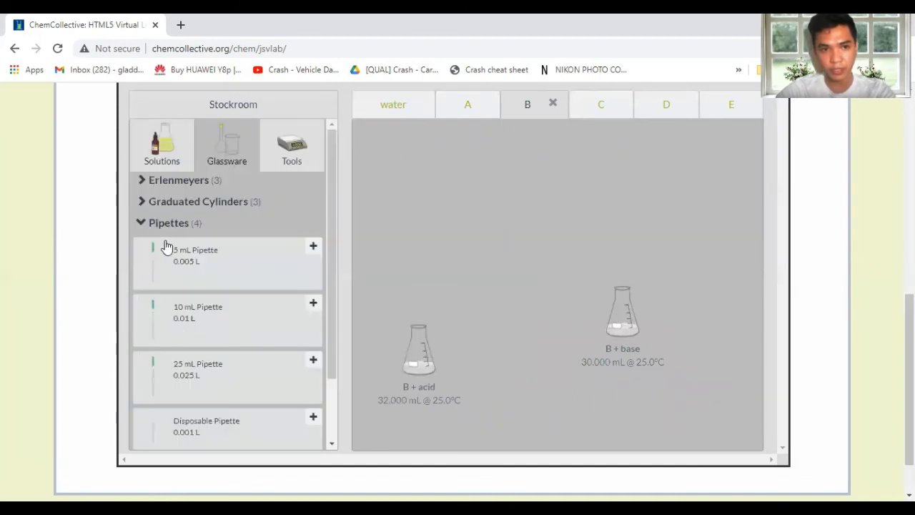
- Add a 1M NaOH flask from the strong bases to workbench B, placing it above the B + base flask with space between them
click(157, 221)
click(161, 143)
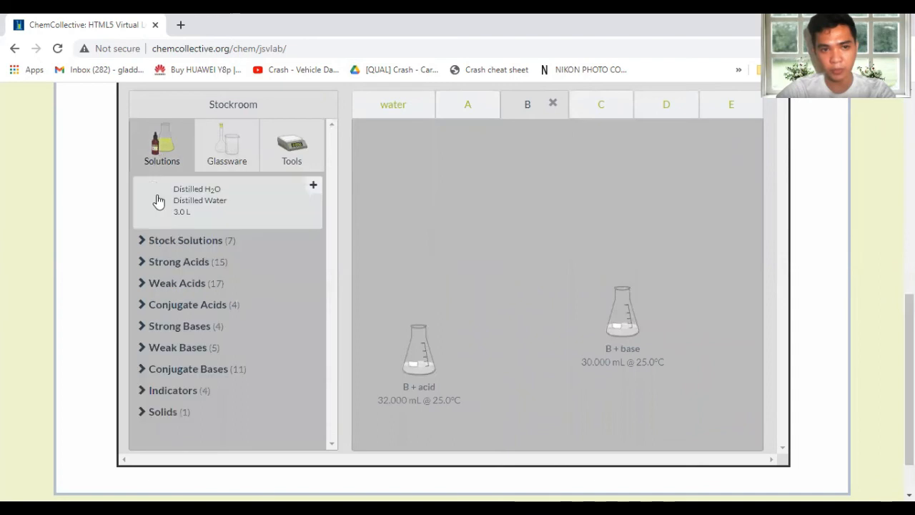
click(155, 330)
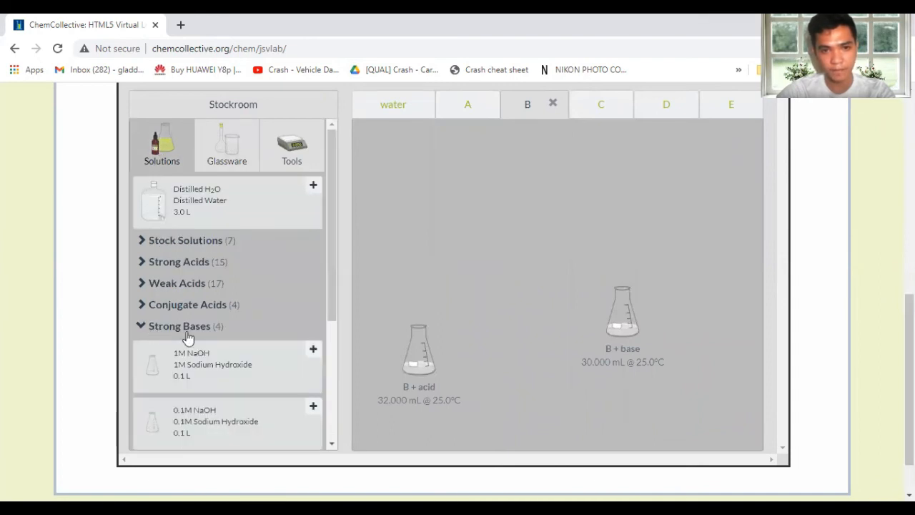
click(255, 371)
drag(395, 204, 608, 198)
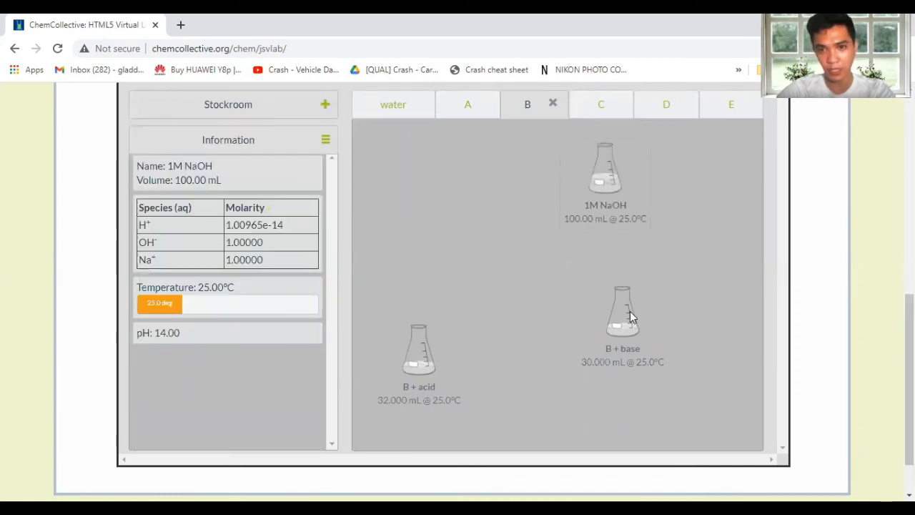
drag(631, 316, 634, 341)
click(601, 179)
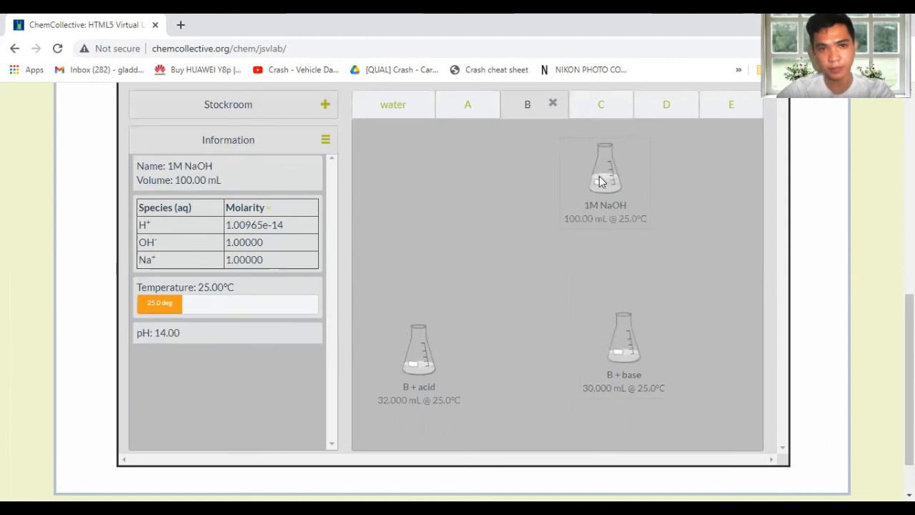
- Add a 5 mL pipette from the stockroom glassware to workbench B for the NaOH transfer
click(204, 107)
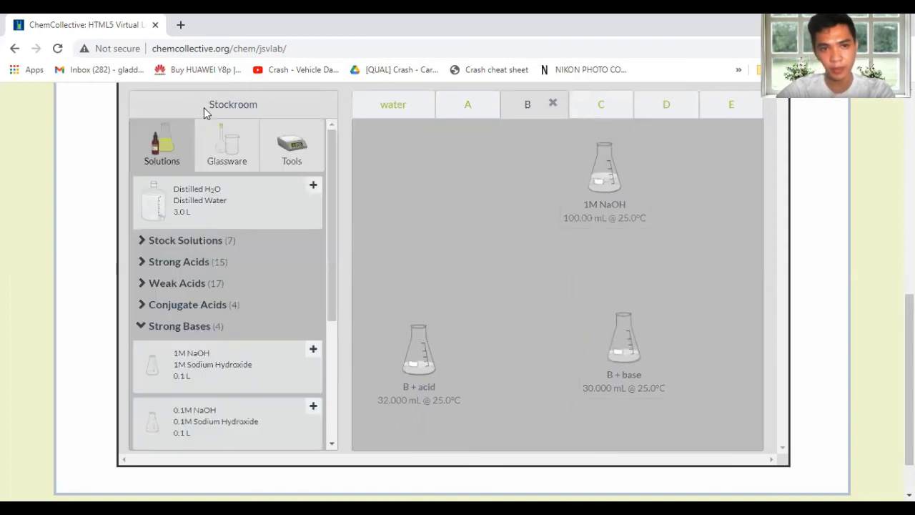
click(223, 156)
click(165, 226)
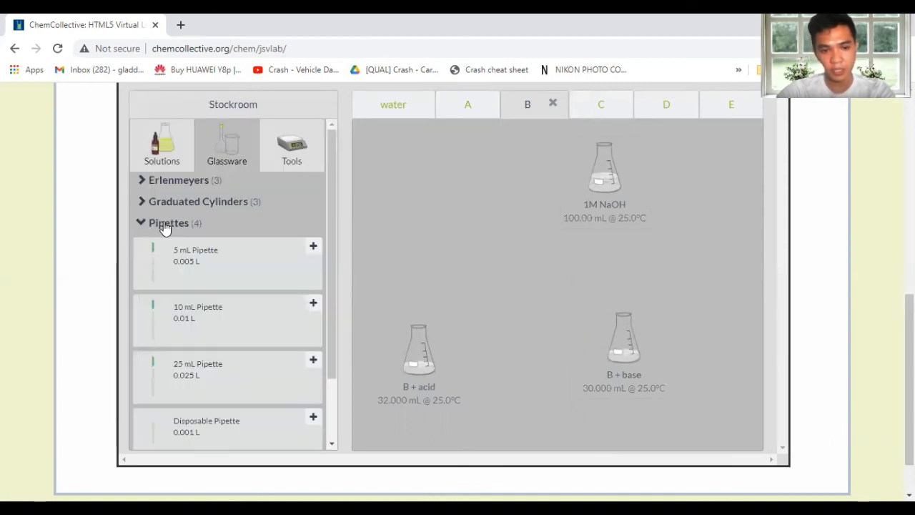
drag(168, 263, 557, 168)
- Place the 5 mL pipette in workbench B's 1M NaOH flask, withdraw 2.00 mL of base and separate the two
drag(411, 187, 620, 155)
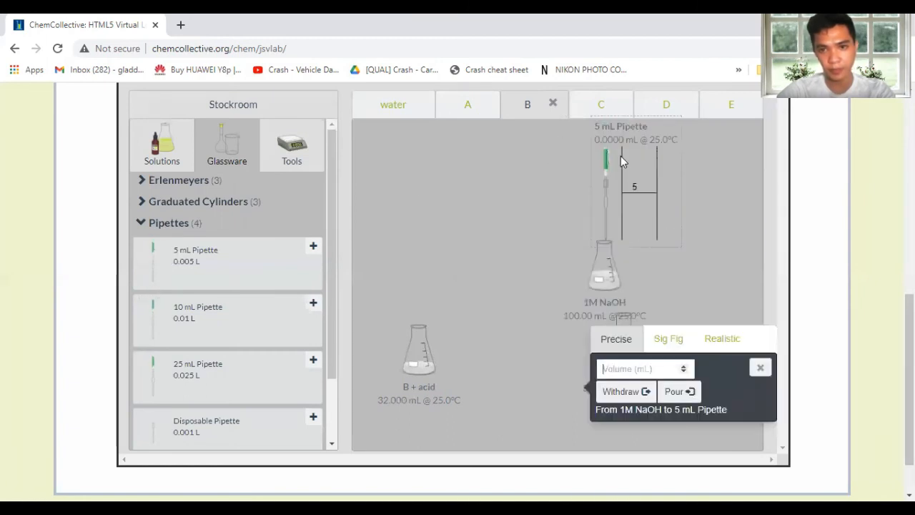
text(2.0)
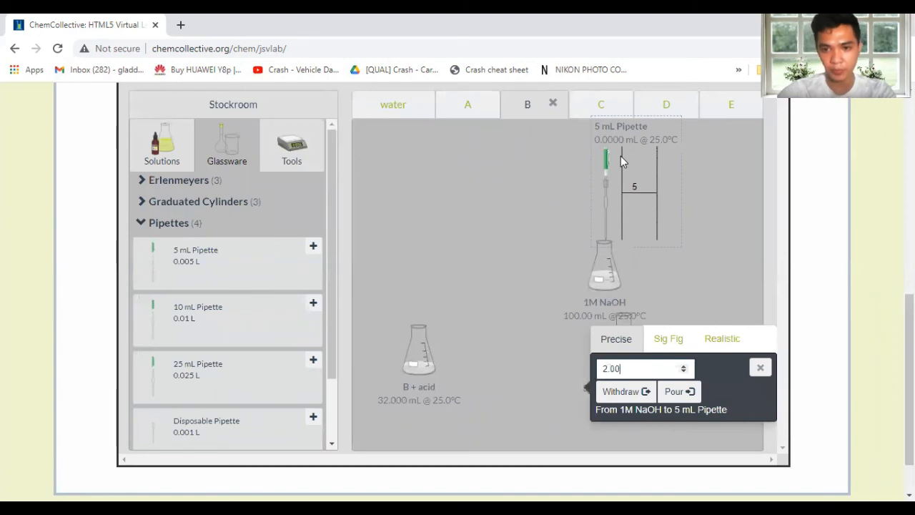
click(620, 391)
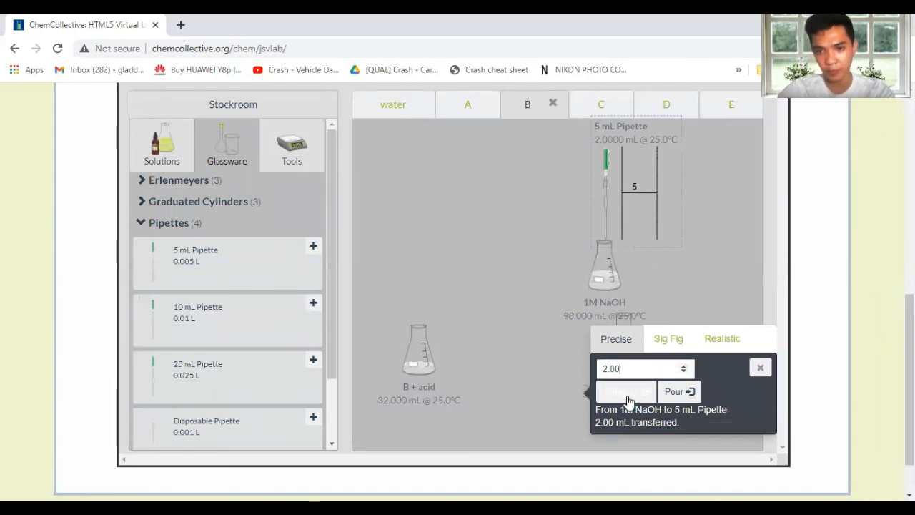
drag(600, 283, 496, 245)
- Pour the pipette's 2.00 mL of NaOH into the B + base flask and separate the empty pipette from it
click(635, 358)
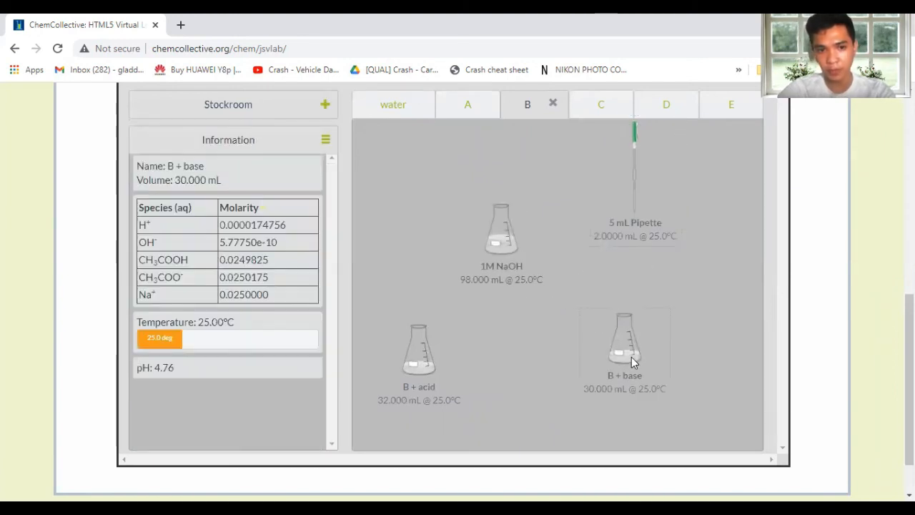
drag(639, 179, 626, 318)
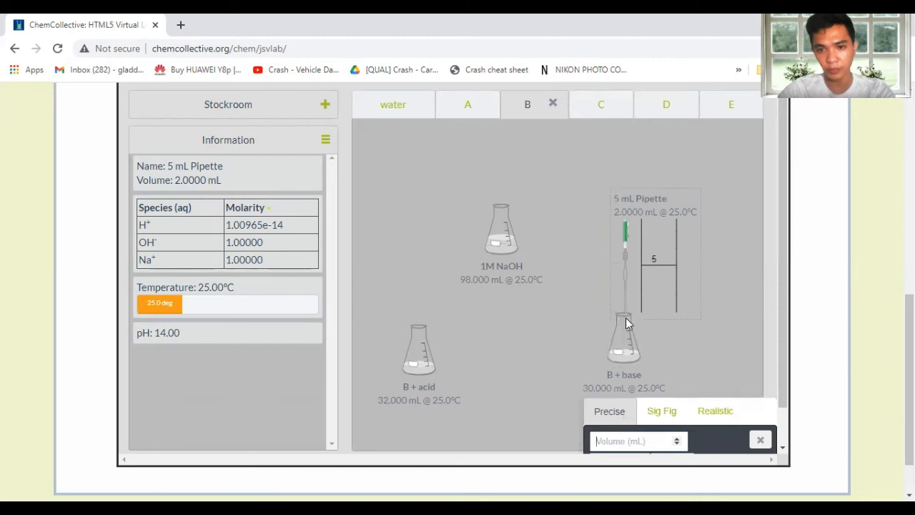
text(2.00)
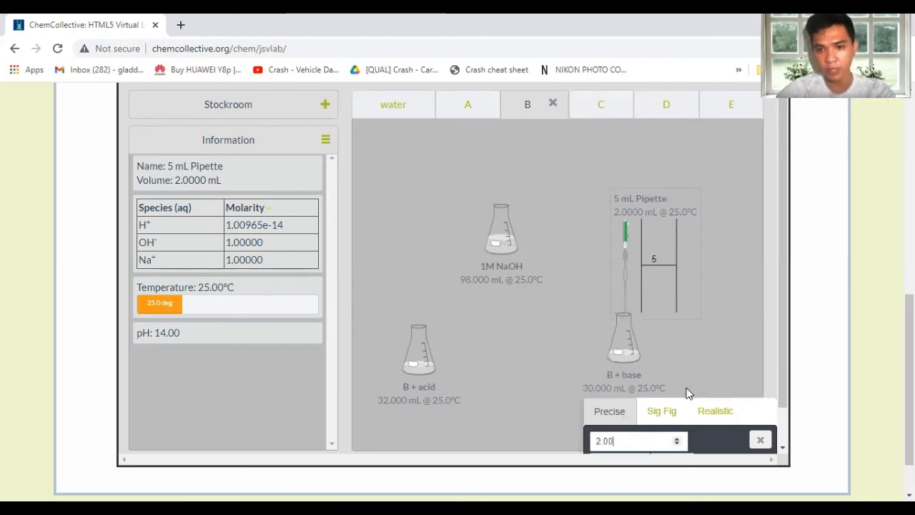
scroll(686, 393, down, 1)
click(672, 423)
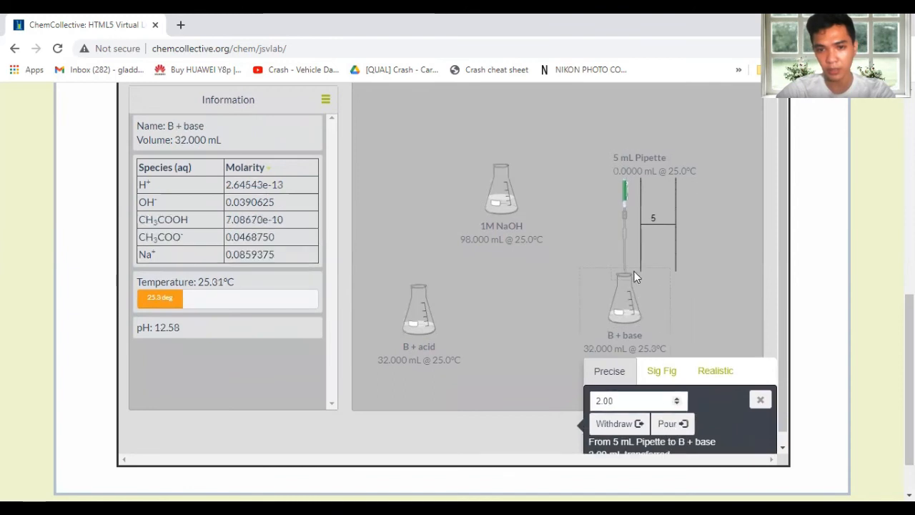
click(648, 215)
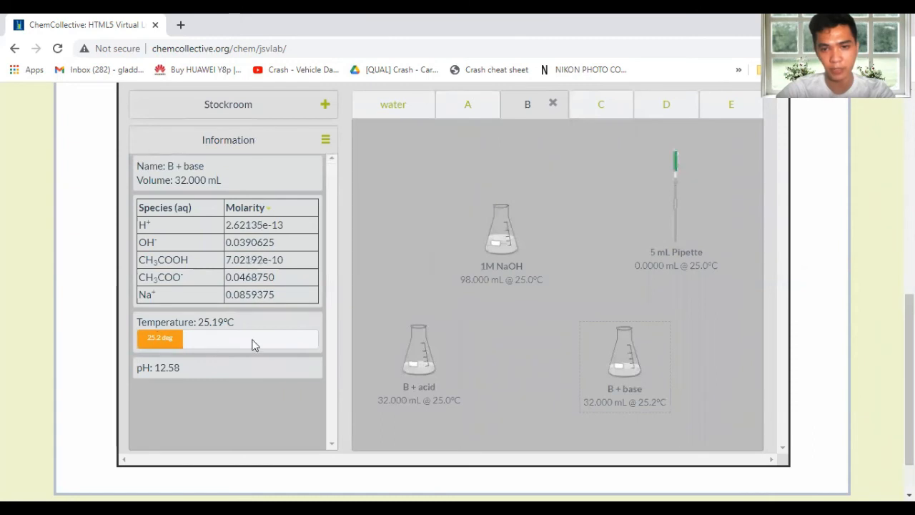
- Remove the empty 5 mL pipette and the 1M NaOH flask from workbench B
drag(677, 208, 631, 218)
right_click(630, 217)
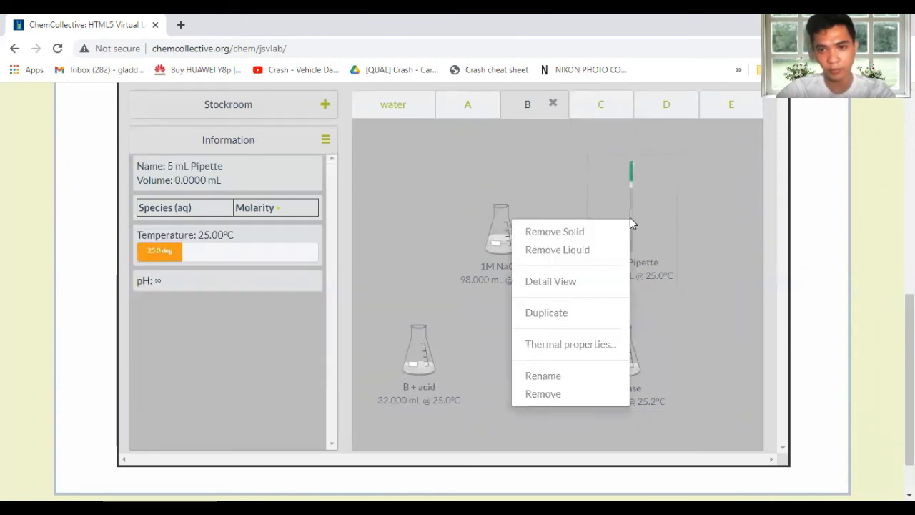
click(536, 394)
click(497, 244)
right_click(498, 244)
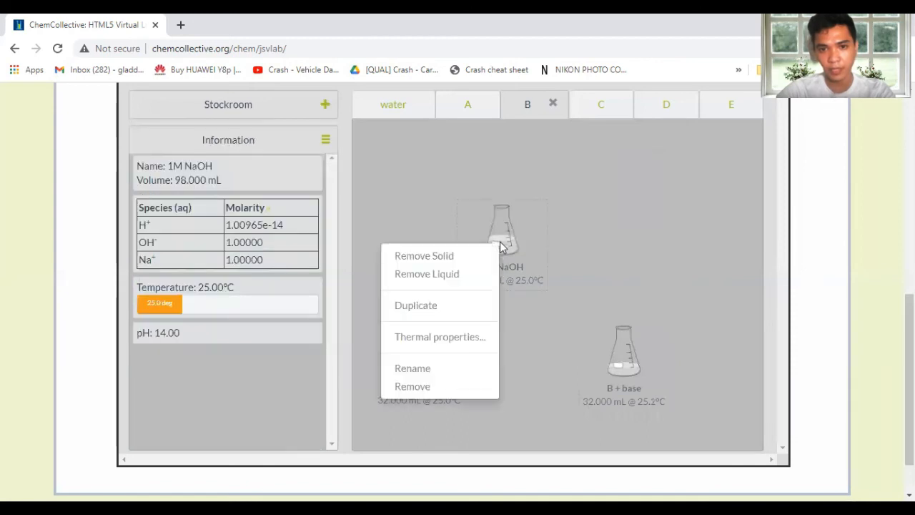
click(429, 392)
- Check the pH and species information of the B + acid and B + base flasks
click(632, 369)
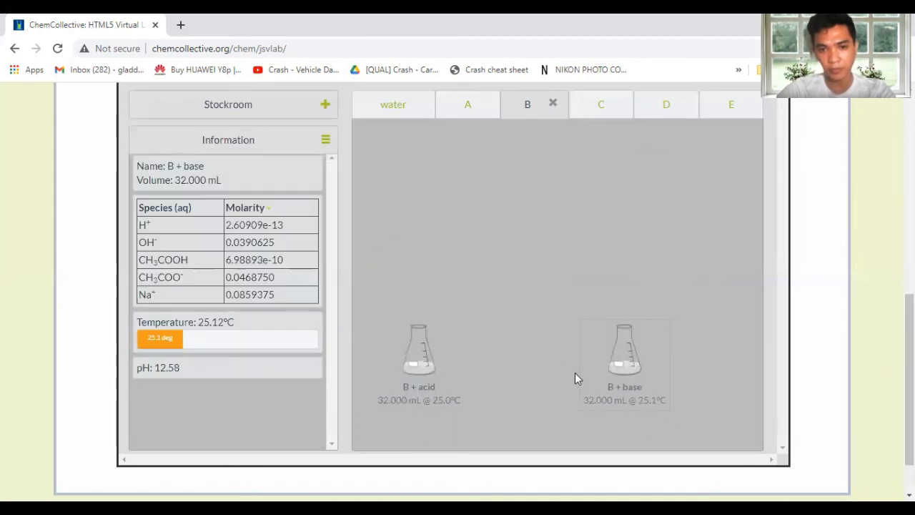
drag(434, 388, 458, 353)
click(610, 371)
click(620, 364)
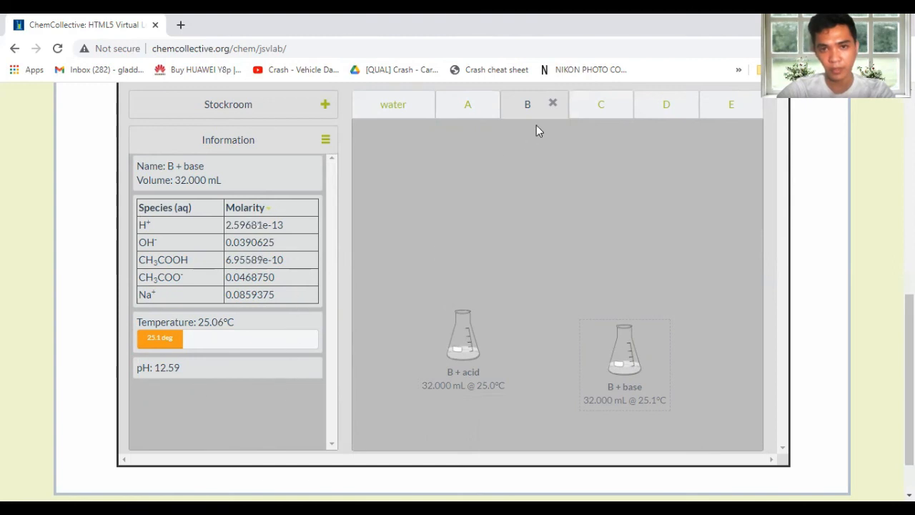
- Switch to workbench C and add a 1M HCl flask from the strong acids above the C + acid flask
click(585, 106)
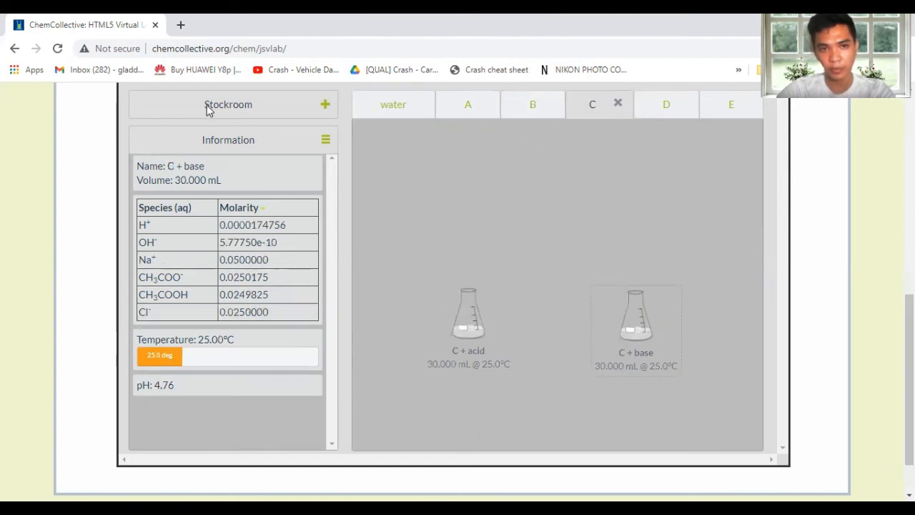
click(207, 105)
click(149, 226)
click(163, 154)
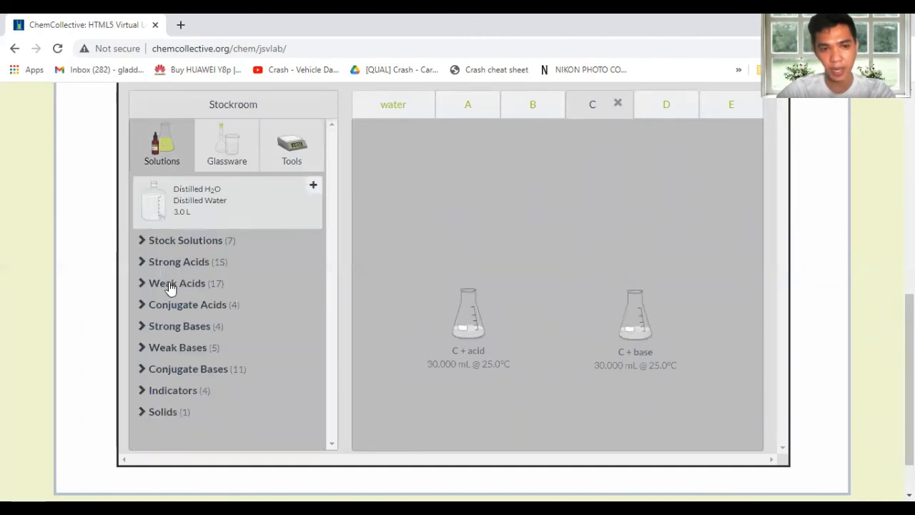
click(170, 269)
scroll(238, 321, down, 5)
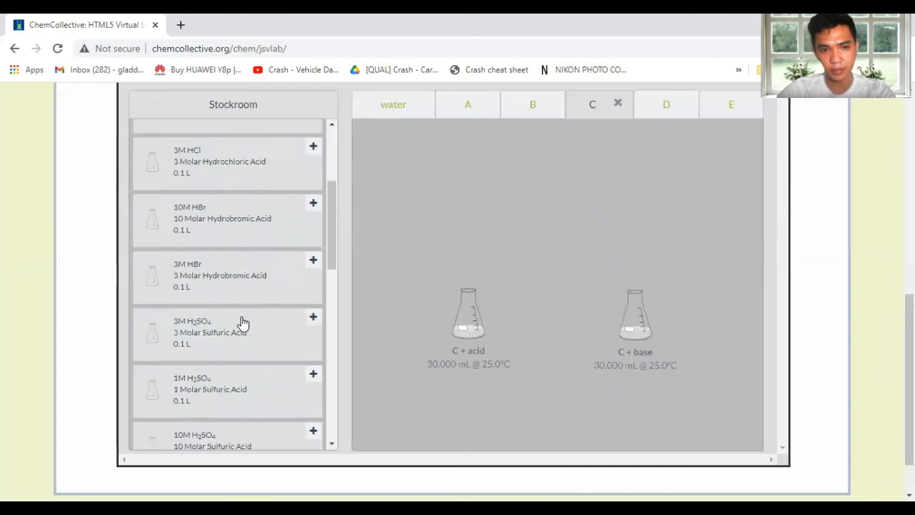
scroll(243, 323, down, 6)
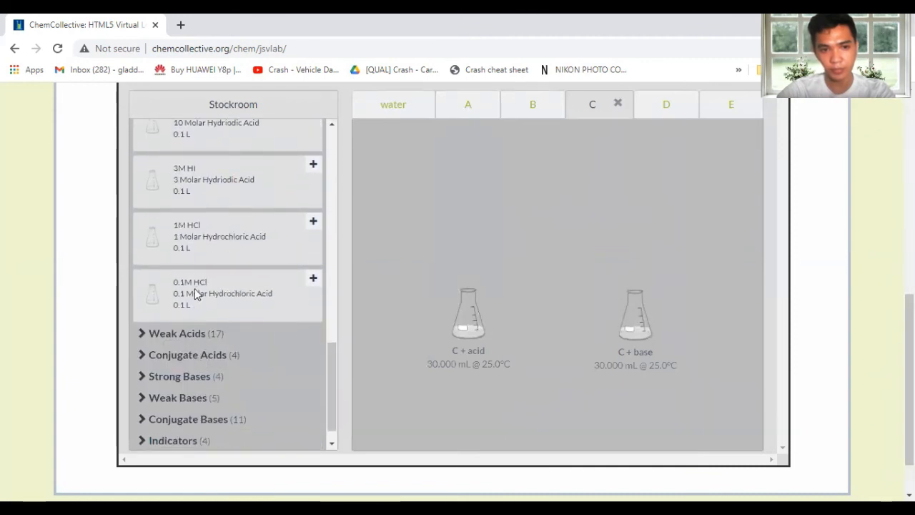
drag(212, 246, 486, 218)
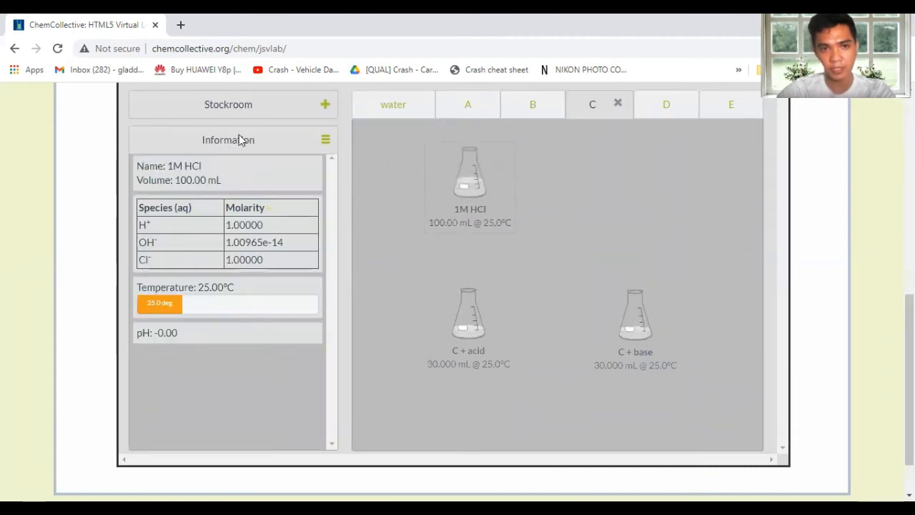
- Add a 5 mL pipette from the stockroom glassware to workbench C
click(230, 107)
scroll(231, 224, up, 10)
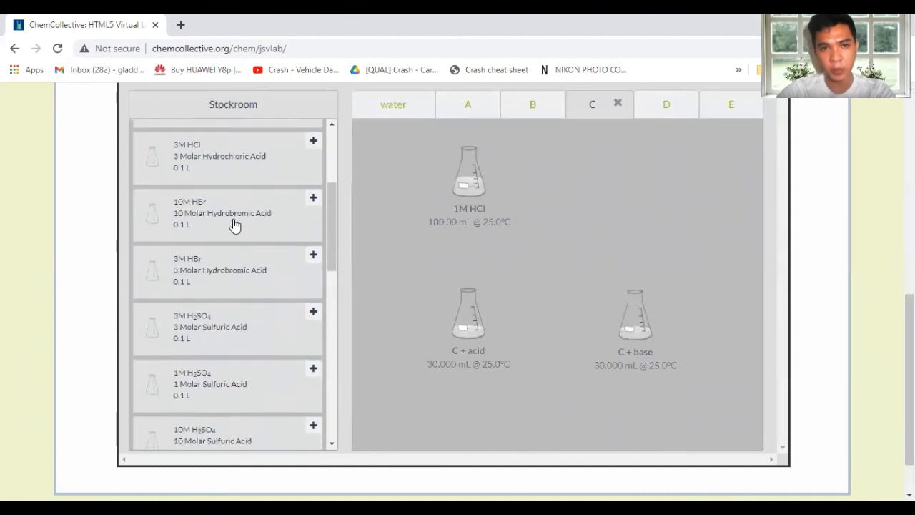
click(160, 264)
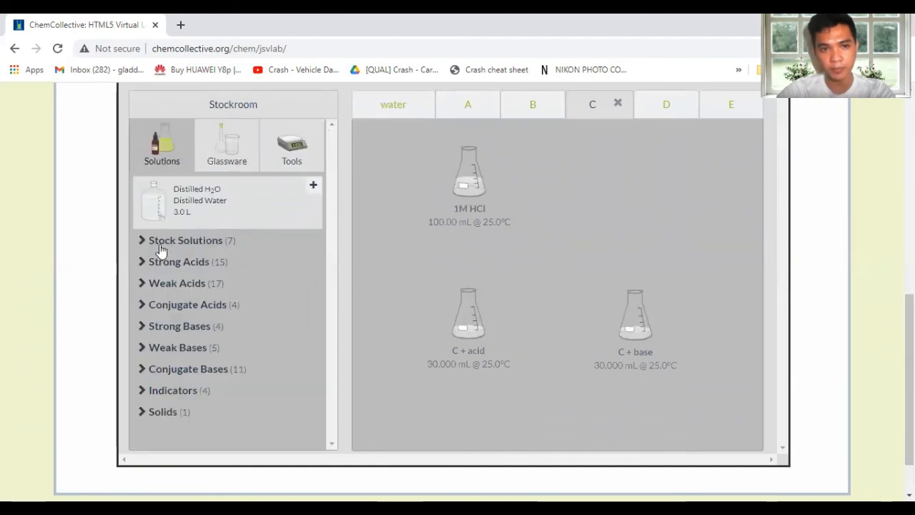
click(226, 147)
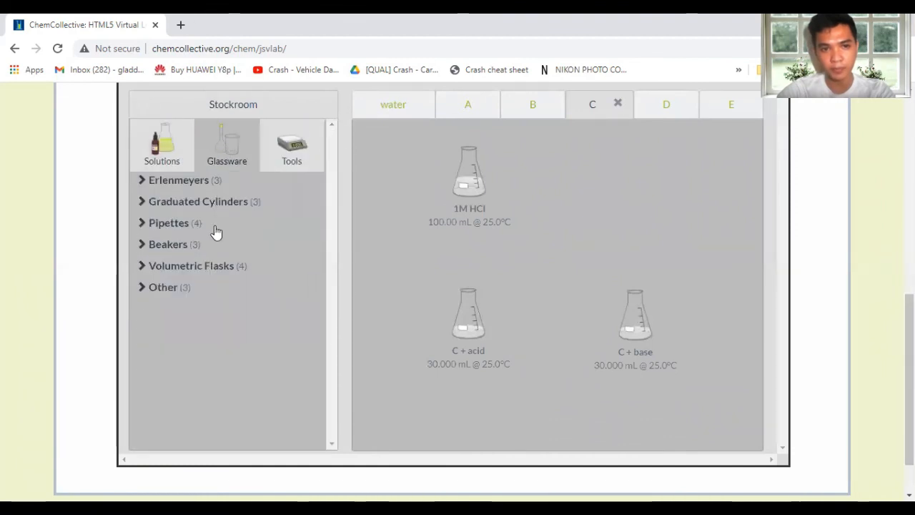
click(160, 223)
drag(194, 286, 360, 213)
- Place the 5 mL pipette in workbench C's 1M HCl flask, withdraw 2.0 mL of acid and move the flask away from the pipette
drag(543, 191, 455, 192)
text(2.0)
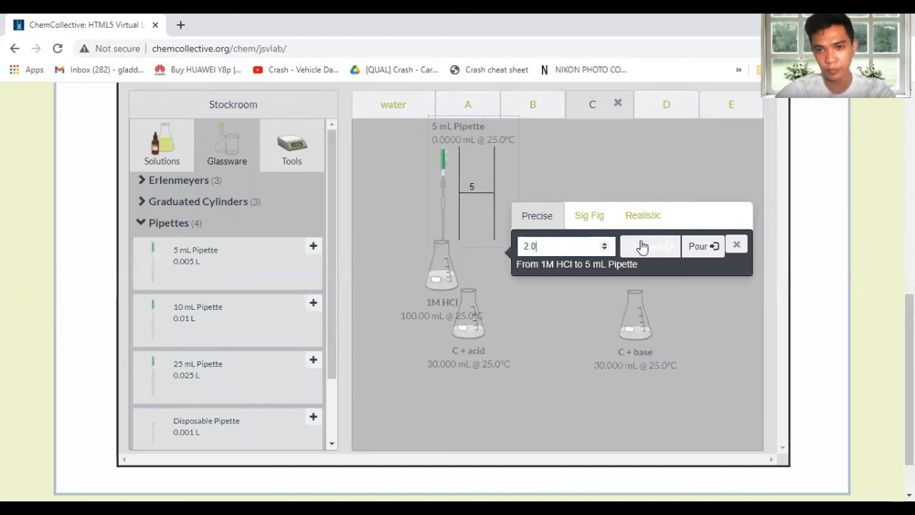
click(642, 246)
drag(441, 272, 397, 191)
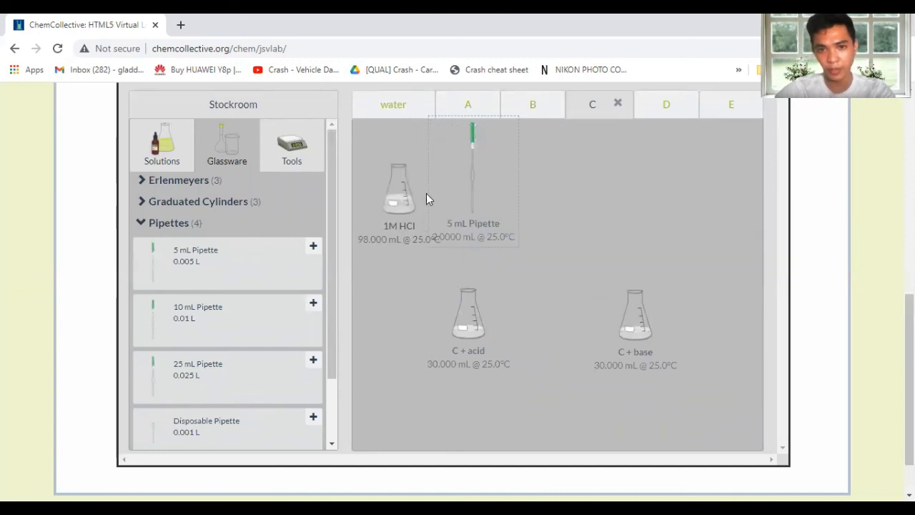
- Place the filled pipette in the C + acid flask and pour 2.00 mL of HCl into it
click(471, 328)
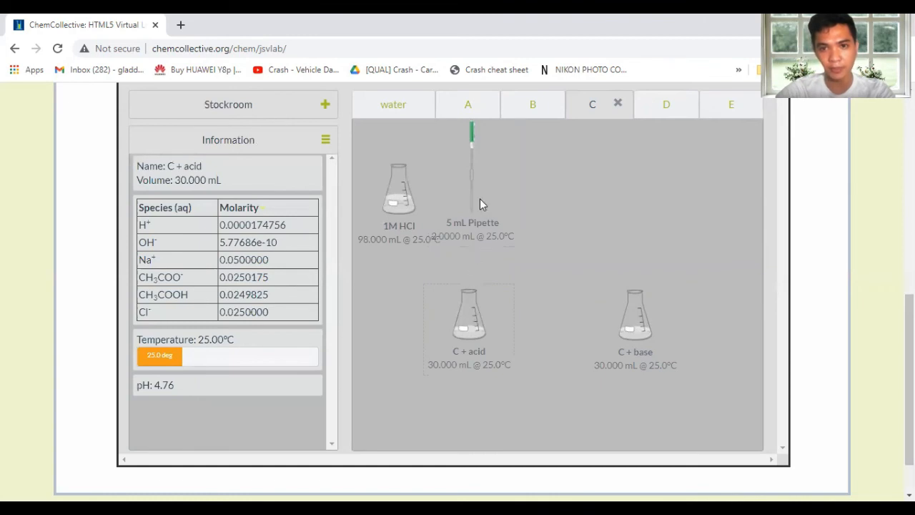
drag(469, 185, 464, 298)
text(2.00)
click(679, 295)
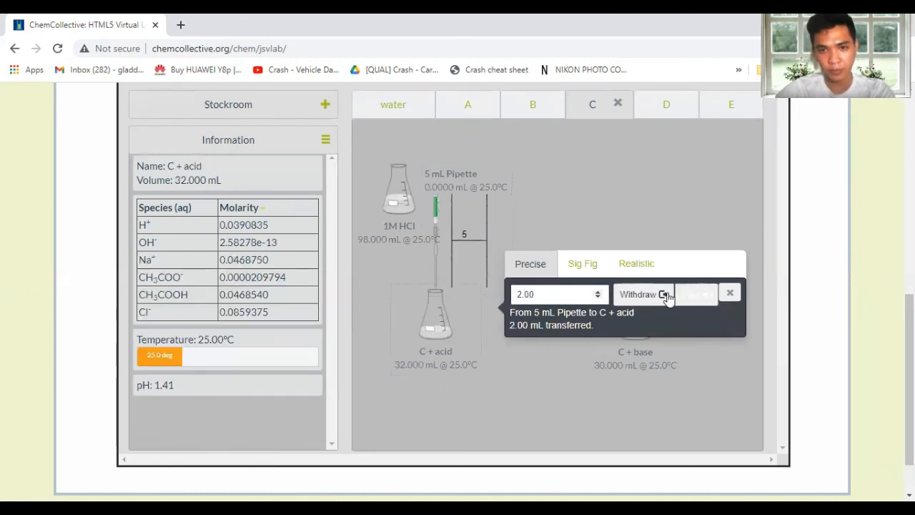
- Separate the empty pipette from the C + acid flask, then remove the pipette and the 1M HCl flask from workbench C
drag(435, 253, 489, 248)
right_click(489, 248)
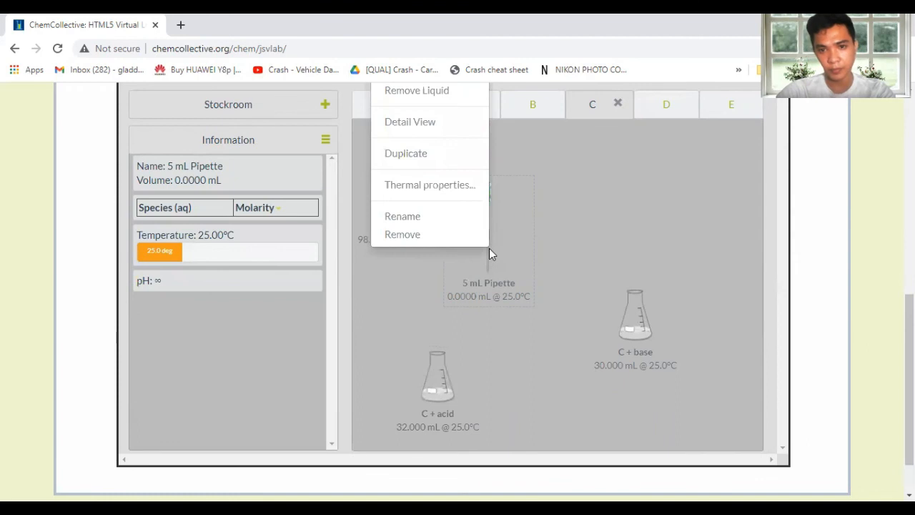
click(414, 235)
click(396, 211)
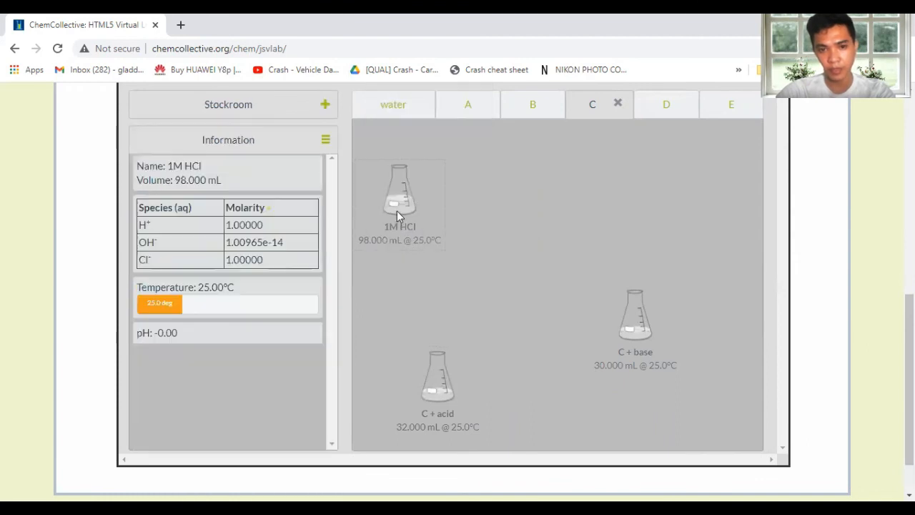
right_click(397, 211)
click(414, 351)
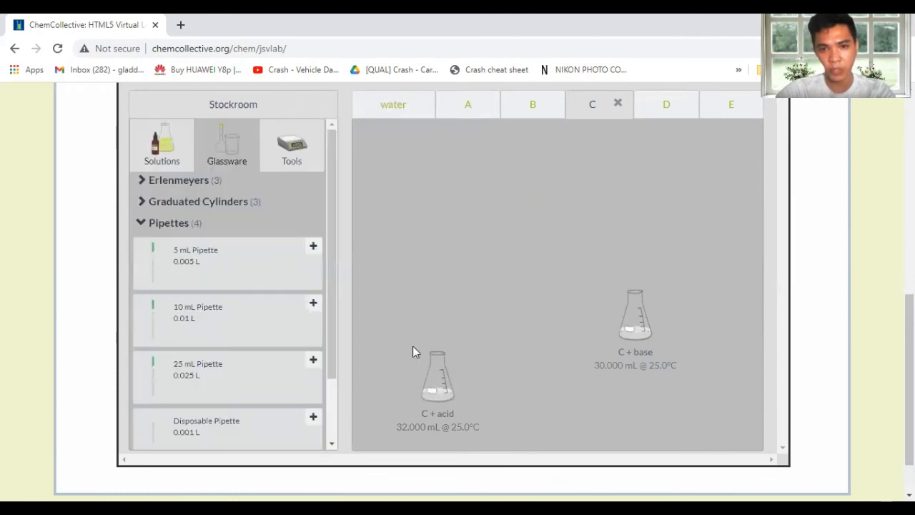
- Add the 1M NaOH flask from the strong bases to workbench C and place it above the C + base flask
drag(630, 334, 630, 375)
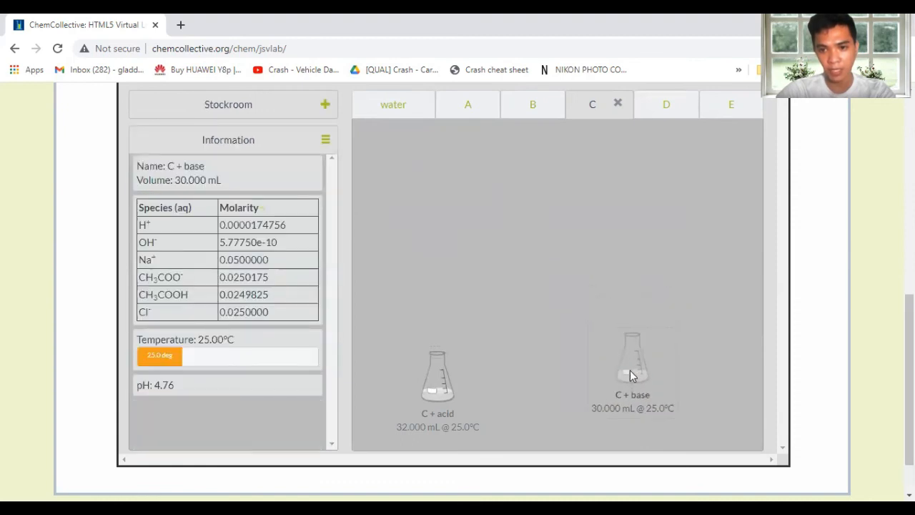
click(206, 107)
click(163, 150)
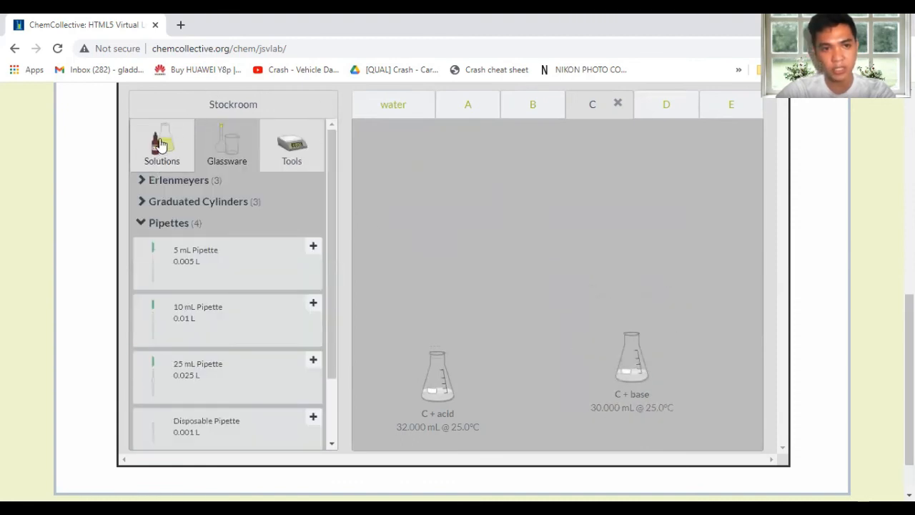
click(179, 326)
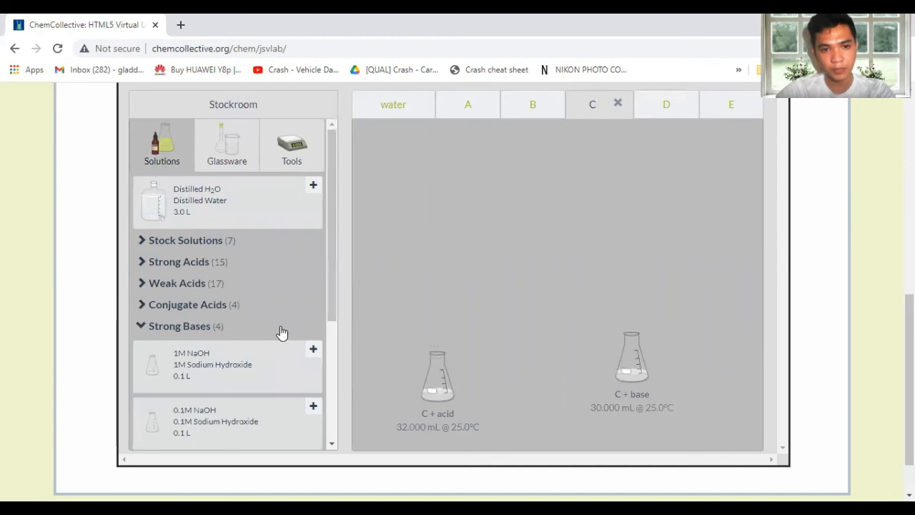
click(226, 372)
drag(373, 170, 654, 253)
drag(616, 344, 627, 366)
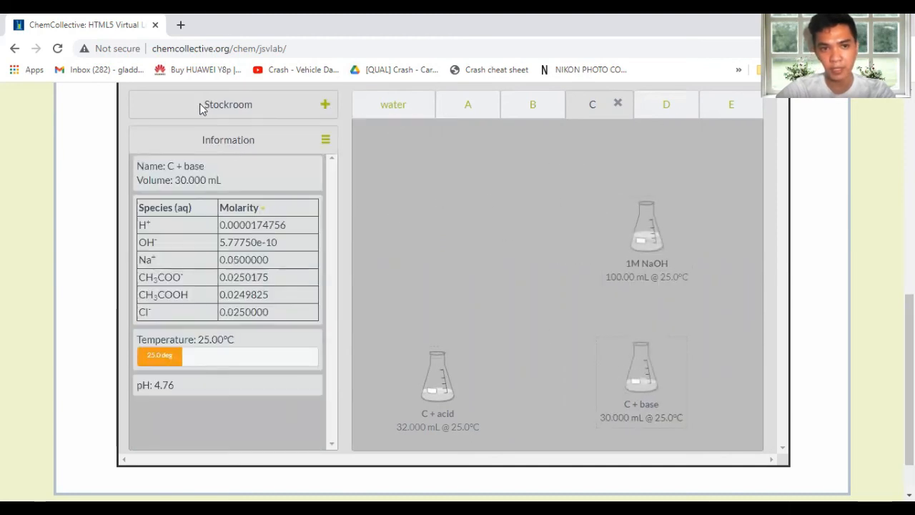
- Add a 5 mL pipette from the stockroom glassware to workbench C for the sodium hydroxide
click(200, 107)
click(226, 140)
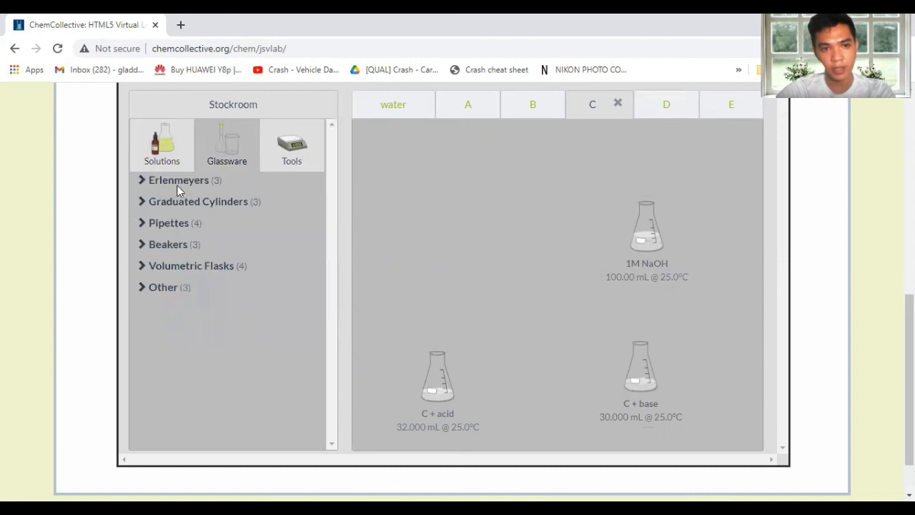
click(175, 223)
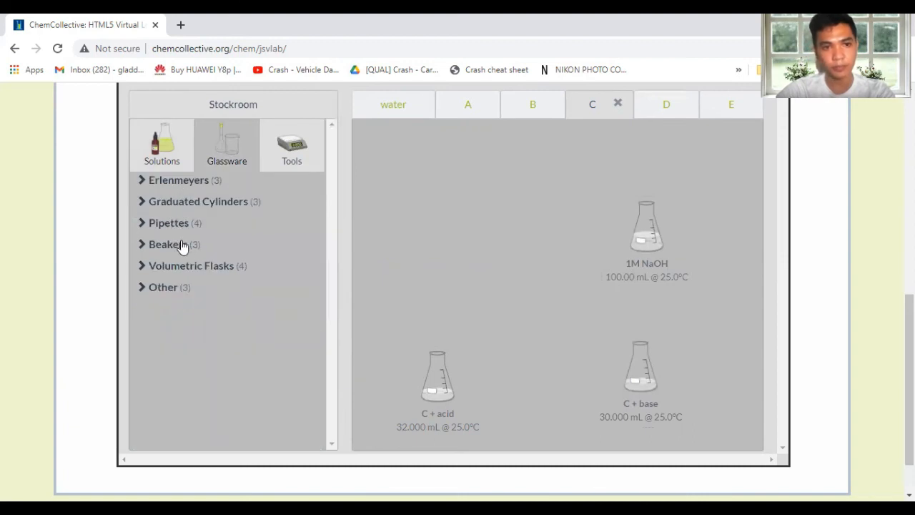
click(181, 257)
- Place the pipette in workbench C's 1M NaOH flask, withdraw 2.00 mL of base and move the flask away from the pipette
drag(407, 190, 636, 224)
text(2)
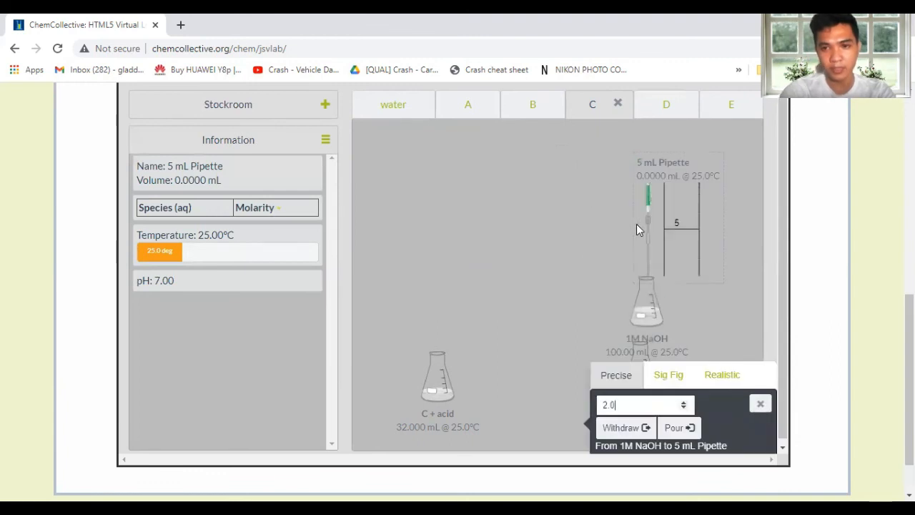
click(628, 428)
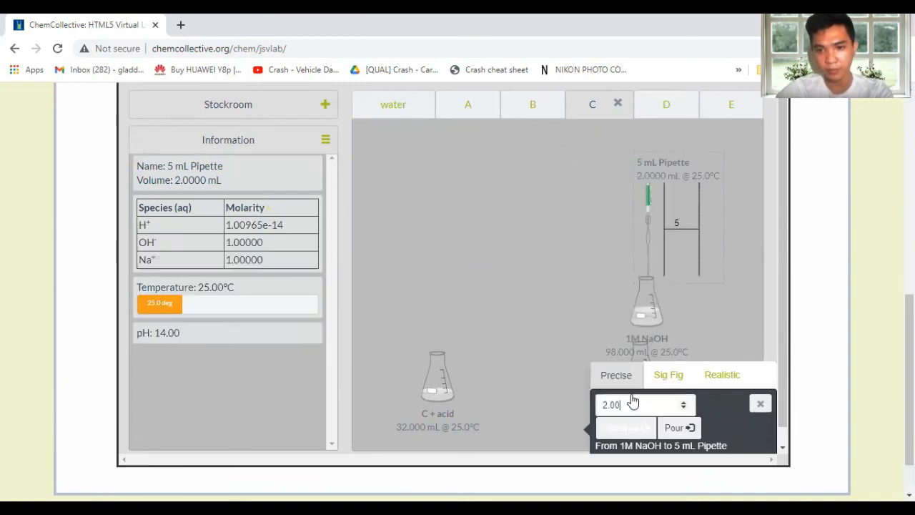
drag(636, 318, 493, 243)
drag(665, 268, 643, 358)
text(2)
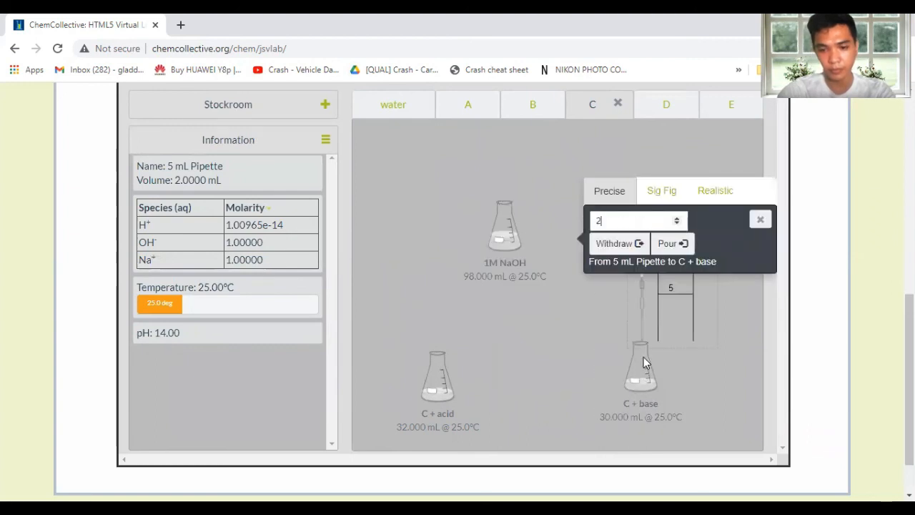
text(.00)
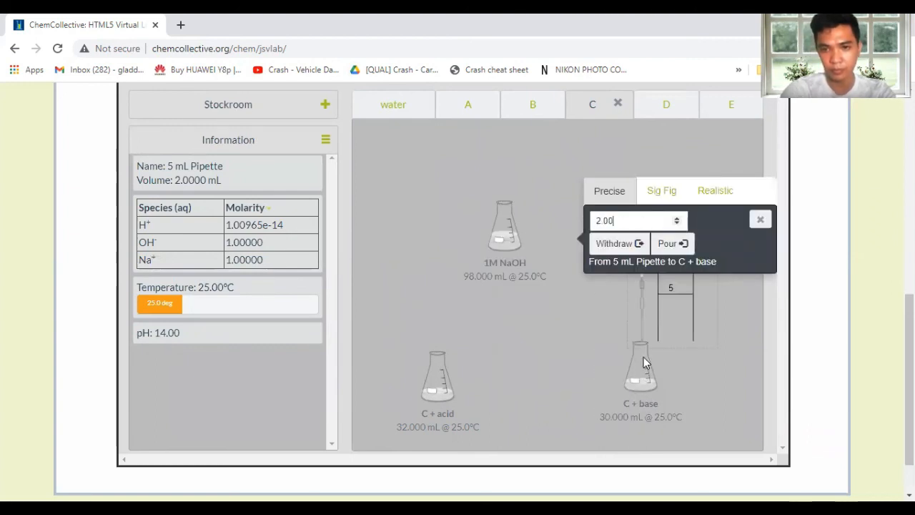
click(652, 386)
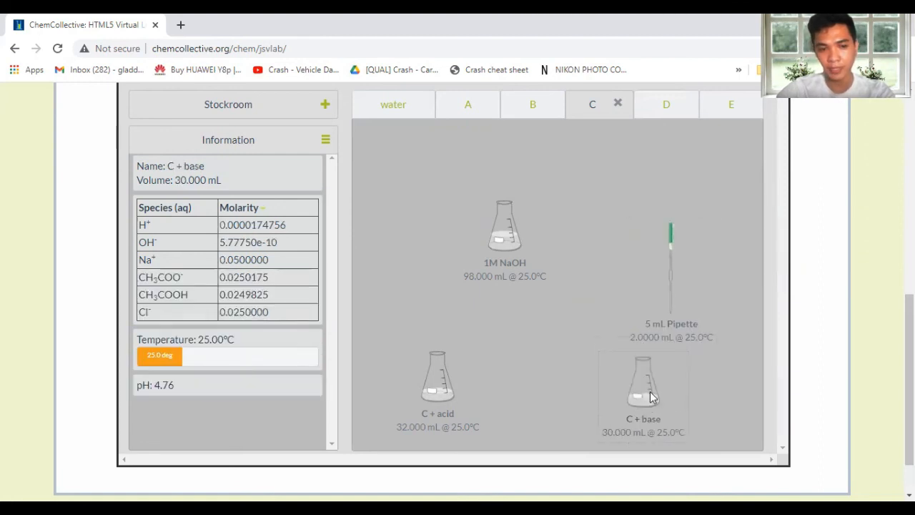
- Place the filled pipette in the C + base flask, pour 2.00 mL of NaOH into it and separate the empty pipette
drag(673, 285, 645, 369)
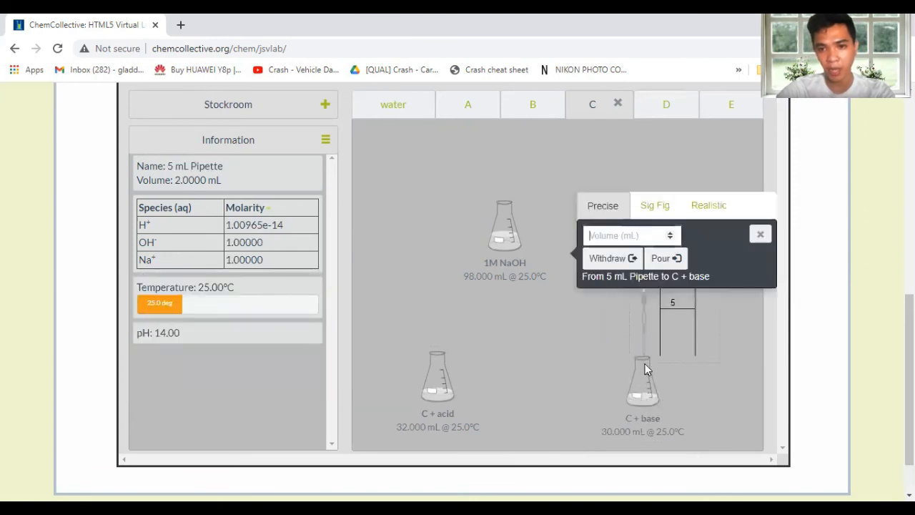
text(2)
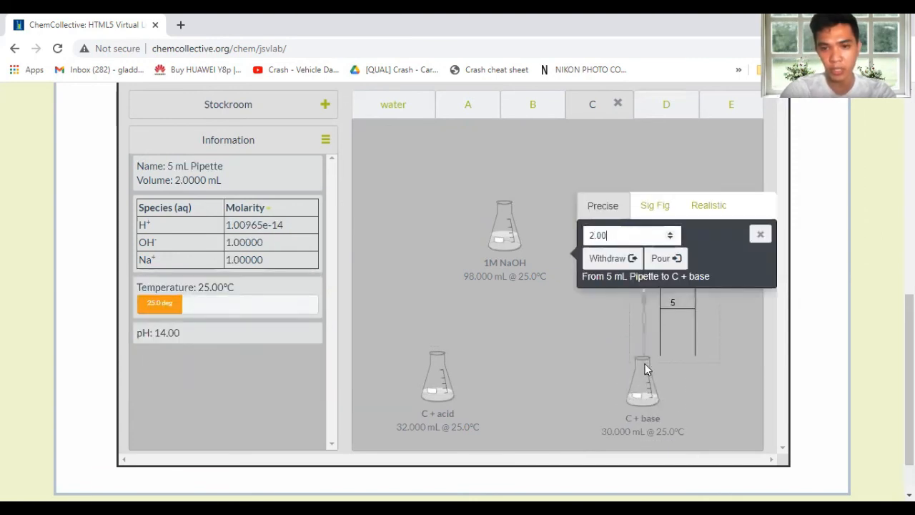
click(661, 260)
click(644, 324)
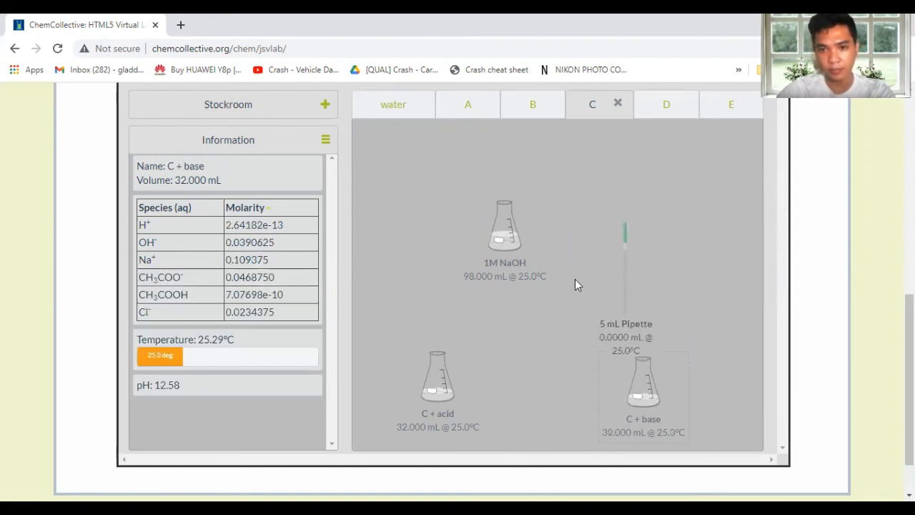
- Remove the 1M NaOH flask and the 5 mL pipette from workbench C, then show the C + base flask's pH
click(508, 244)
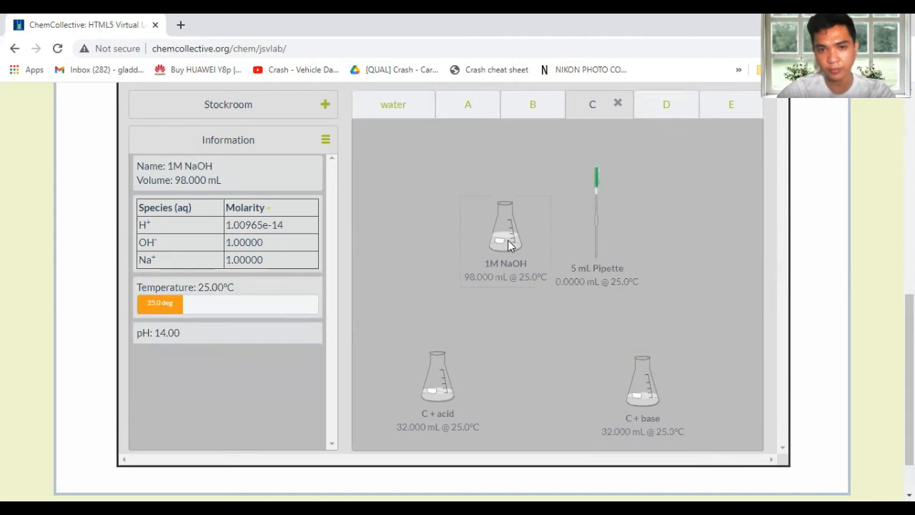
right_click(508, 242)
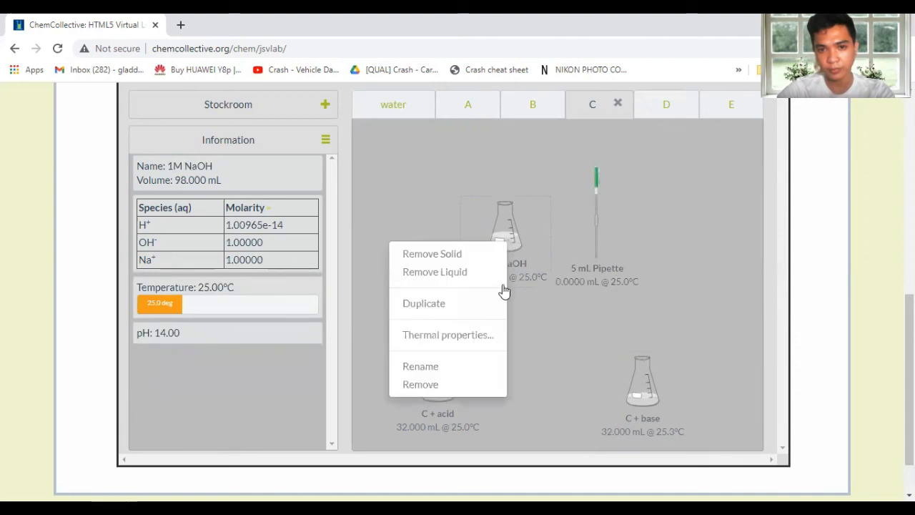
click(422, 385)
drag(572, 270, 557, 267)
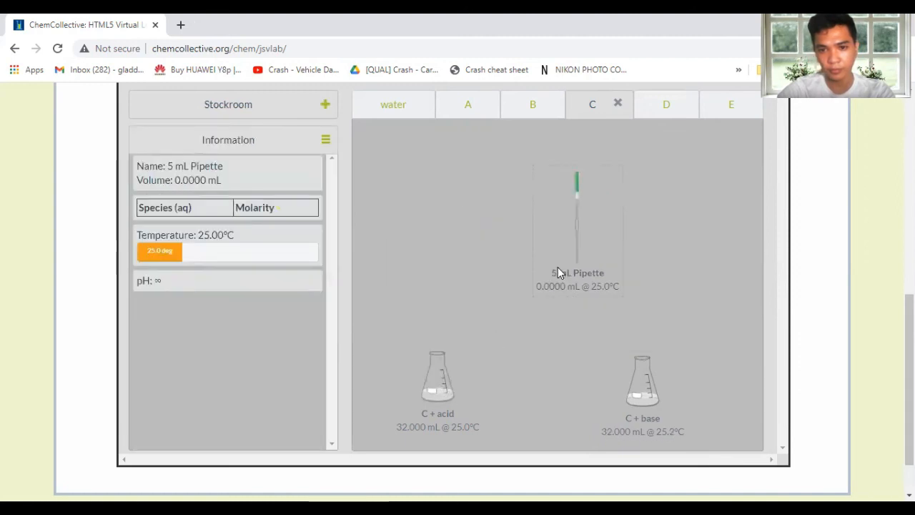
right_click(562, 272)
click(476, 254)
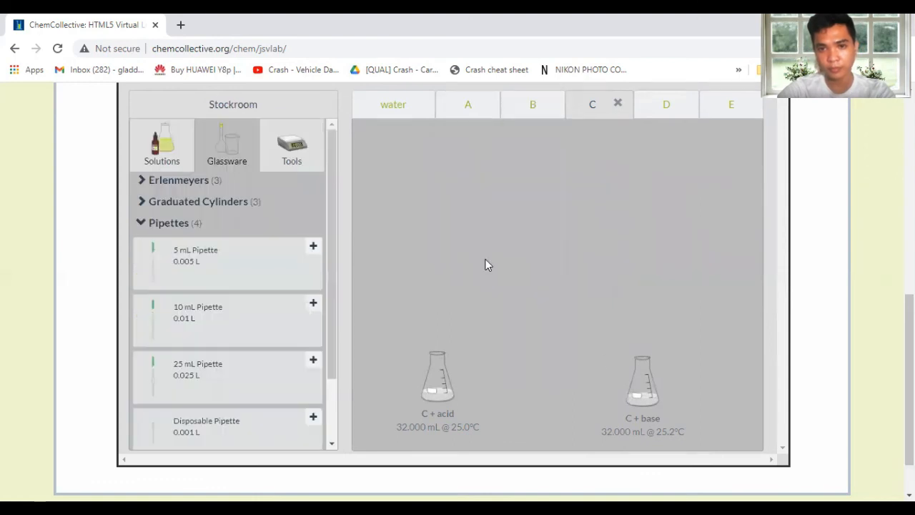
click(638, 388)
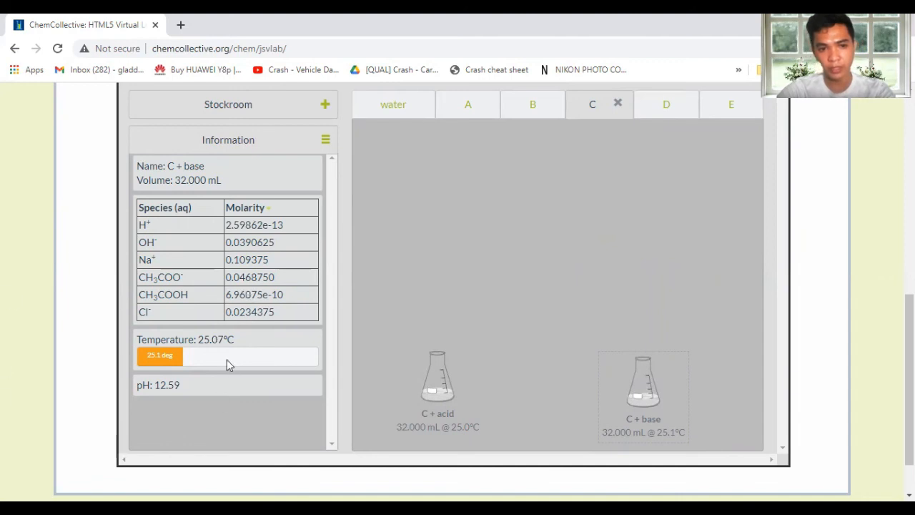
- Switch to workbench D and move the D + acid and D + base flasks lower to free space above them
click(672, 114)
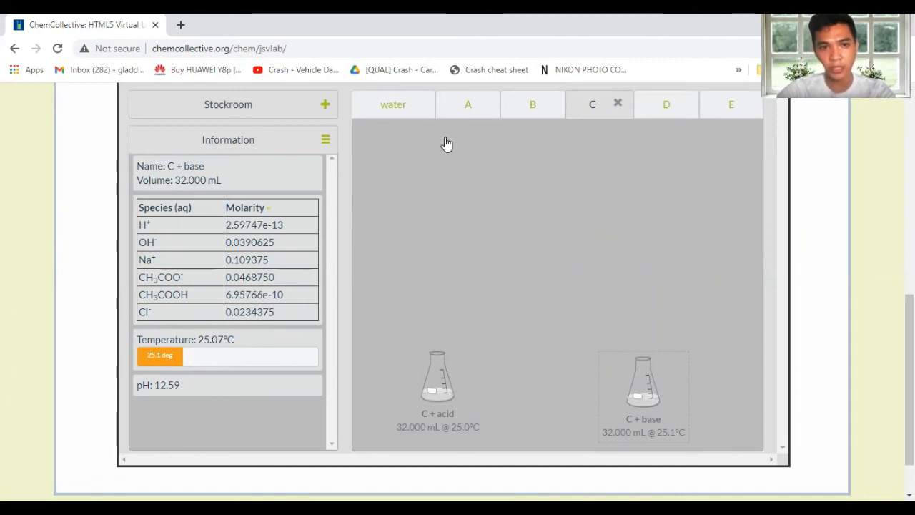
click(214, 106)
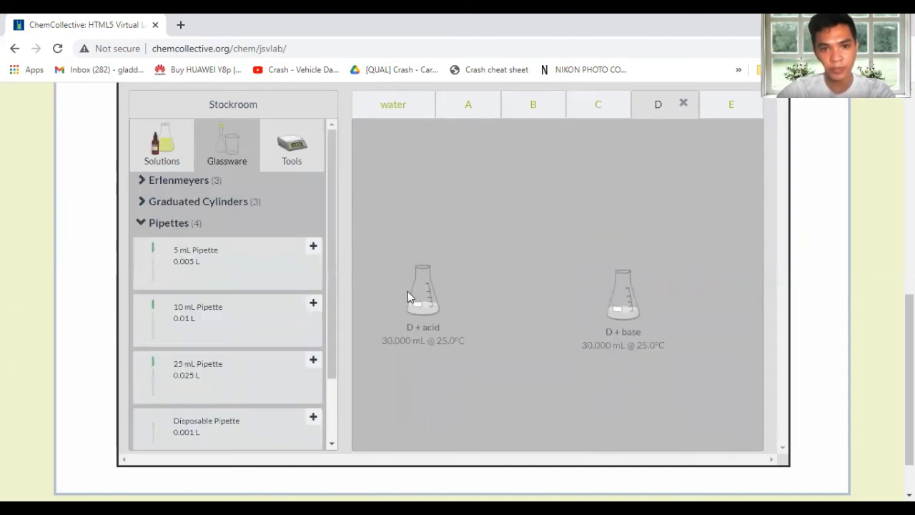
drag(427, 282, 443, 350)
drag(620, 290, 636, 354)
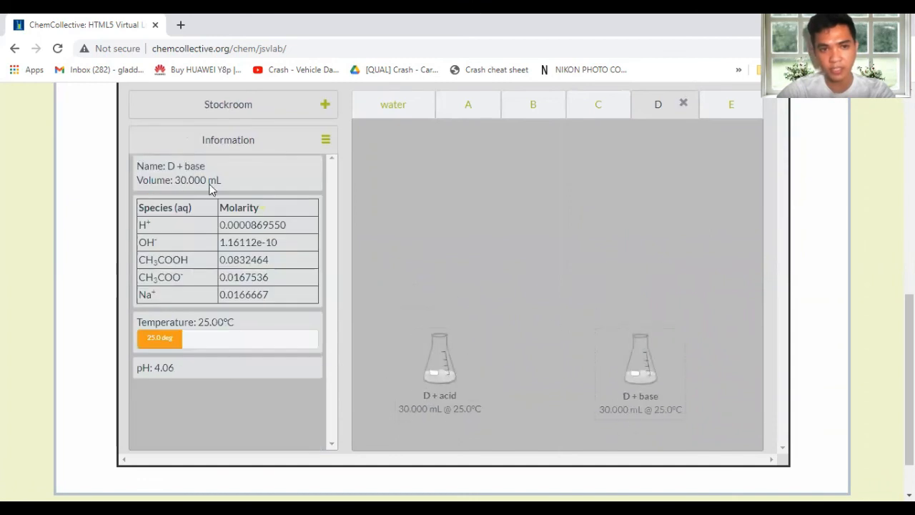
- Add the 1M HCl flask from the strong acids to workbench D
click(171, 98)
click(147, 224)
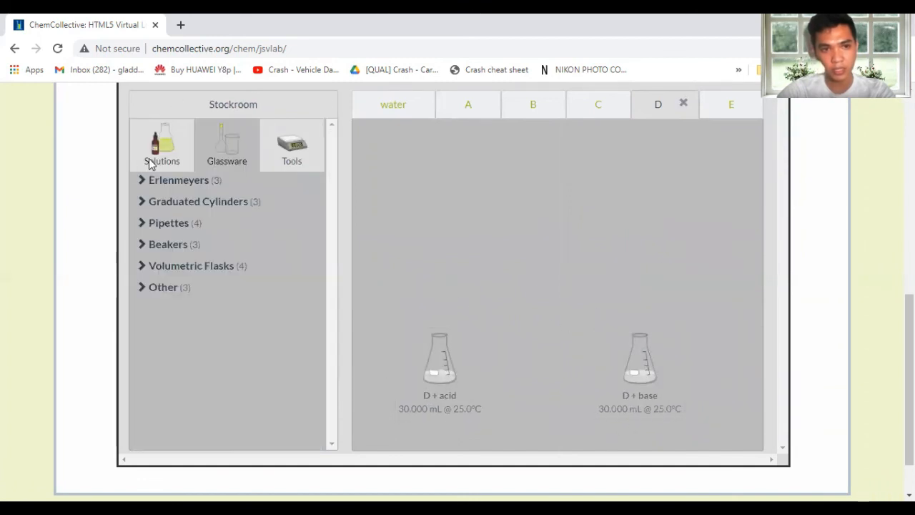
click(153, 154)
click(164, 263)
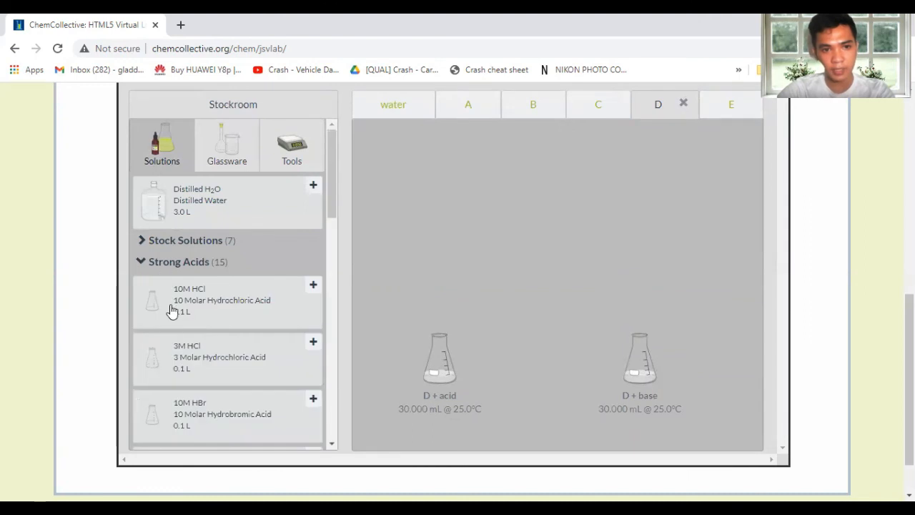
scroll(182, 334, down, 8)
scroll(191, 327, down, 5)
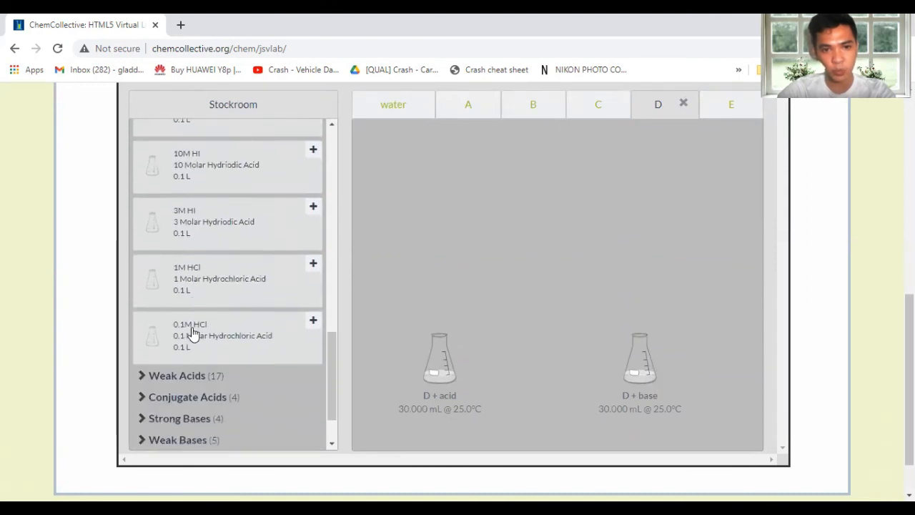
click(193, 276)
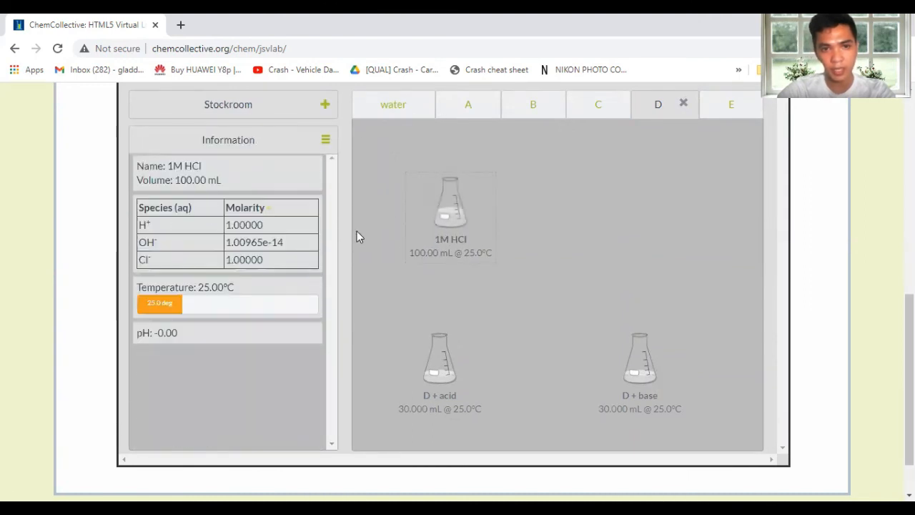
- Add the 1M NaOH flask from the strong bases to workbench D, placing it above D + base and 1M HCl above D + acid
scroll(193, 208, up, 2)
click(181, 236)
scroll(190, 311, down, 1)
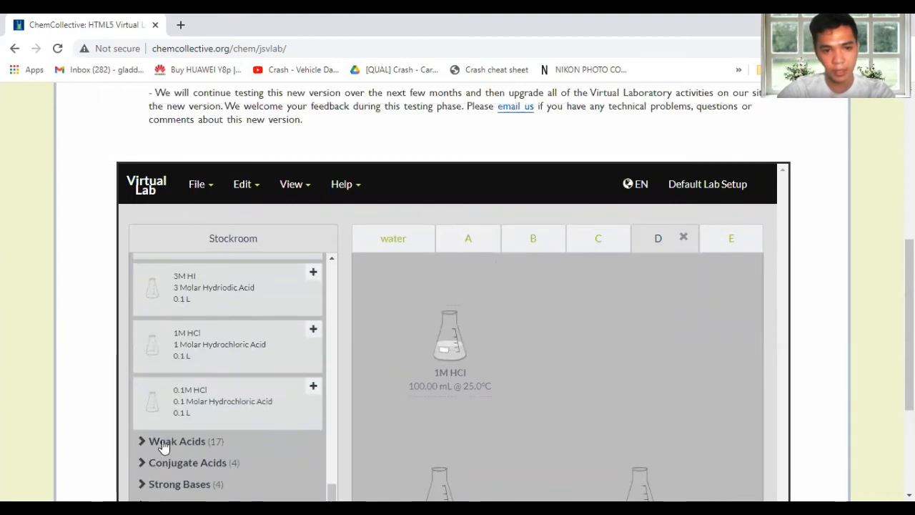
scroll(169, 434, up, 5)
scroll(170, 380, up, 5)
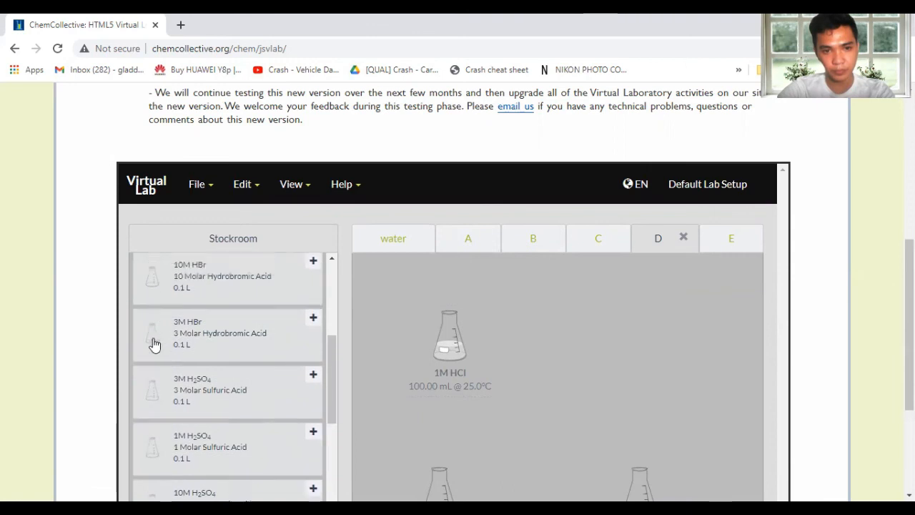
click(152, 376)
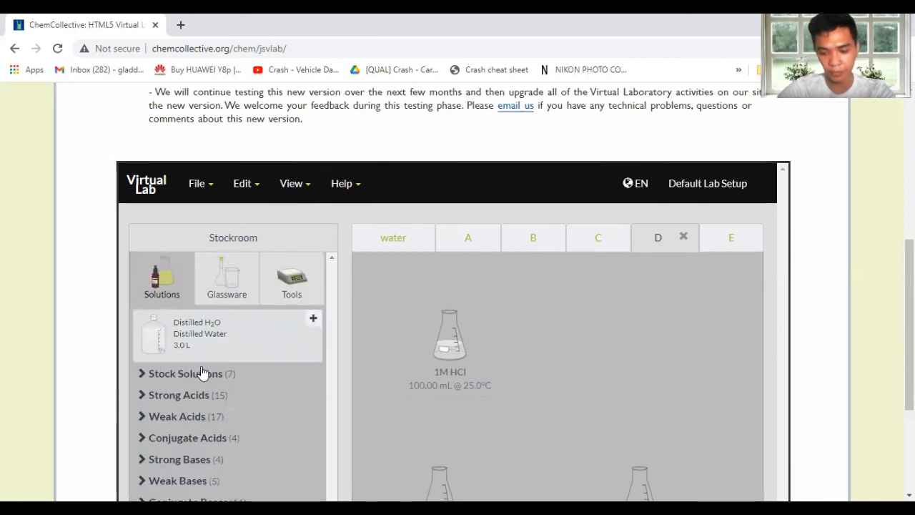
scroll(204, 374, down, 2)
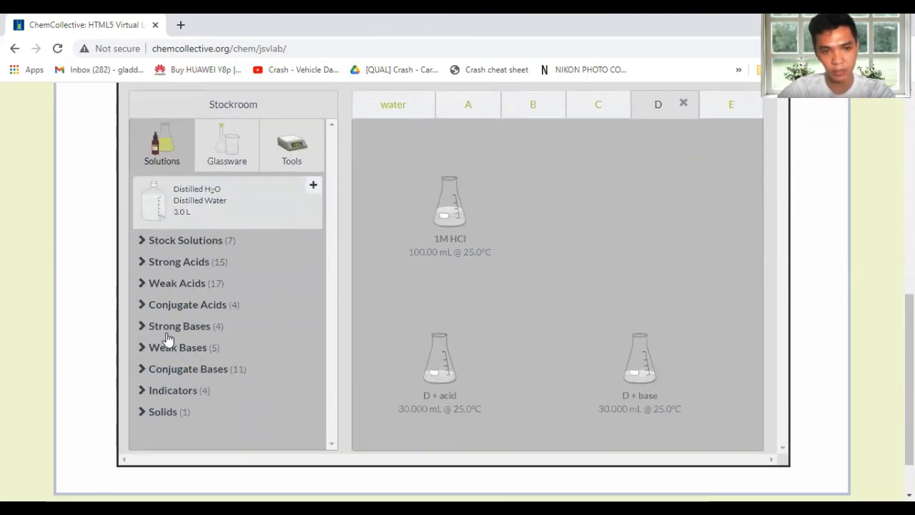
click(167, 326)
click(220, 374)
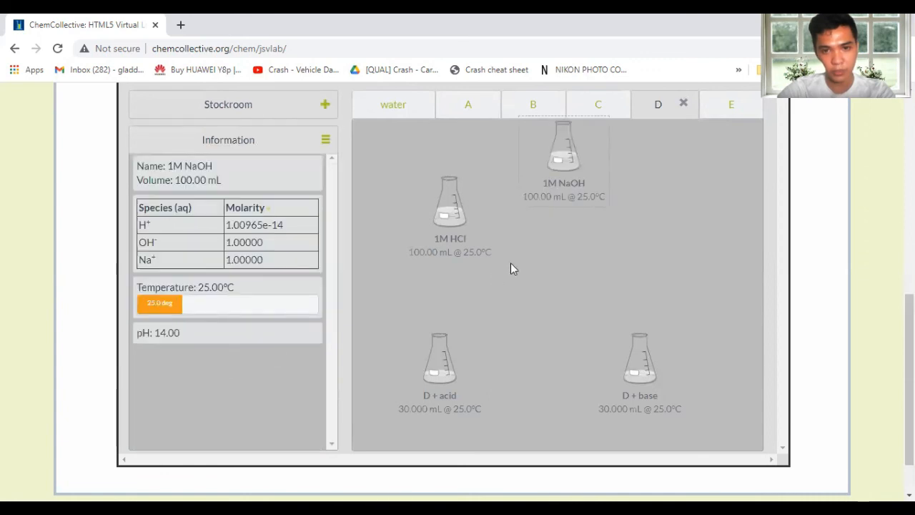
drag(586, 213, 639, 255)
drag(439, 218, 433, 256)
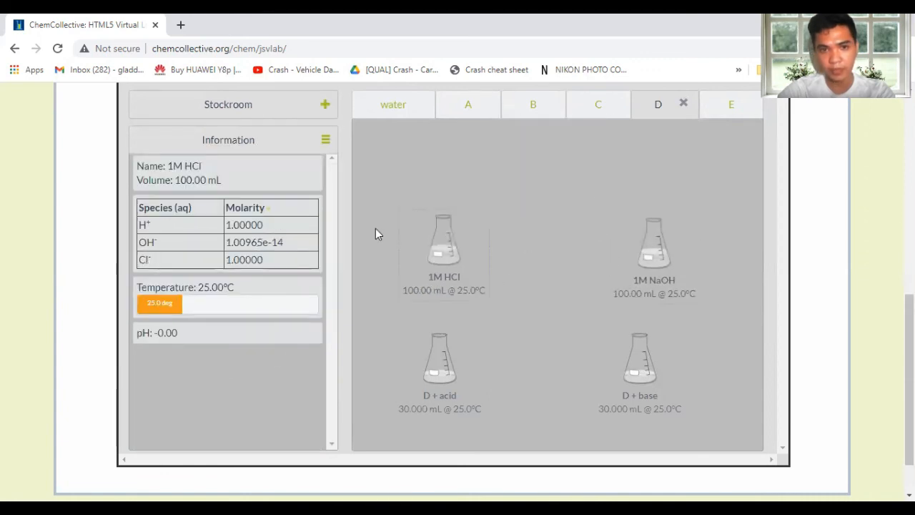
- Add a 5 mL pipette from the stockroom glassware to workbench D
click(198, 111)
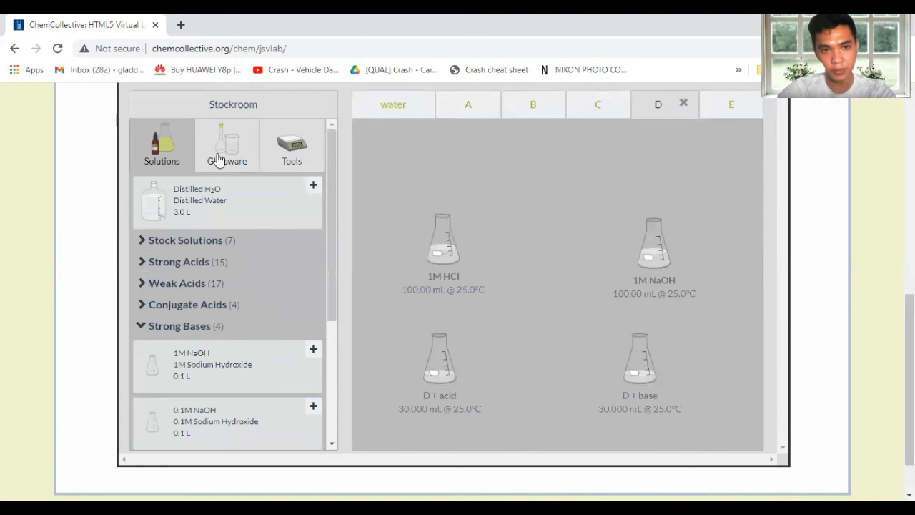
click(213, 155)
click(160, 225)
click(176, 267)
- Withdraw 2.00 mL from workbench D's 1M HCl flask into the pipette, move the flask away and select the D + acid flask
drag(402, 188, 445, 209)
text(22)
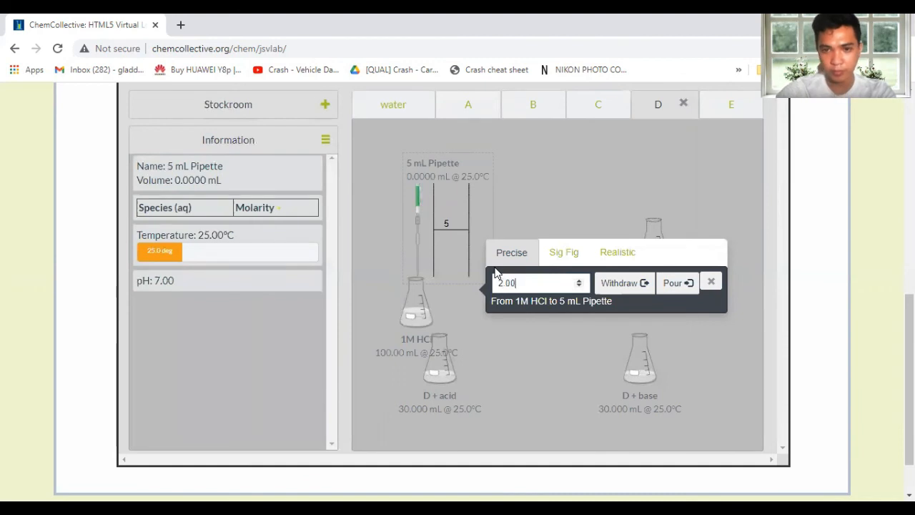
click(610, 284)
drag(423, 314, 395, 218)
click(432, 363)
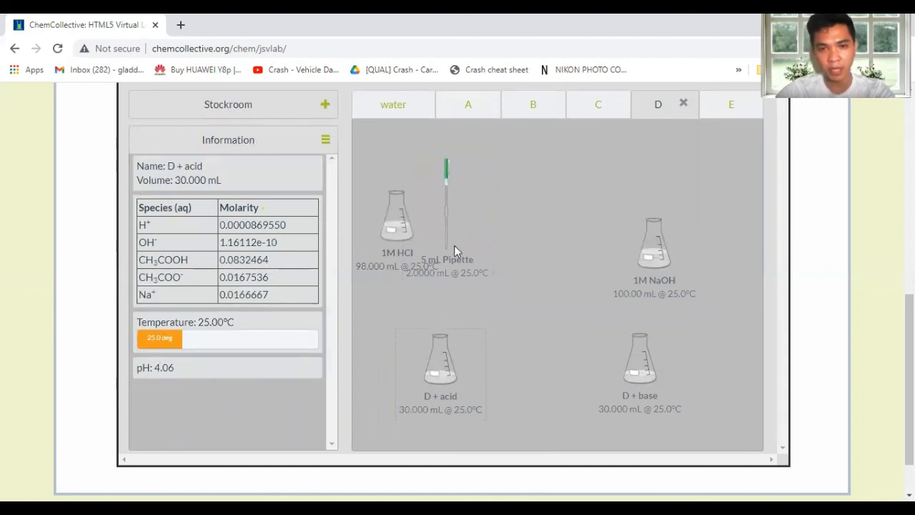
- Pour 2.00 mL of 1M HCl from the 5 mL pipette into the D + acid flask and move the pipette away
drag(446, 212, 454, 347)
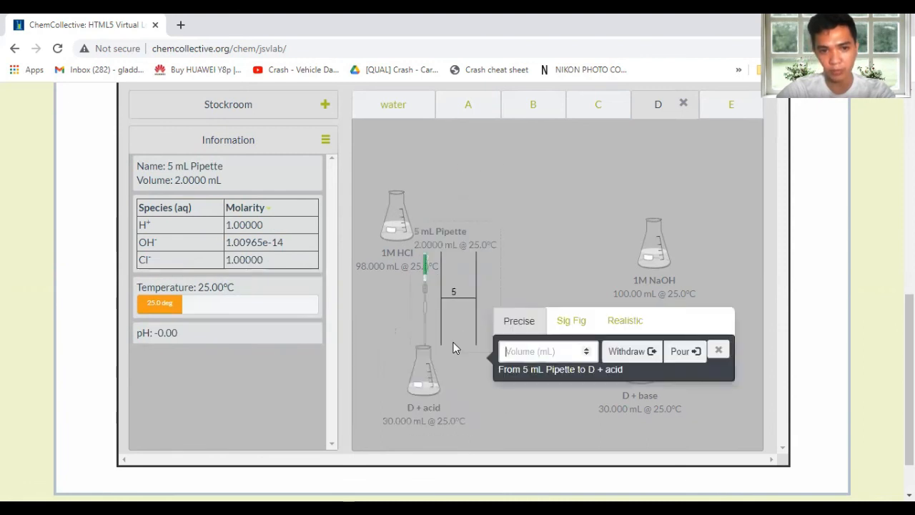
text(2.00)
click(676, 357)
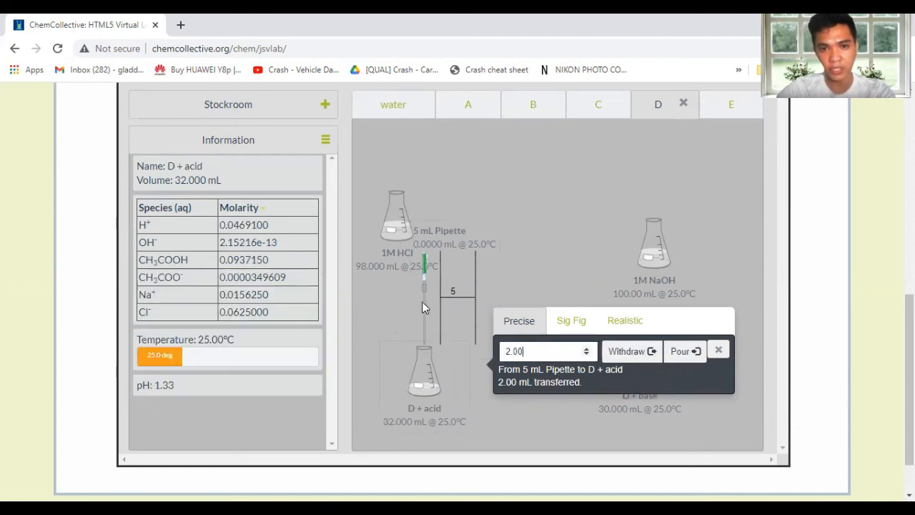
click(466, 245)
click(495, 222)
- Remove the 1M HCl flask from workbench D
click(395, 227)
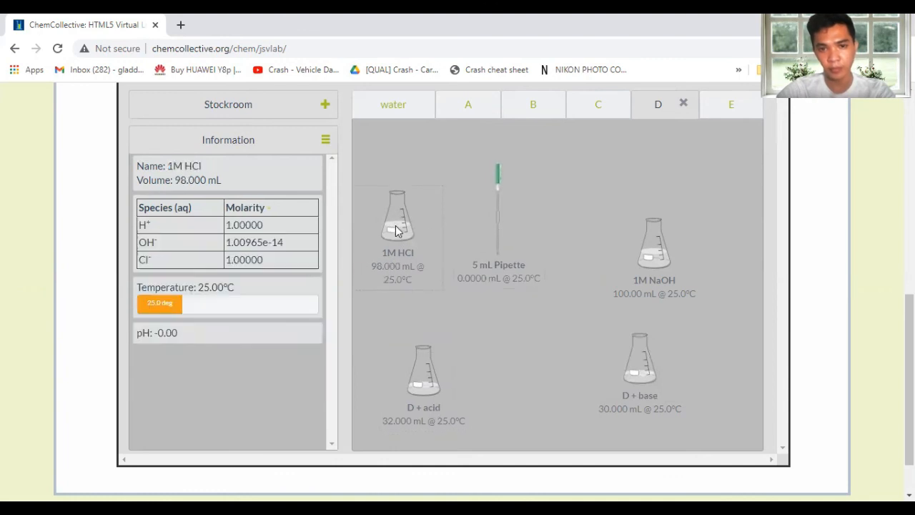
right_click(396, 227)
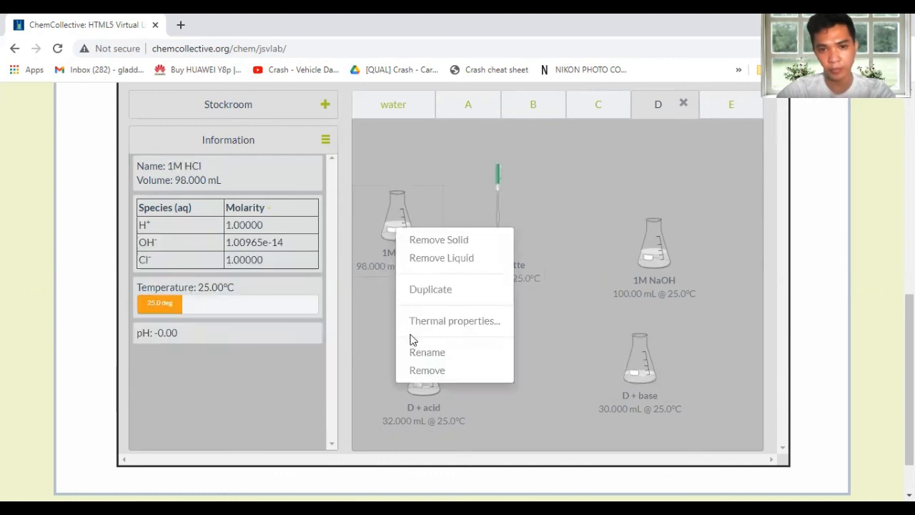
click(416, 371)
- Withdraw 2.00 mL from workbench D's 1M NaOH flask into the 5 mL pipette and separate the two
drag(495, 232, 647, 235)
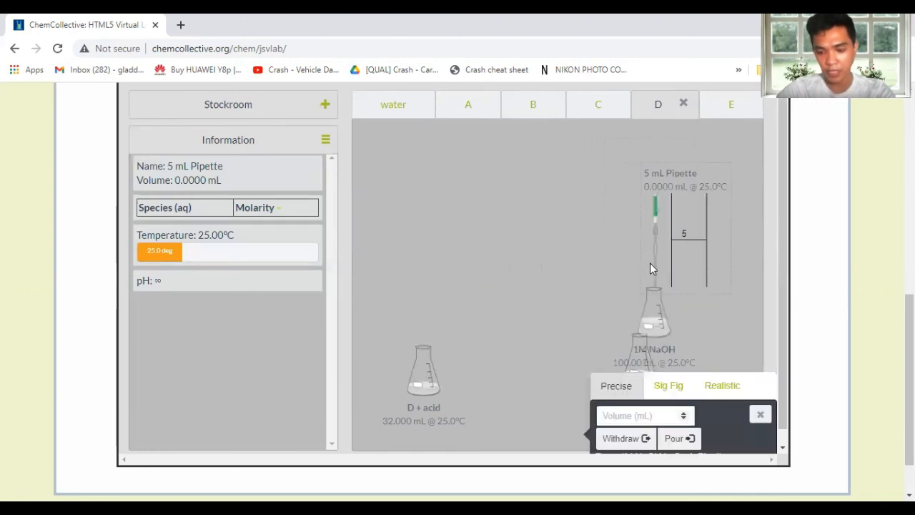
text(2.00)
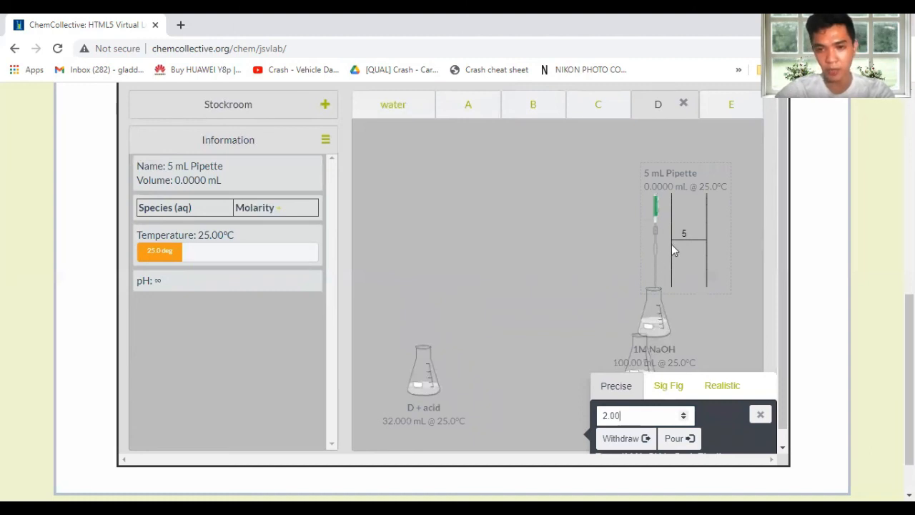
click(622, 441)
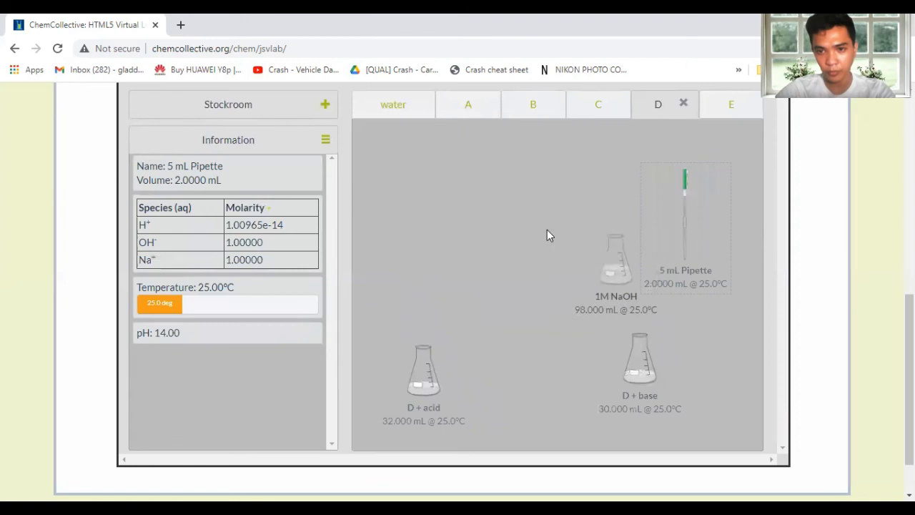
- Pour 2.00 mL of 1M NaOH from the pipette into the D + base flask and move the pipette away
mouse_move(645, 377)
mouse_down()
mouse_move(647, 388)
mouse_move(653, 379)
mouse_up()
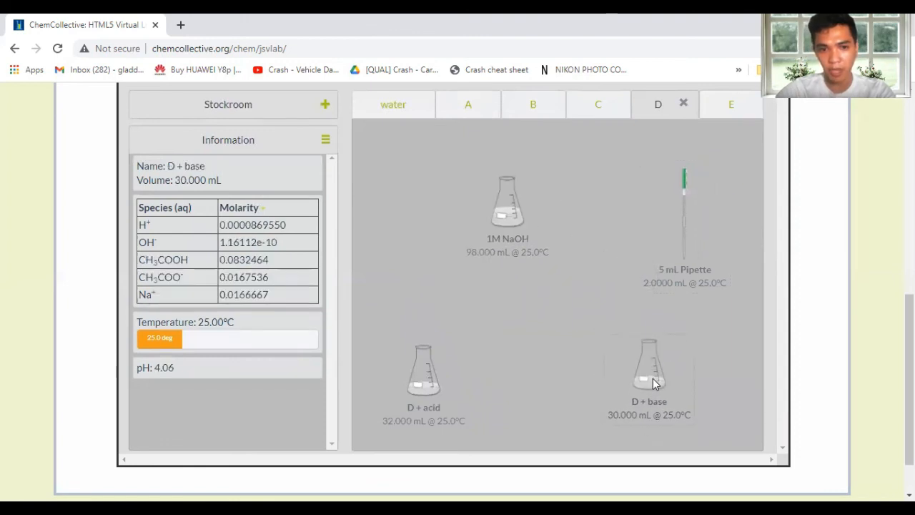
drag(683, 201, 650, 348)
text(2.00)
click(675, 249)
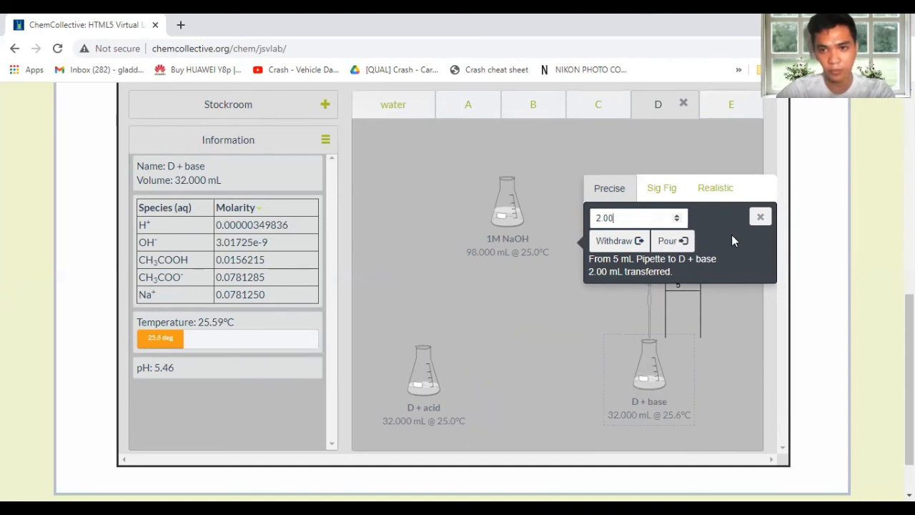
click(467, 336)
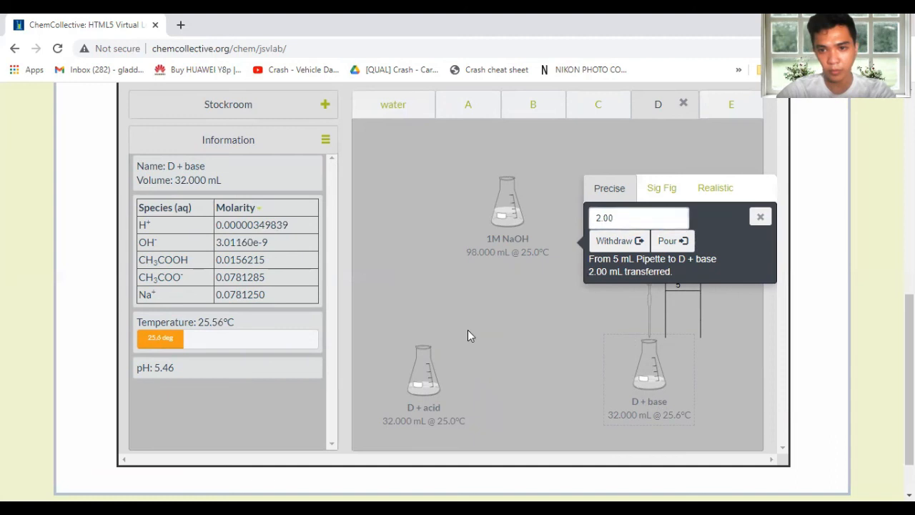
click(647, 303)
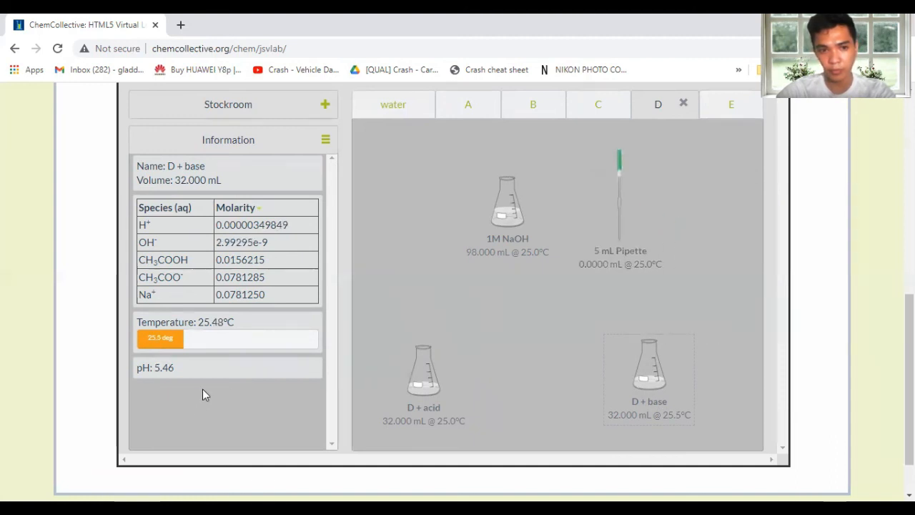
- Remove the 1M NaOH flask and the 5 mL pipette from workbench D and display the D + base flask's information
click(520, 219)
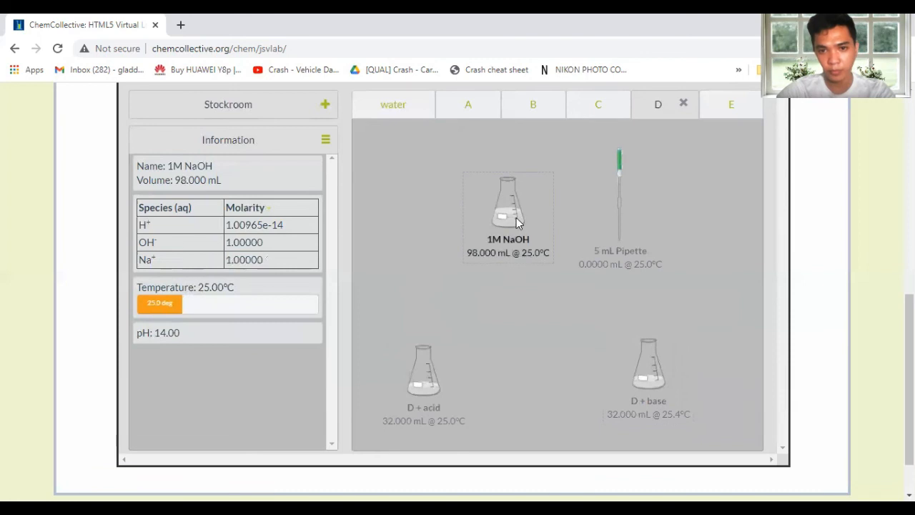
right_click(516, 218)
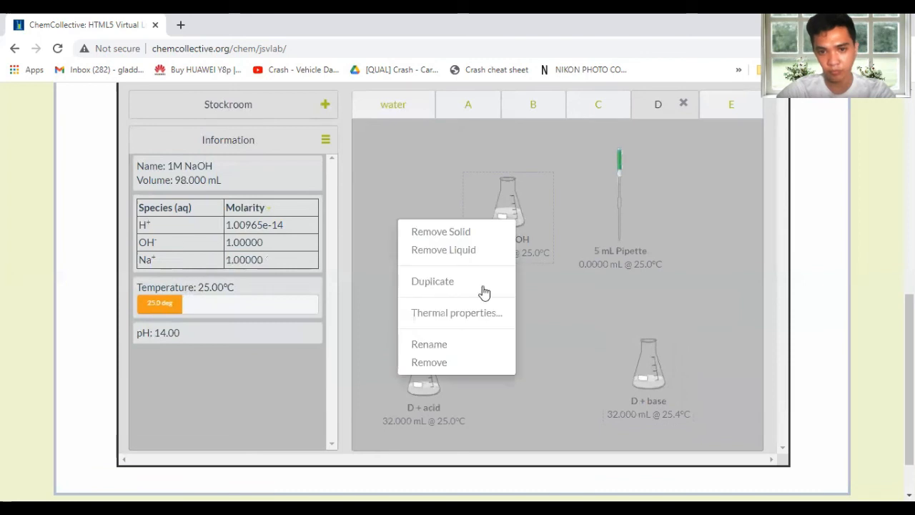
click(429, 362)
drag(622, 222, 556, 251)
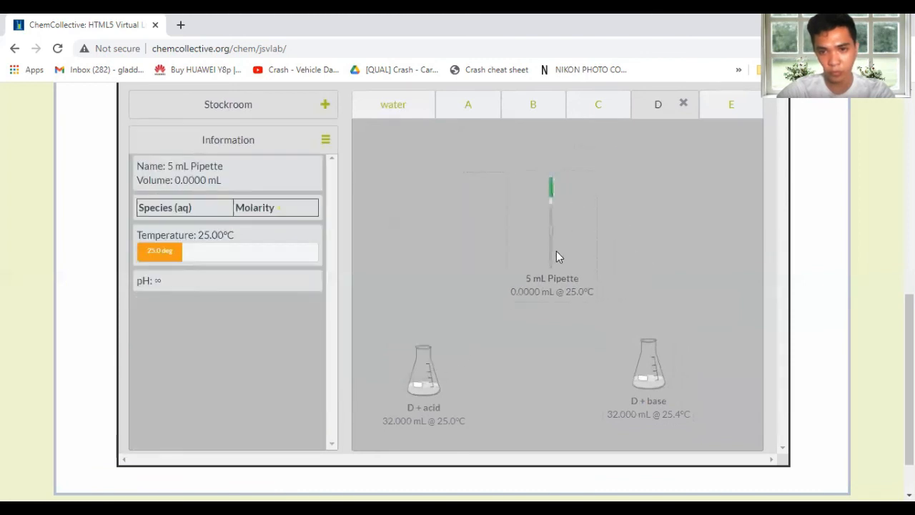
right_click(556, 251)
click(478, 240)
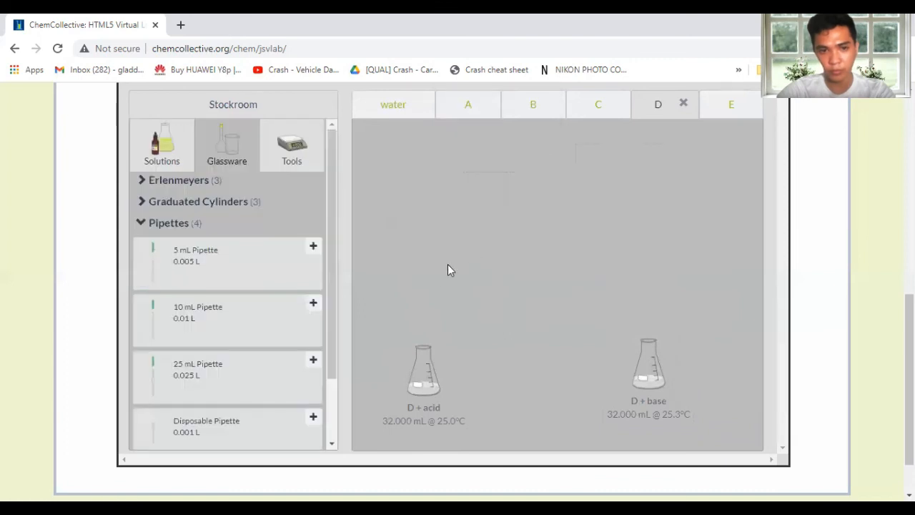
click(166, 225)
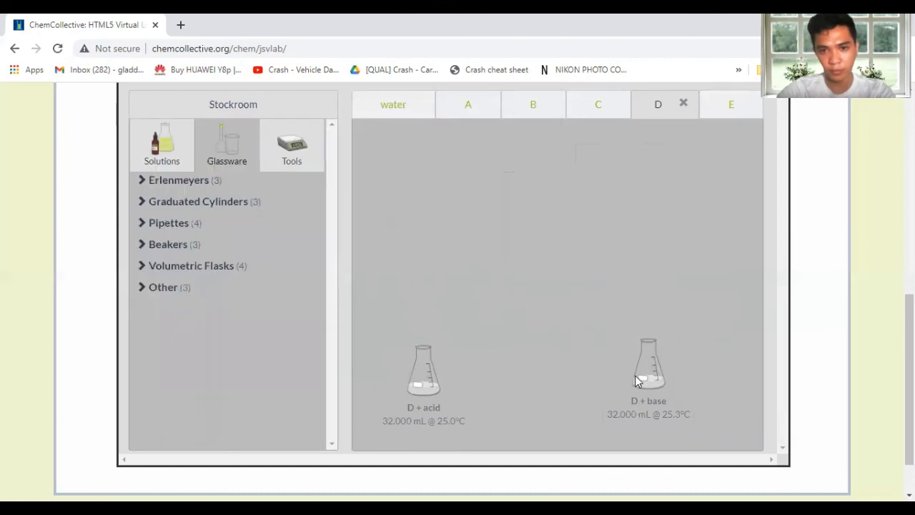
click(636, 380)
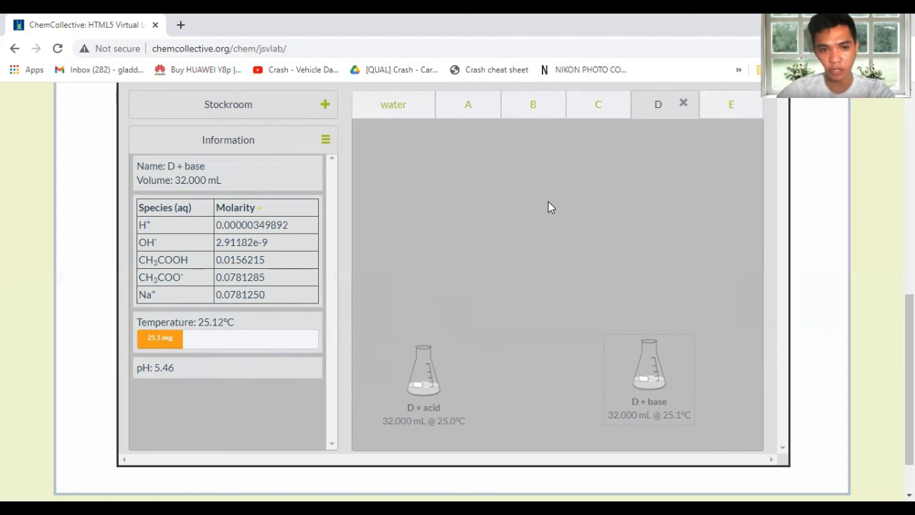
- Add the 1M HCl flask from the strong acids to workbench E and place it above E + acid
click(720, 111)
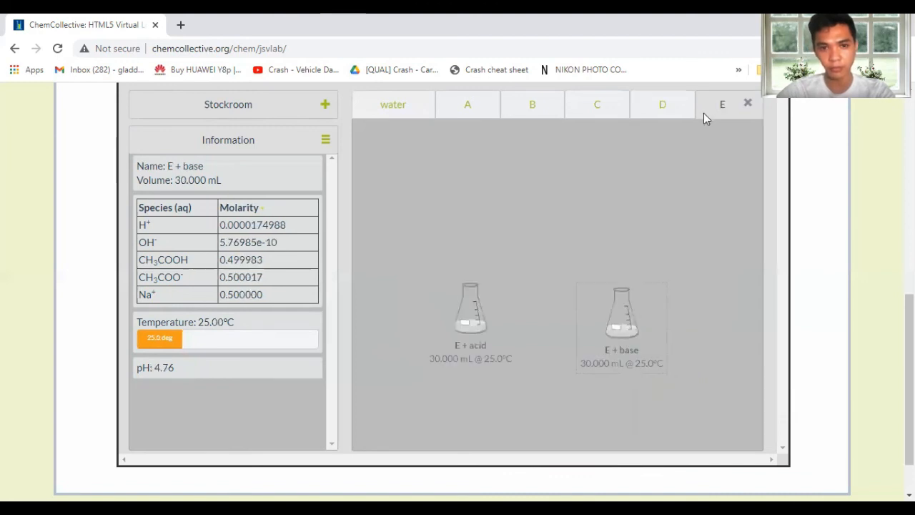
click(208, 108)
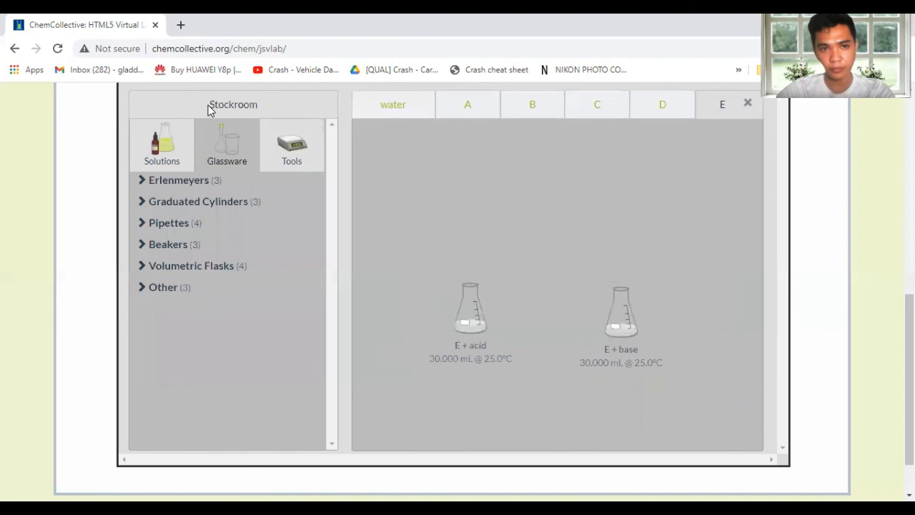
click(161, 159)
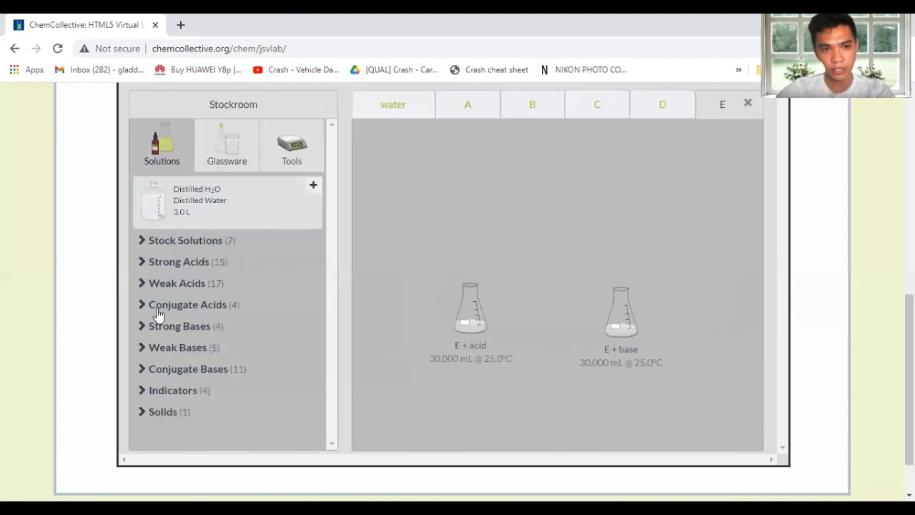
click(163, 262)
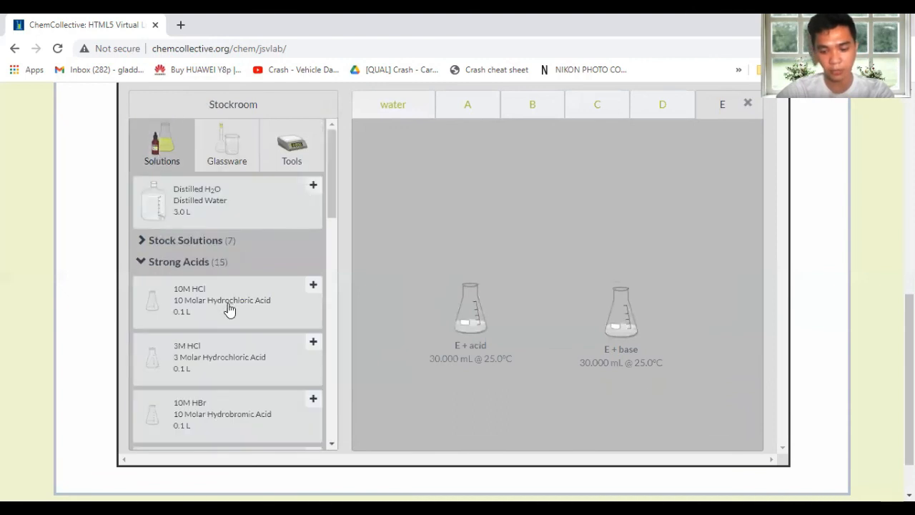
scroll(238, 332, down, 2)
scroll(239, 332, down, 8)
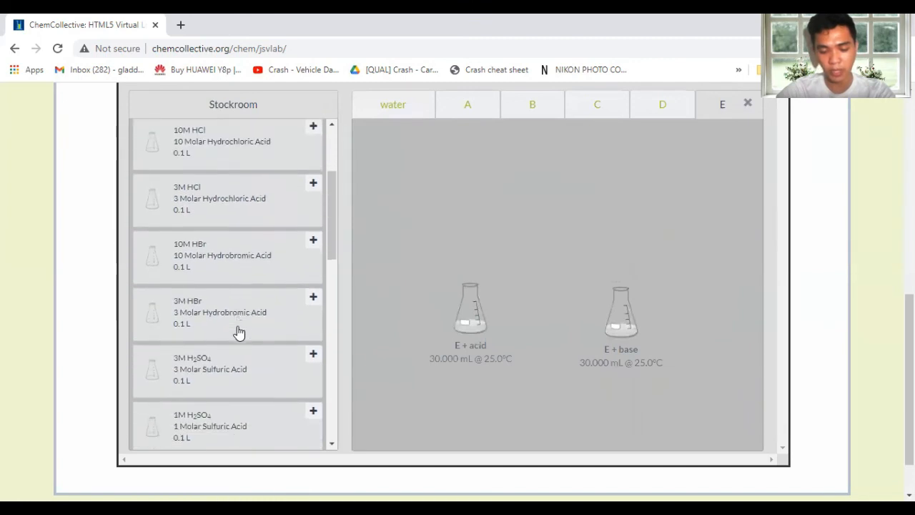
scroll(247, 383, down, 3)
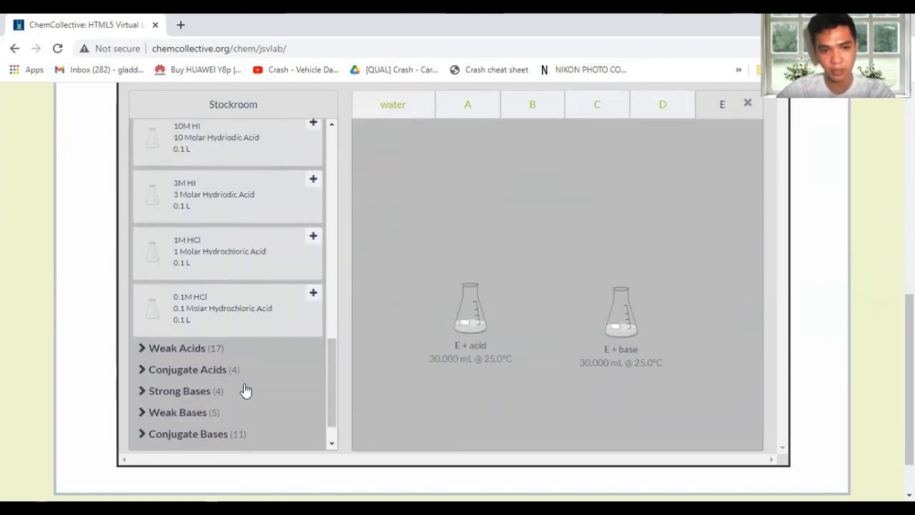
drag(212, 247, 360, 251)
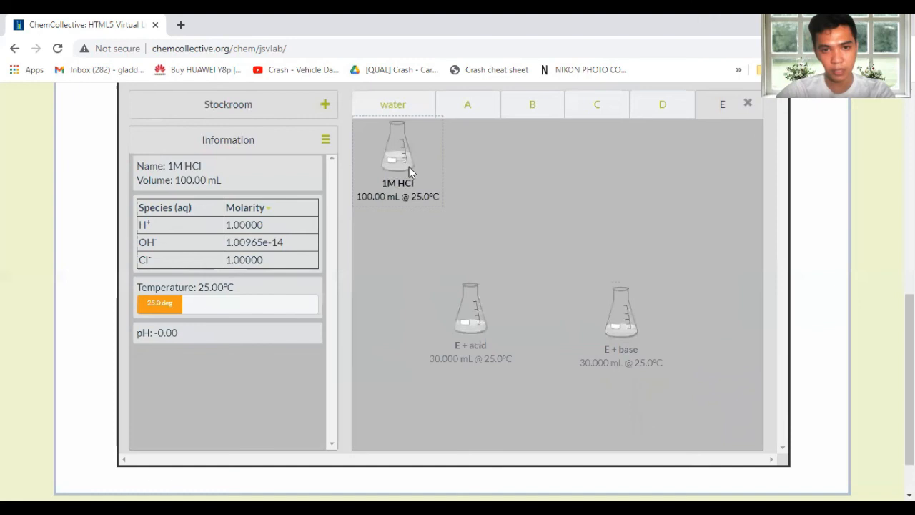
drag(409, 166, 438, 202)
- Add the 1M NaOH flask from the strong bases to workbench E and move E + acid and E + base lower on the bench
click(180, 101)
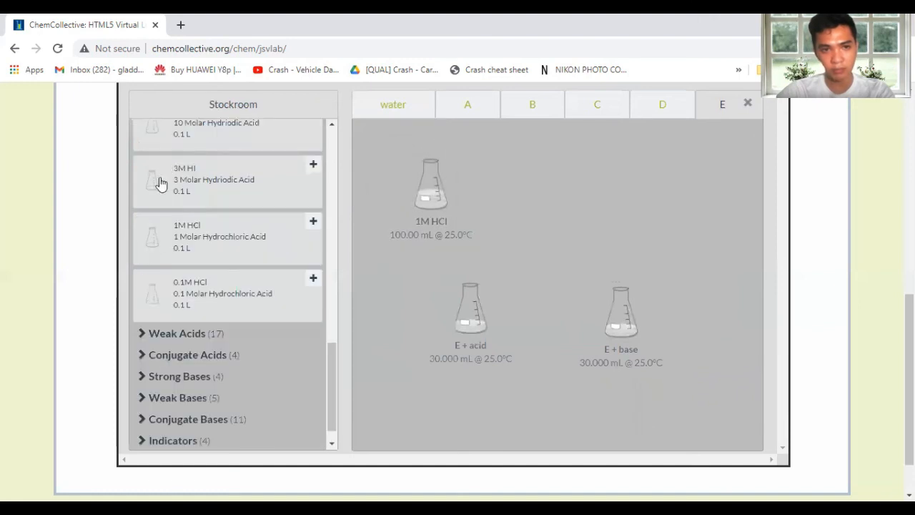
click(159, 379)
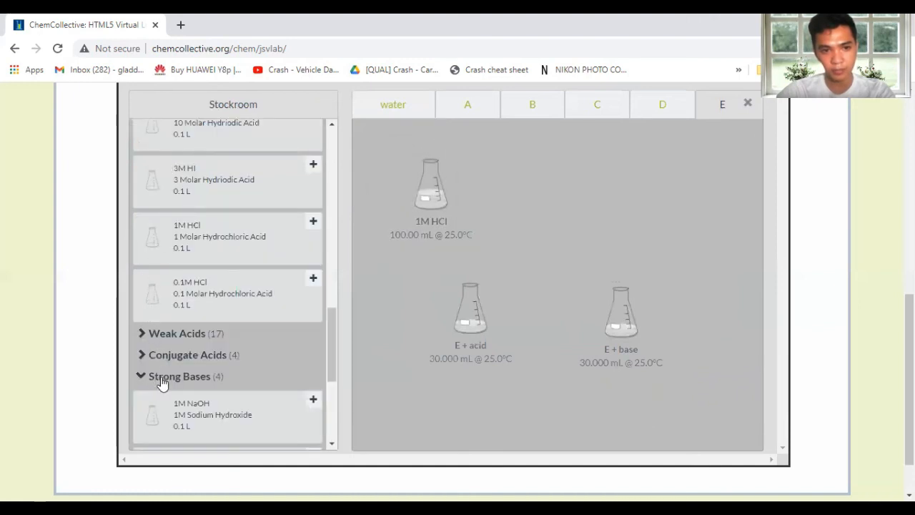
click(221, 422)
drag(470, 327, 458, 364)
drag(622, 323, 659, 375)
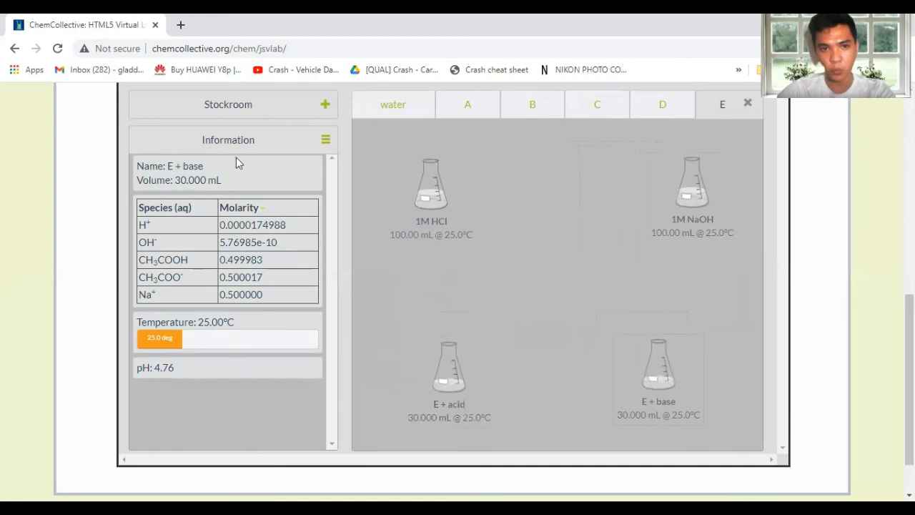
- Add a 5 mL pipette from the stockroom glassware to workbench E
click(213, 104)
scroll(272, 245, up, 10)
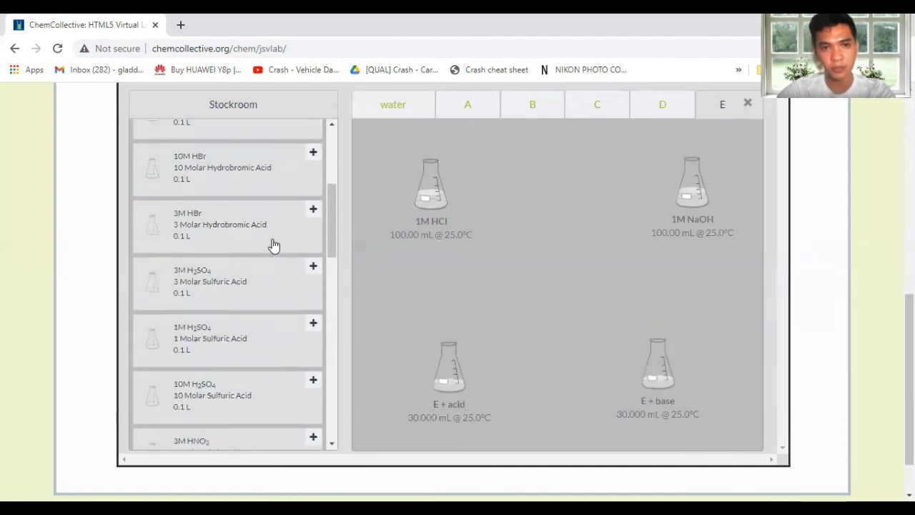
click(236, 153)
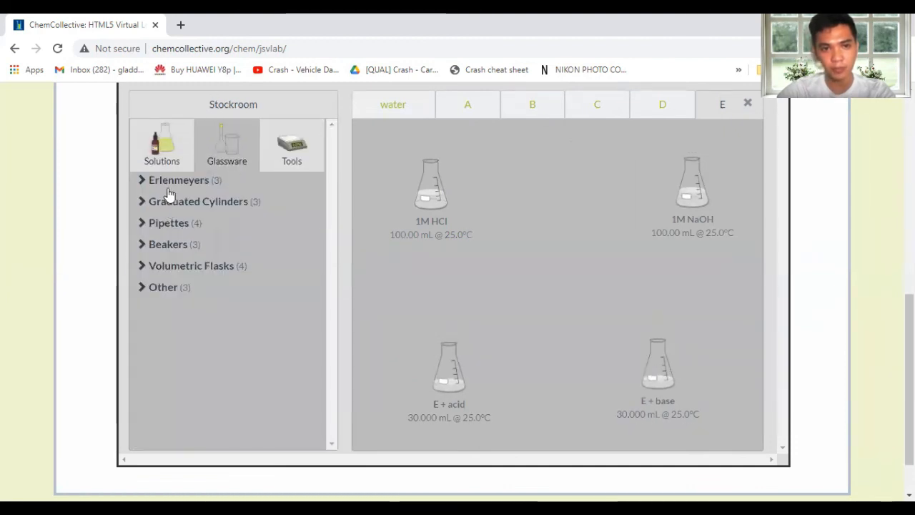
click(167, 222)
click(198, 260)
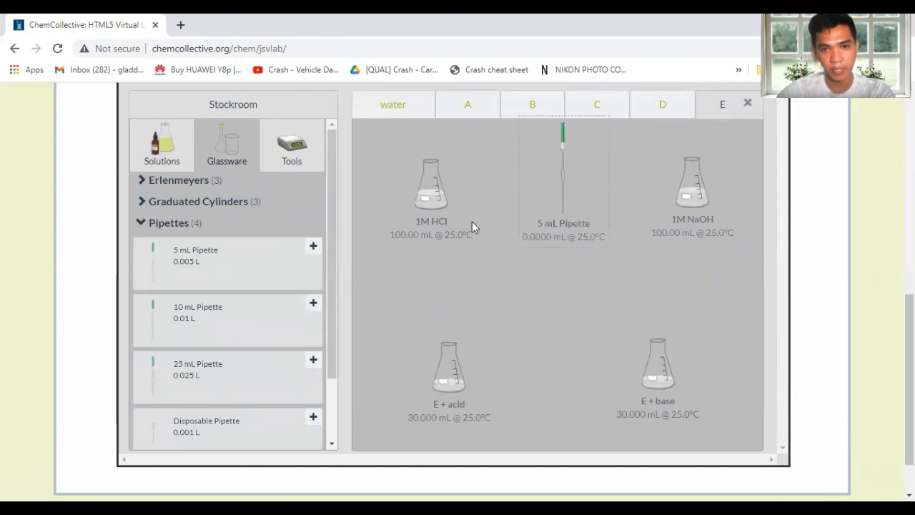
- Withdraw 2.00 mL from workbench E's 1M HCl flask into the pipette and move the two apart
drag(547, 200, 418, 200)
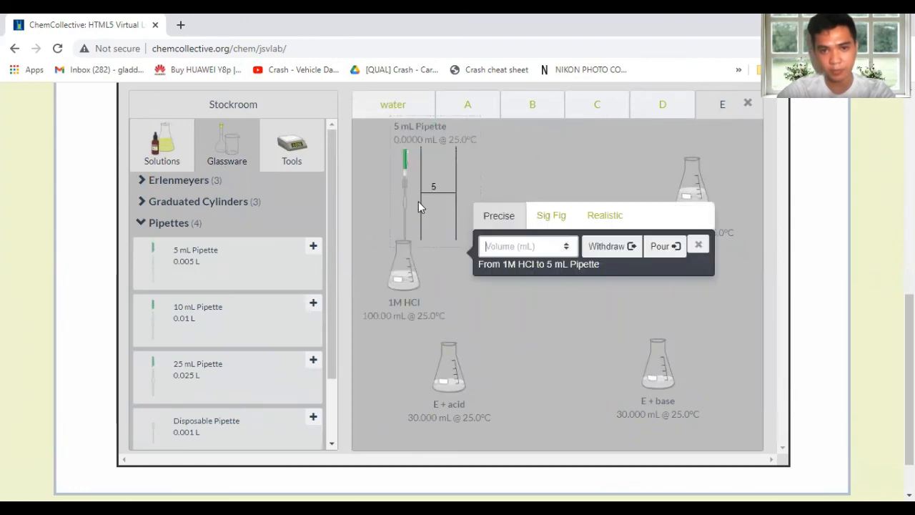
text(2.)
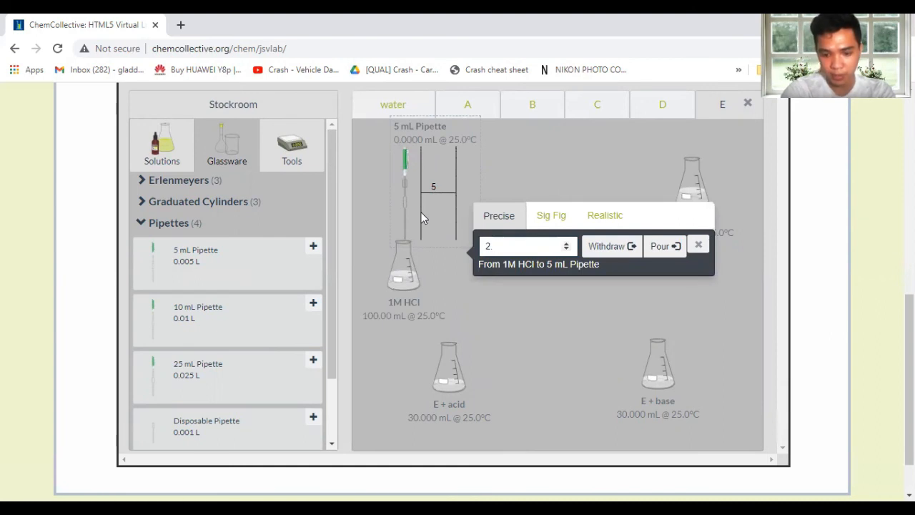
text(-00)
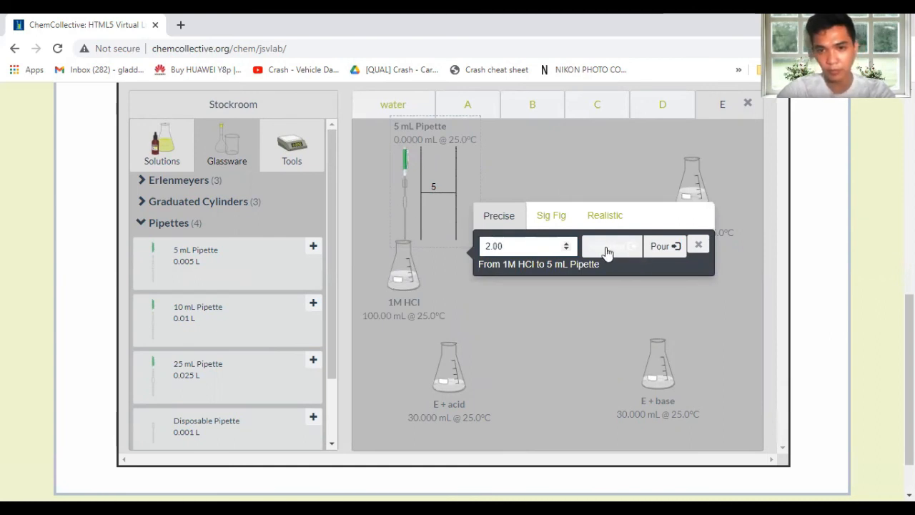
click(606, 250)
drag(410, 185, 510, 241)
drag(404, 280, 417, 148)
- Pour 2.00 mL of 1M HCl from the 5 mL pipette into E + acid and move the pipette away from the flask
drag(530, 229, 443, 354)
text(2.00)
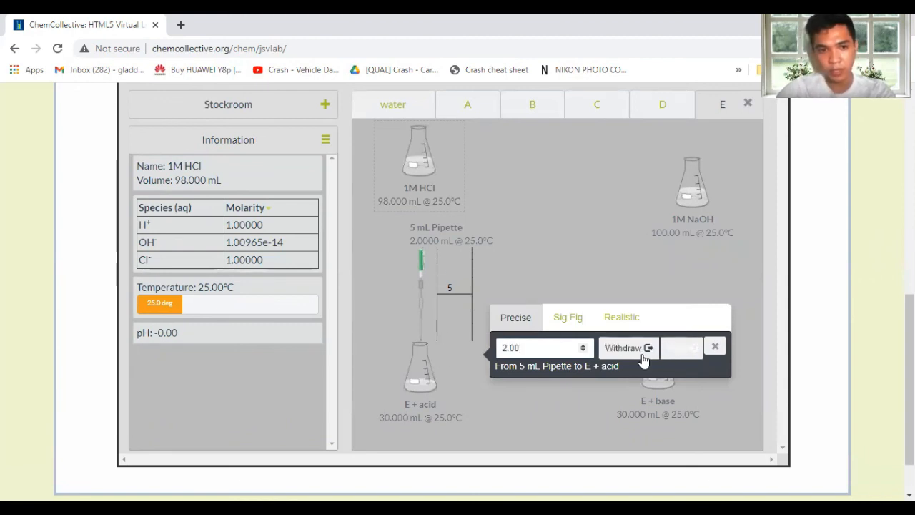
click(674, 348)
drag(414, 387, 427, 406)
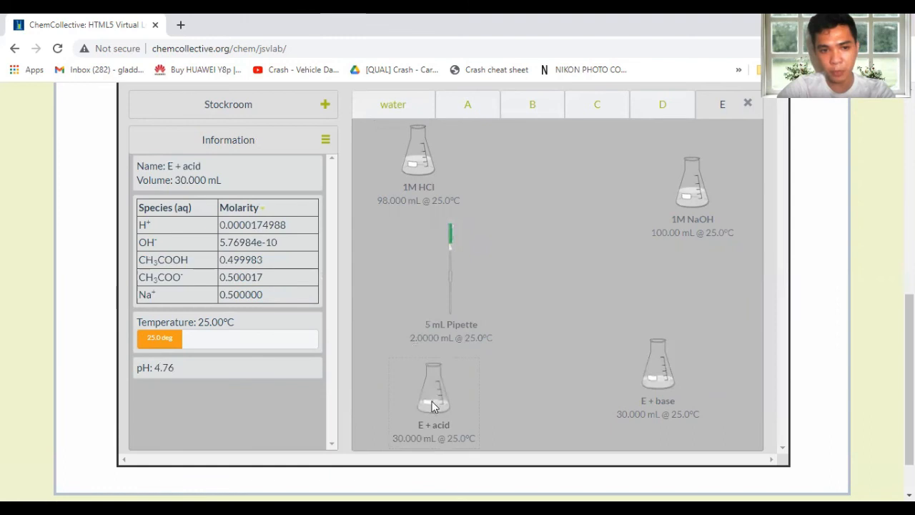
drag(445, 279, 431, 370)
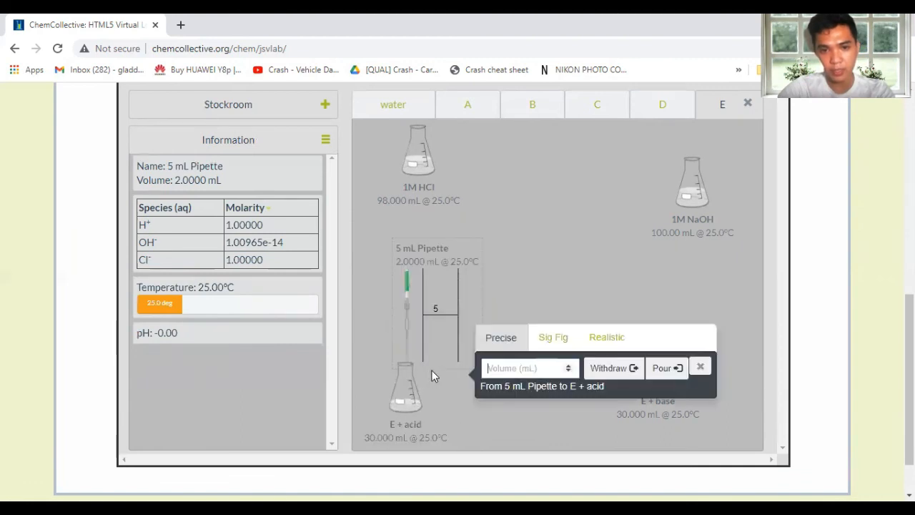
click(500, 367)
text(2.00)
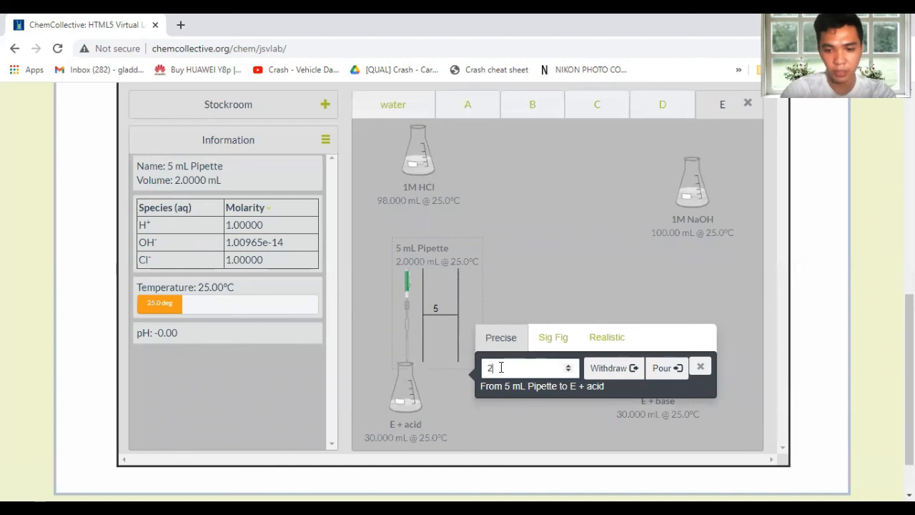
click(655, 368)
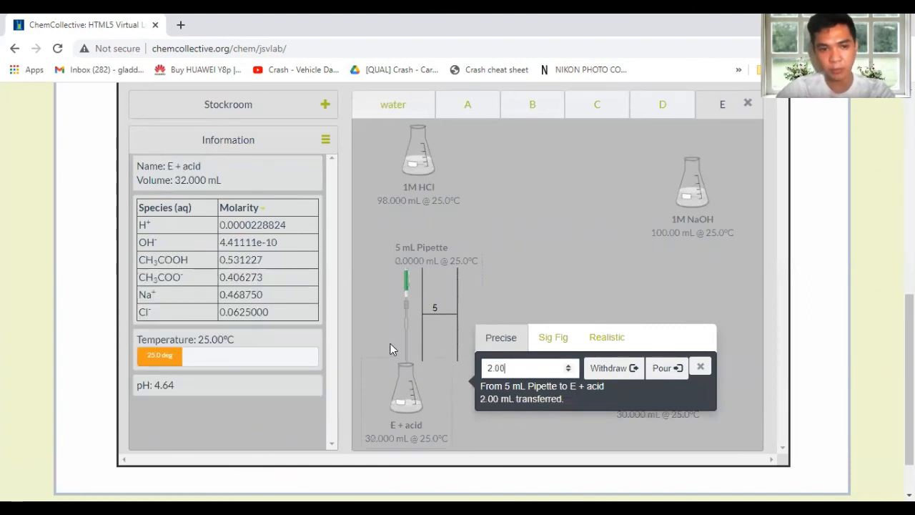
drag(404, 322, 484, 234)
- Remove the 1M HCl flask from workbench E
drag(409, 198, 406, 224)
right_click(406, 225)
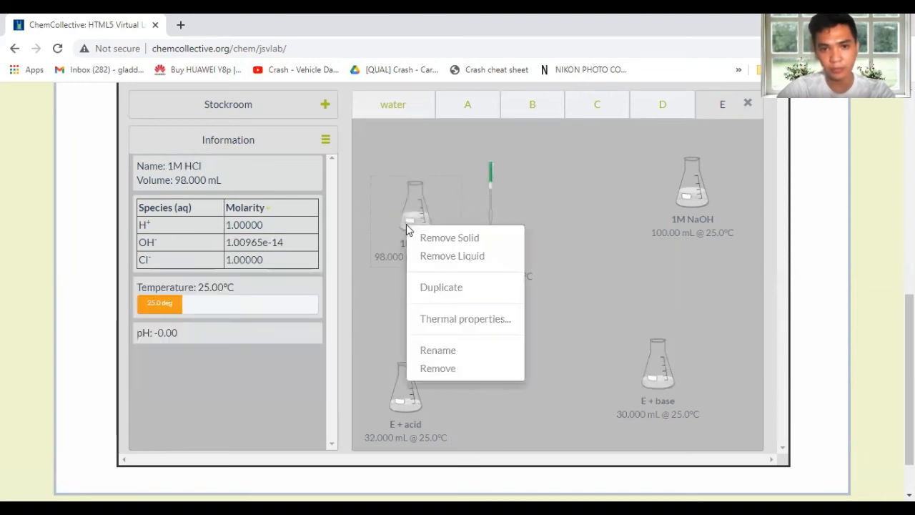
click(436, 369)
- Withdraw 2.00 mL from workbench E's 1M NaOH flask into the 5 mL pipette and separate the two
drag(683, 200, 573, 208)
drag(500, 243, 511, 199)
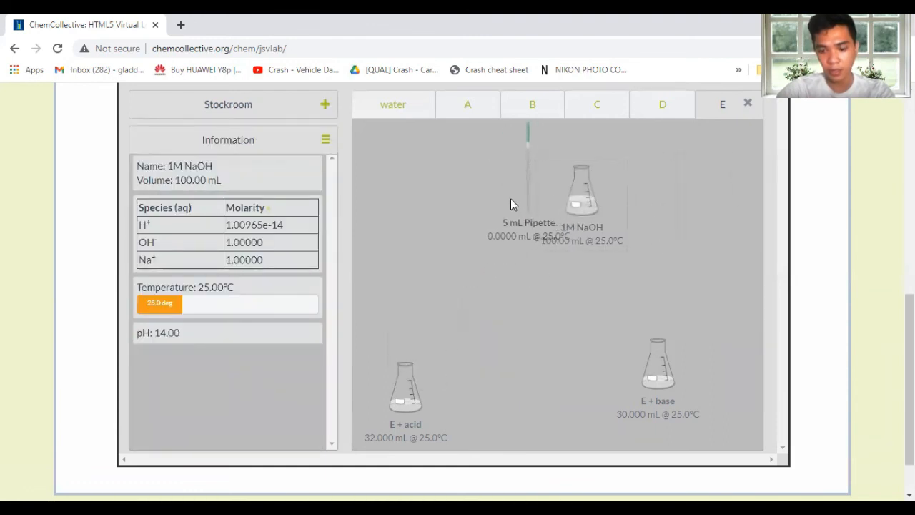
drag(658, 384, 665, 384)
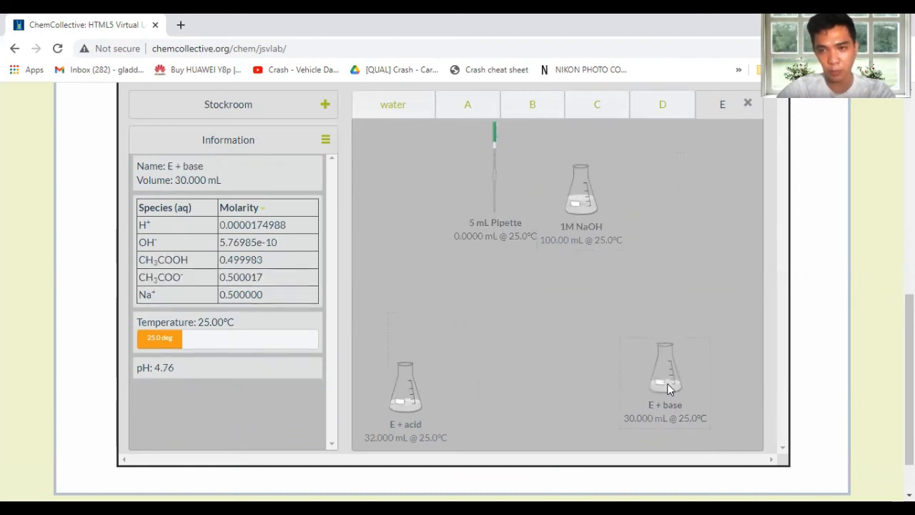
drag(582, 204, 573, 240)
drag(493, 213, 562, 234)
text(2.00)
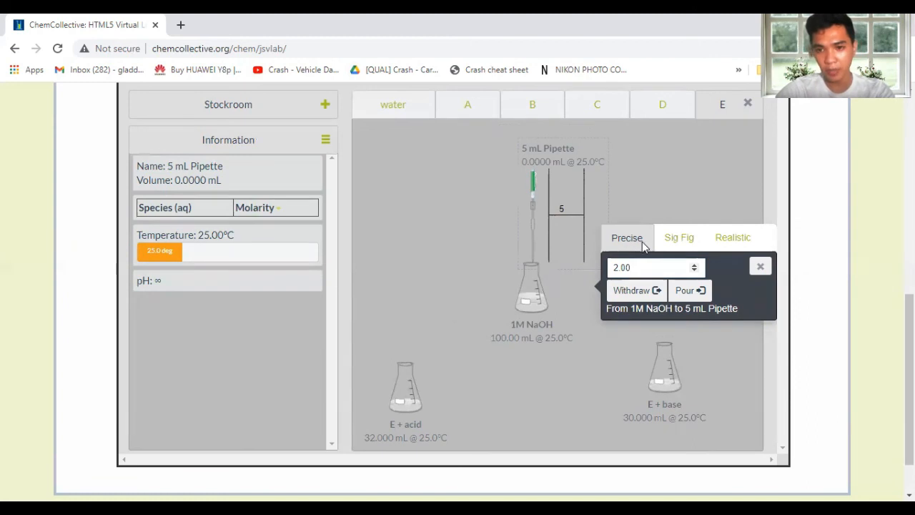
click(628, 293)
click(477, 271)
drag(477, 271, 421, 239)
- Pour 2.00 mL of 1M NaOH from the pipette into E + base and move the pipette away from the flask
drag(568, 204, 647, 351)
text(2.00)
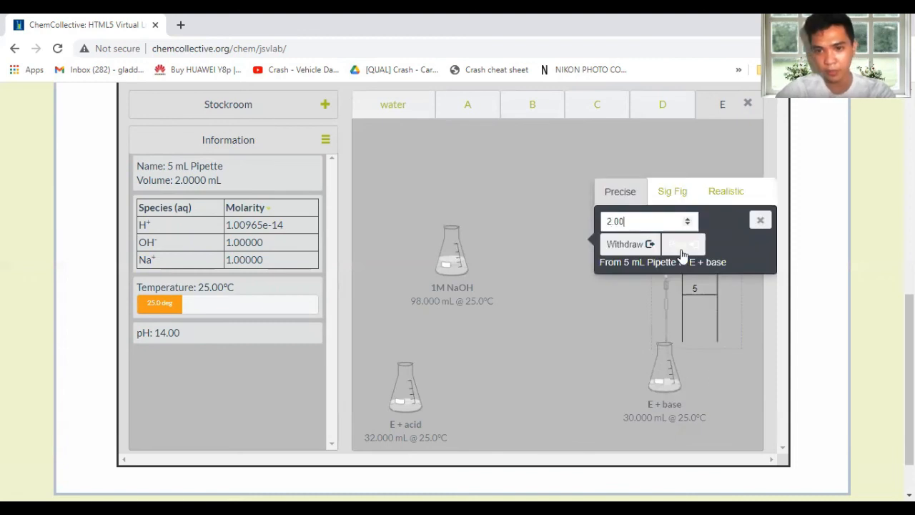
click(682, 245)
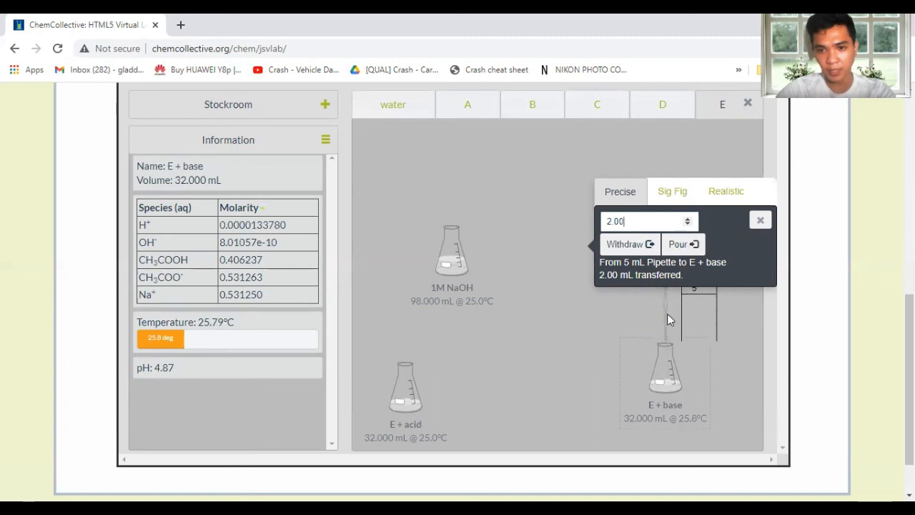
click(577, 367)
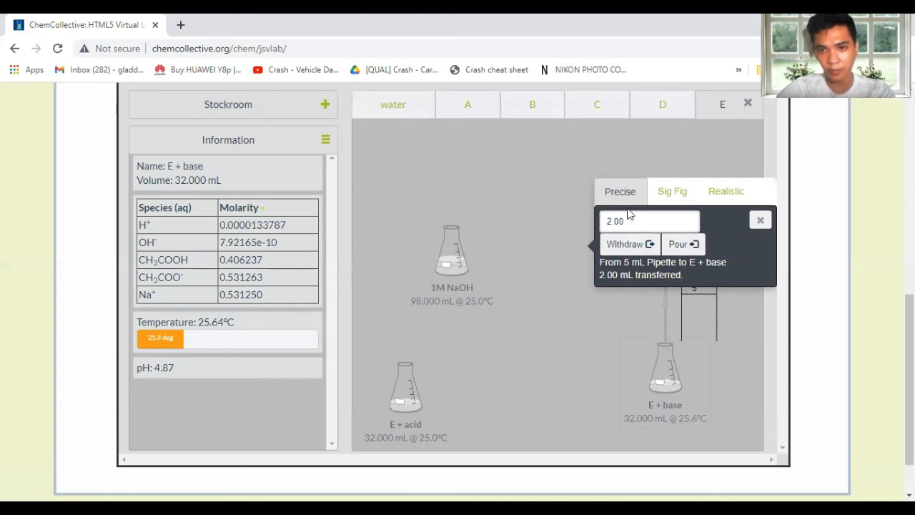
drag(447, 254, 474, 215)
drag(694, 302, 633, 216)
click(669, 383)
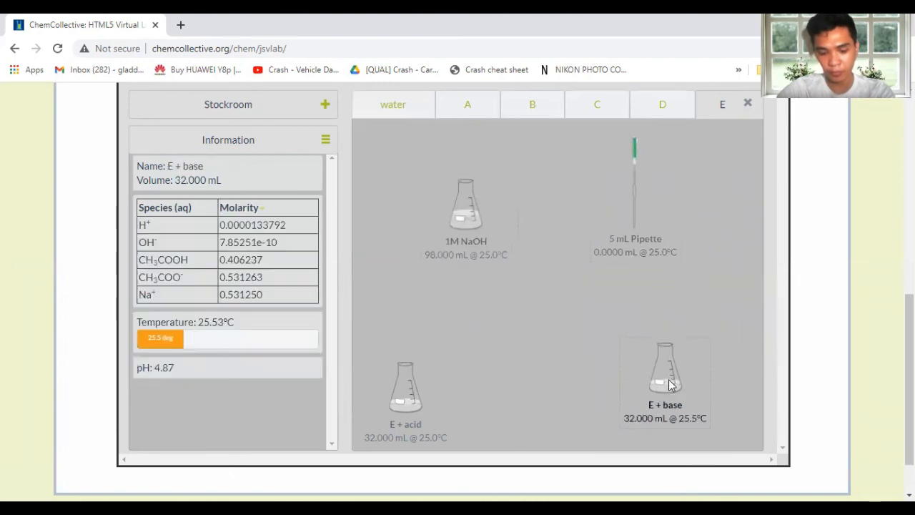
drag(669, 383, 667, 388)
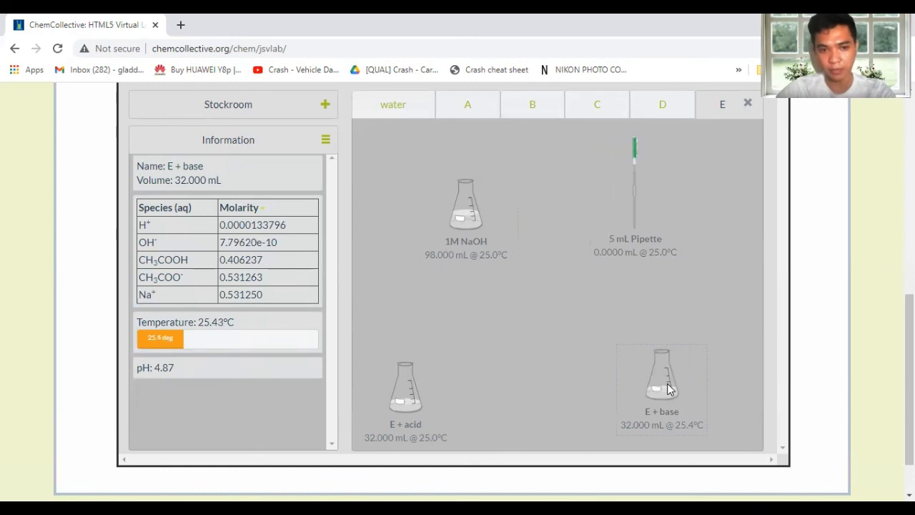
- Remove the 1M NaOH flask and the 5 mL pipette from workbench E and collapse the stockroom's pipette list
drag(468, 230, 481, 216)
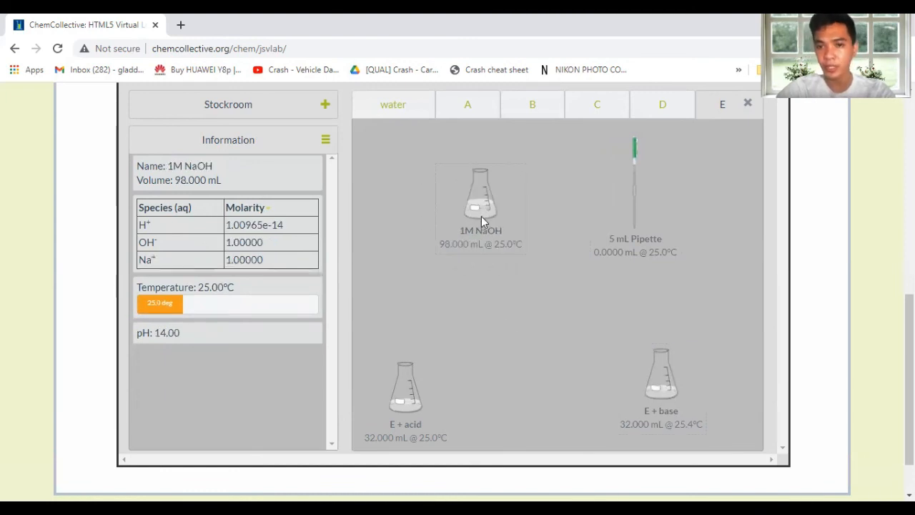
right_click(481, 206)
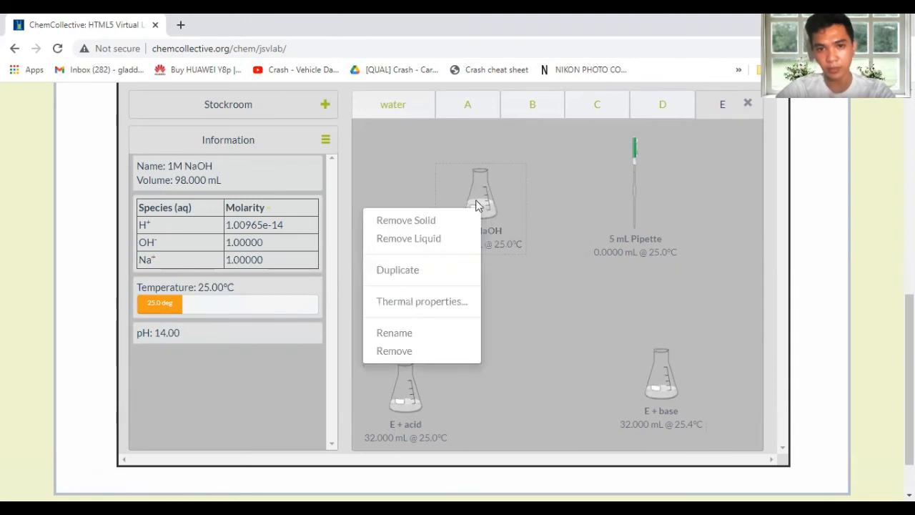
click(410, 352)
drag(633, 207, 605, 213)
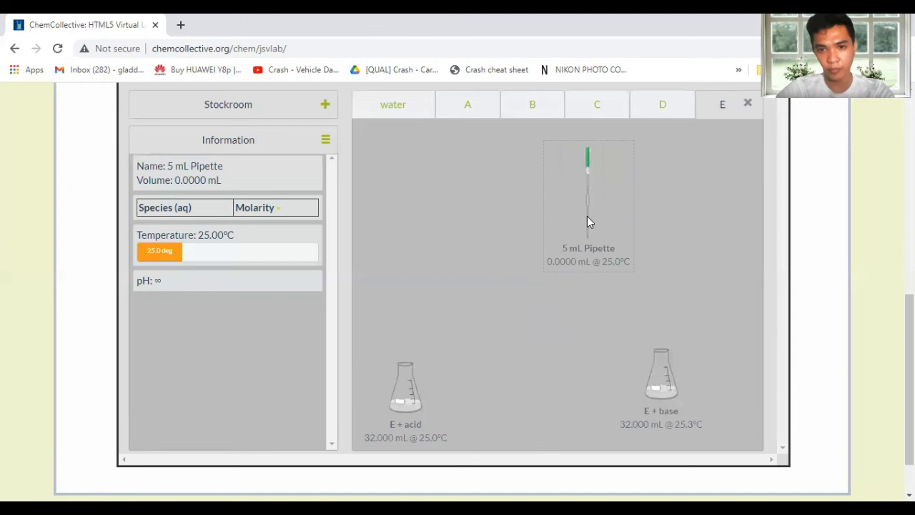
right_click(587, 217)
click(500, 393)
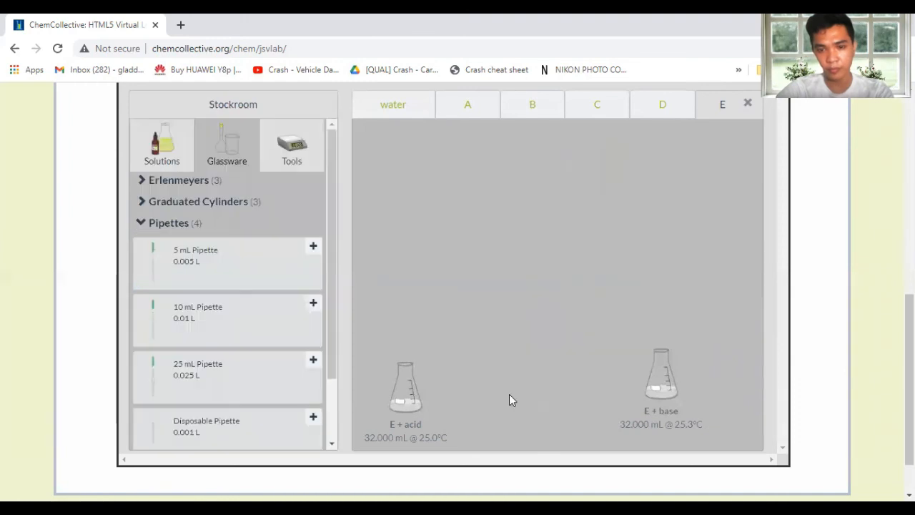
click(155, 226)
- Move E + acid and E + base higher on workbench E so that they stand level with each other
click(667, 391)
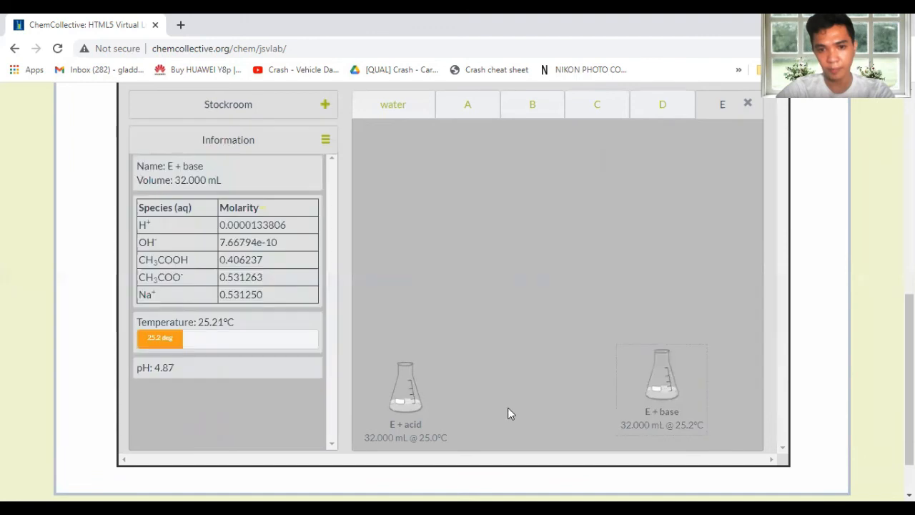
drag(404, 400, 472, 351)
drag(658, 400, 668, 335)
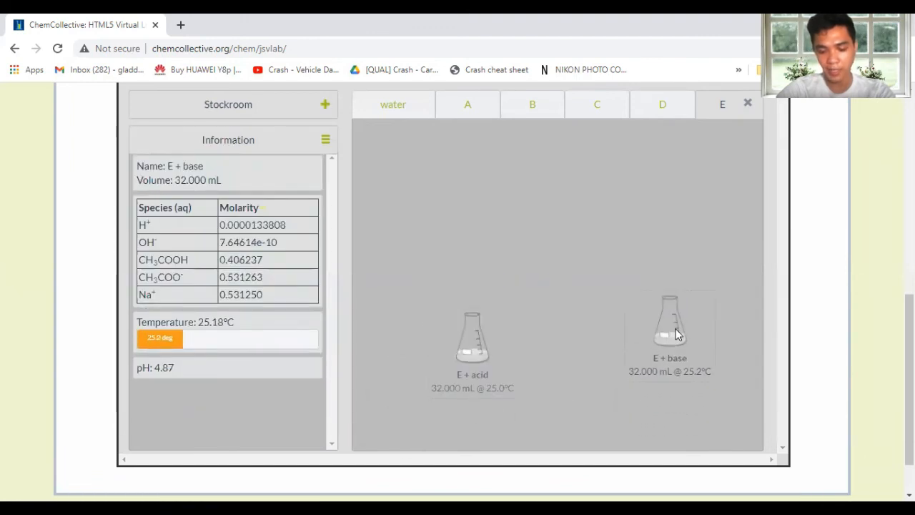
drag(473, 357, 473, 339)
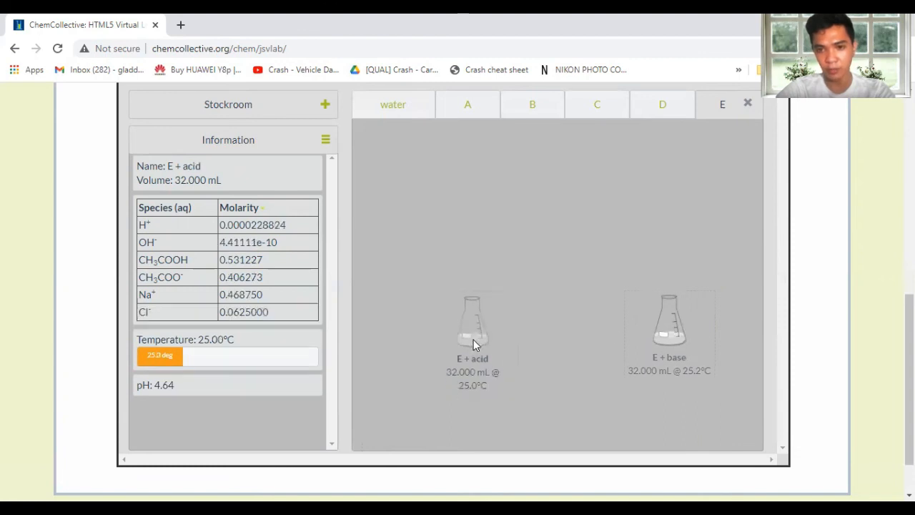
click(676, 337)
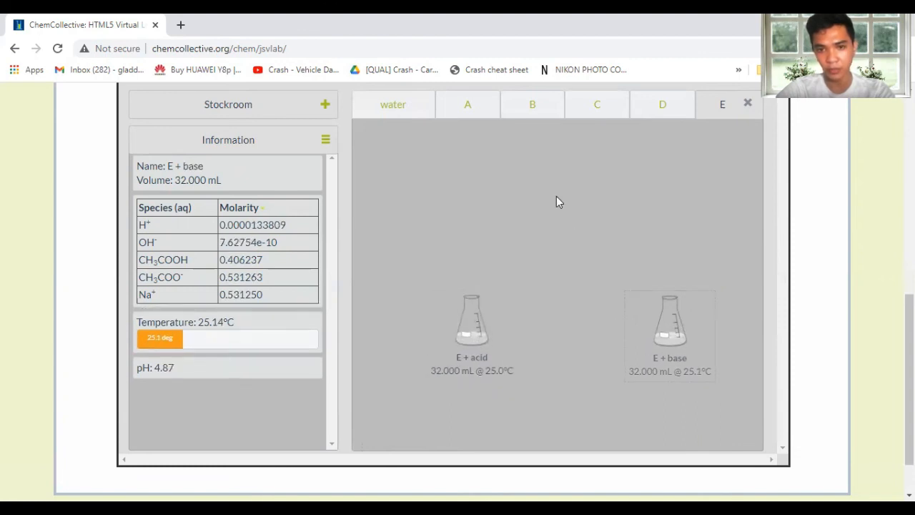
- Examine the species molarities and pH of the + acid and + base flasks on workbenches A and B
click(459, 115)
click(447, 347)
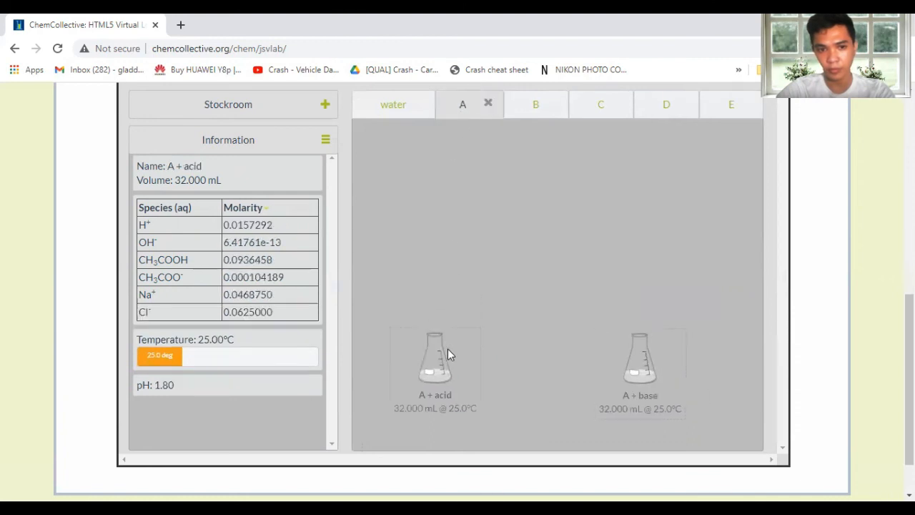
click(651, 372)
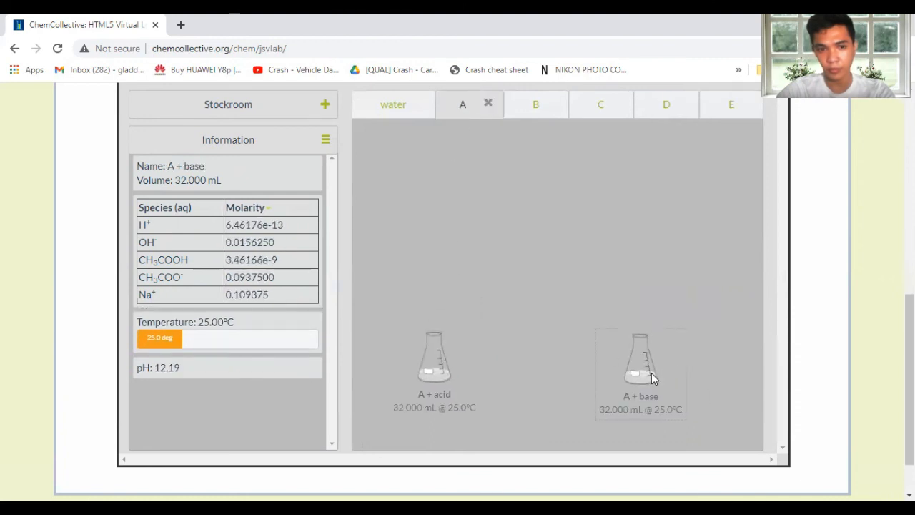
click(531, 117)
click(460, 350)
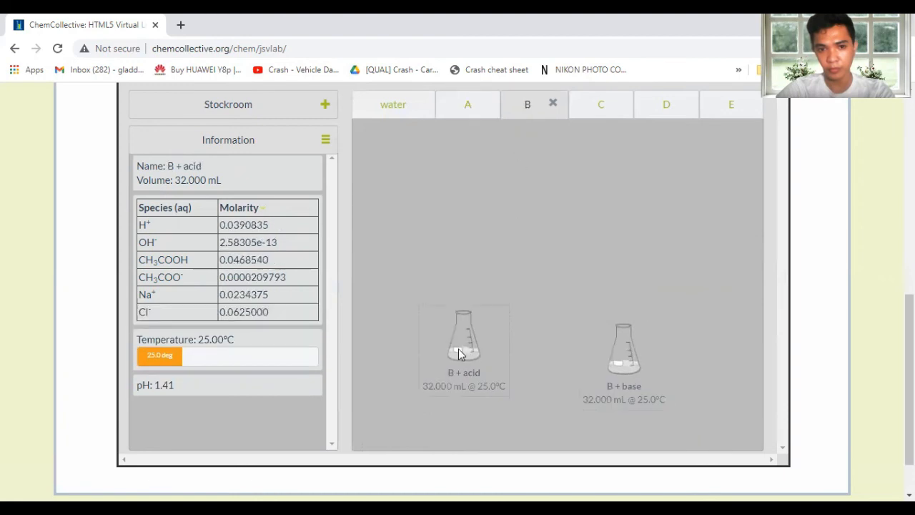
click(621, 362)
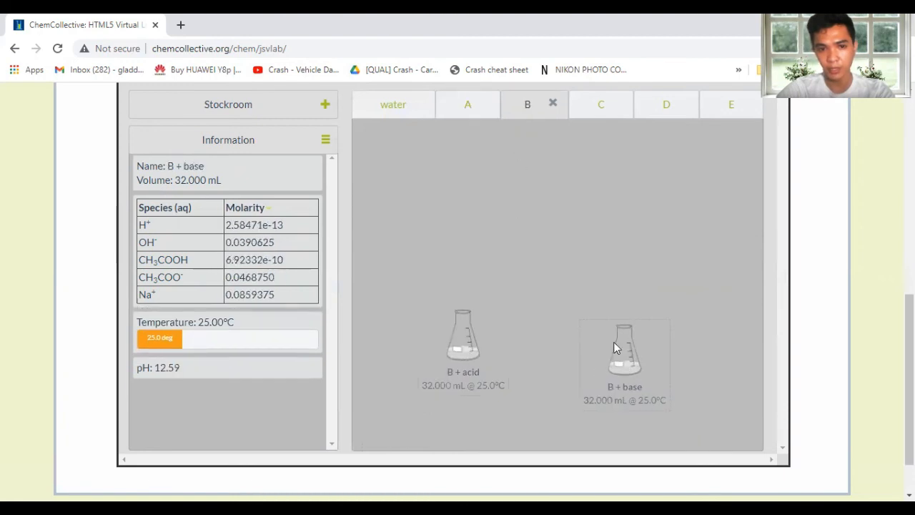
- Examine the species molarities and pH of the + acid and + base flasks on workbenches C, D and E
click(599, 102)
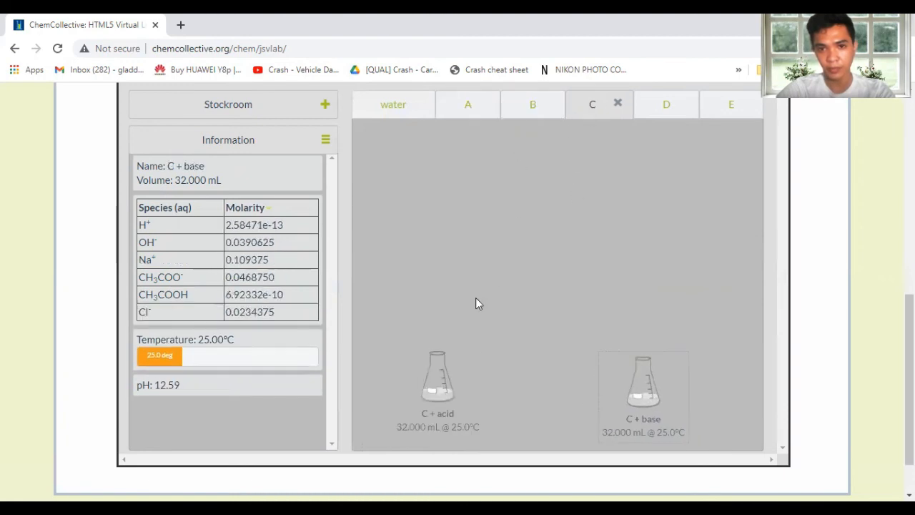
click(434, 382)
click(621, 398)
click(652, 107)
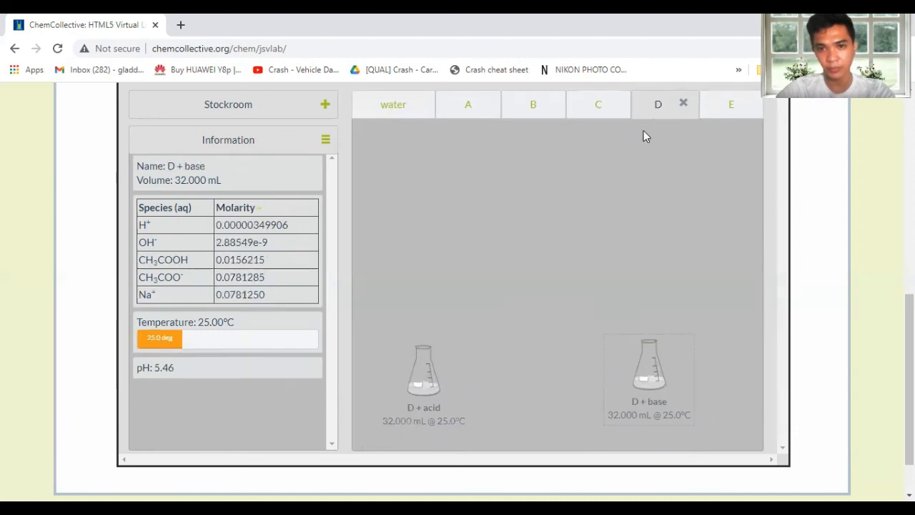
click(421, 366)
click(631, 381)
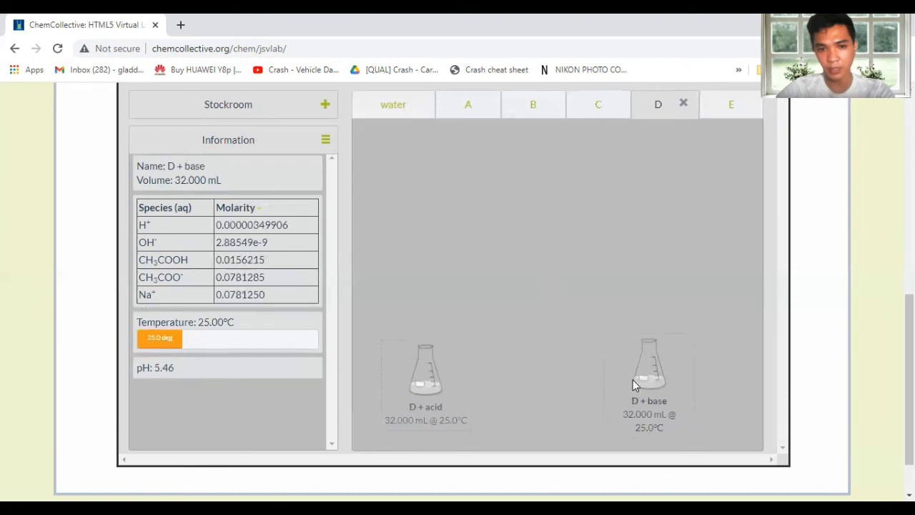
click(728, 107)
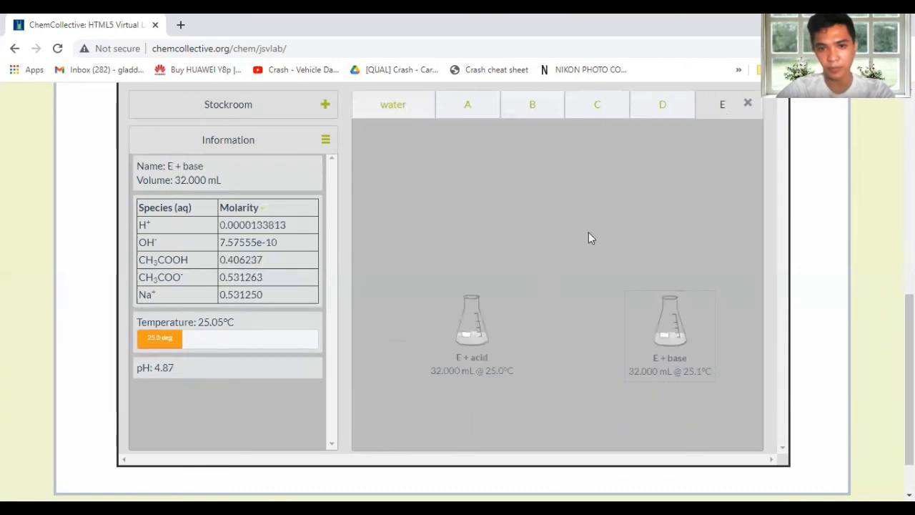
click(470, 338)
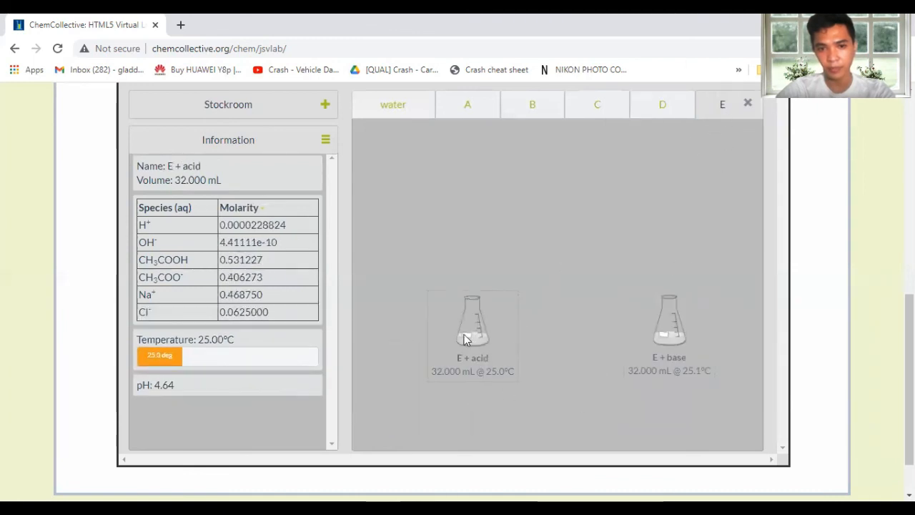
click(685, 343)
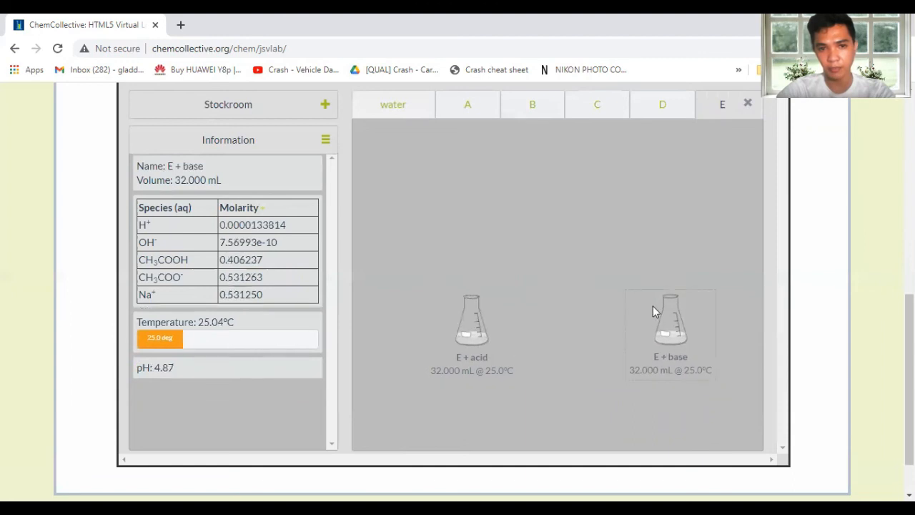